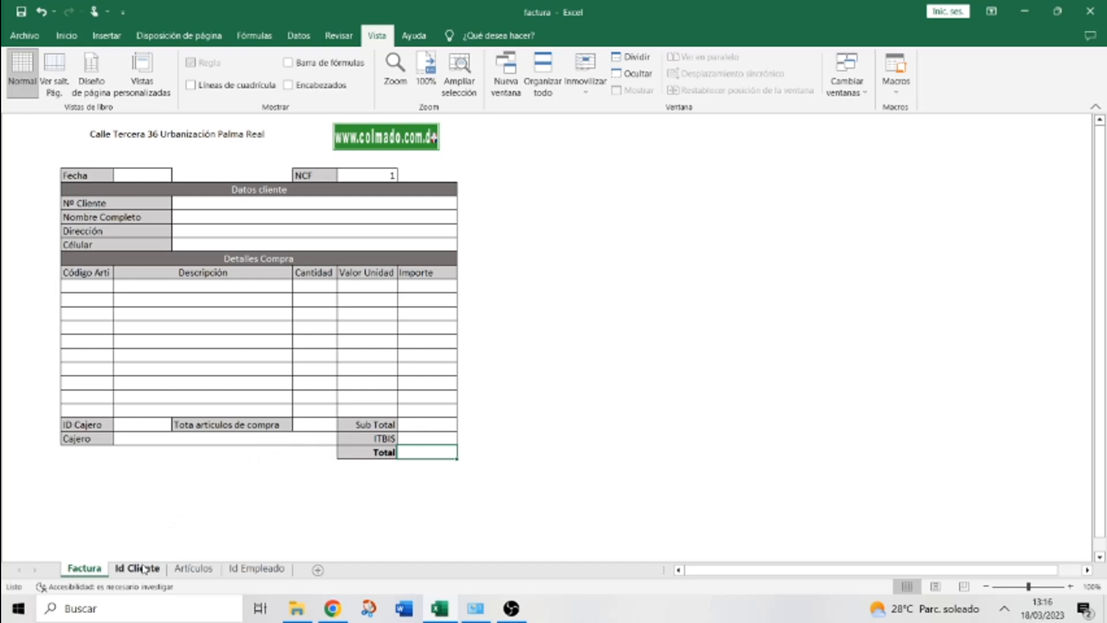
Look over the Id Cliente, Artículos and Id Empleado sheets, then return to Factura
left_click(138, 570)
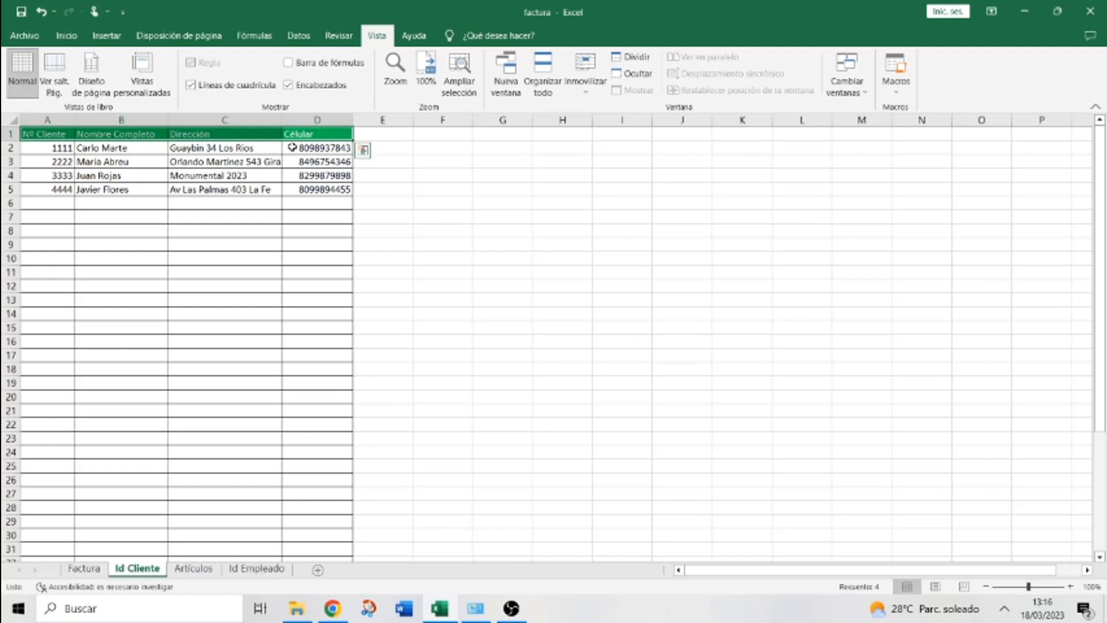
left_click(102, 571)
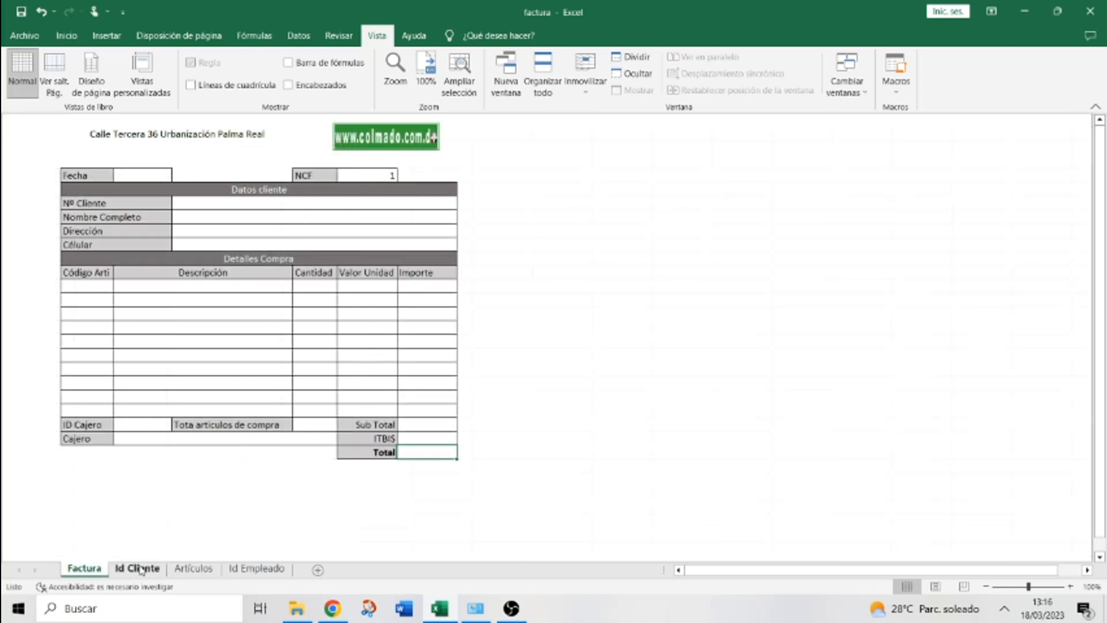
left_click(196, 569)
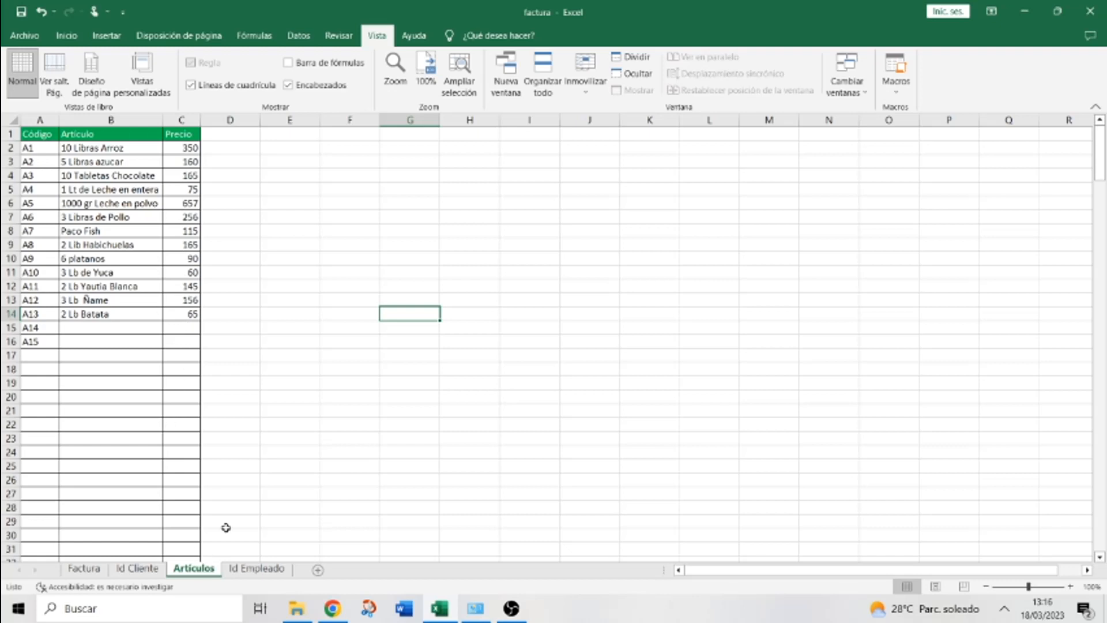
left_click(243, 569)
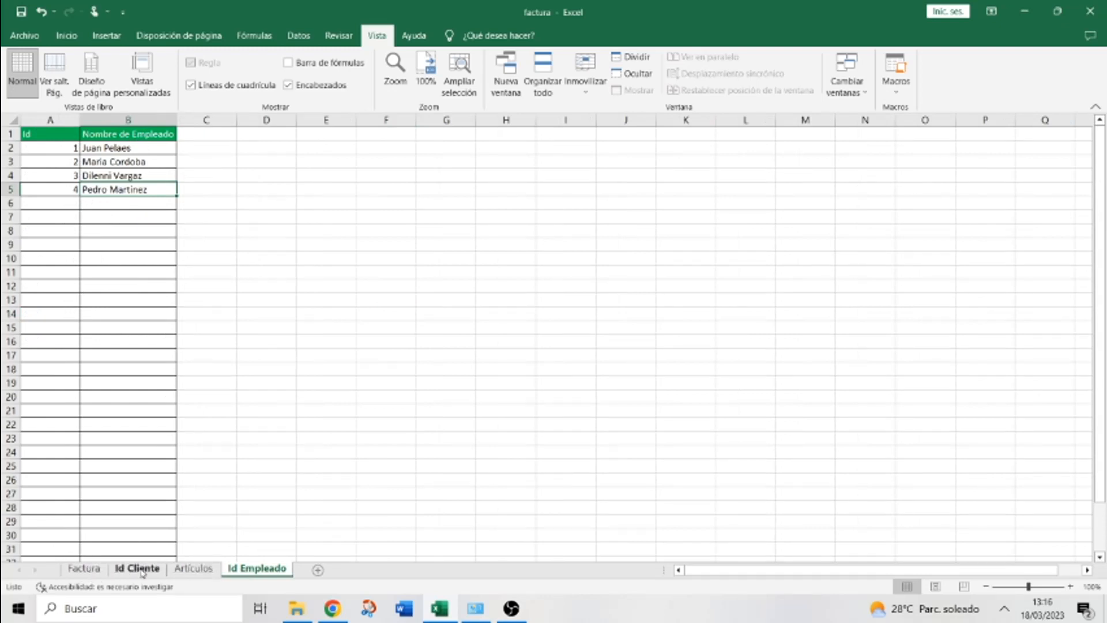
left_click(90, 571)
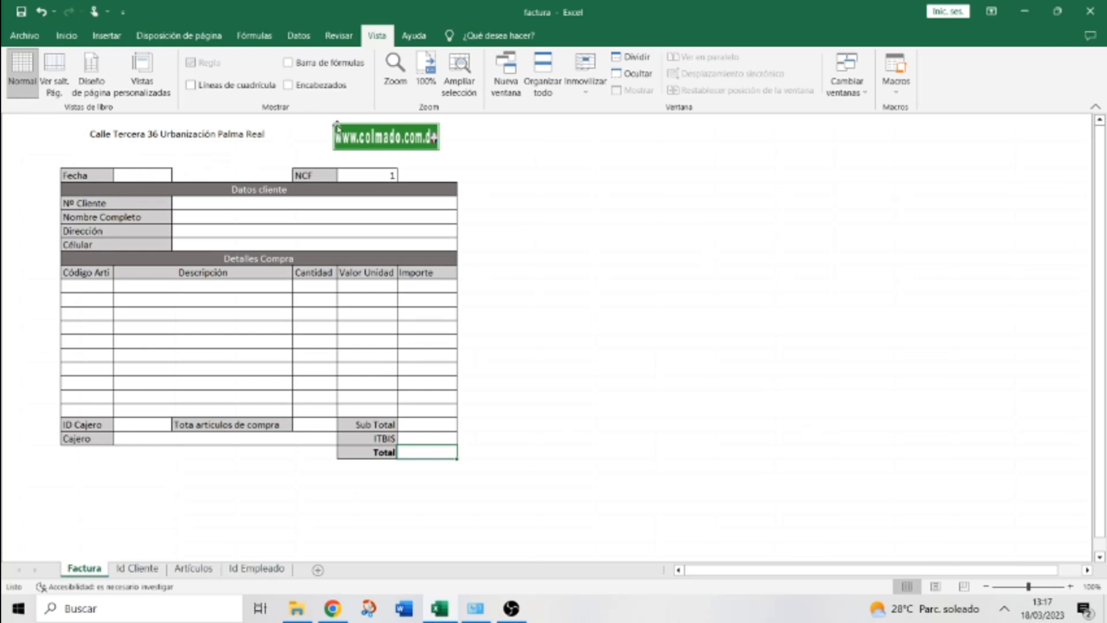
Turn on the formula bar, row and column headings, and gridlines
left_click(289, 65)
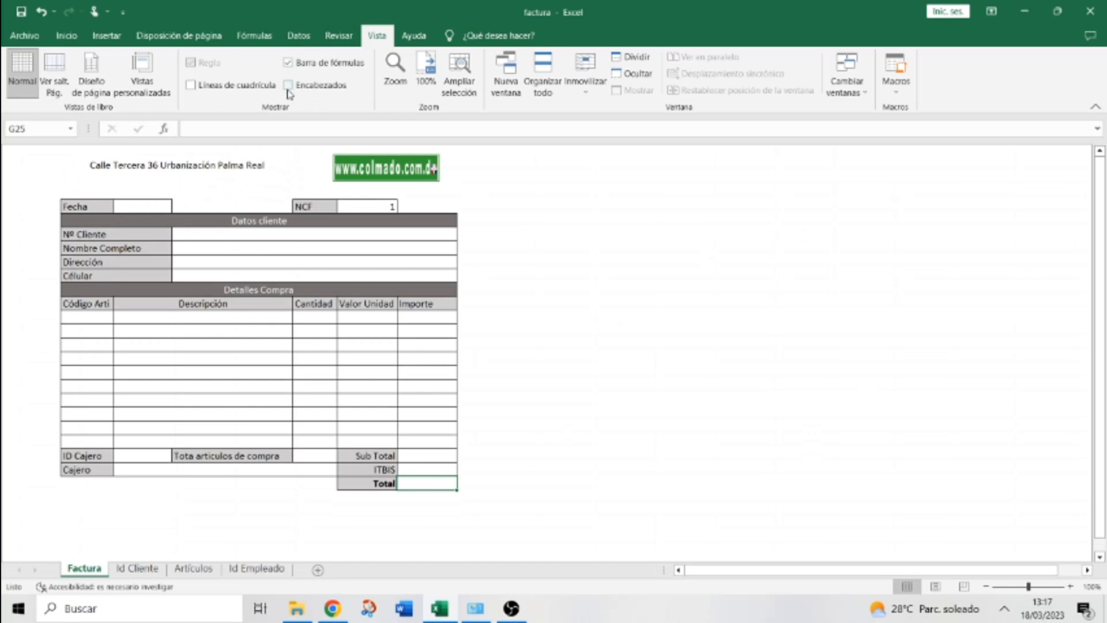
left_click(289, 87)
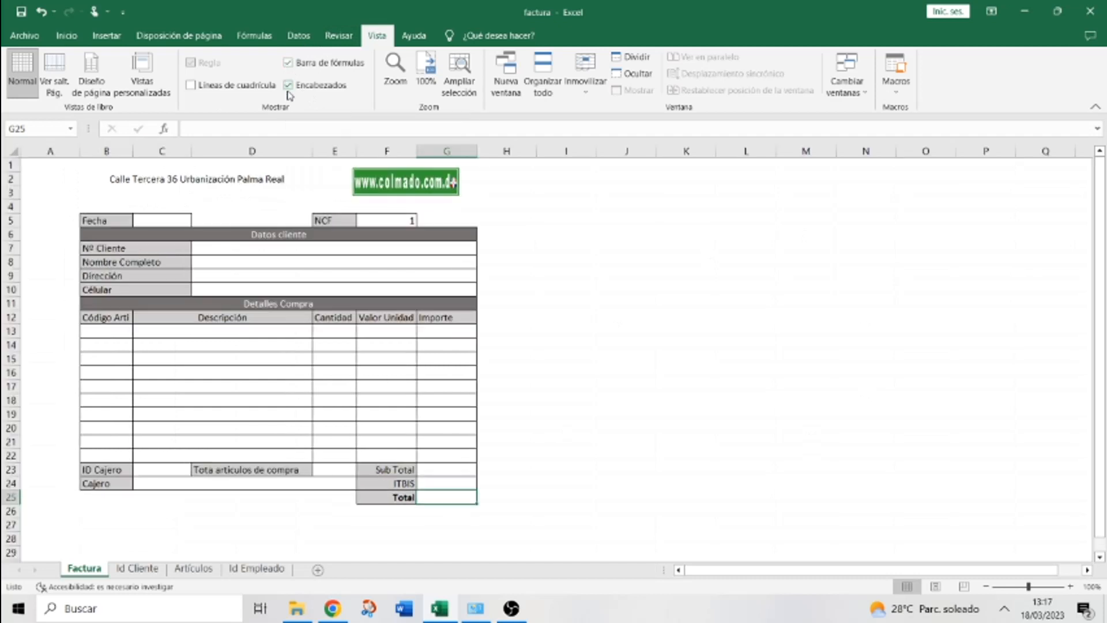
left_click(190, 86)
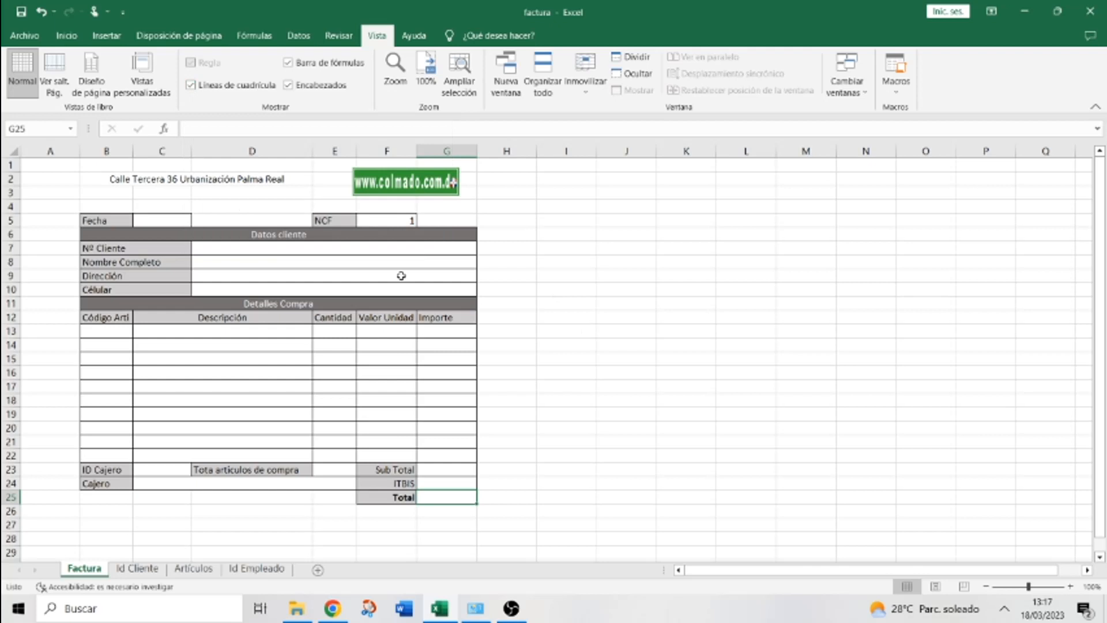
Enter =hoy() in Fecha cell C5 so it shows today's date, 18/03/2023
left_click(148, 222)
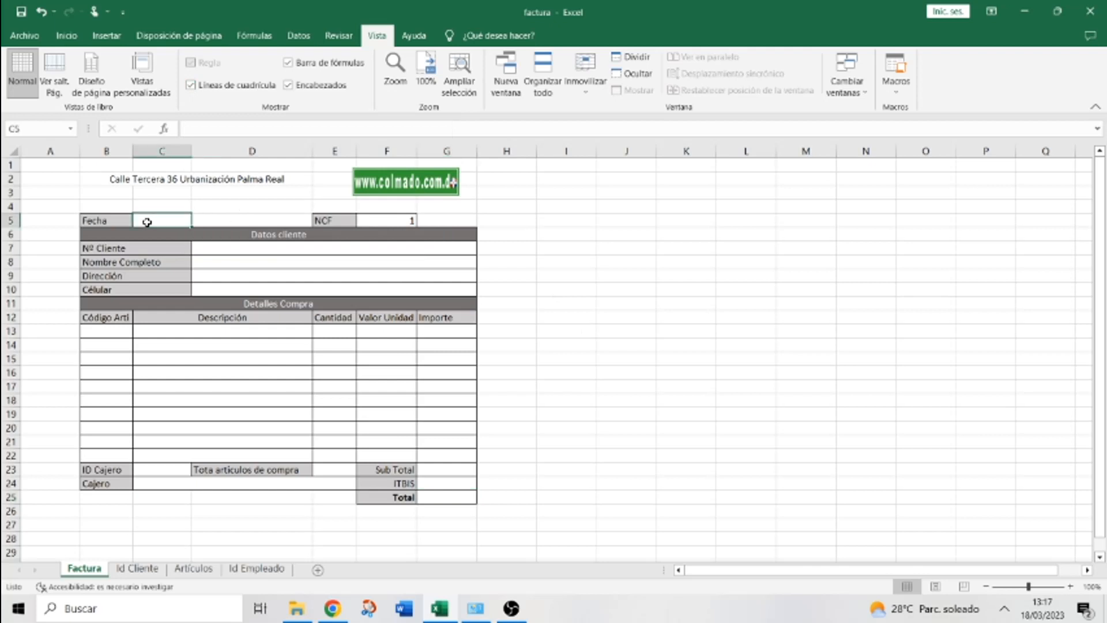
type("=")
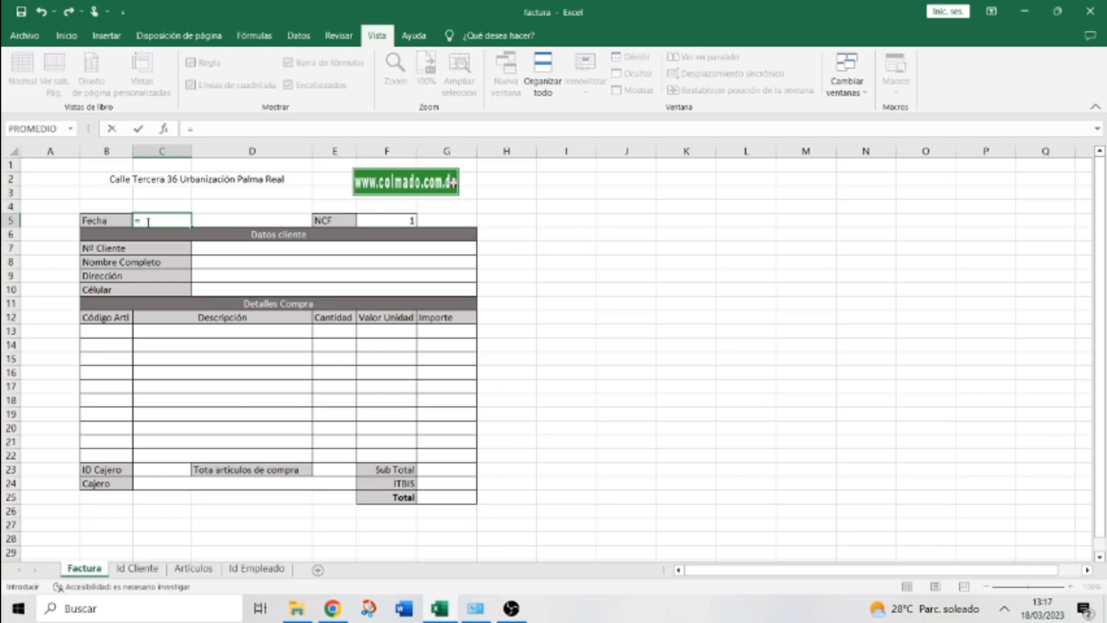
type("h")
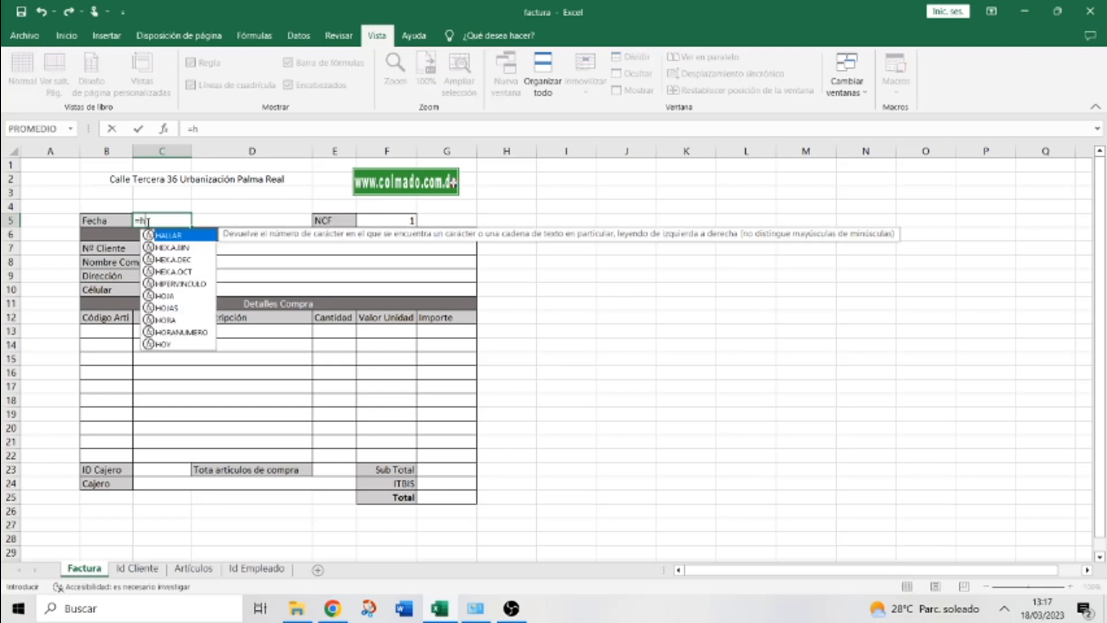
type("o")
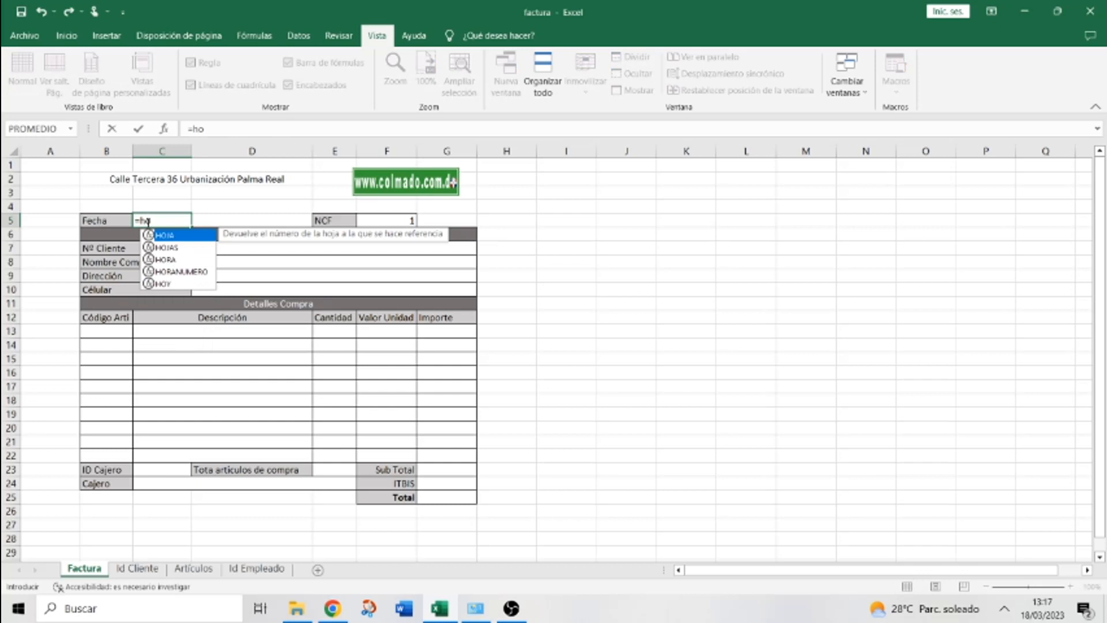
type("y")
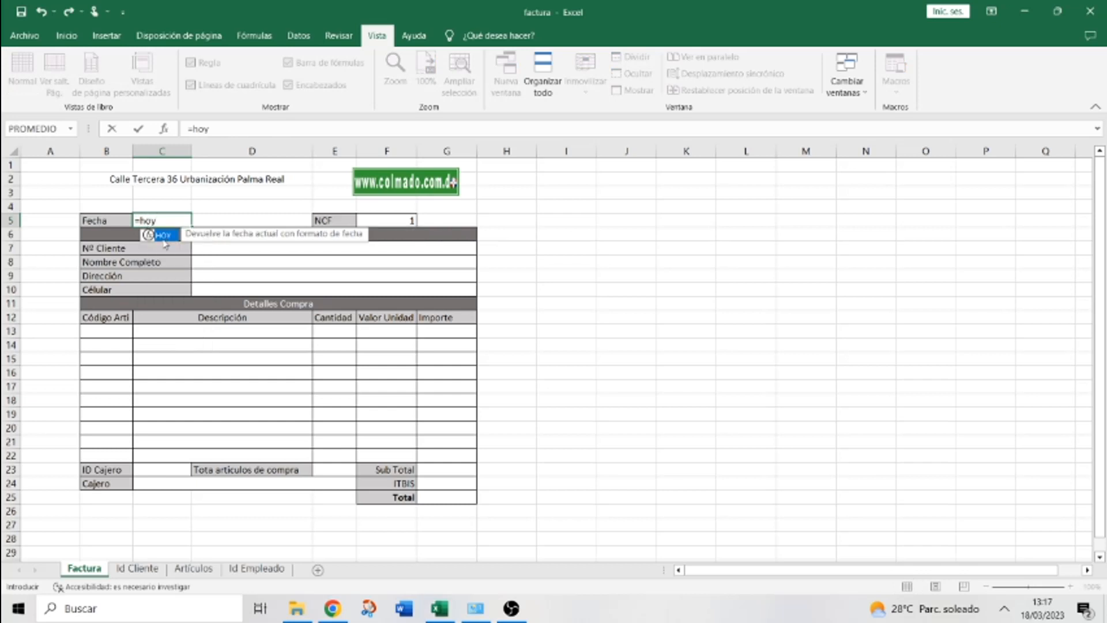
type("(")
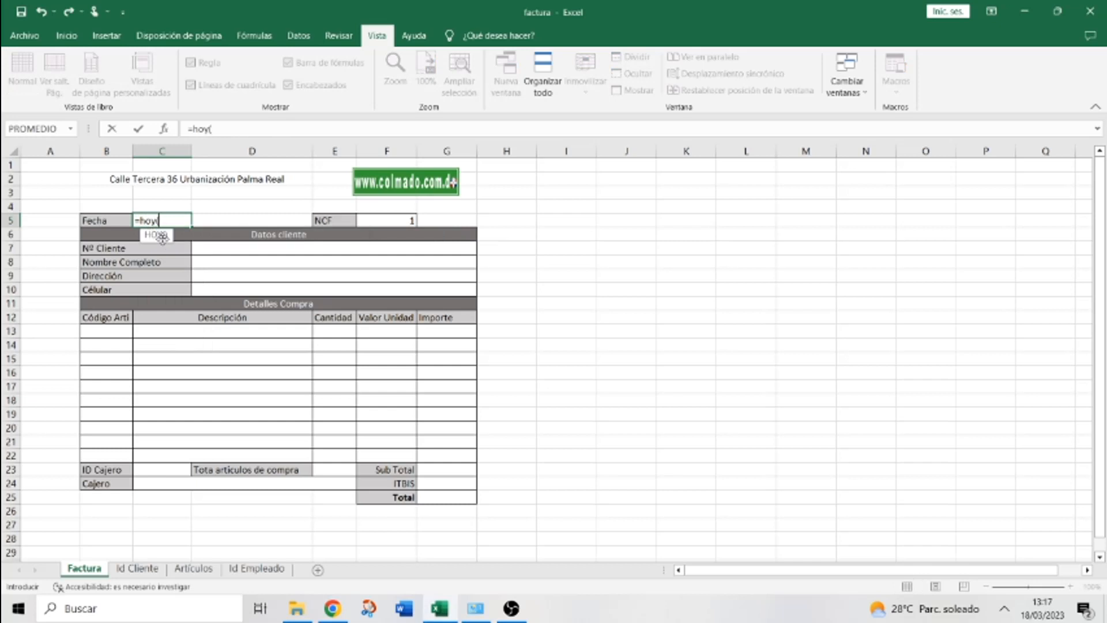
type(")")
key("Return")
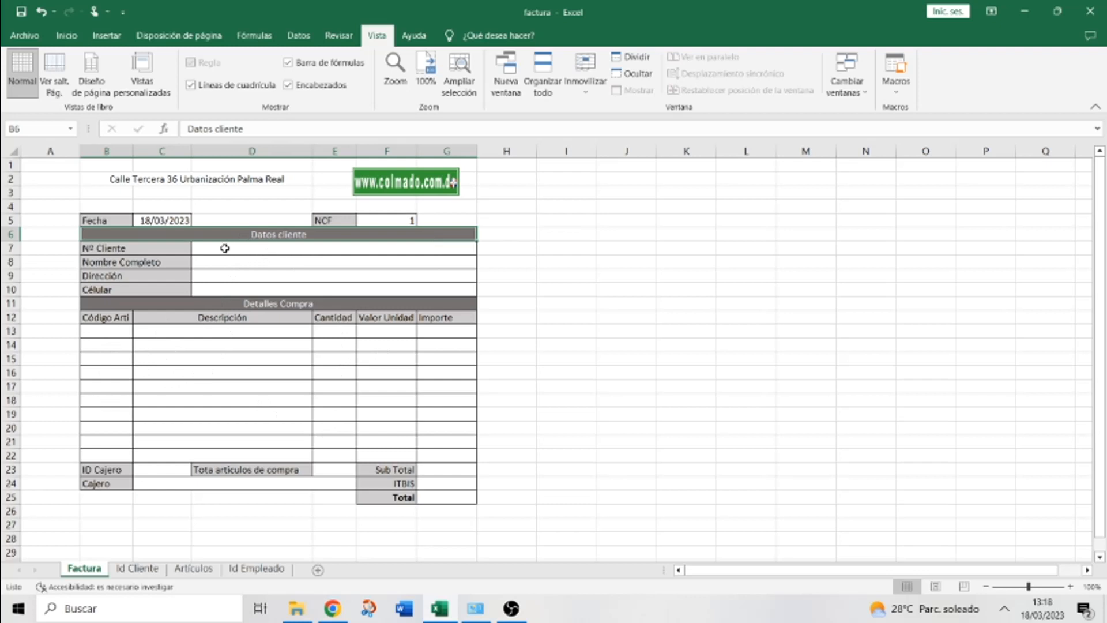
Check client cells D7–D10, settle on Nombre Completo cell D8, and show the Fórmulas ribbon
left_click(264, 248)
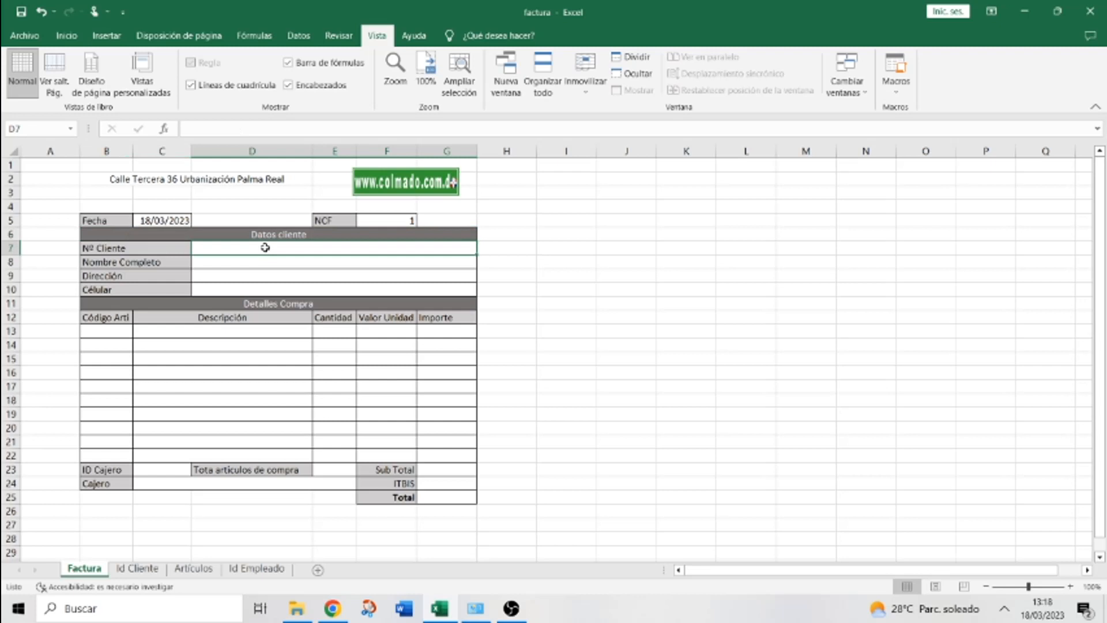
left_click(264, 265)
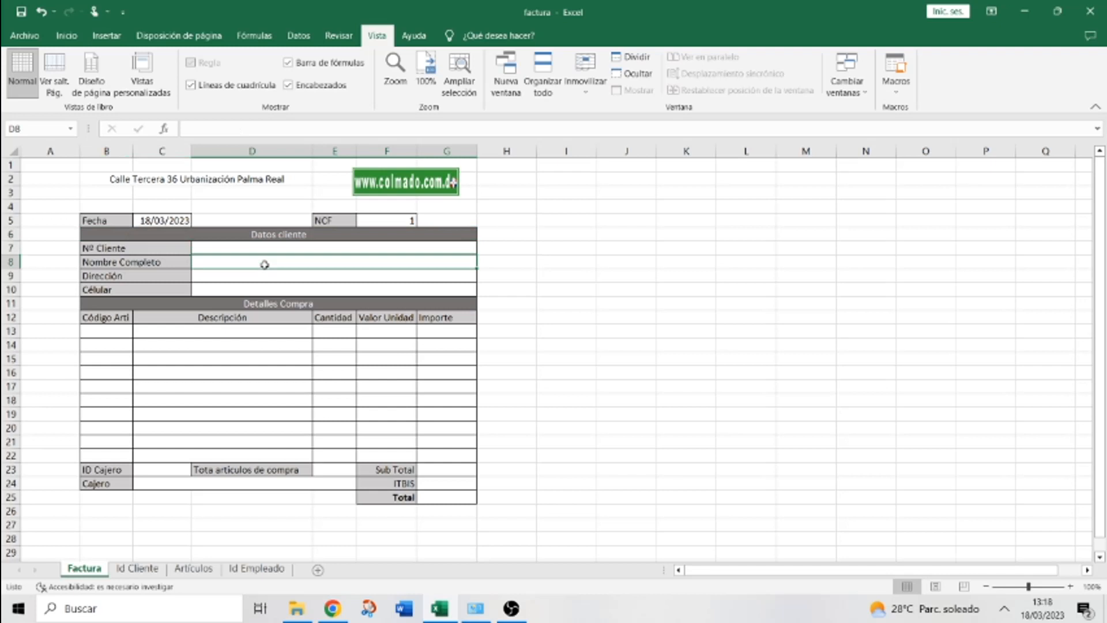
left_click(261, 279)
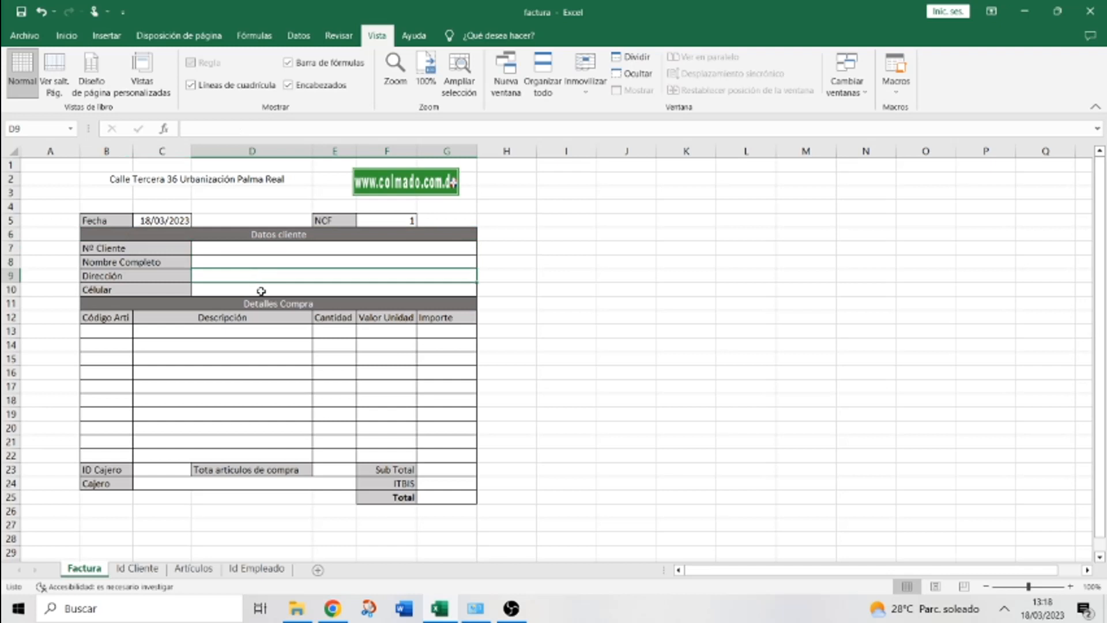
left_click(261, 291)
left_click(264, 262)
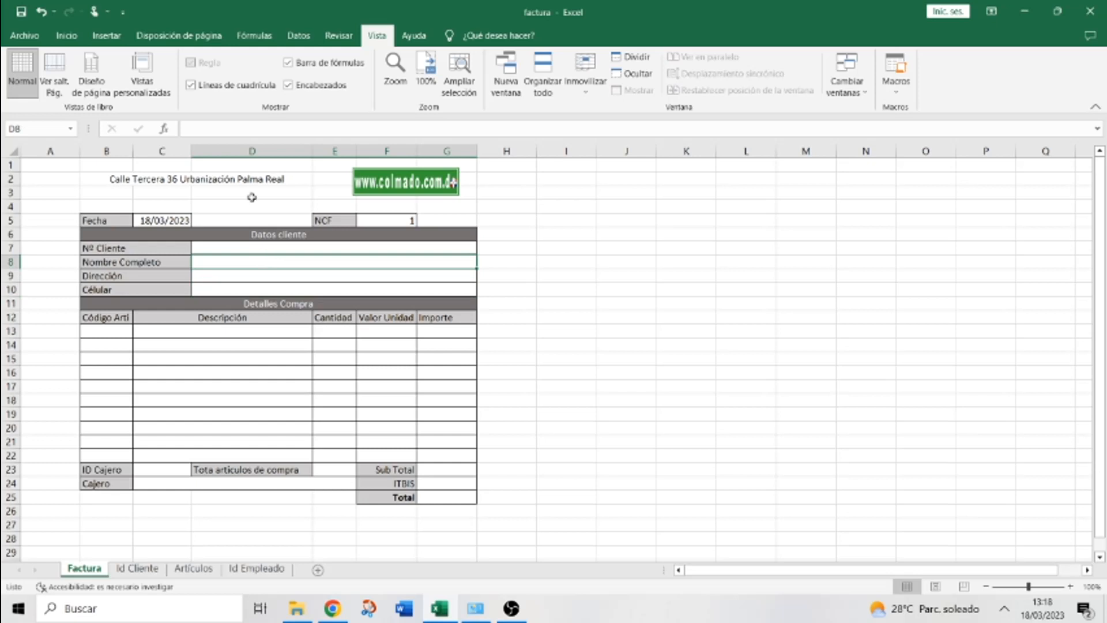
left_click(258, 36)
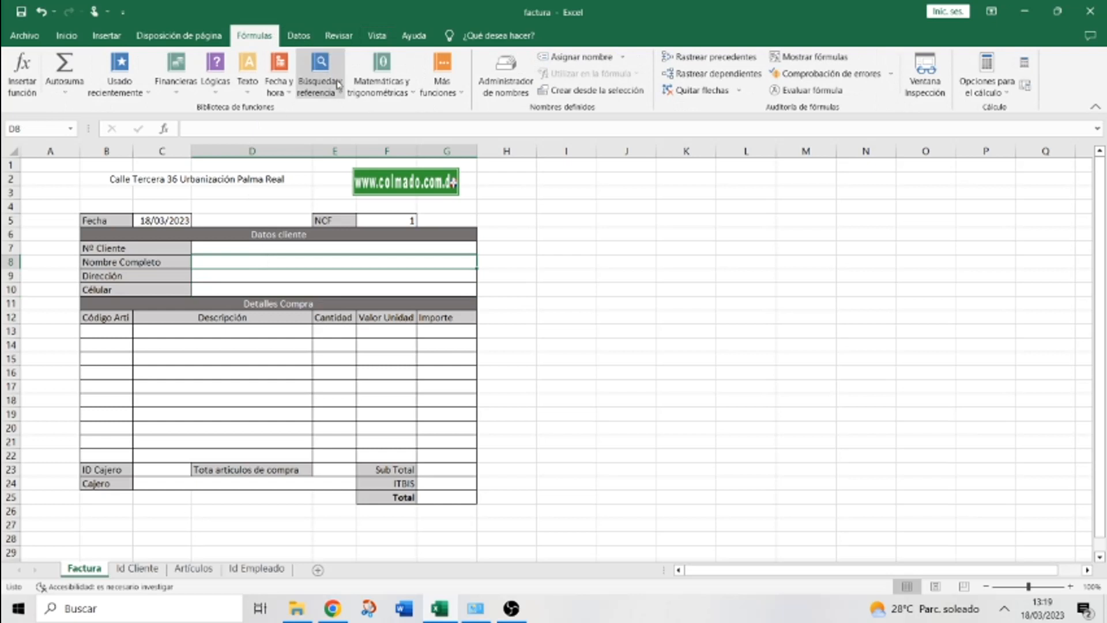
Insert a BUSCARV function from Búsqueda y referencia into cell D8
left_click(340, 99)
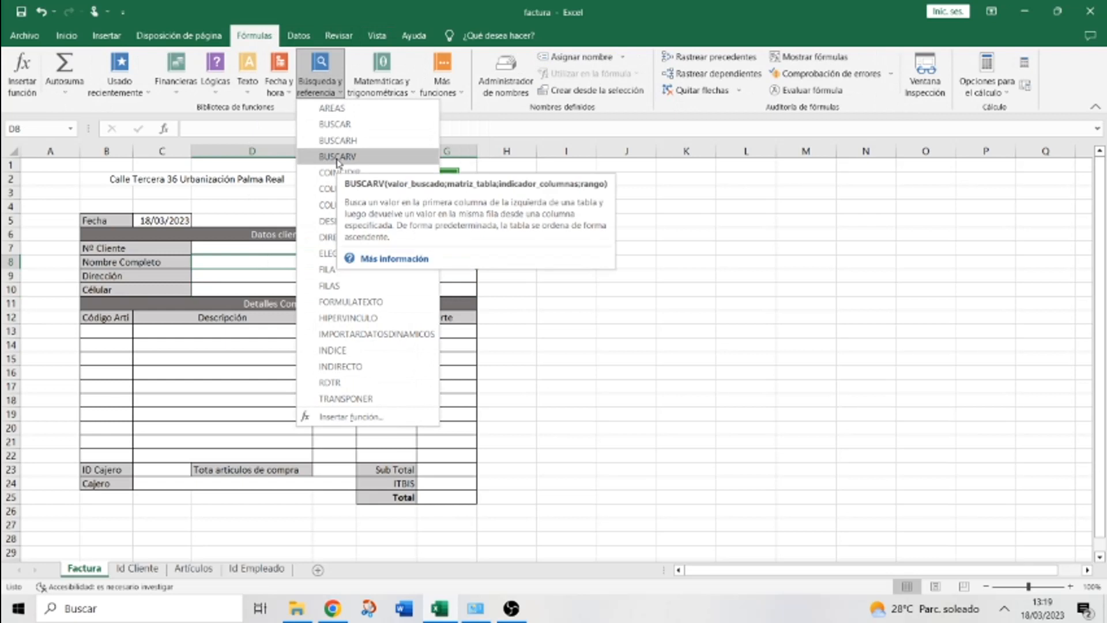
left_click(338, 156)
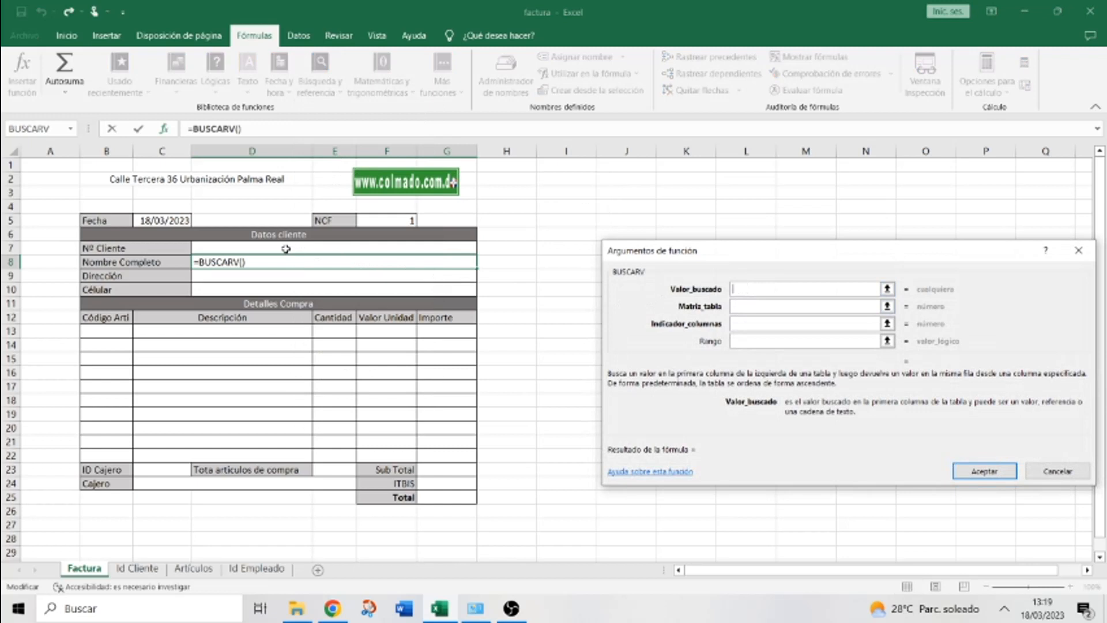
Set the BUSCARV lookup value to D7 and the table to 'Id Cliente'!A:G
left_click(269, 249)
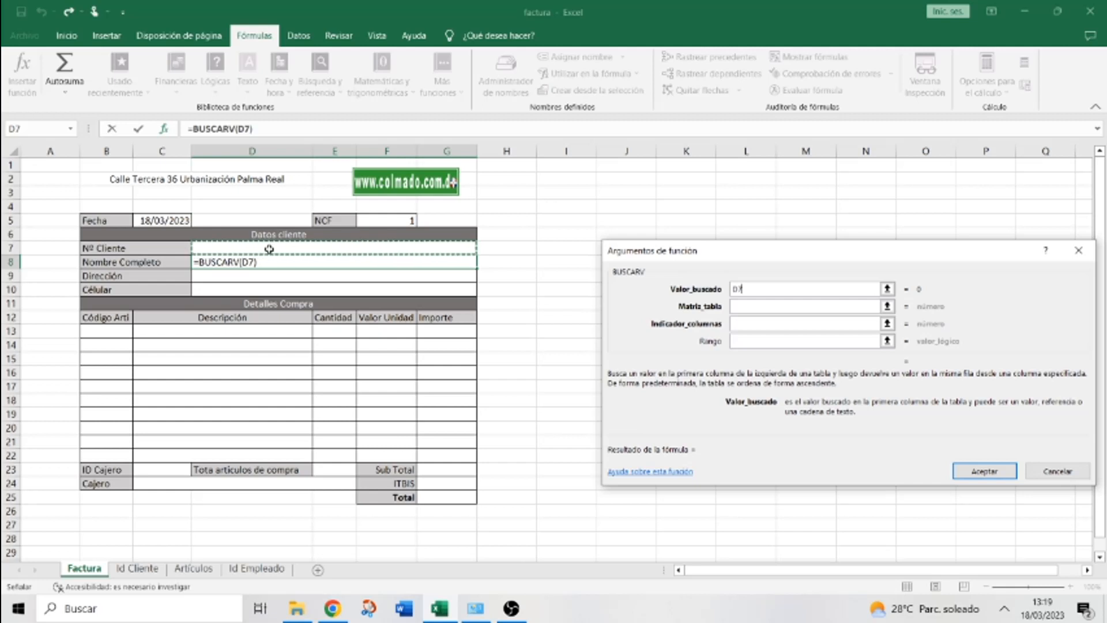
left_click(751, 312)
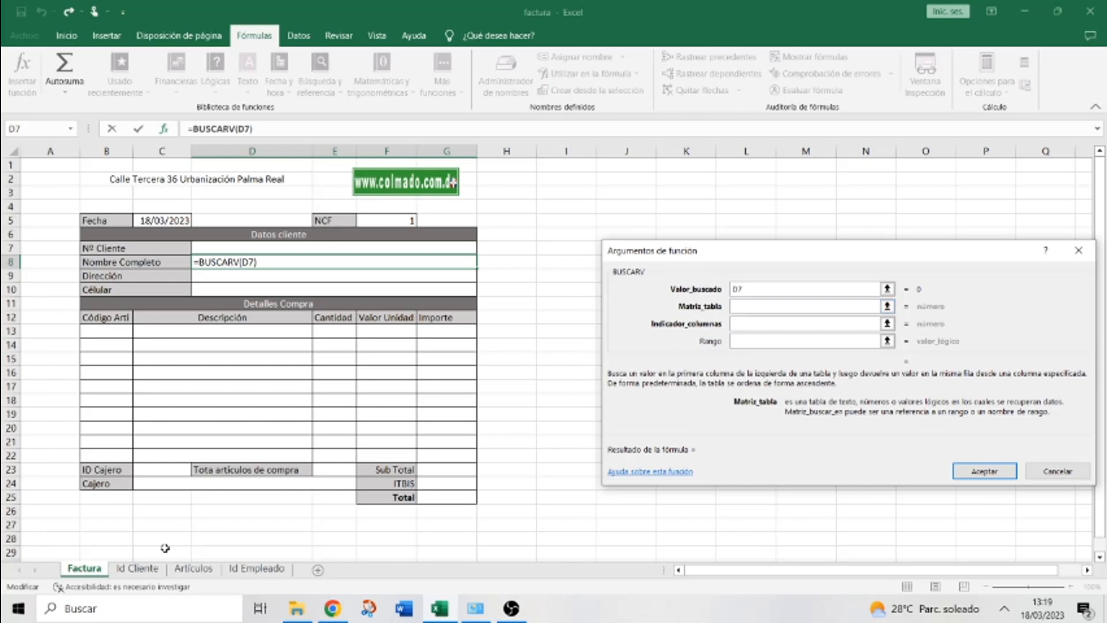
left_click(149, 572)
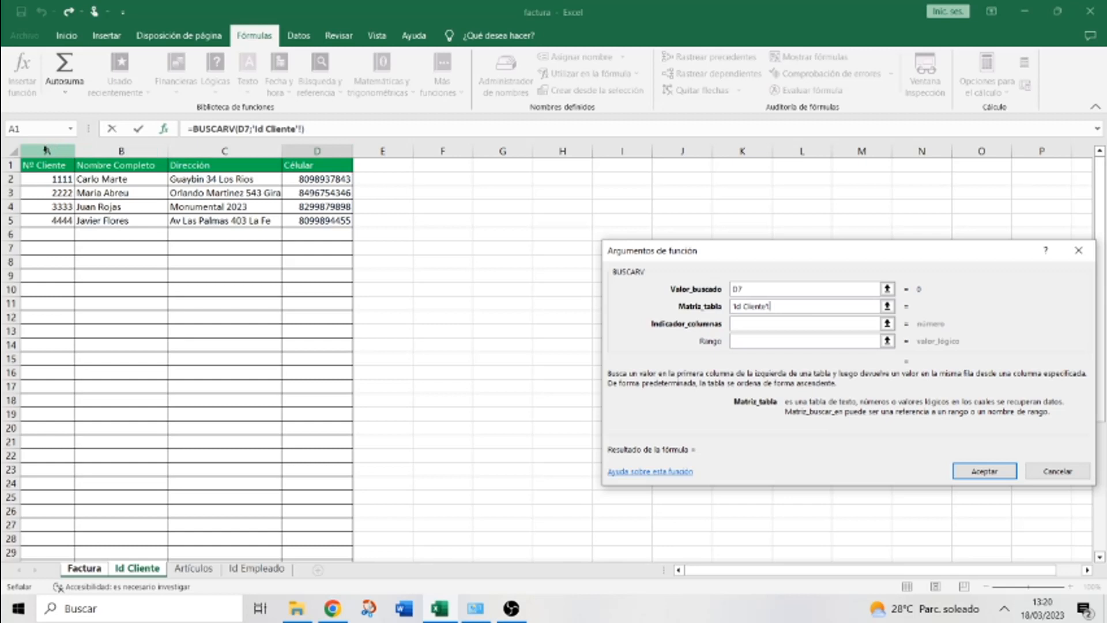
left_click_drag(47, 150, 310, 148)
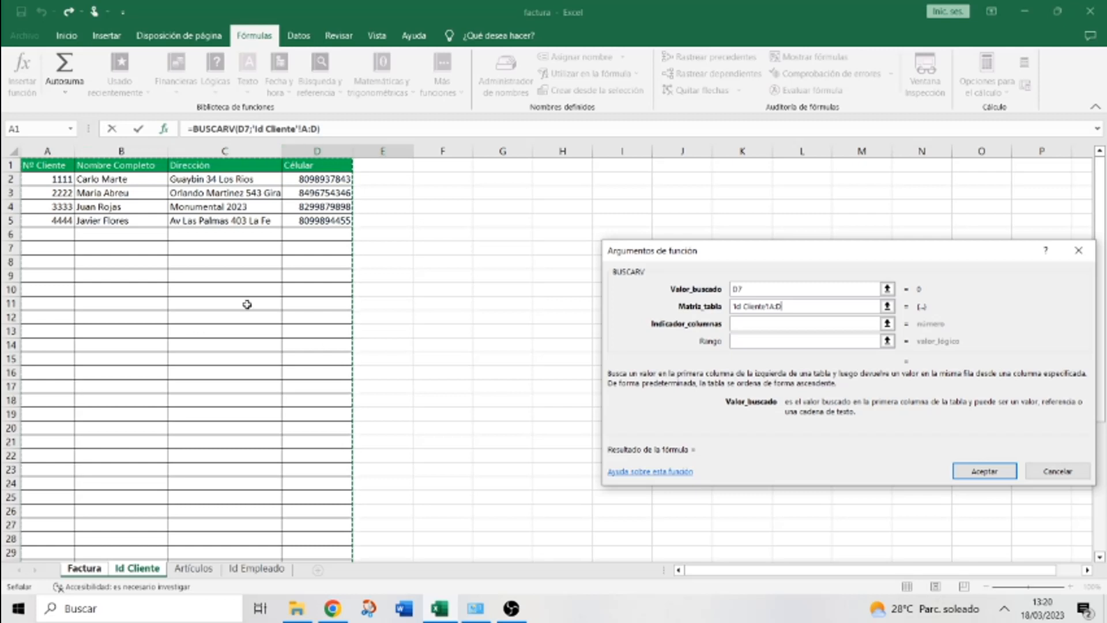
left_click(84, 573)
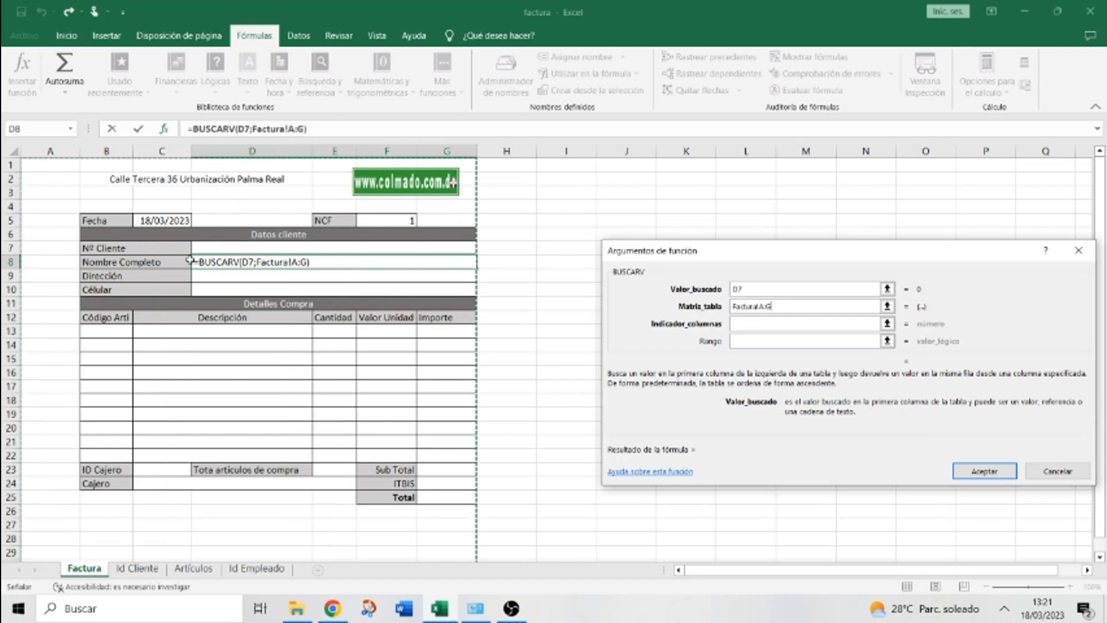
left_click(128, 569)
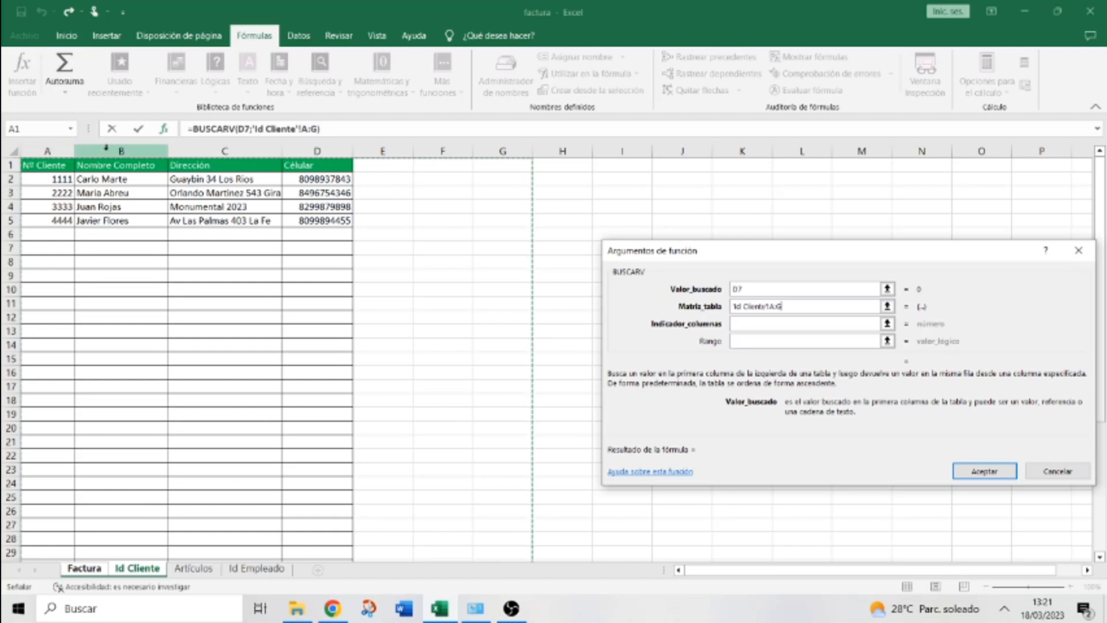
Enter column index 2 and FALSO, then confirm the client name formula
left_click(747, 324)
type("2")
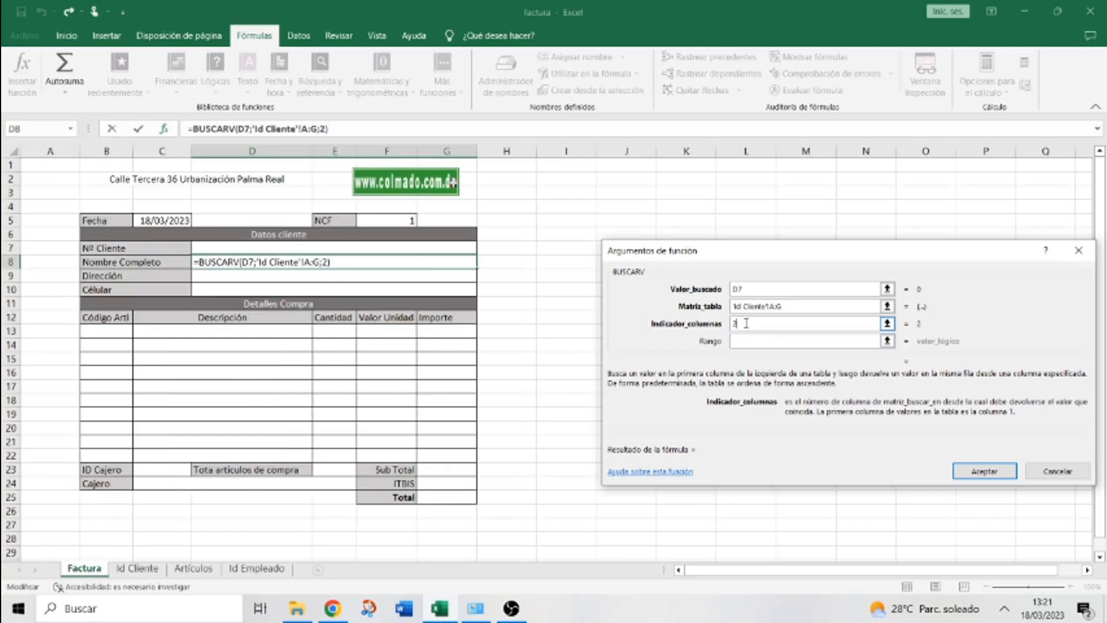
left_click(746, 339)
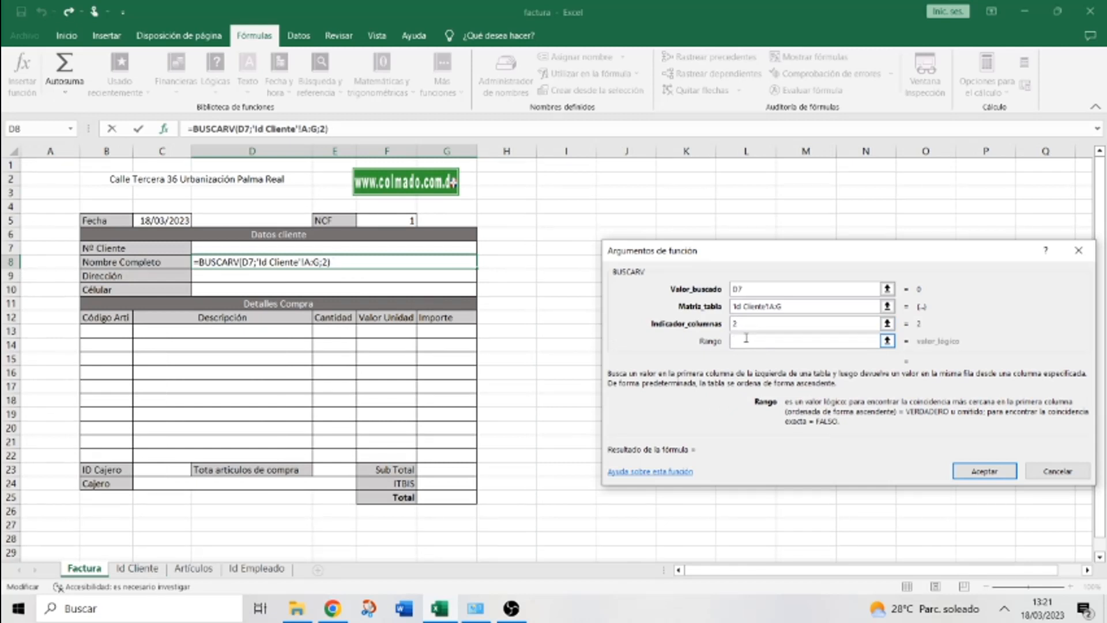
type("FALSO")
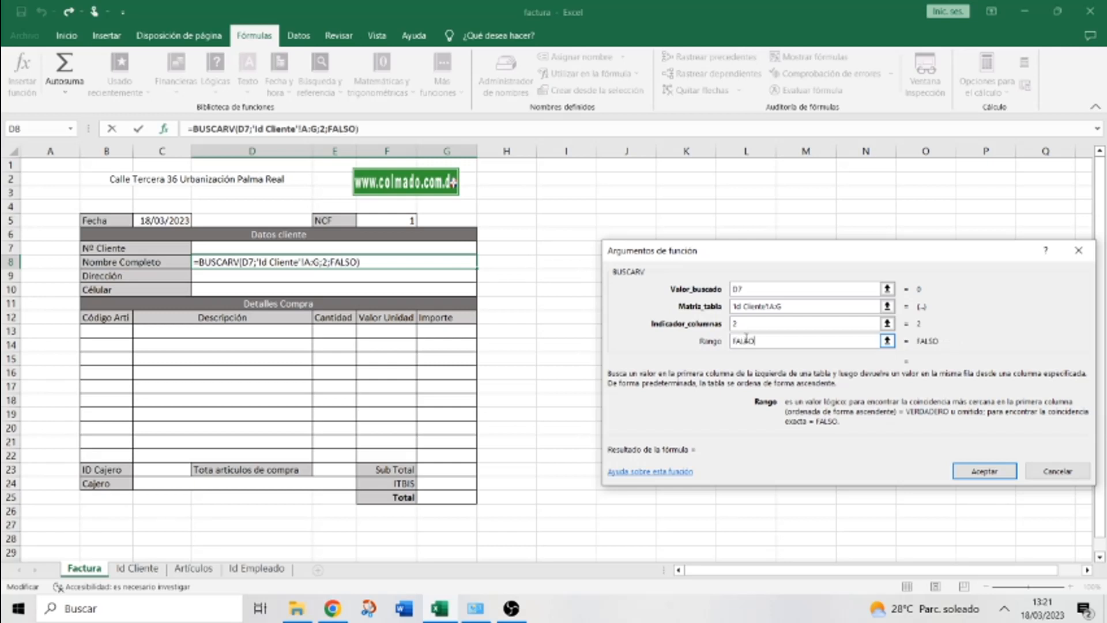
left_click(975, 470)
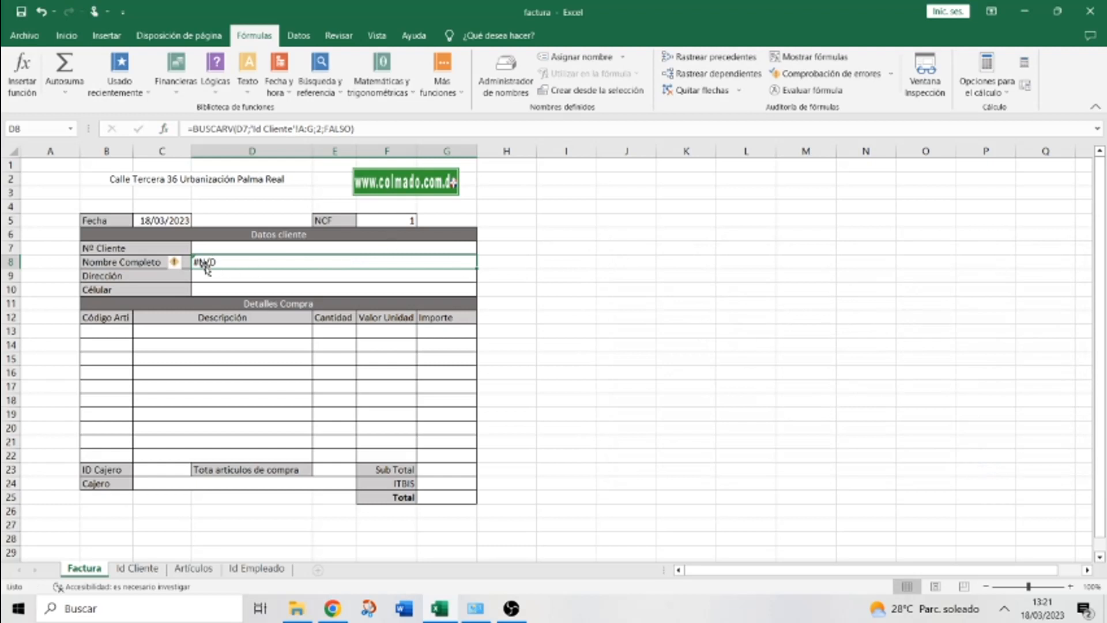
Enter client number 1111 in D7 so Nombre Completo shows that client's name
left_click(260, 248)
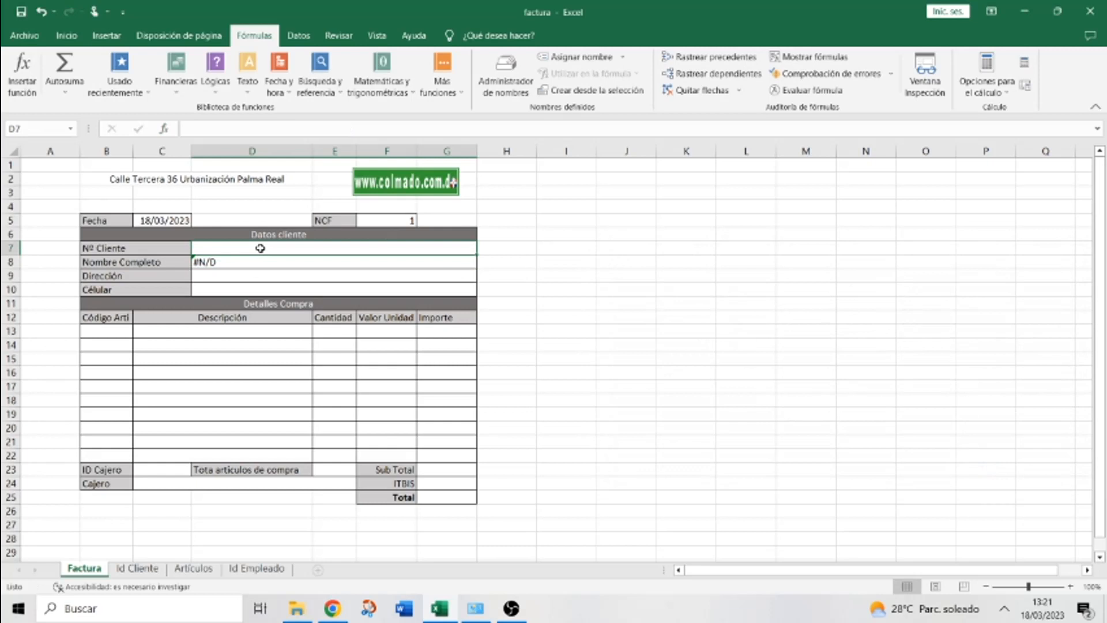
left_click(138, 572)
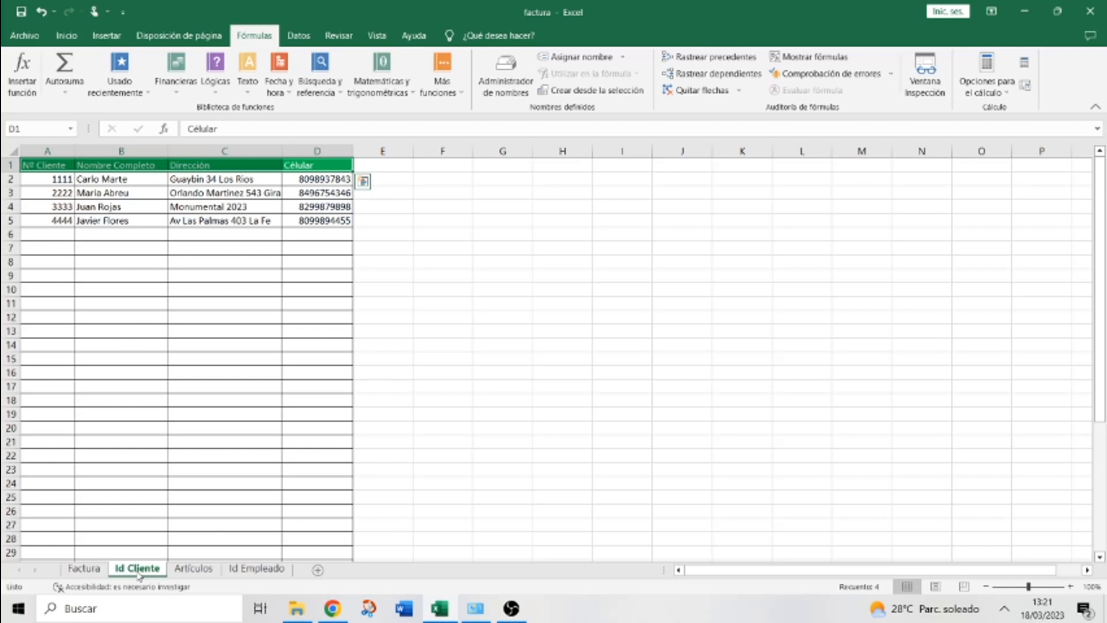
left_click(84, 570)
type("1")
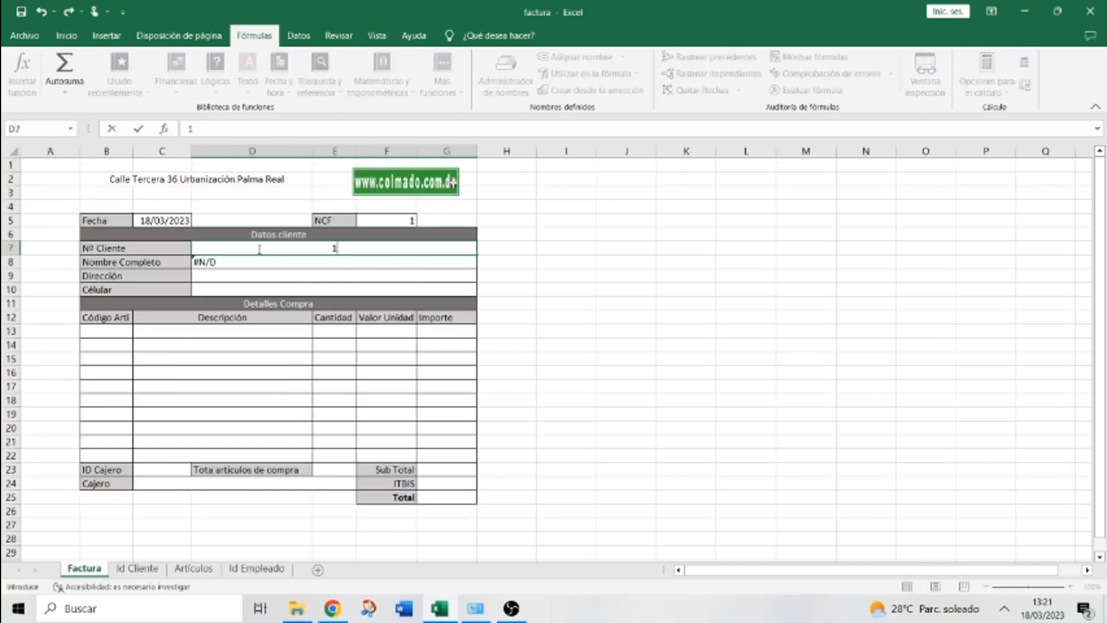
type("111")
key("Return")
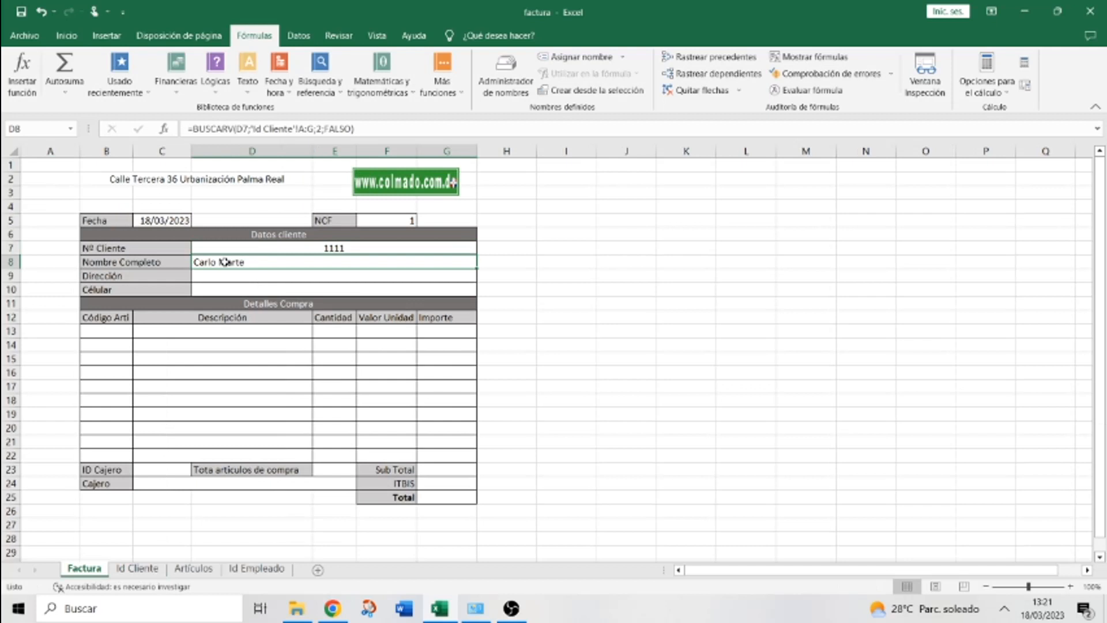
left_click(67, 35)
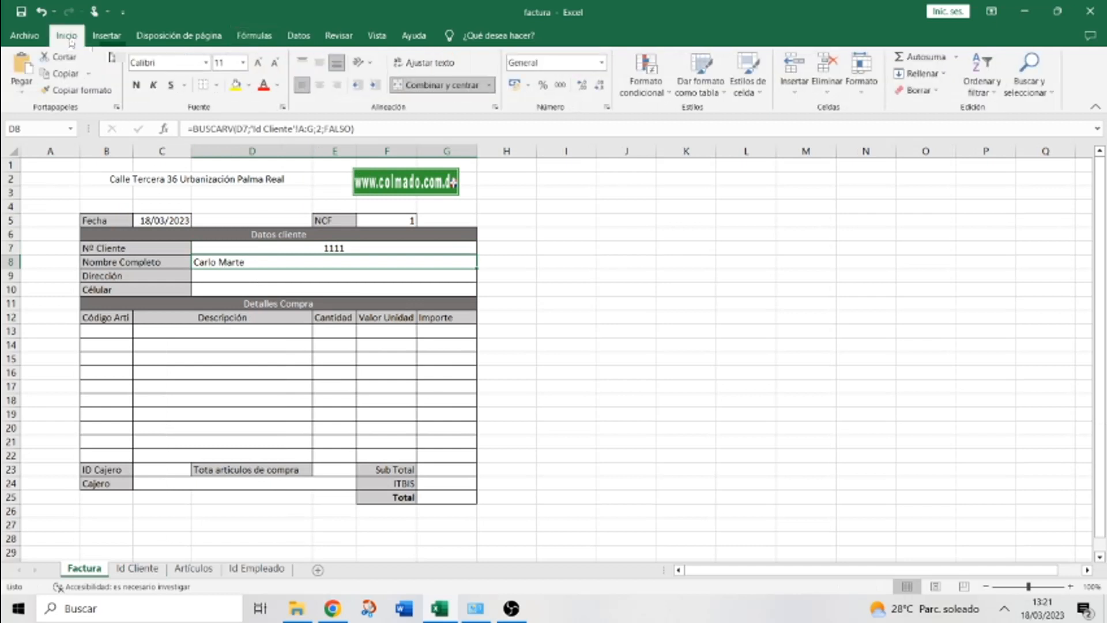
Keep the client name left-aligned after trying centred, then enter 5555 in Id Cliente cell A6
left_click(321, 85)
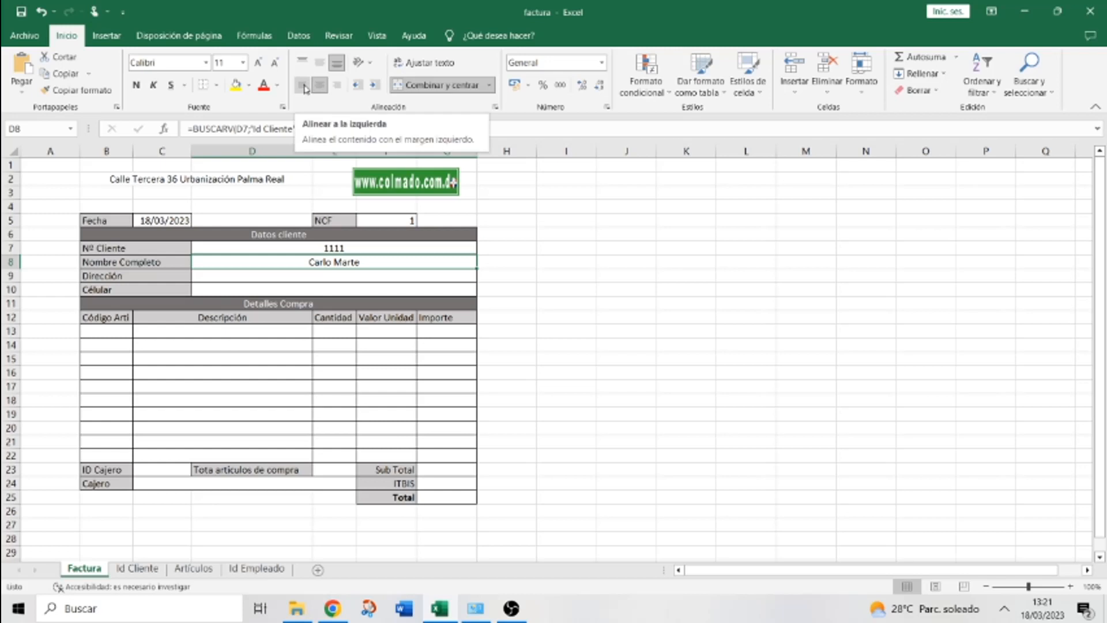
left_click(304, 86)
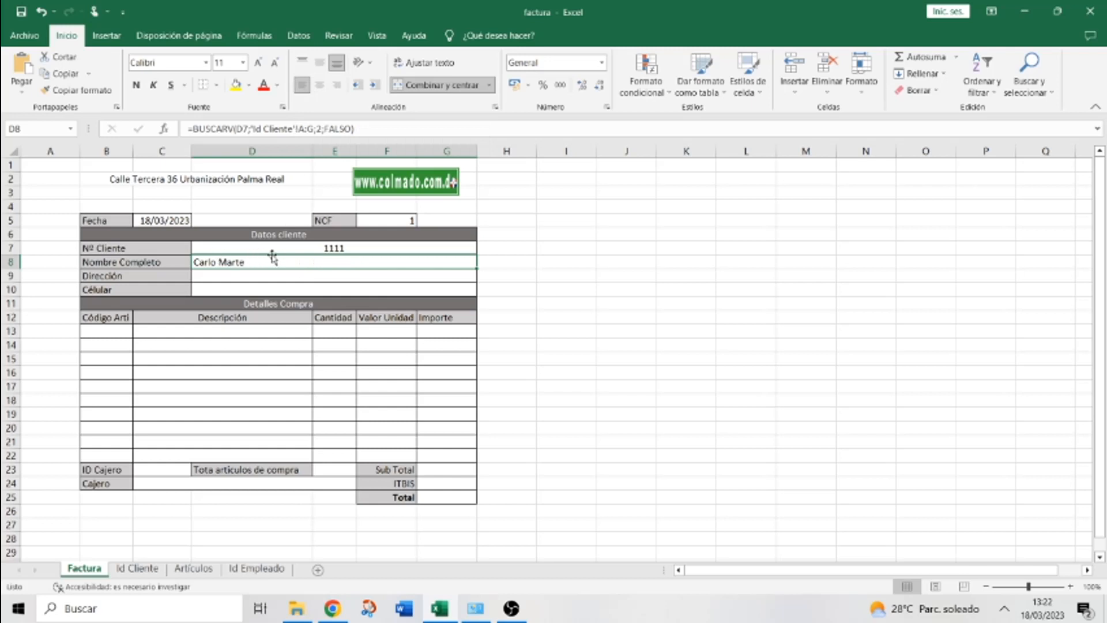
left_click(138, 569)
left_click(56, 231)
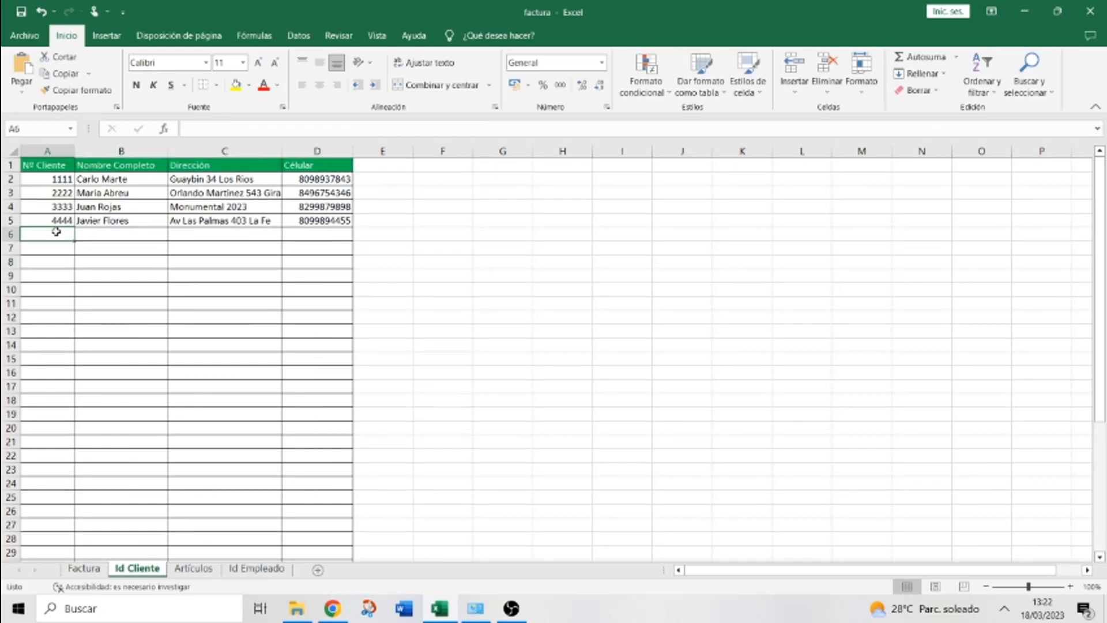
type("5555")
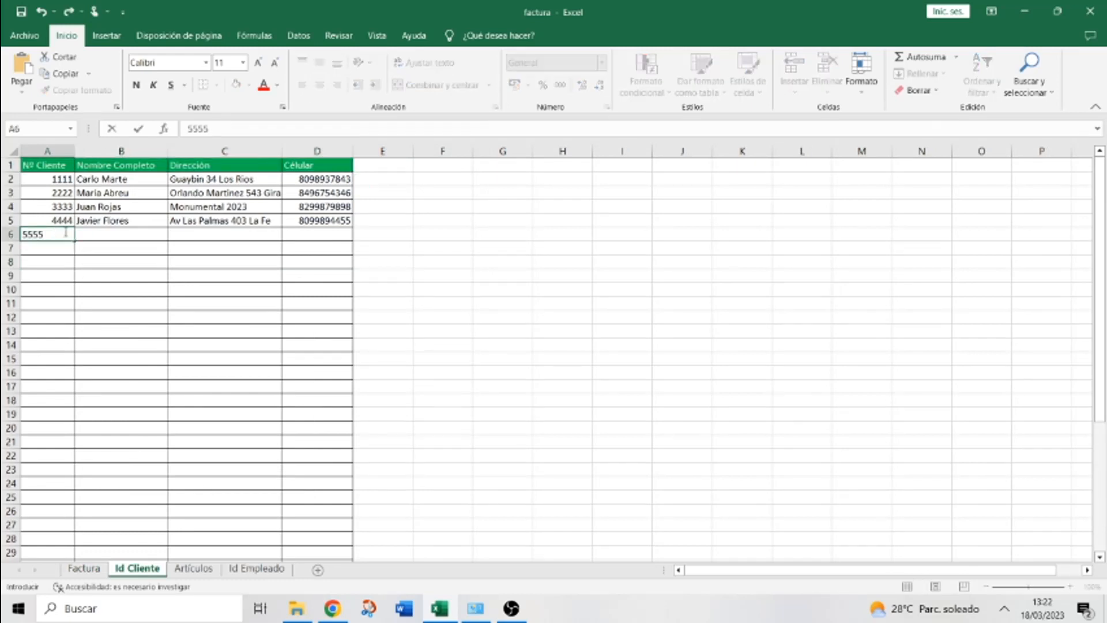
Fill in the new client's full name, street address and phone number in row 6
left_click(104, 231)
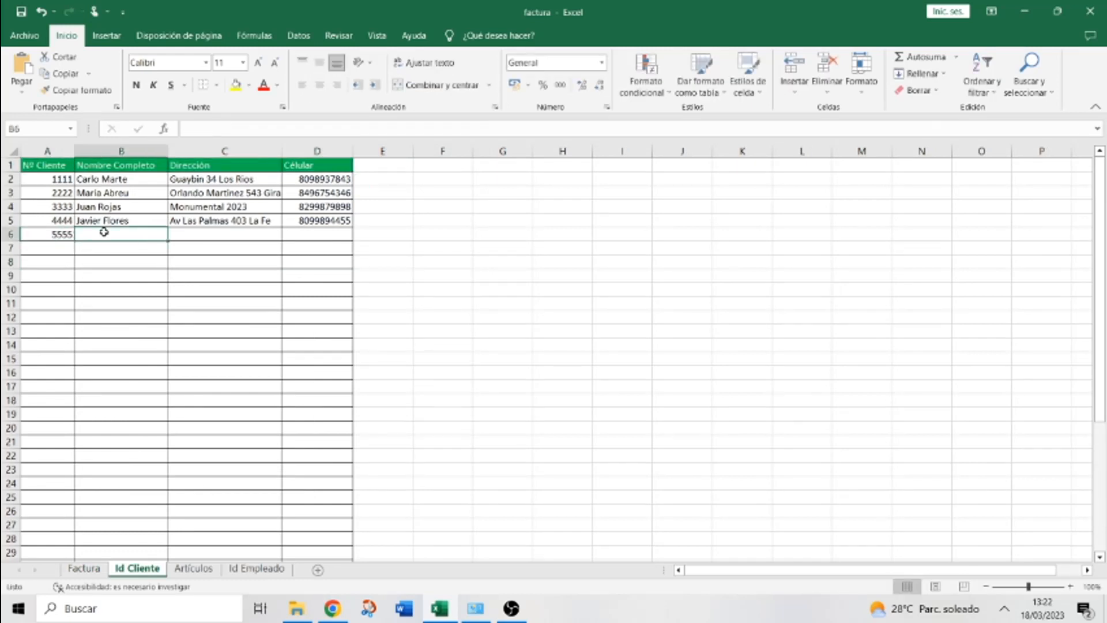
type("cARL")
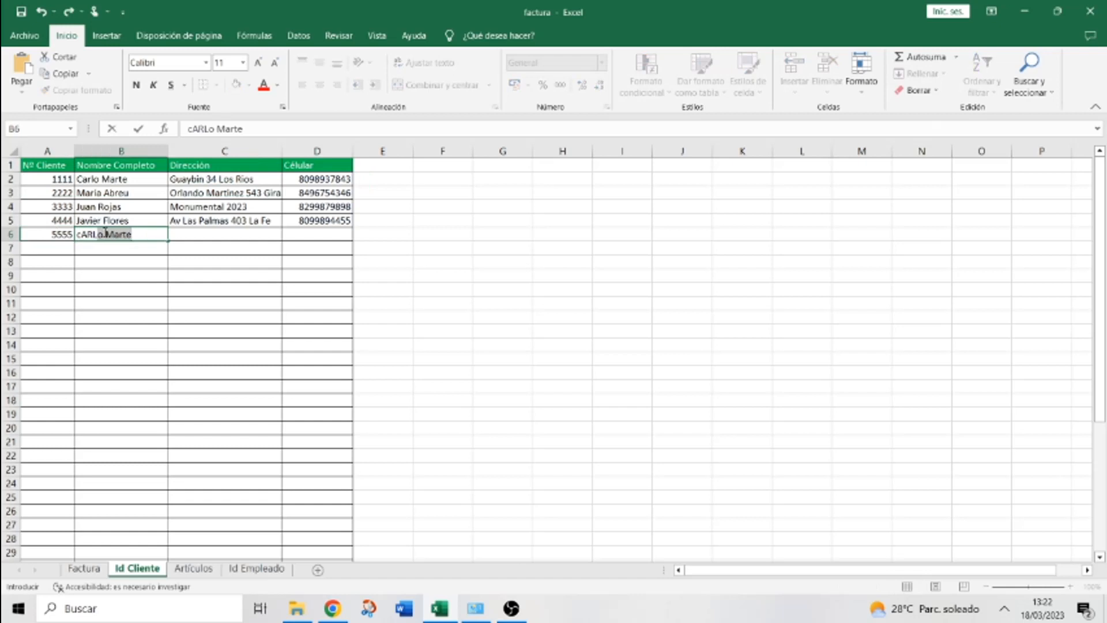
key("BackSpace")
key("BackSpace")
key("BackSpace")
key("BackSpace")
key("BackSpace")
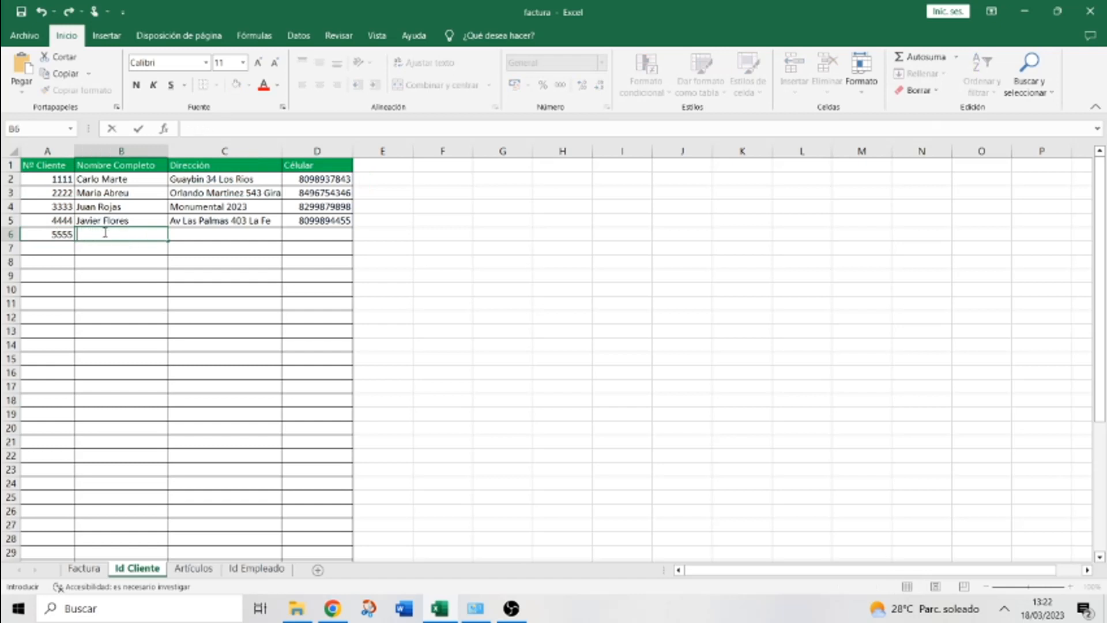
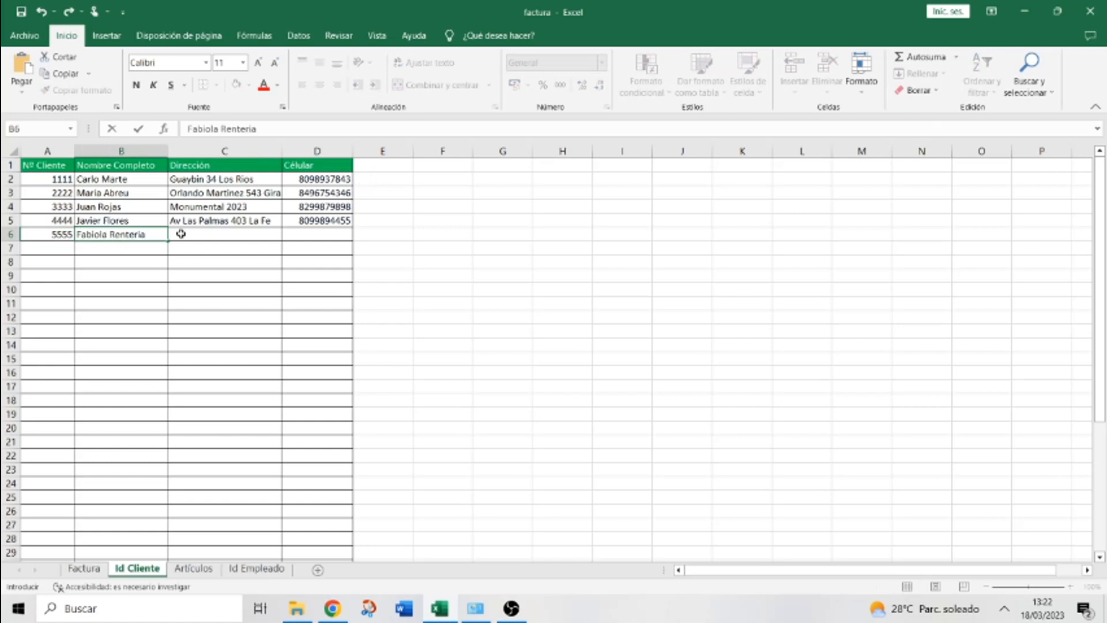
left_click(215, 234)
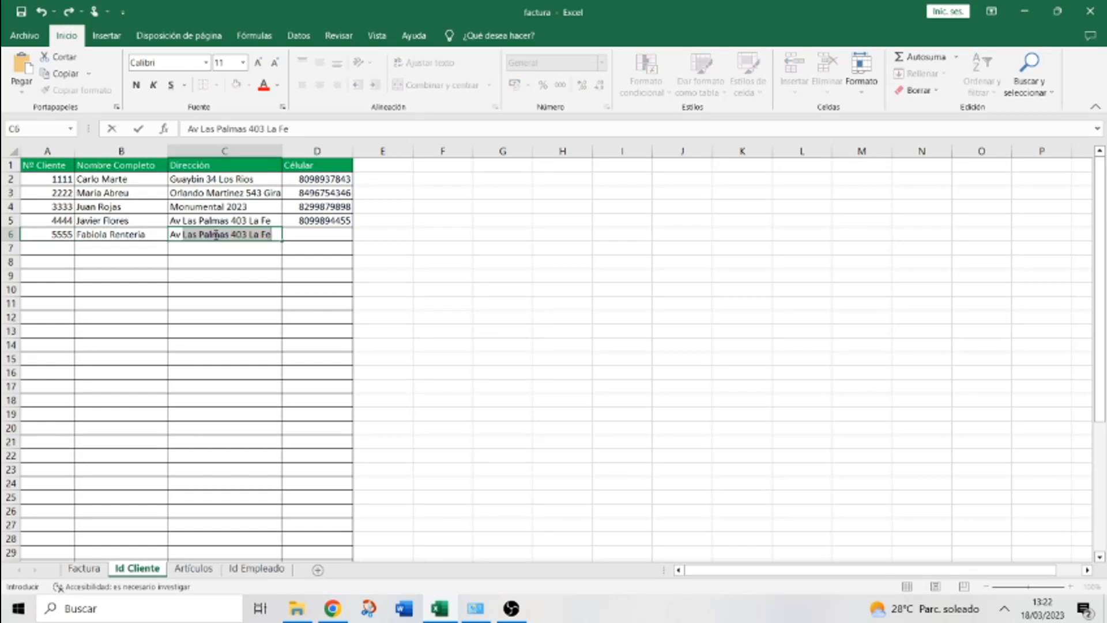
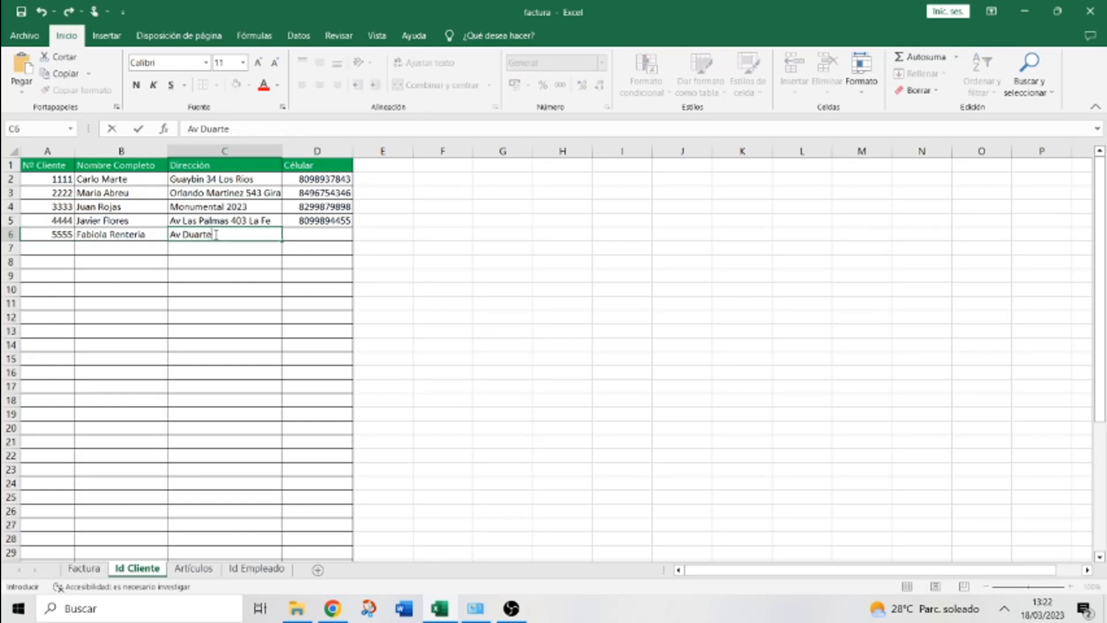
left_click(318, 239)
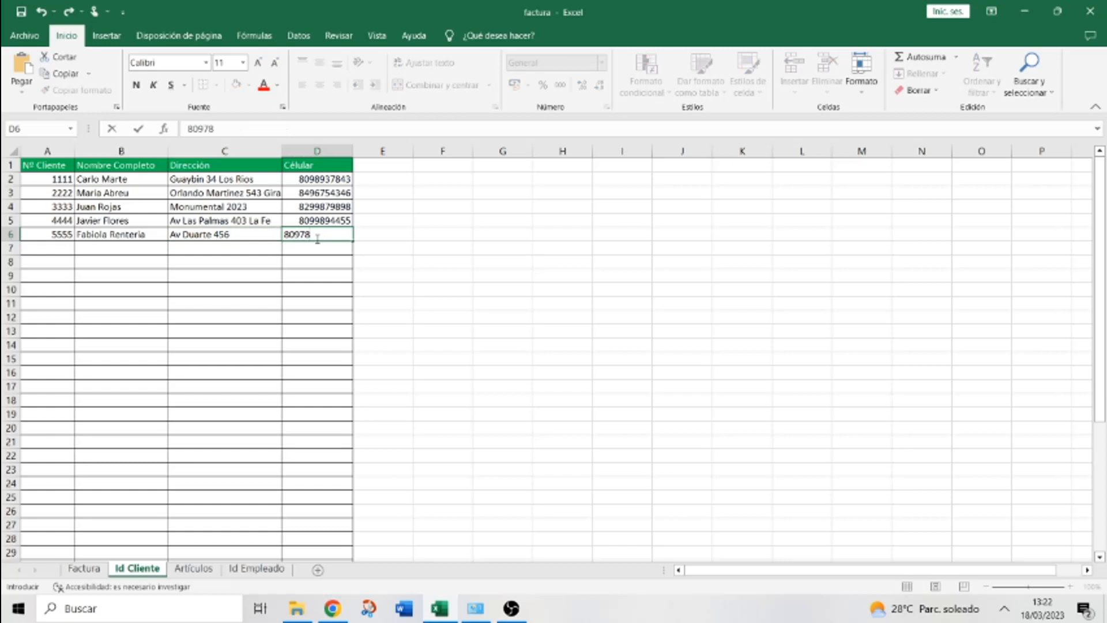
left_click(316, 278)
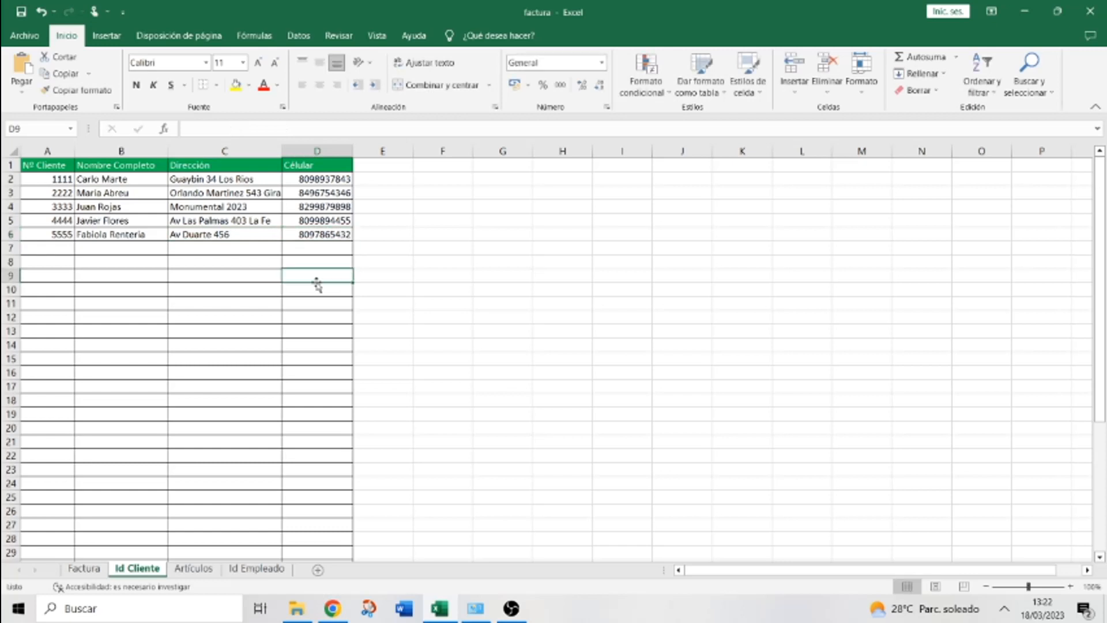
Enter client number 5555 in Factura cell D7, then select the Dirección cell D9
left_click(85, 569)
left_click(298, 249)
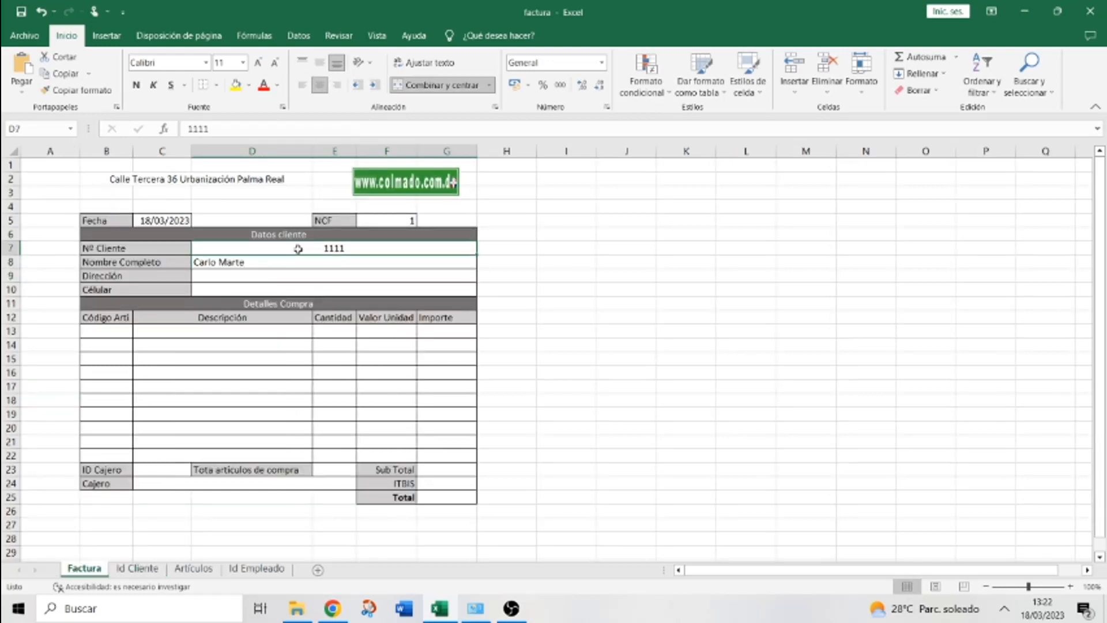
type("5555")
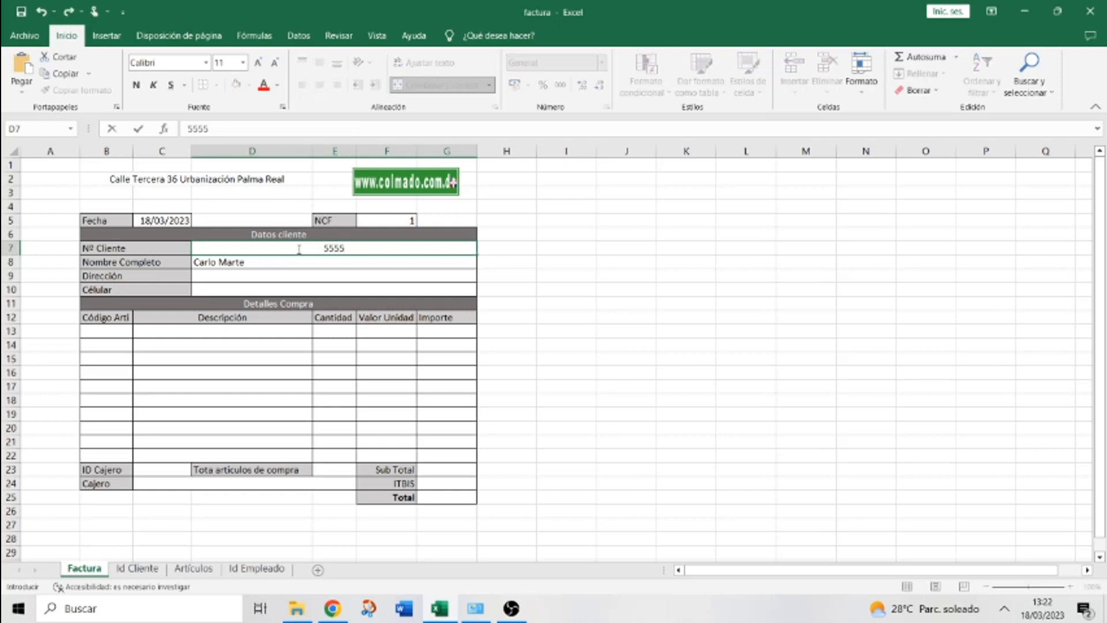
key("Return")
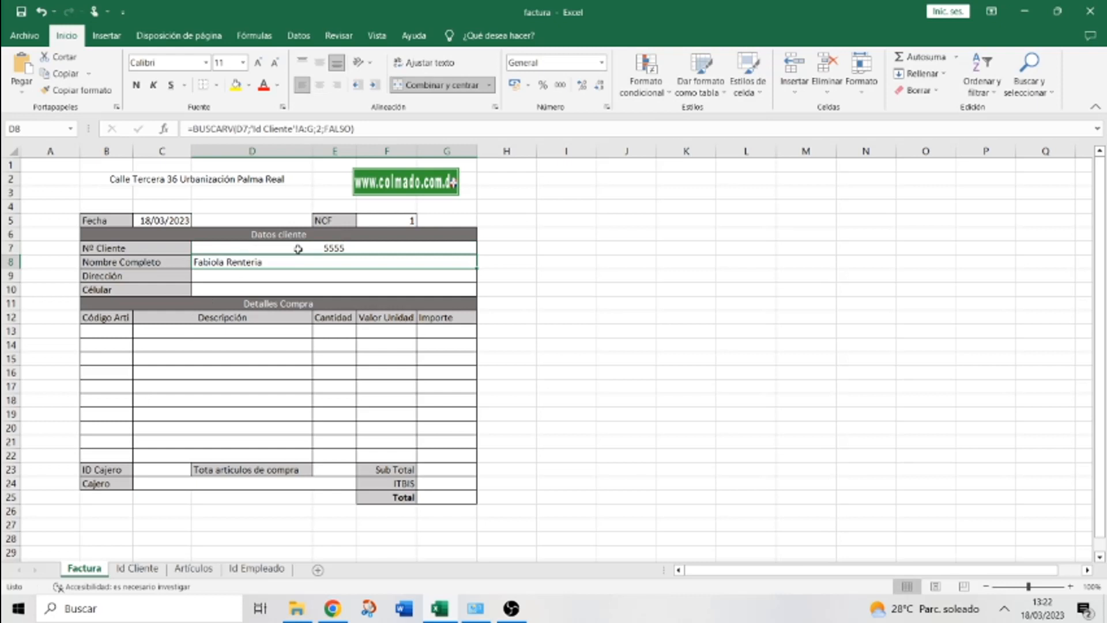
left_click(257, 272)
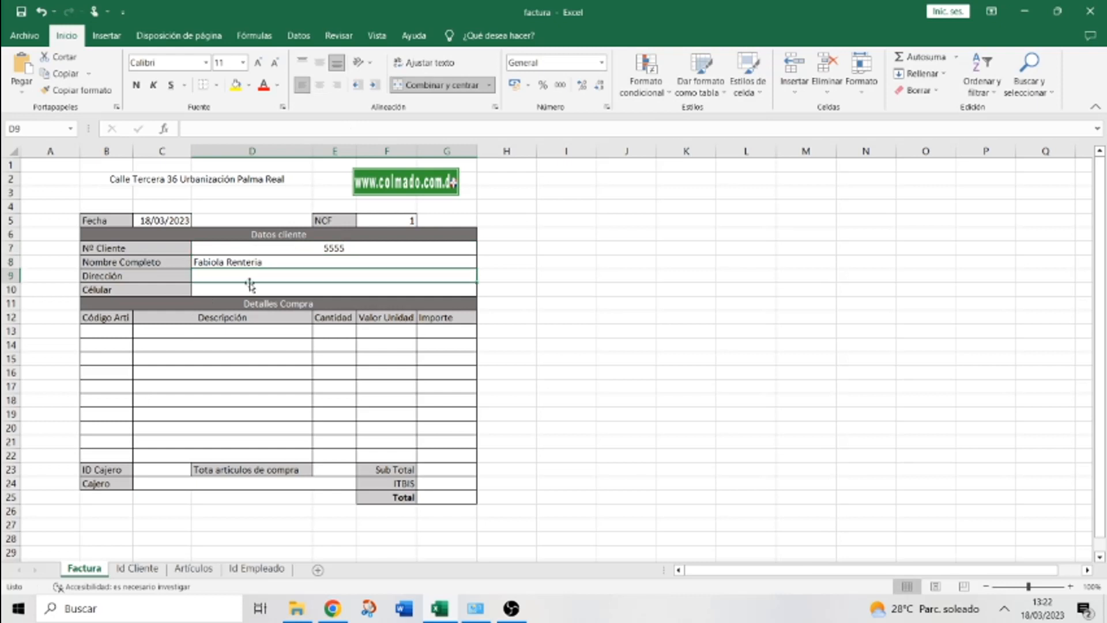
left_click(247, 289)
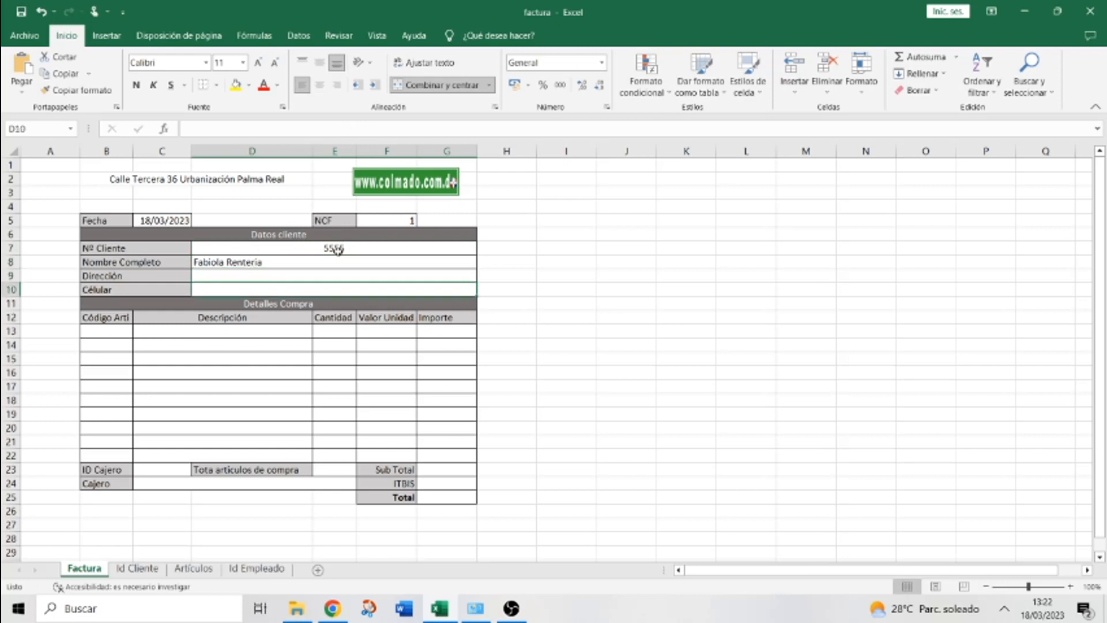
left_click(278, 275)
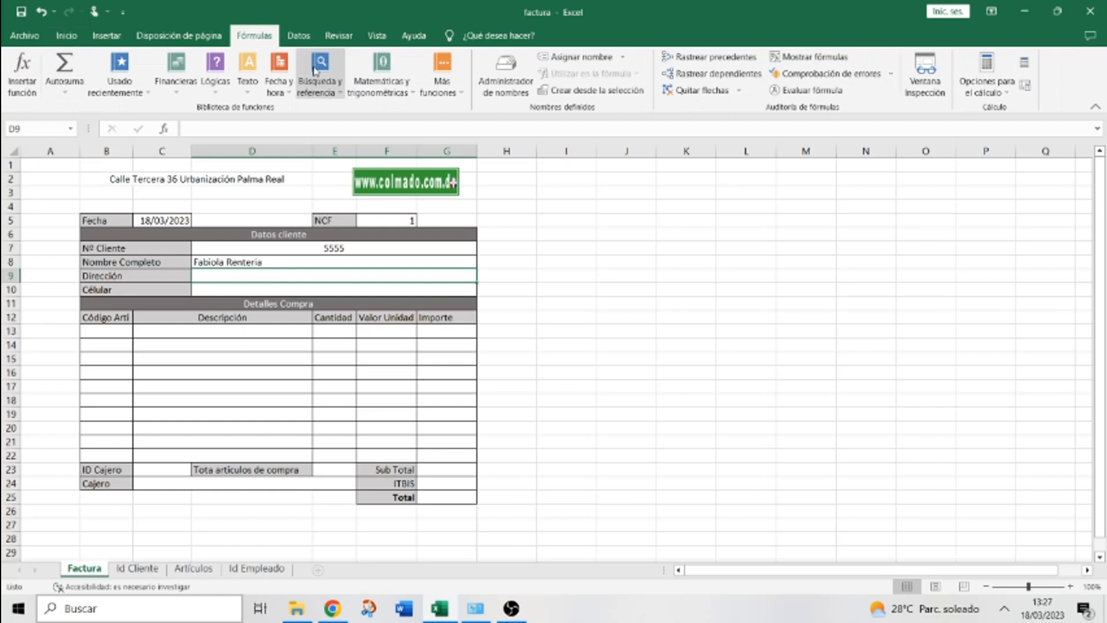
Insert BUSCARV in Dirección with lookup value D7 and the Id Cliente client columns as table
left_click(340, 93)
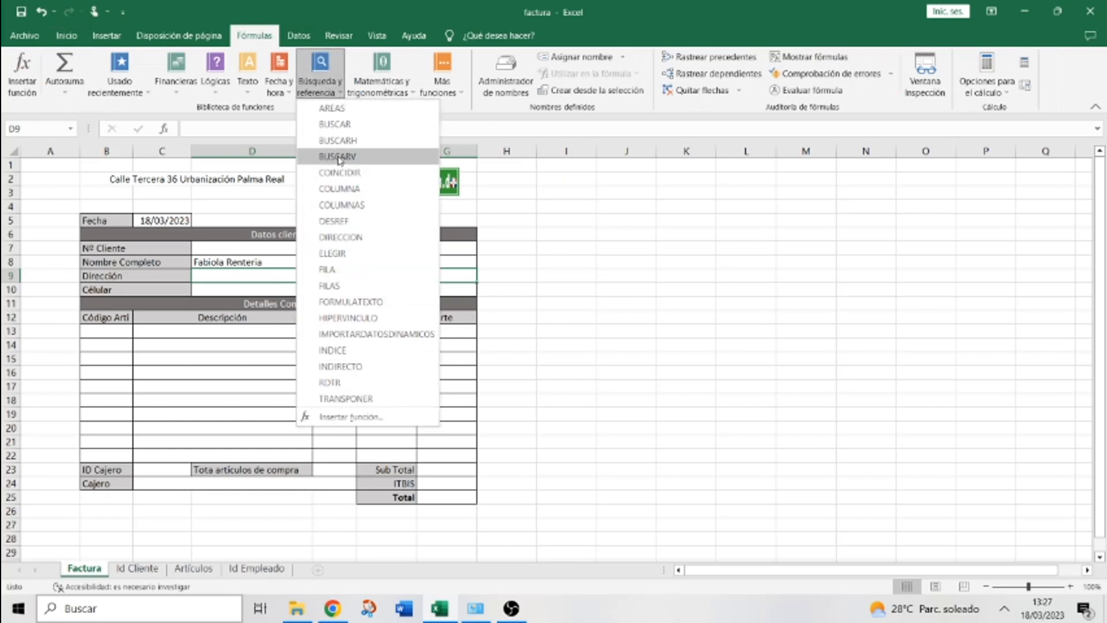
left_click(339, 156)
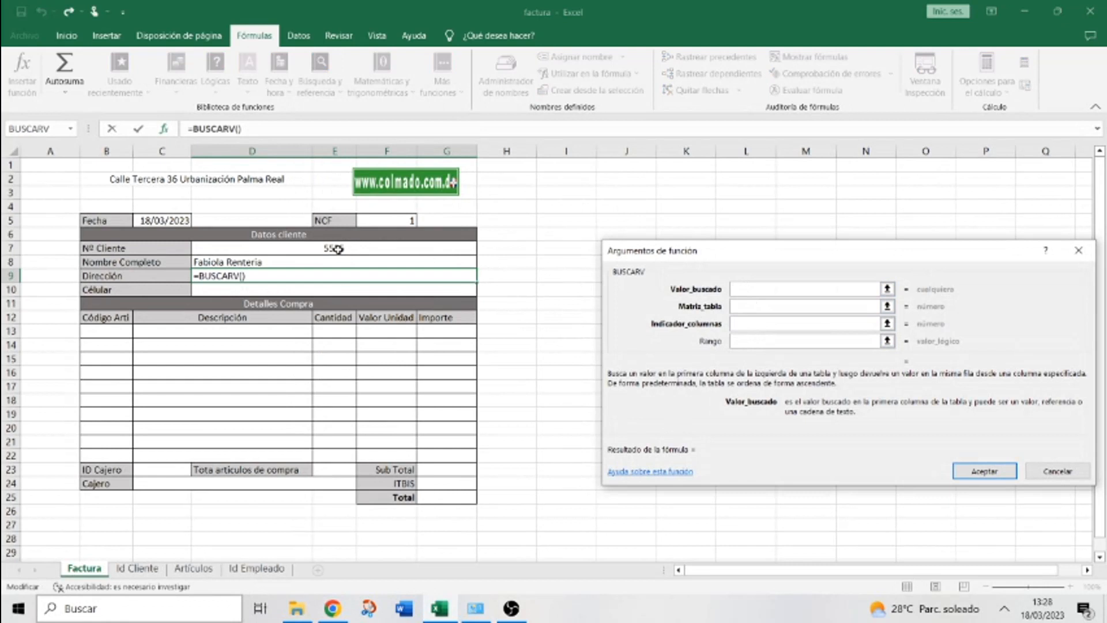
left_click(337, 249)
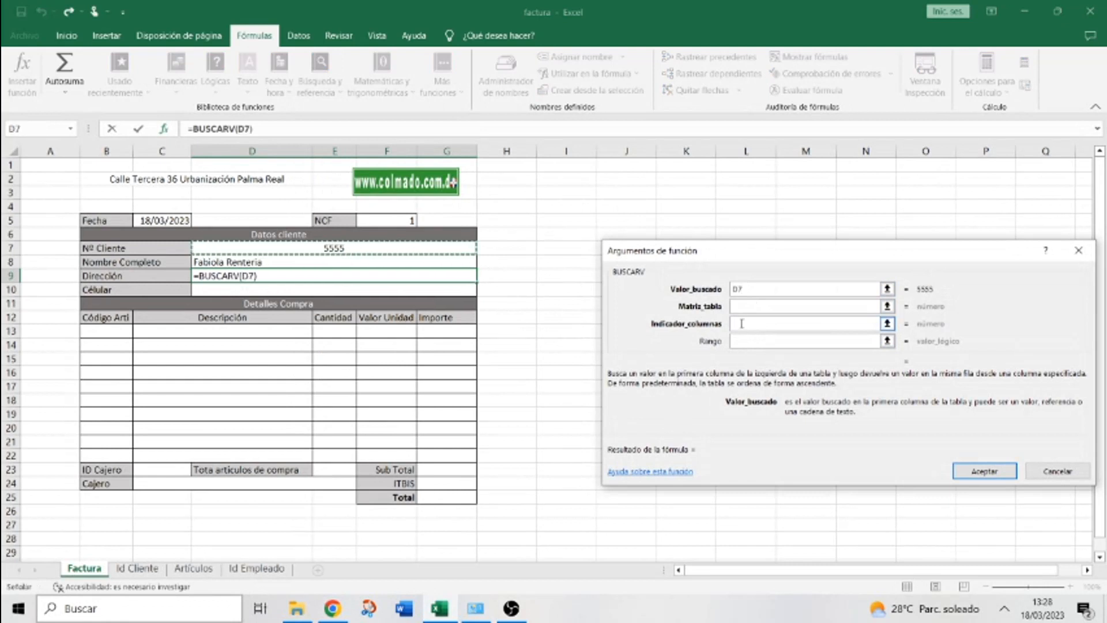
left_click(738, 306)
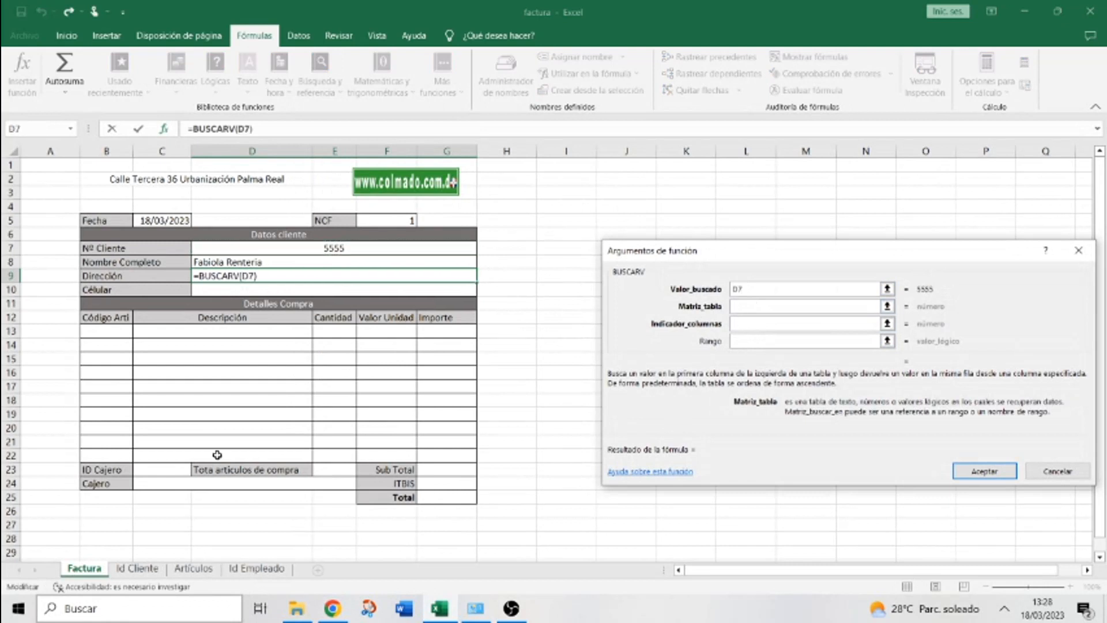
left_click(137, 568)
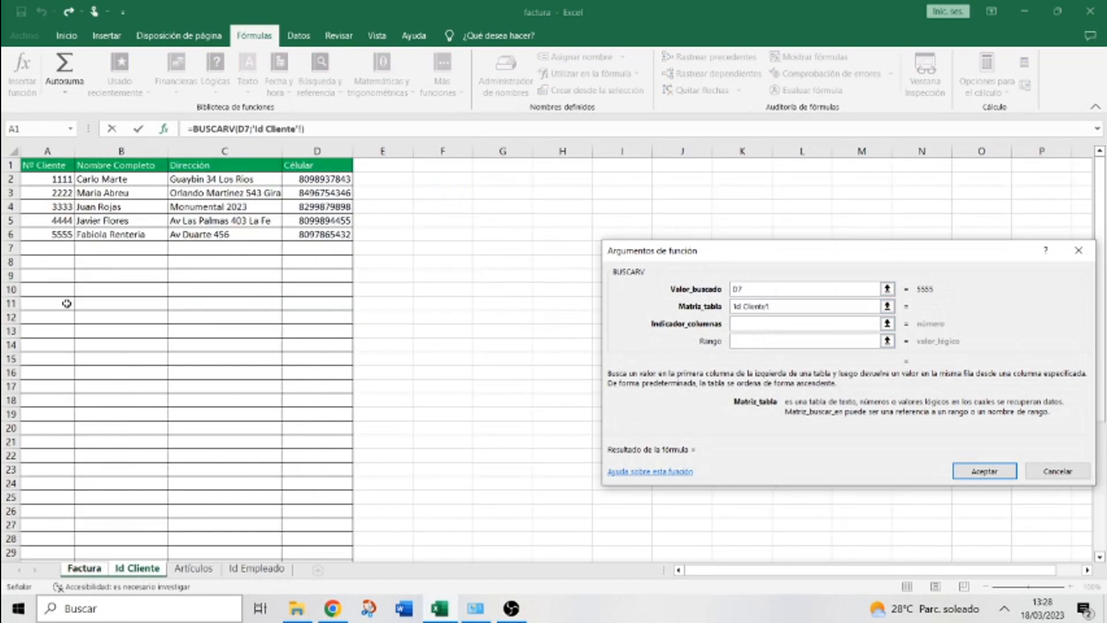
left_click_drag(48, 152, 320, 150)
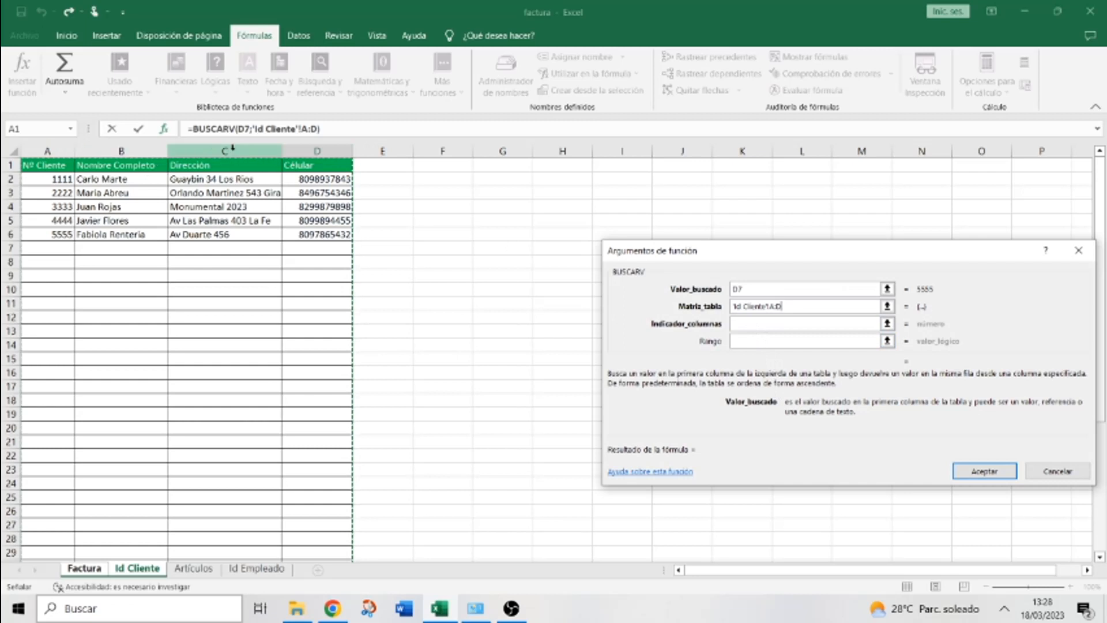
Set column index 3 and FALSO, then confirm the address lookup
left_click(762, 325)
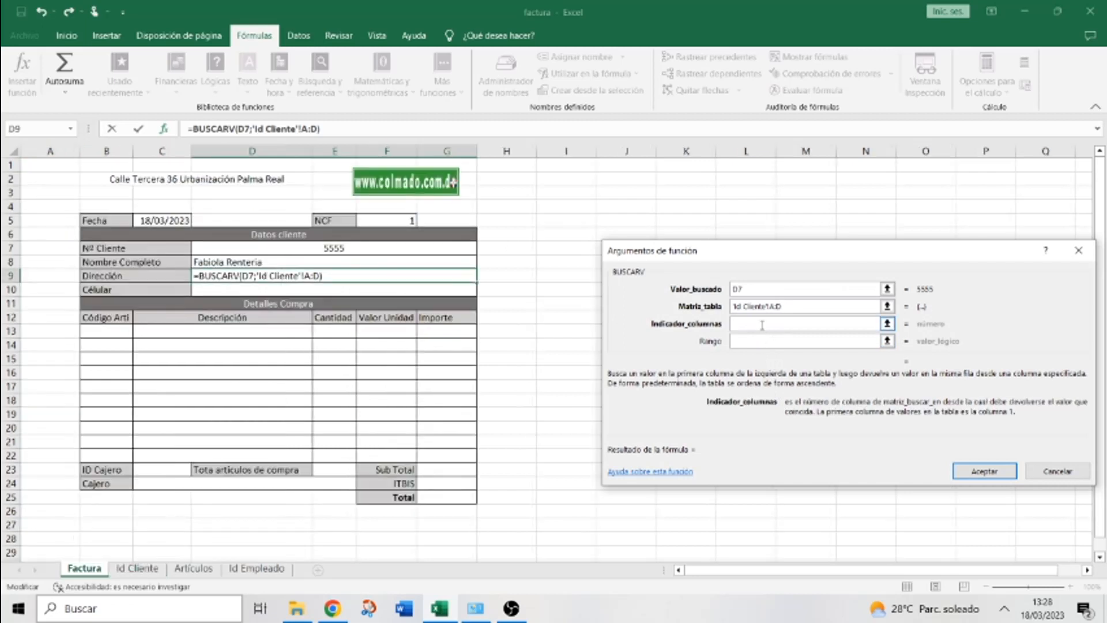
type("3")
left_click(753, 343)
type("FALSO")
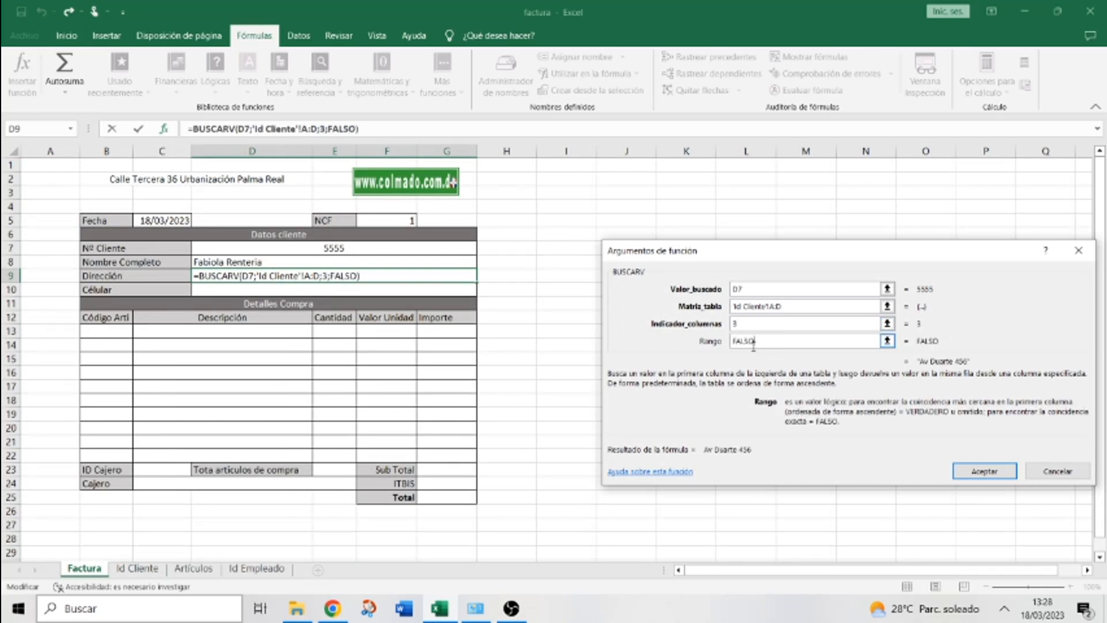
left_click(965, 474)
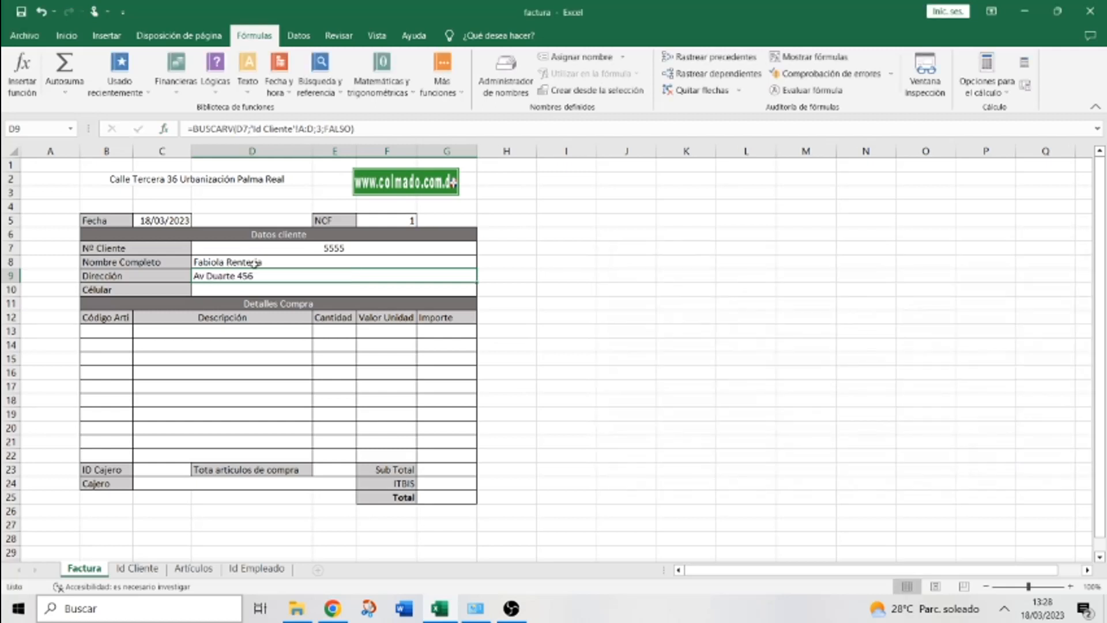
Change the client number in D7 to 1111 so the name and address lookups refresh
left_click(333, 248)
type("1111")
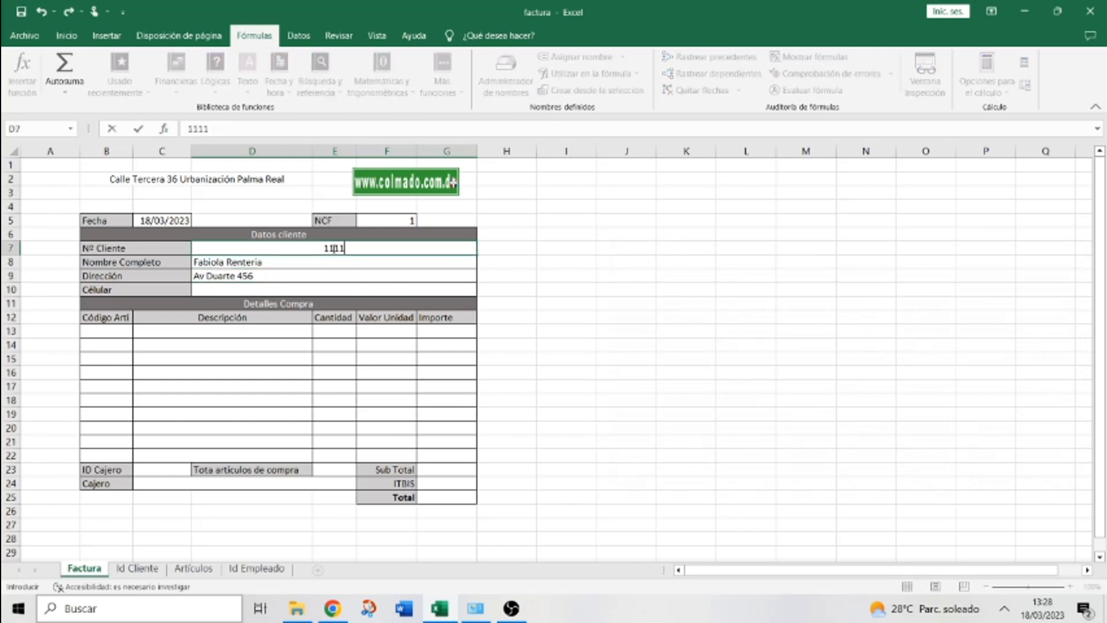
key("Return")
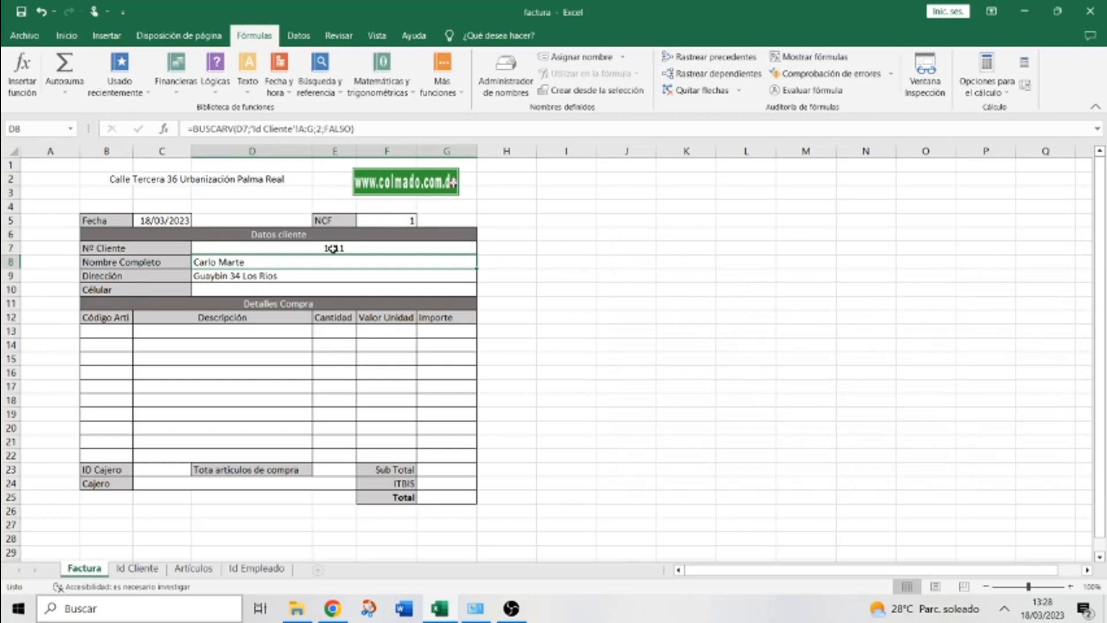
left_click(268, 284)
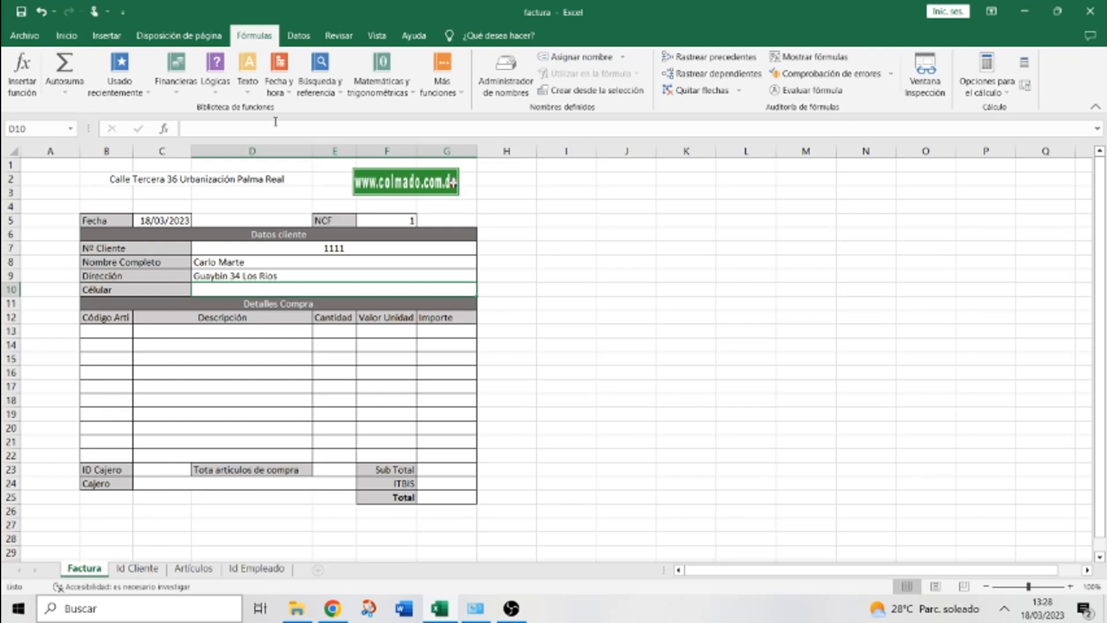
Start a BUSCARV in D10 using D7 as lookup value and 'Id Cliente'!A:D as table
left_click(320, 80)
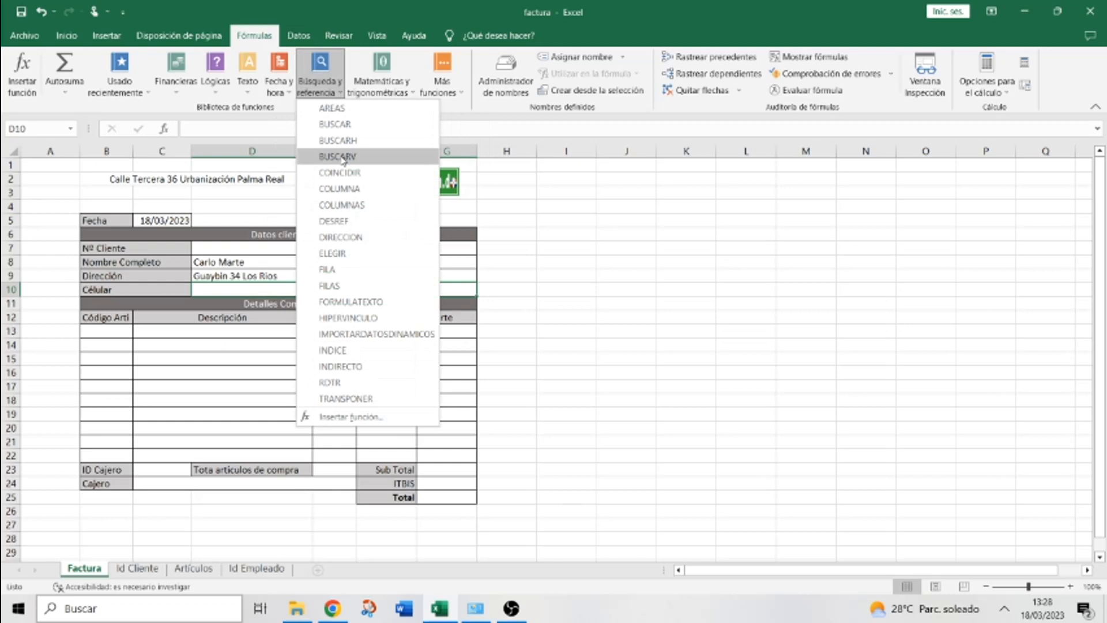
left_click(338, 157)
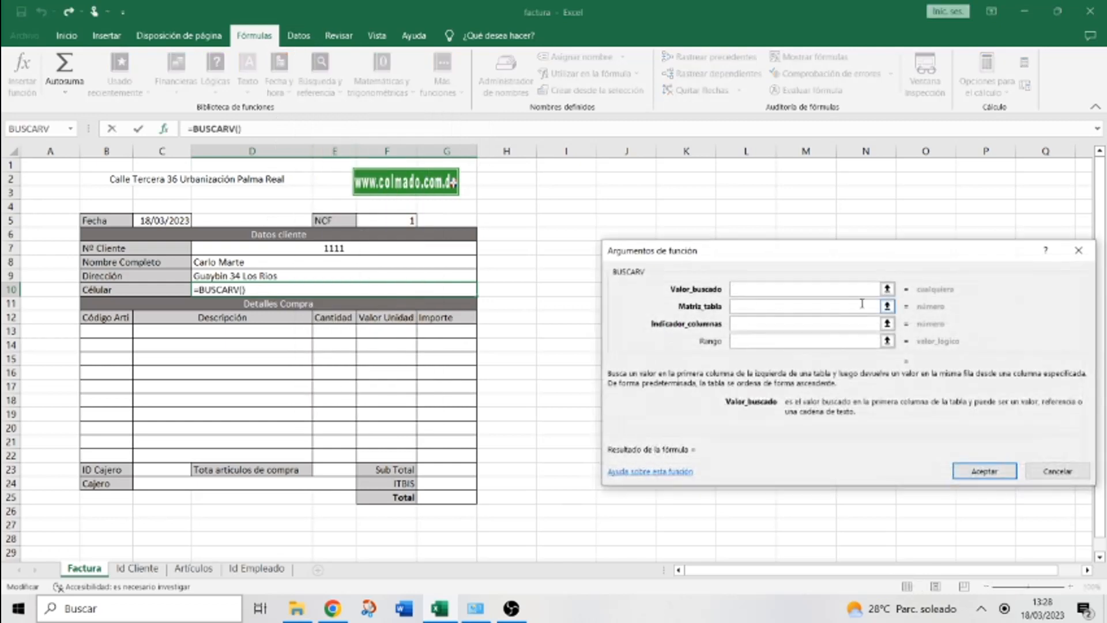
left_click(293, 248)
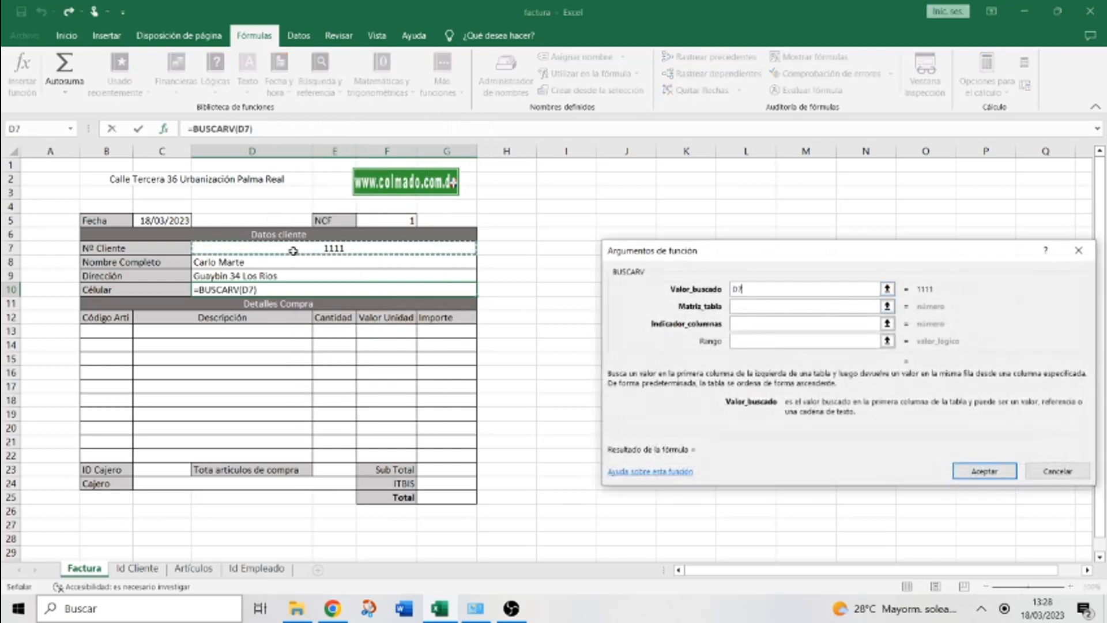
left_click(822, 307)
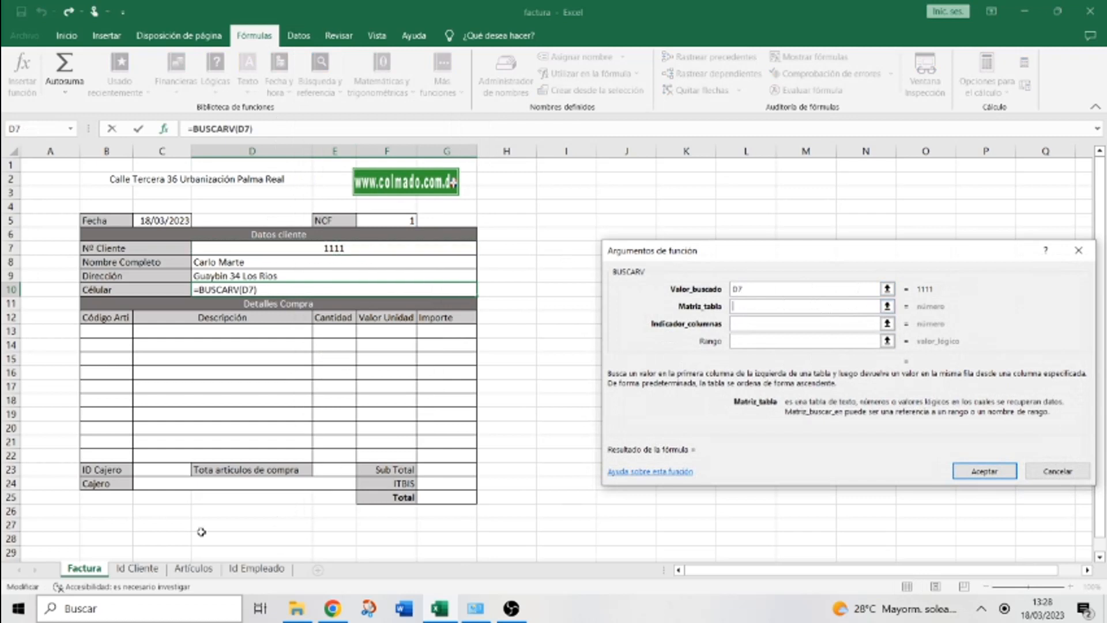
left_click(150, 568)
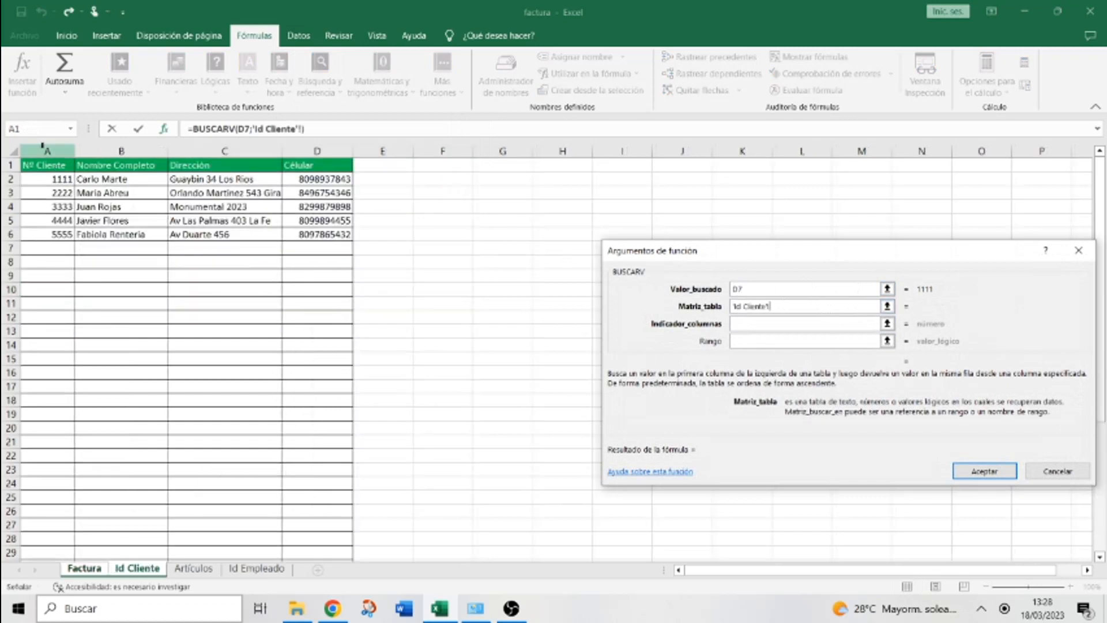
left_click_drag(43, 147, 308, 144)
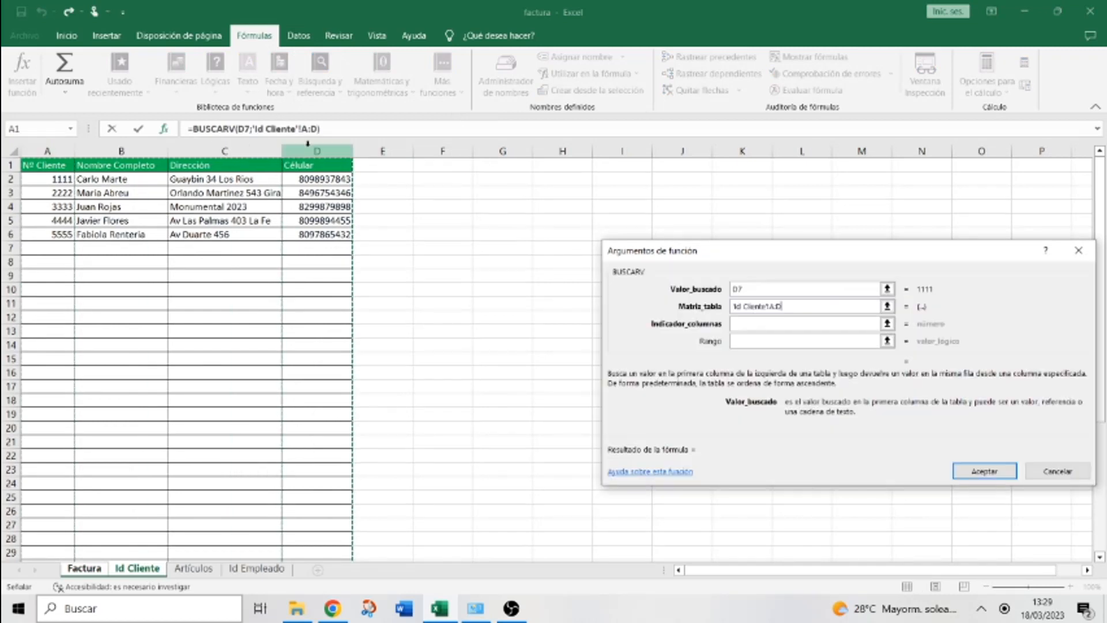
Finish the lookup with column 4 and FALSO so D10 returns the client's phone
left_click(800, 325)
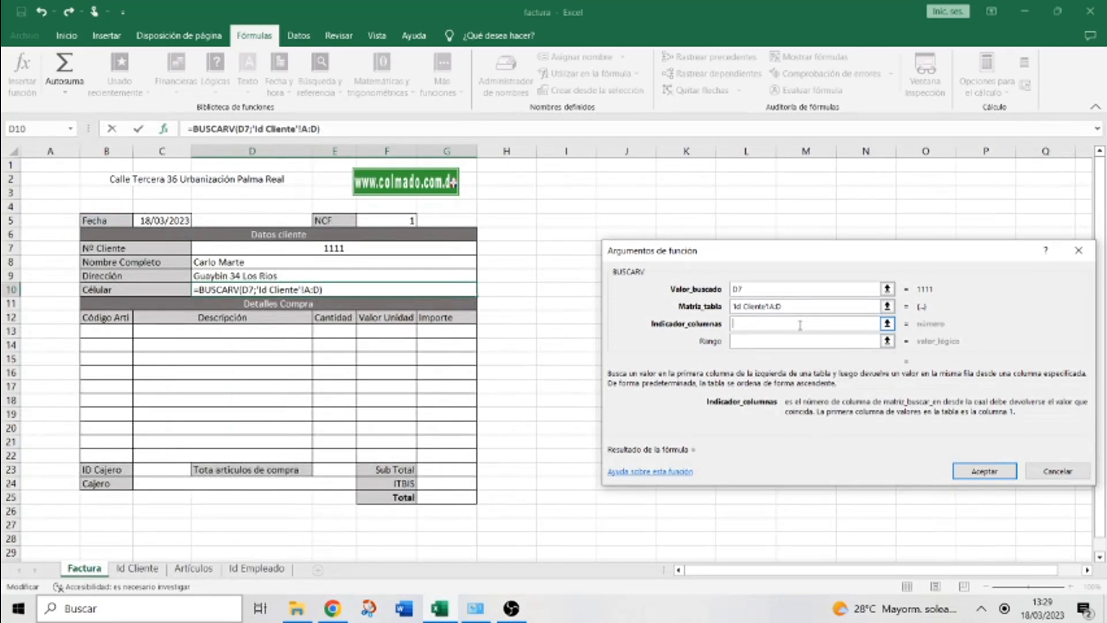
left_click(154, 569)
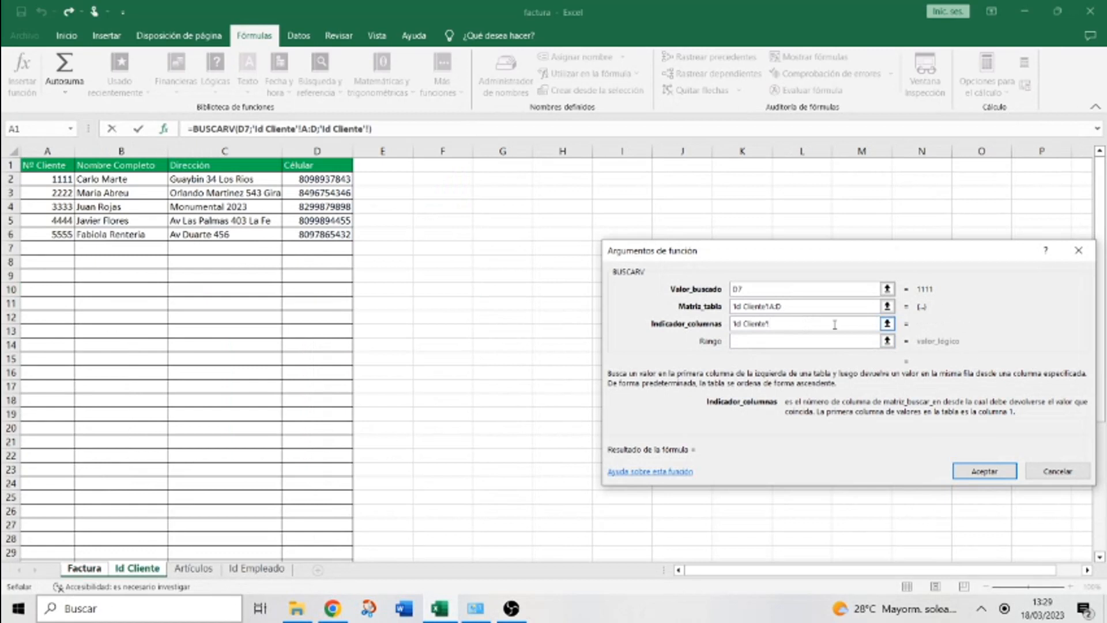
key("BackSpace")
key("BackSpace")
key("BackSpace")
key("BackSpace")
key("BackSpace")
key("BackSpace")
key("BackSpace")
key("BackSpace")
key("BackSpace")
key("BackSpace")
key("BackSpace")
key("BackSpace")
key("BackSpace")
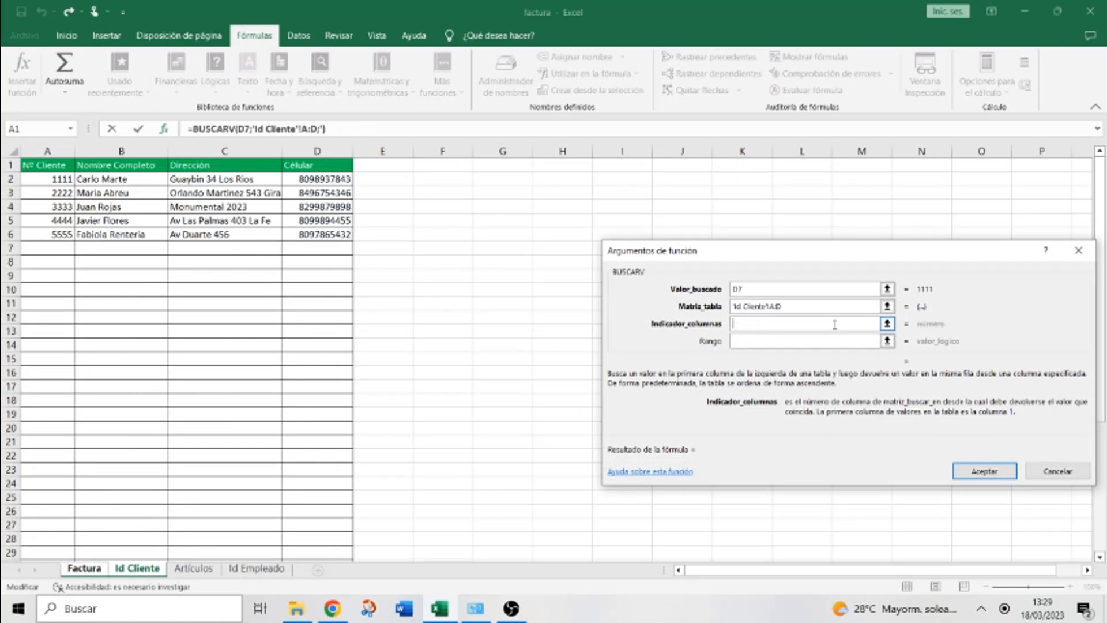
type("4")
left_click(828, 342)
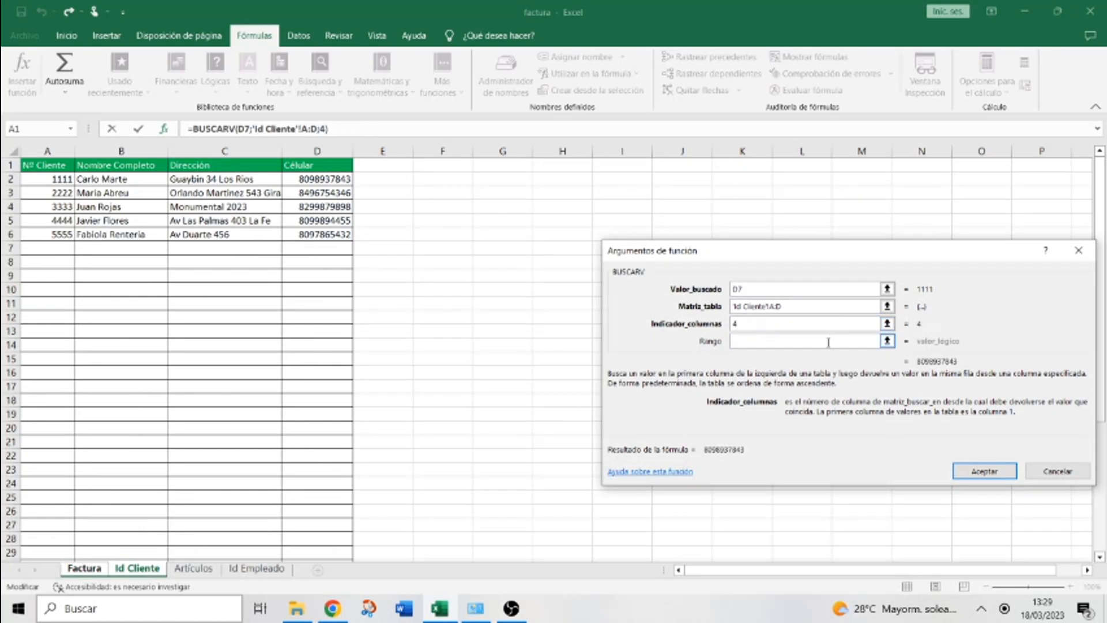
type("FALSO")
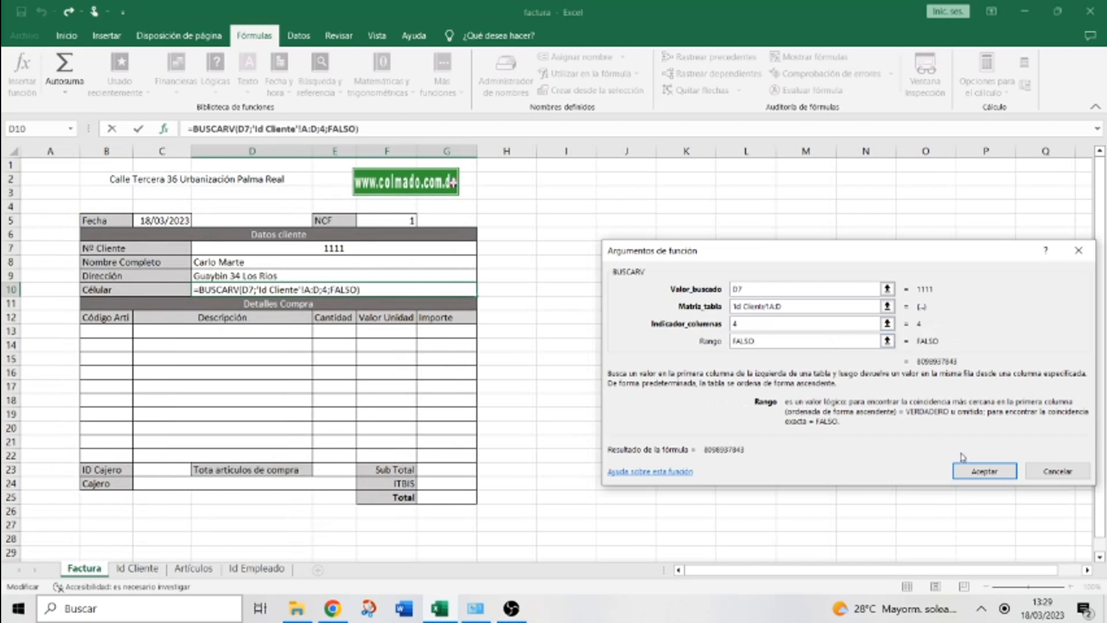
left_click(978, 472)
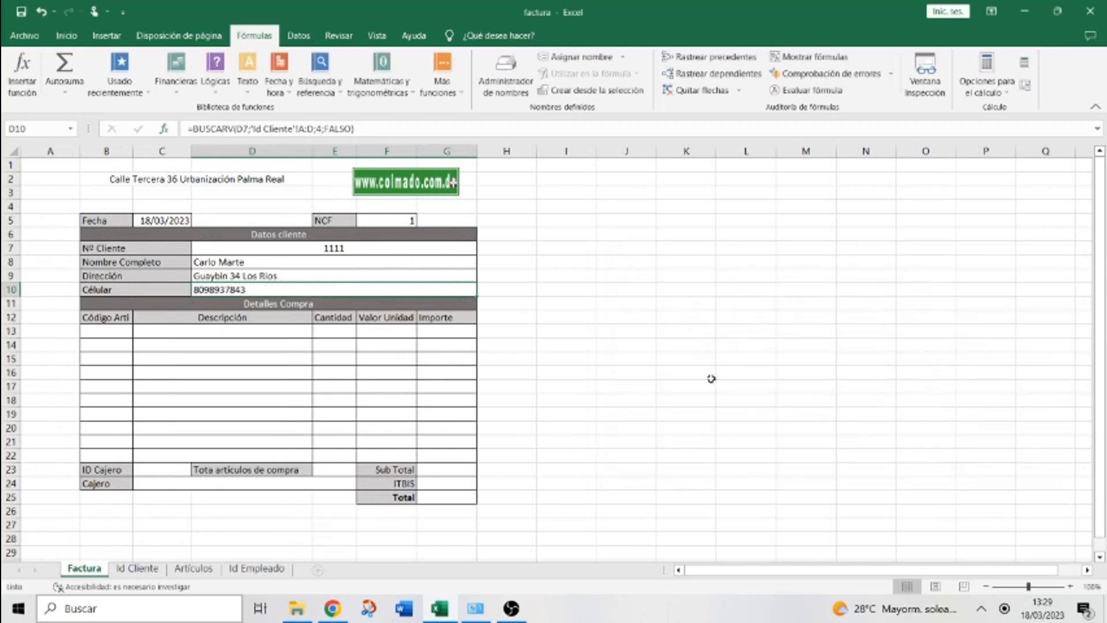
Switch the client number in D7 to 3333 and select the cashier name cell C24
left_click(345, 249)
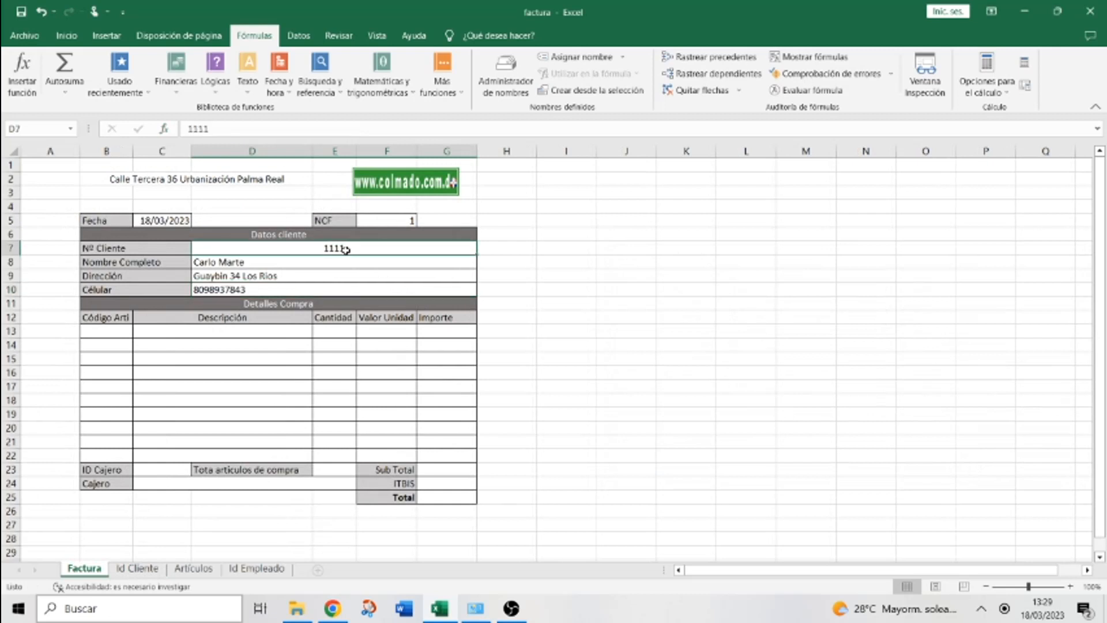
type("3333")
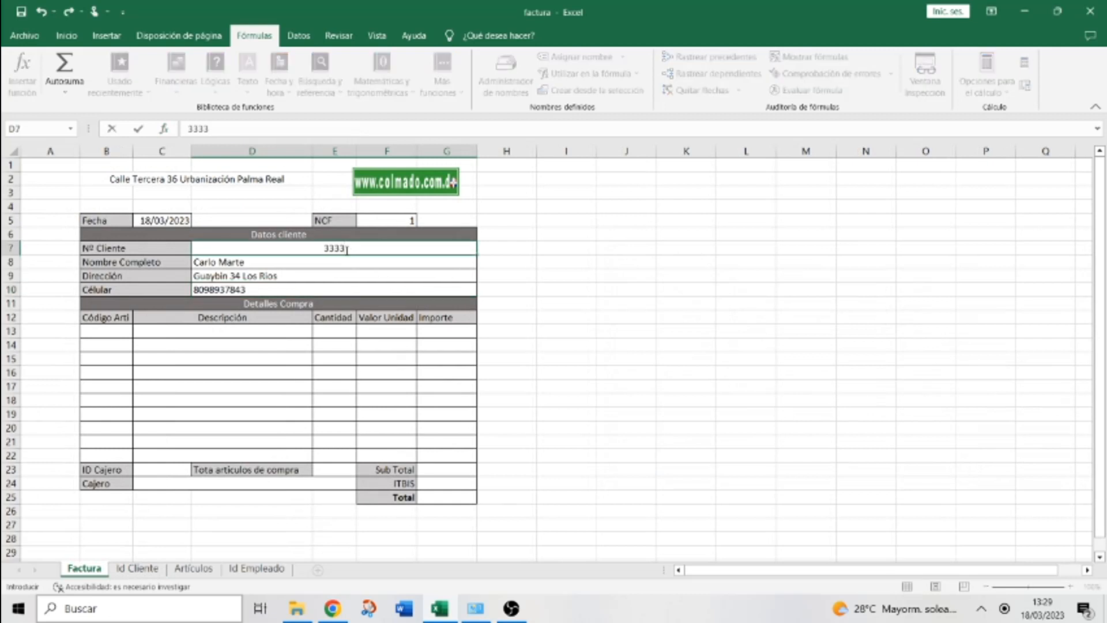
left_click(603, 342)
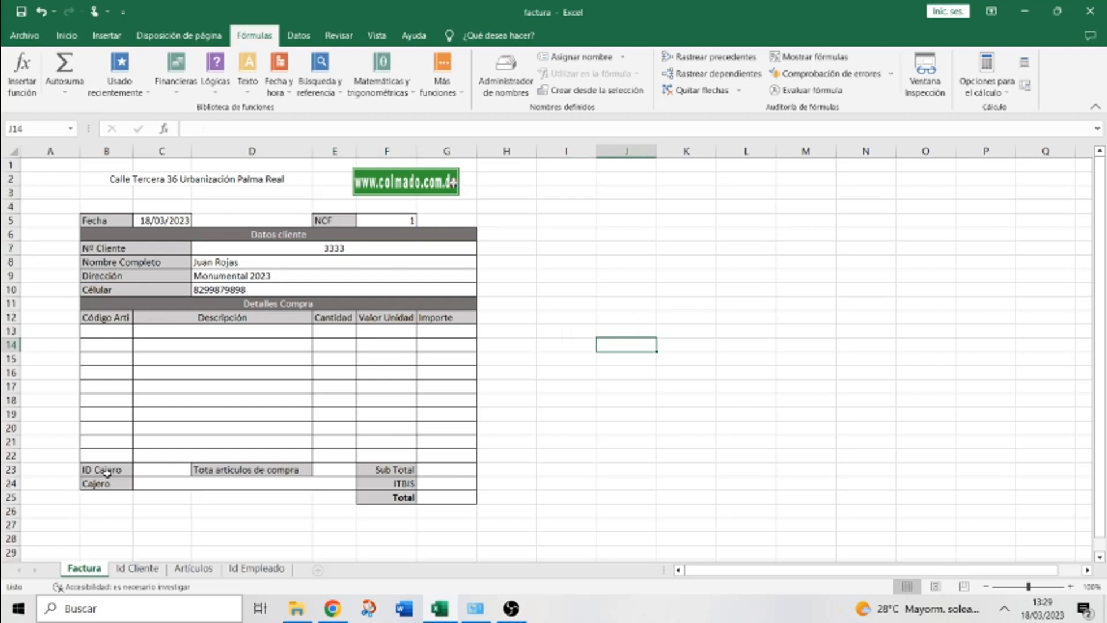
left_click(149, 467)
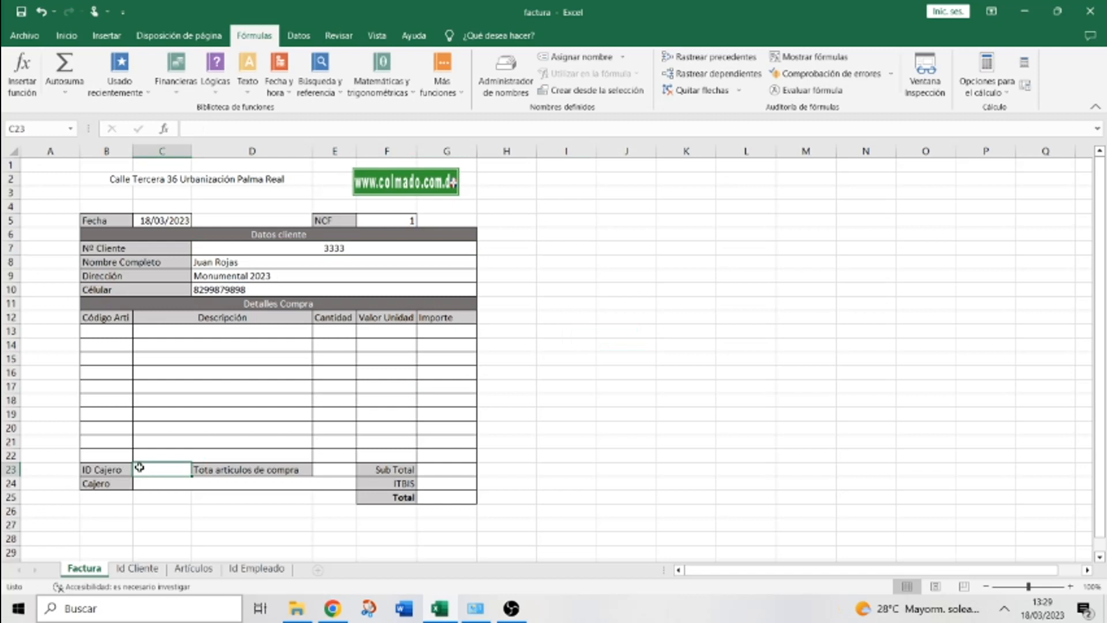
left_click(102, 482)
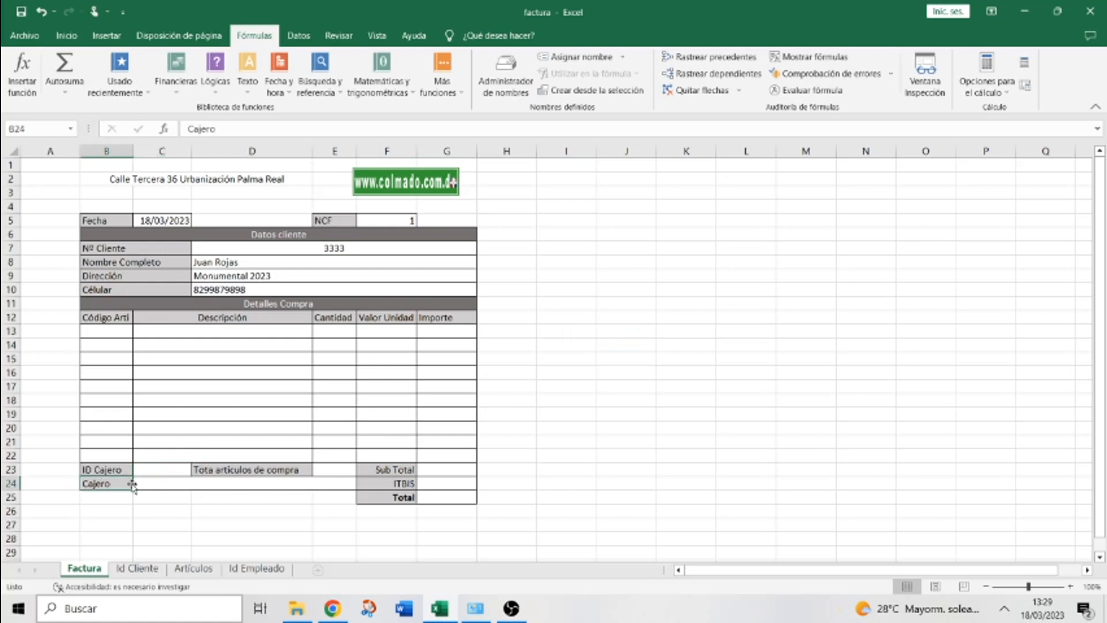
left_click(156, 484)
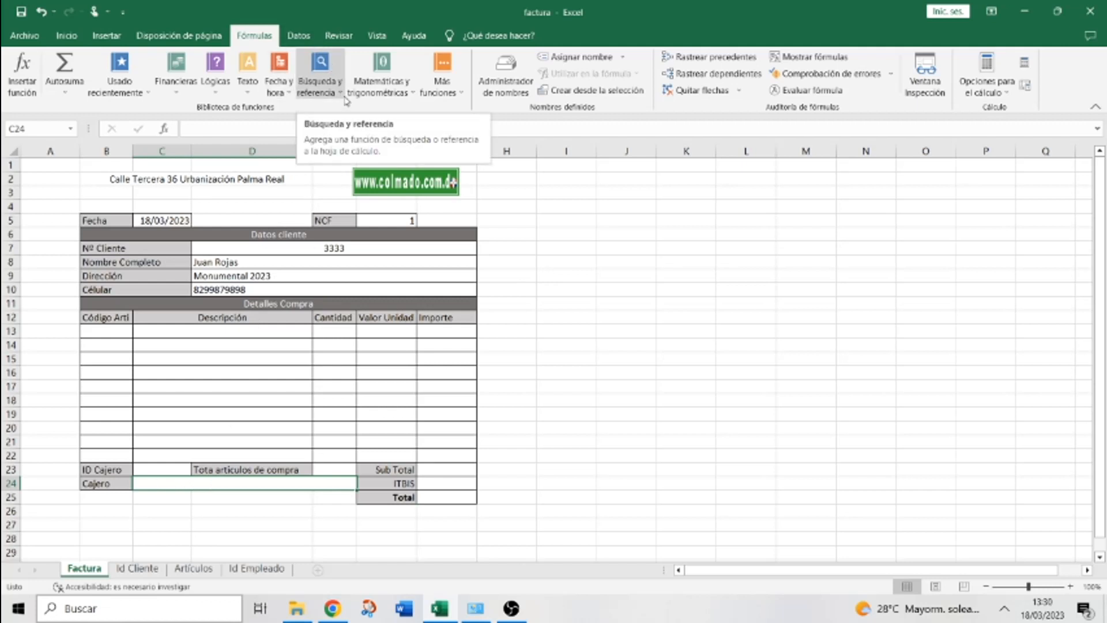
Enter =BUSCARV(C23;'Id Empleado'!A:B;2;FALSO) in C24 to return the cashier's name
left_click(345, 97)
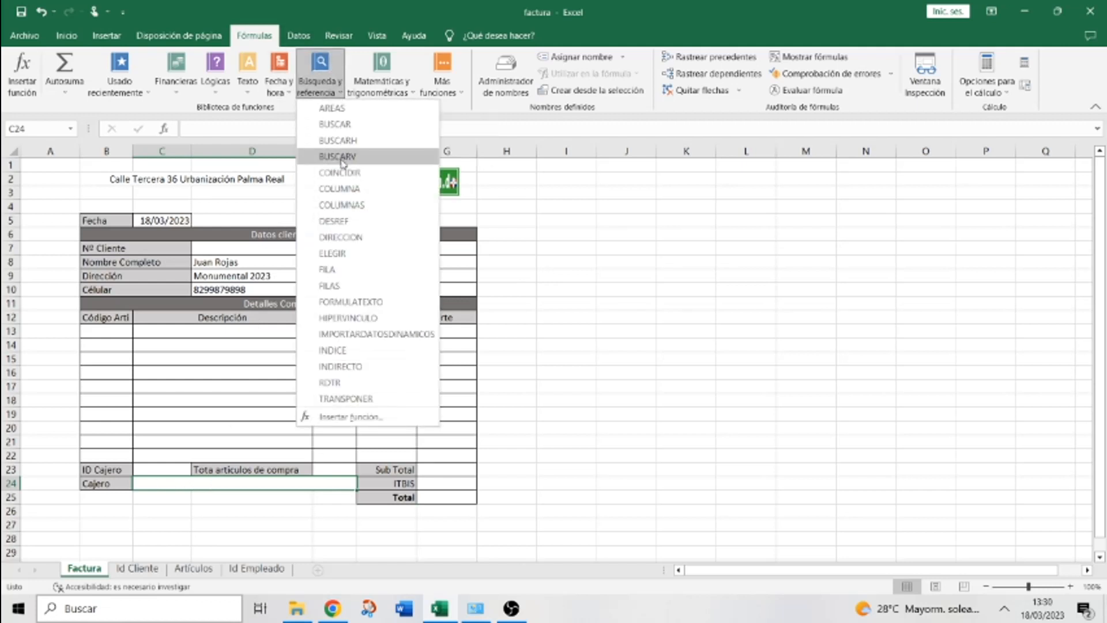
left_click(342, 157)
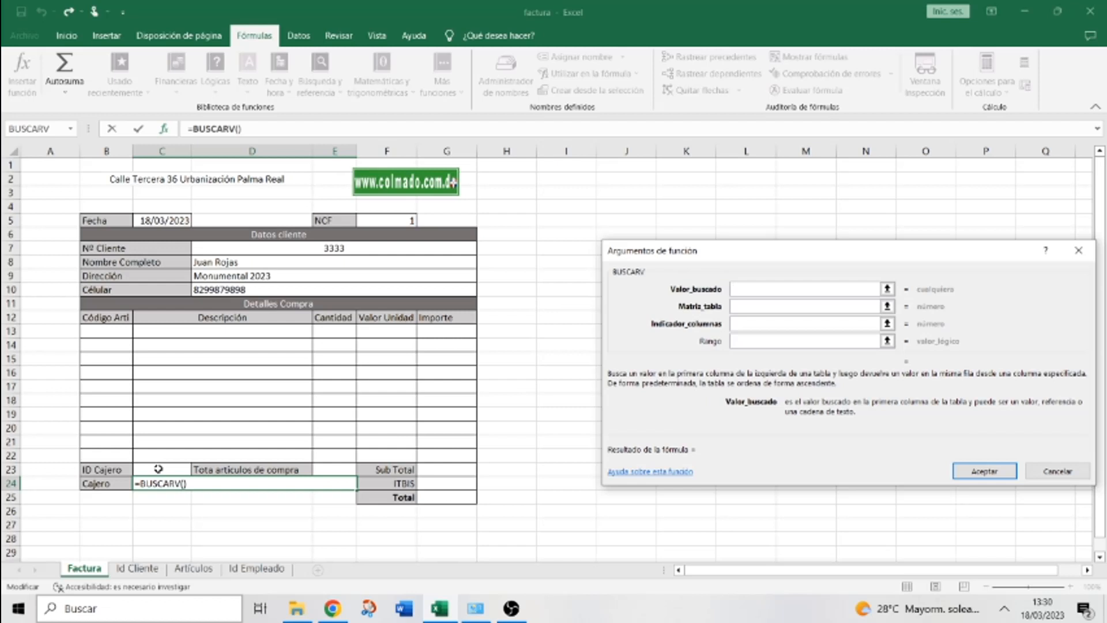
left_click(158, 469)
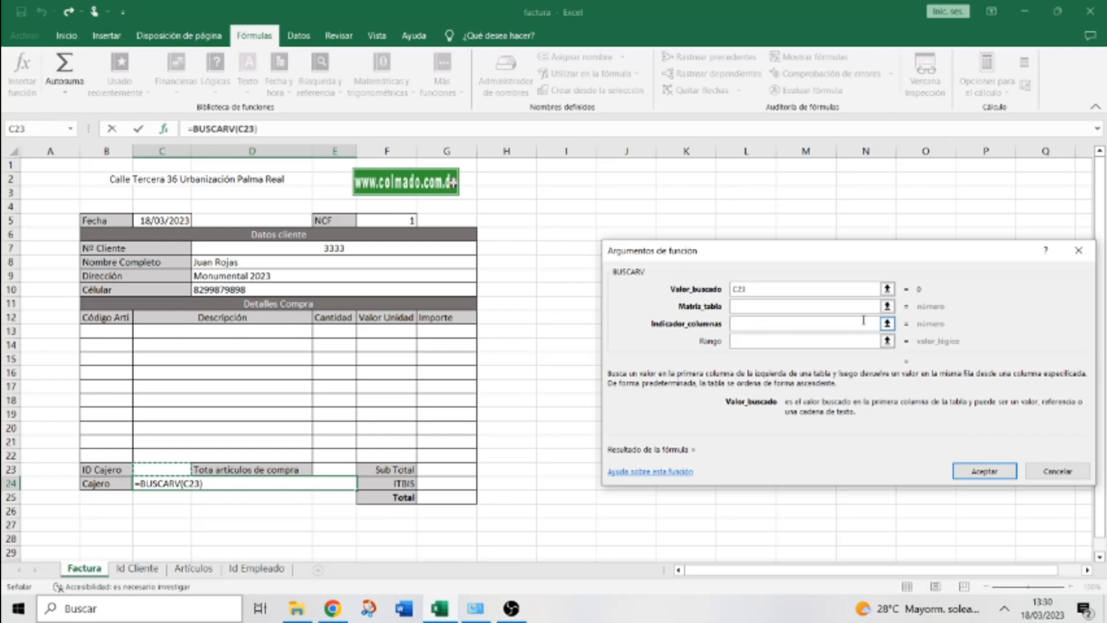
left_click(847, 311)
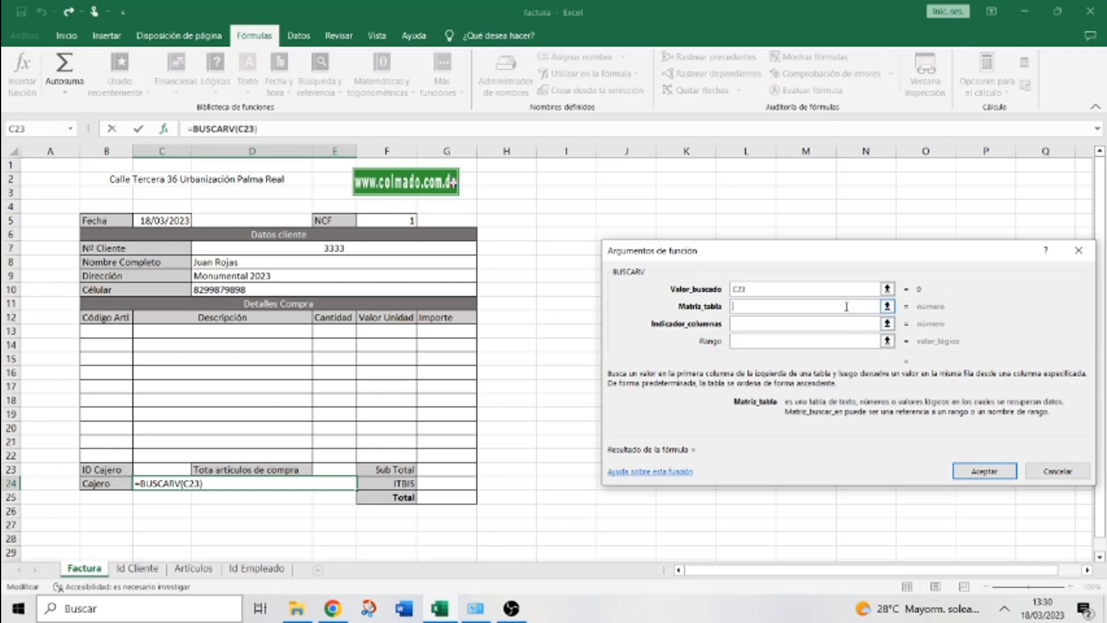
left_click(249, 569)
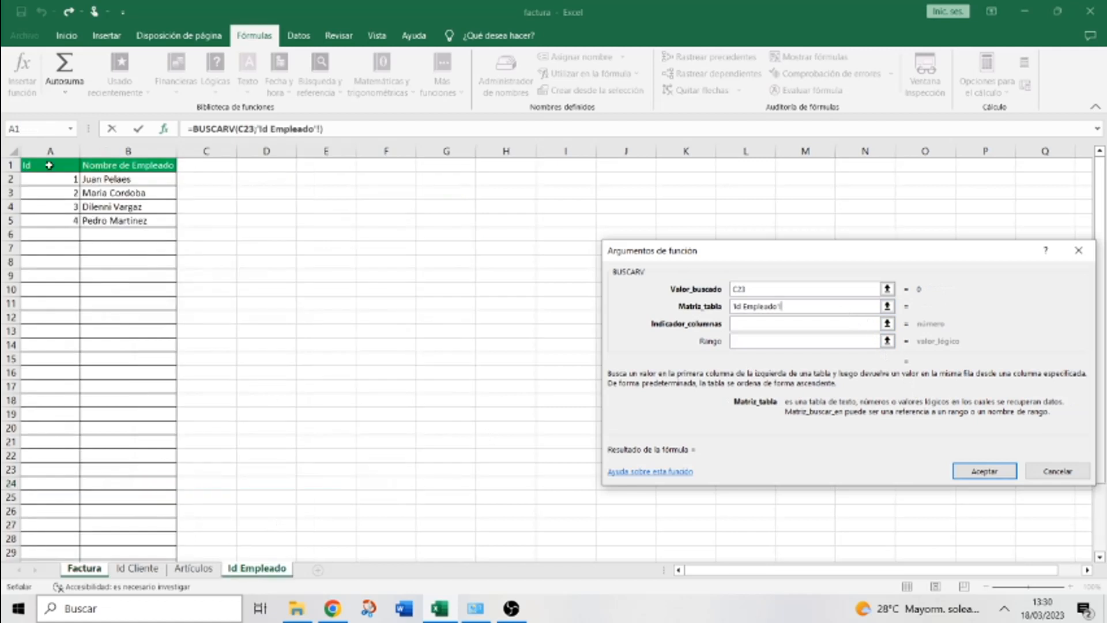
left_click_drag(43, 150, 145, 148)
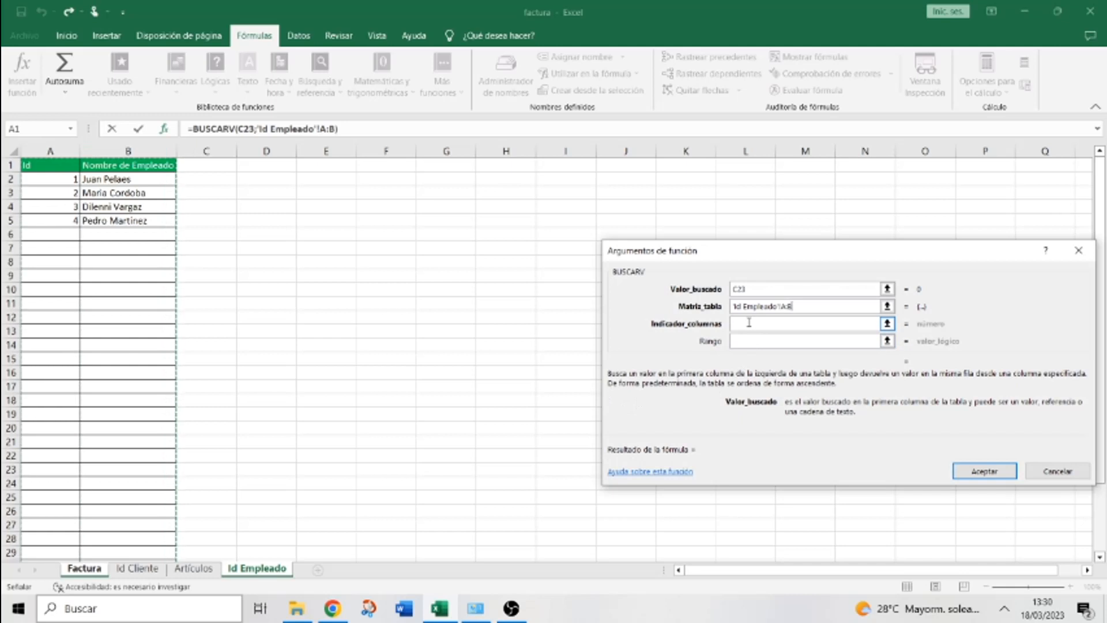
left_click(749, 322)
type("2")
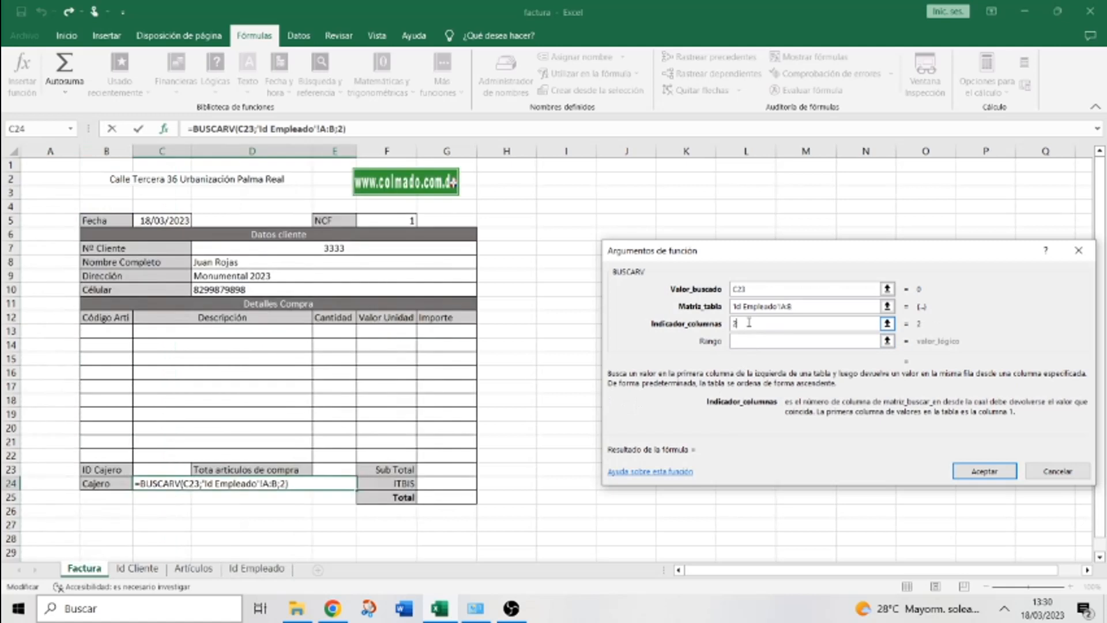
left_click(748, 341)
type("FALSO")
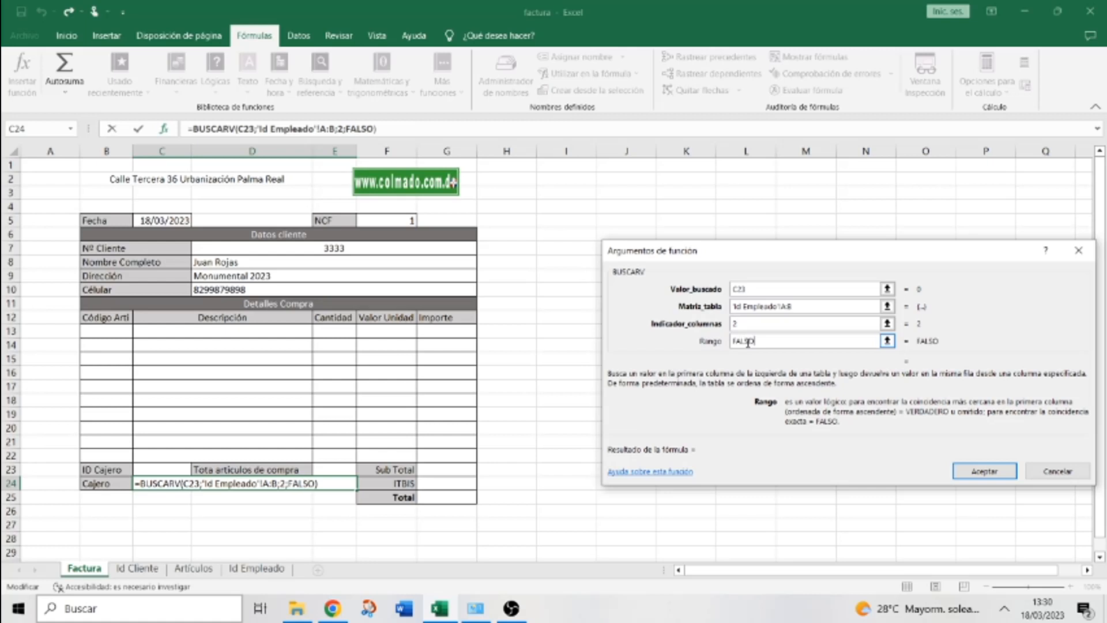
left_click(984, 471)
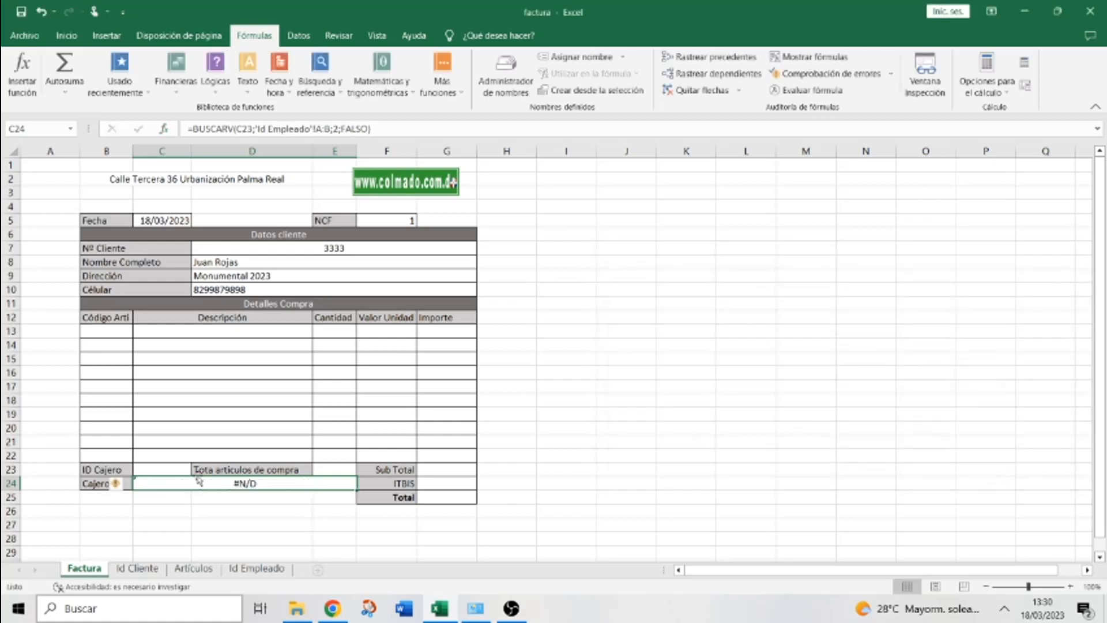
Try ID Cajero values 2 and then 3 in C23, then view the Id Empleado sheet
left_click(164, 465)
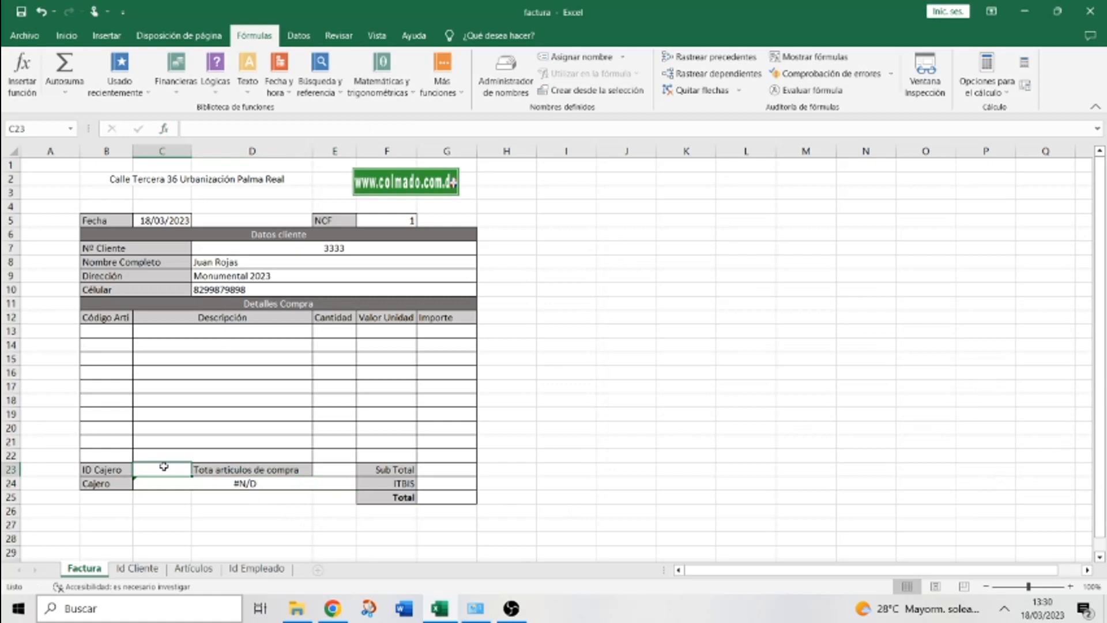
type("2")
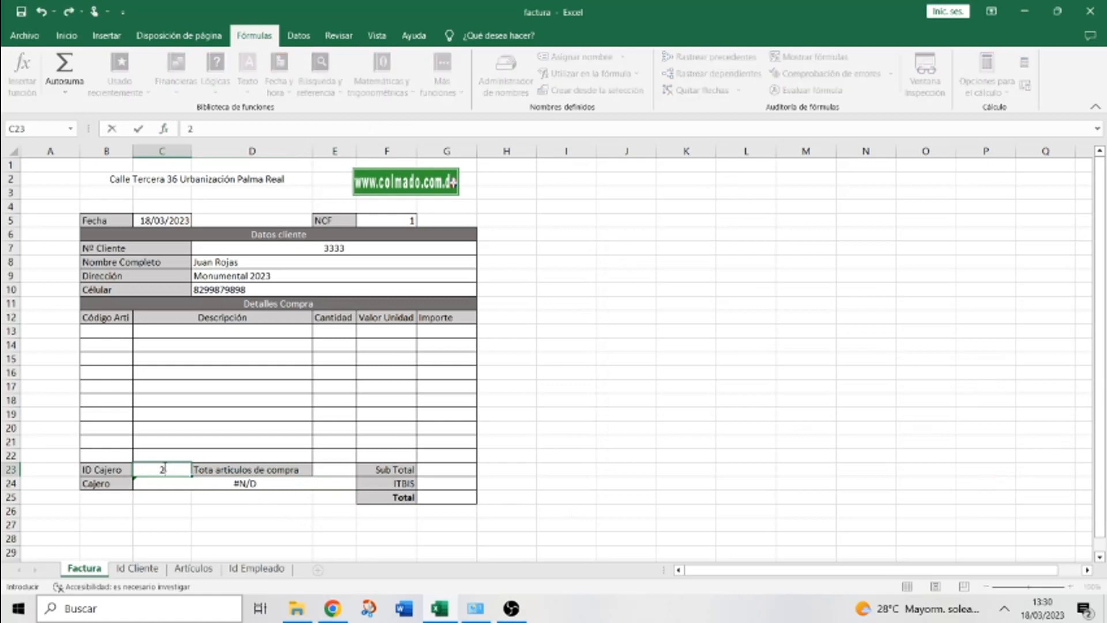
key("Return")
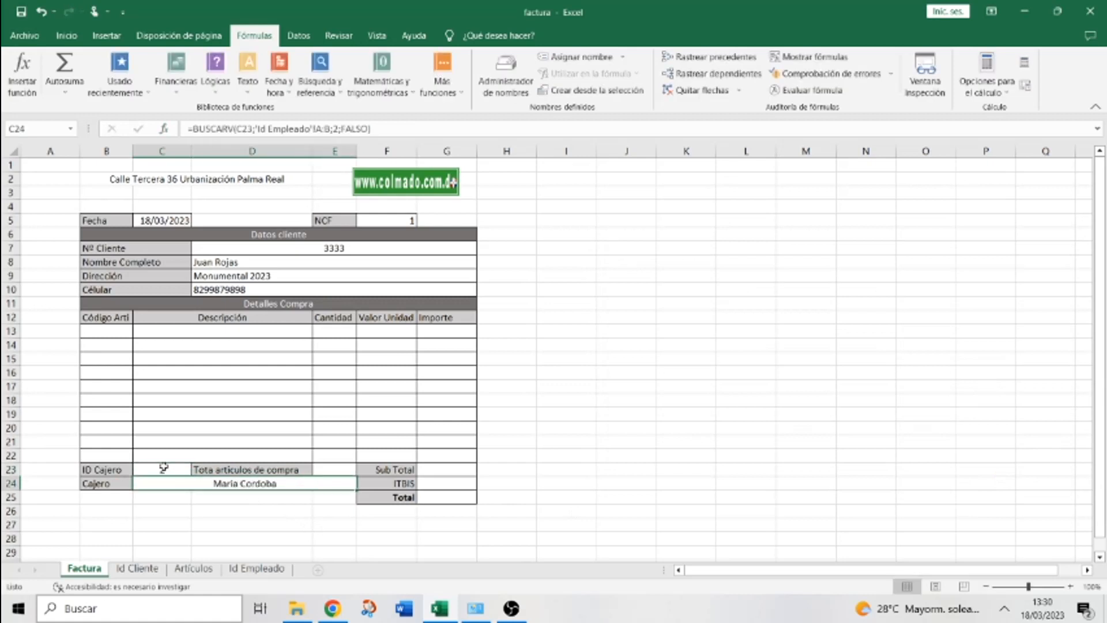
left_click(163, 467)
type("3")
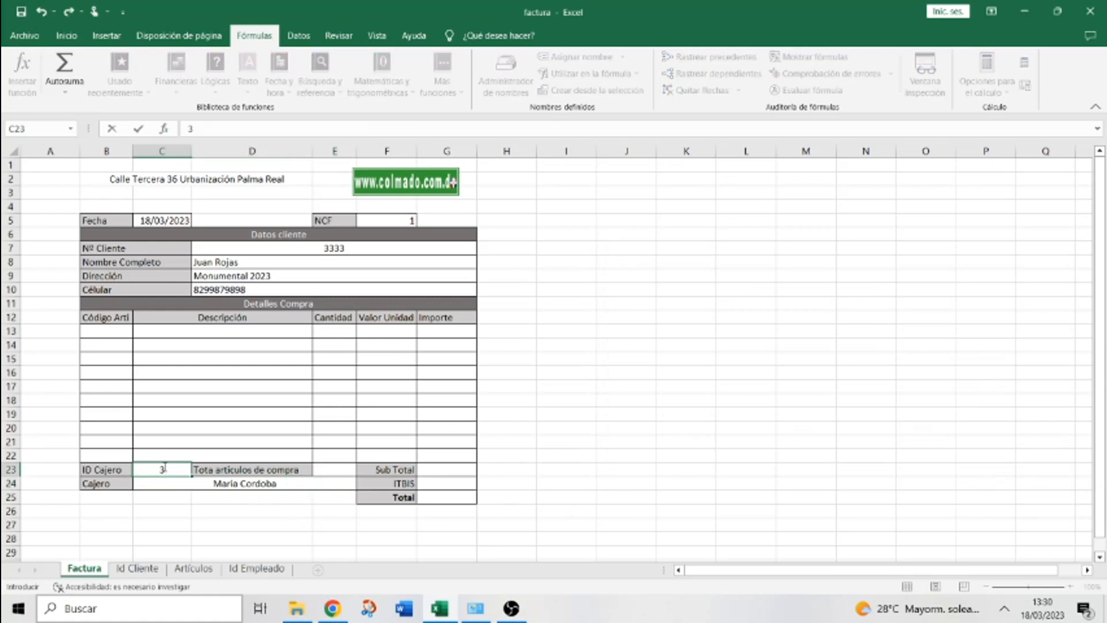
key("Return")
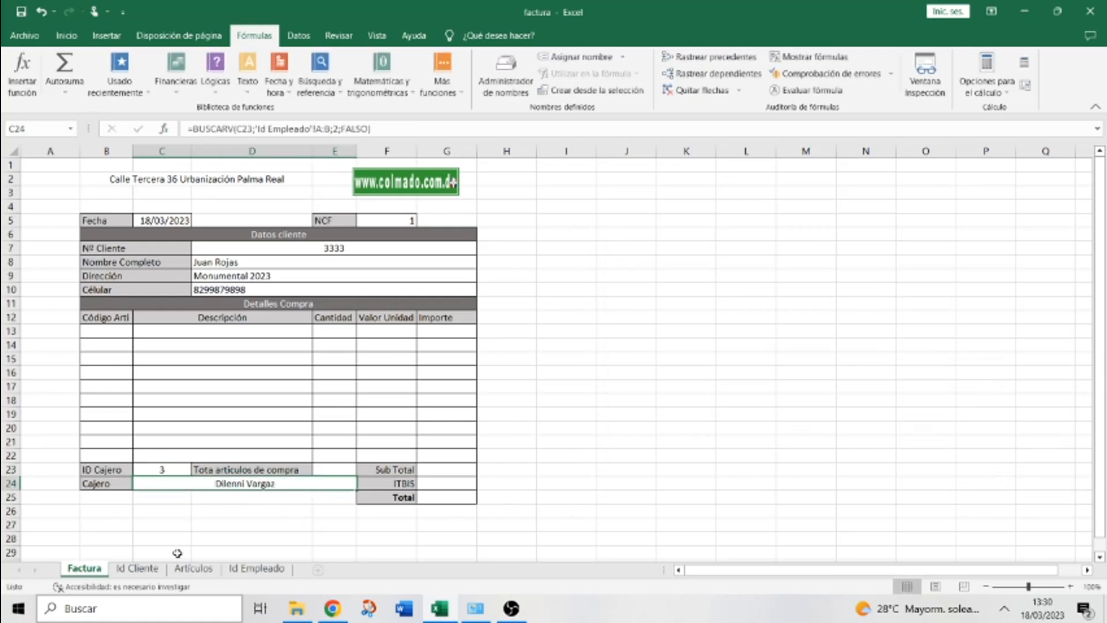
left_click(256, 568)
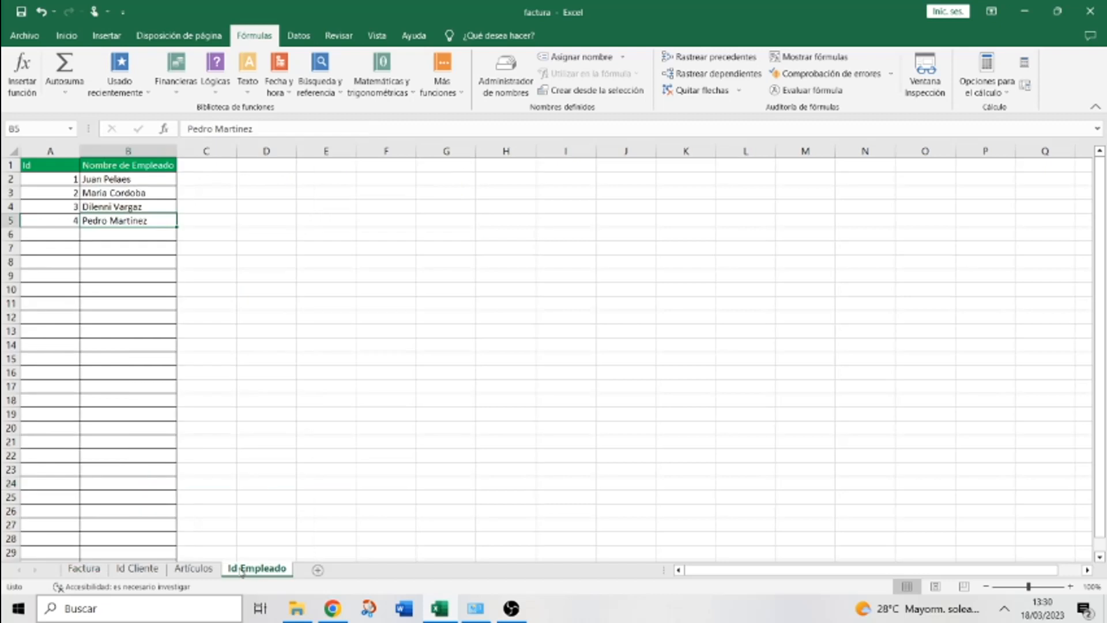
Add employee ID 5 with the employee's full name in row 6 of Id Empleado
left_click(68, 239)
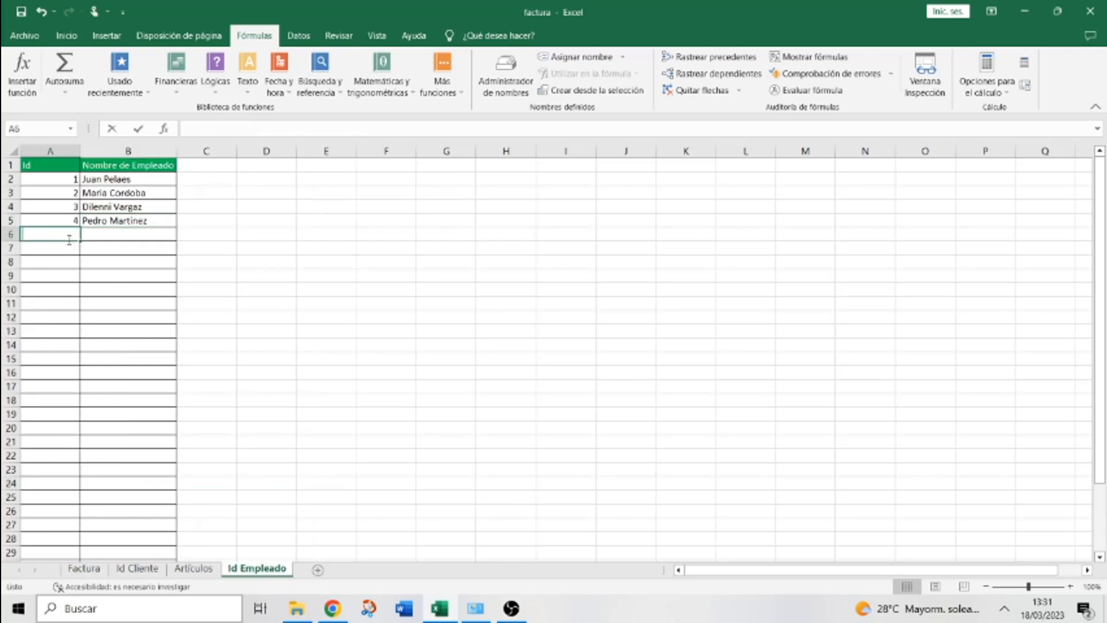
type("5")
key("Tab")
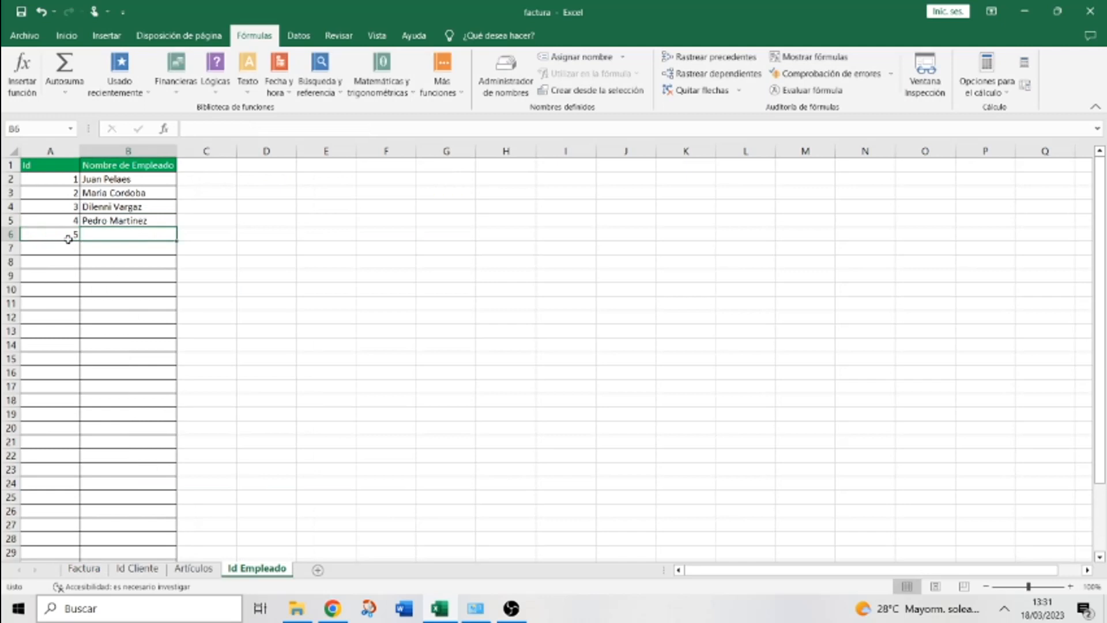
type("lAURA")
key("BackSpace")
key("BackSpace")
key("BackSpace")
key("BackSpace")
key("BackSpace")
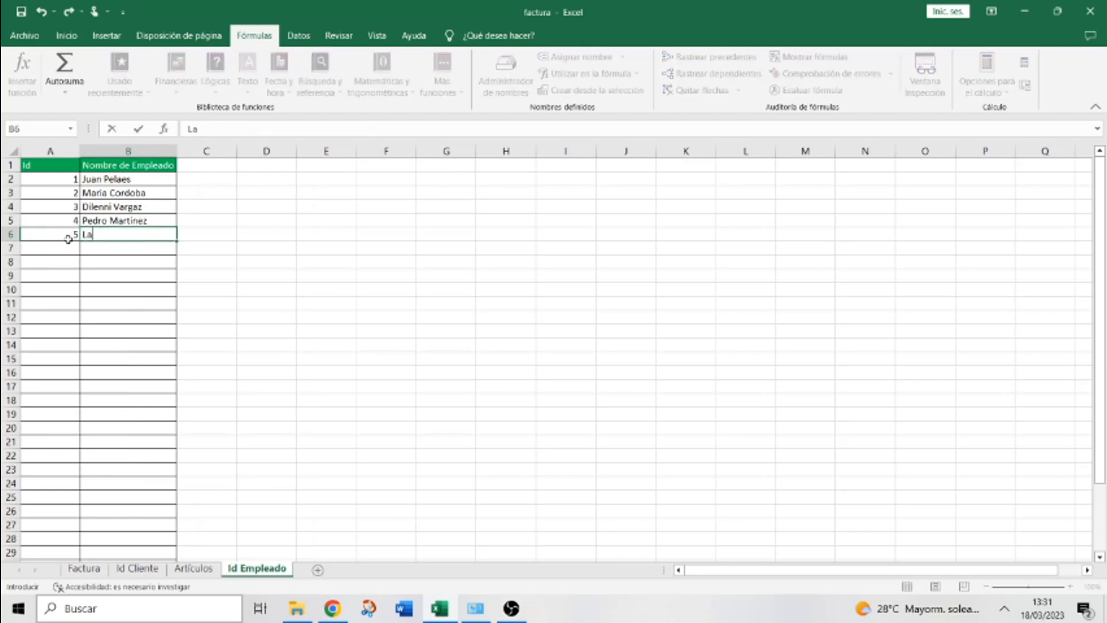
left_click(386, 386)
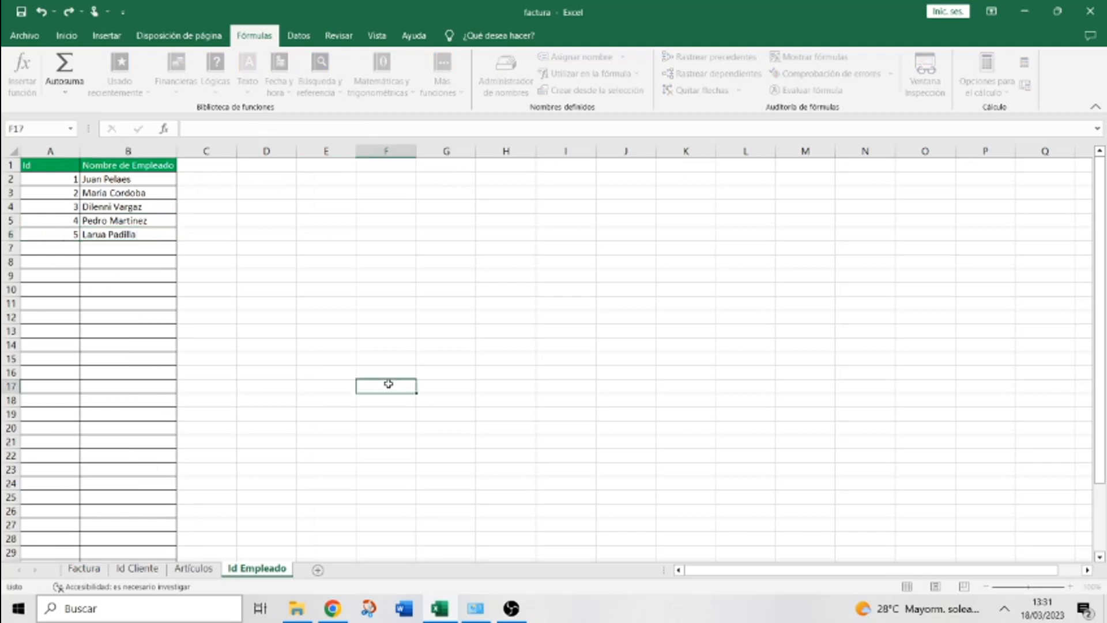
Set ID Cajero on the Factura sheet to 5 so the new employee appears
left_click(84, 568)
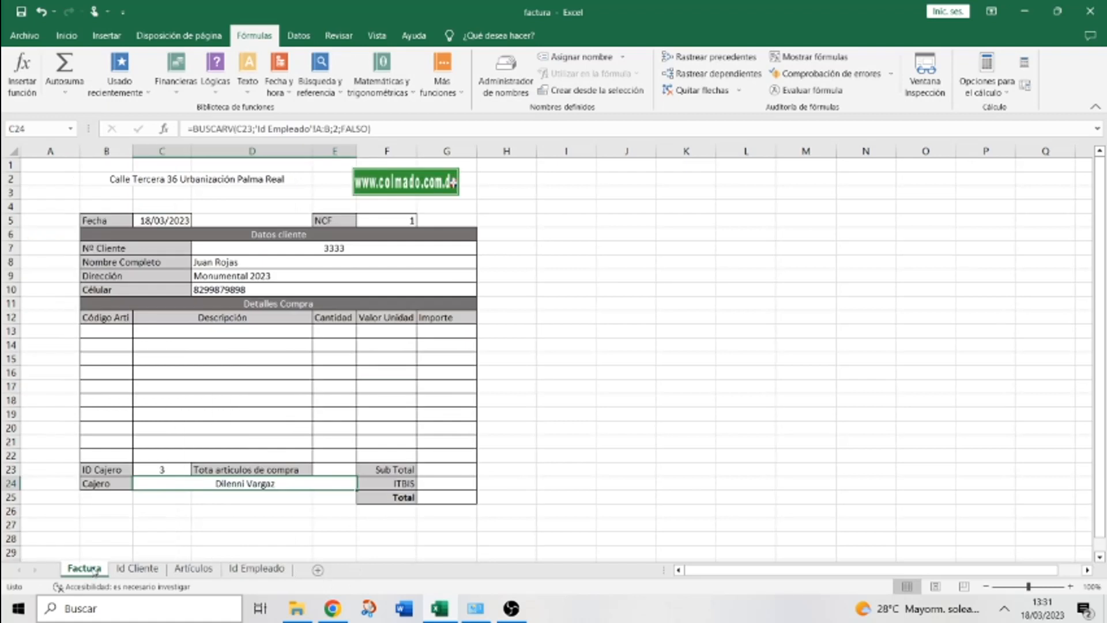
left_click(161, 469)
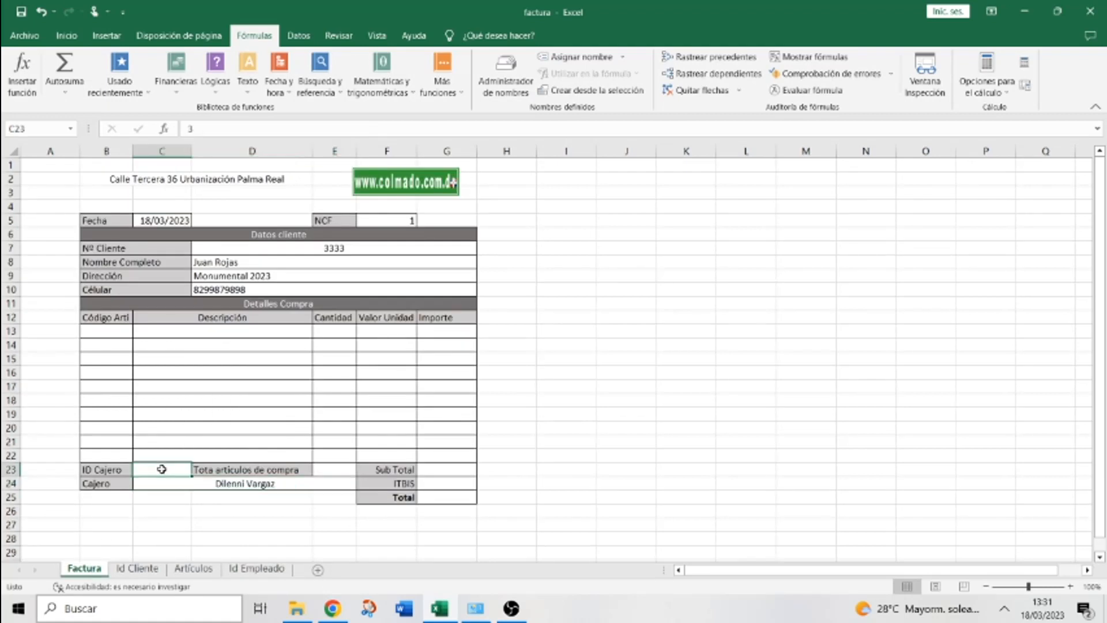
type("5")
left_click(714, 455)
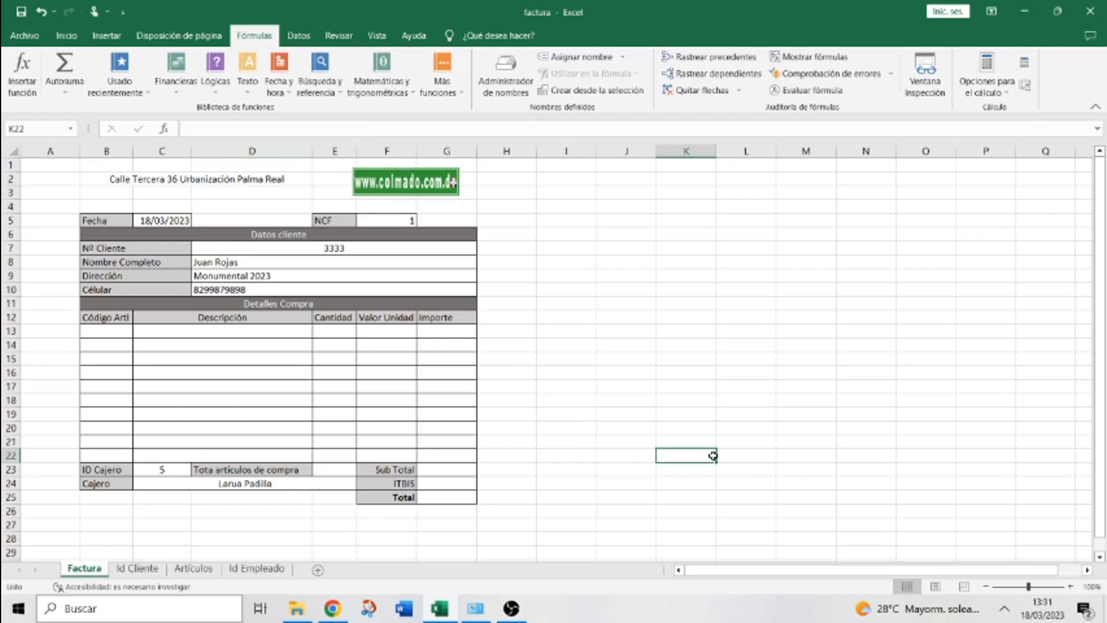
Review the Artículos product list, then pick Descripción cell C13 for a lookup formula
left_click(215, 330)
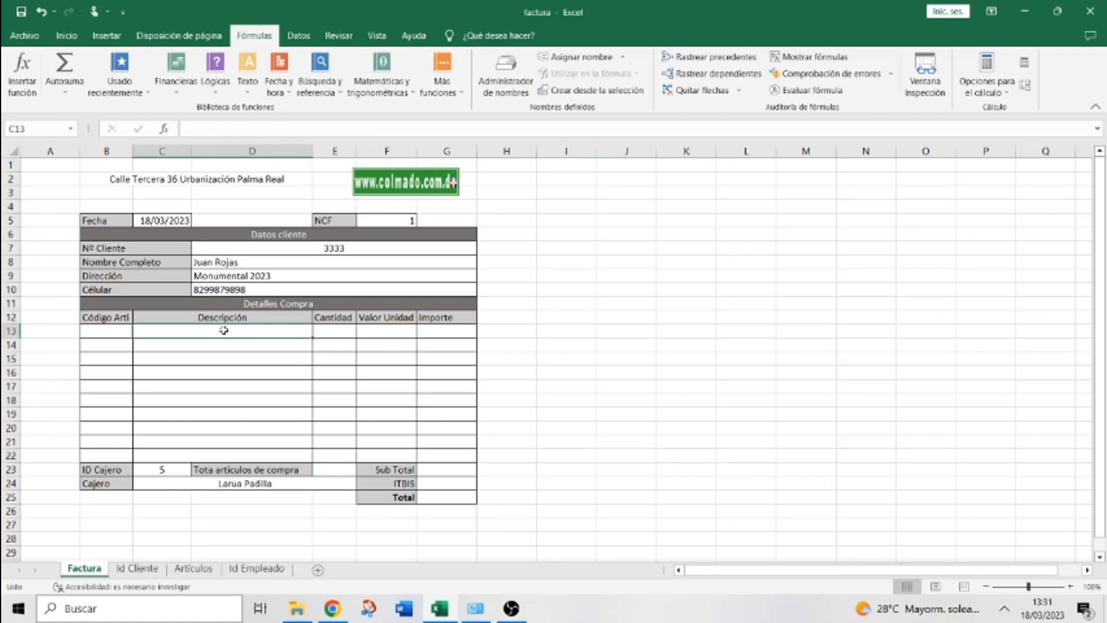
left_click(109, 329)
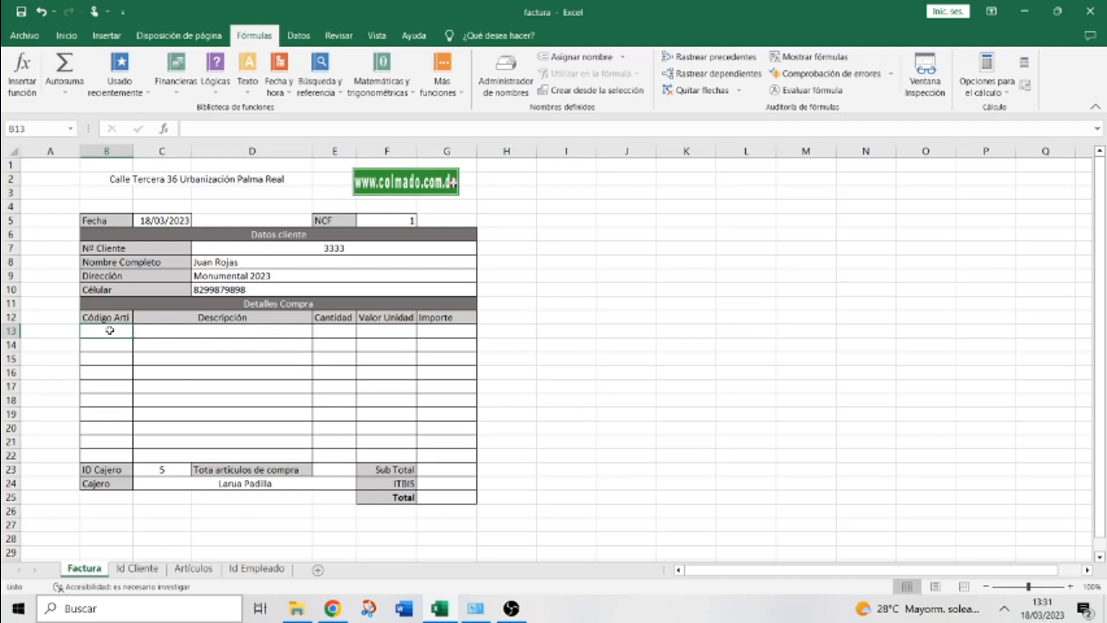
left_click(185, 333)
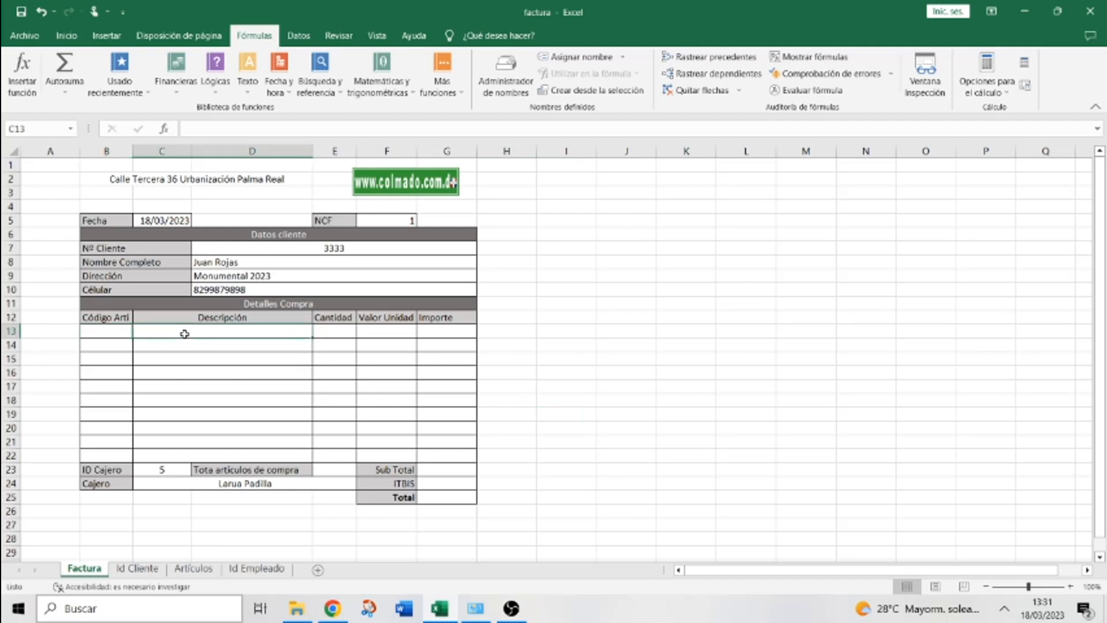
left_click(388, 329)
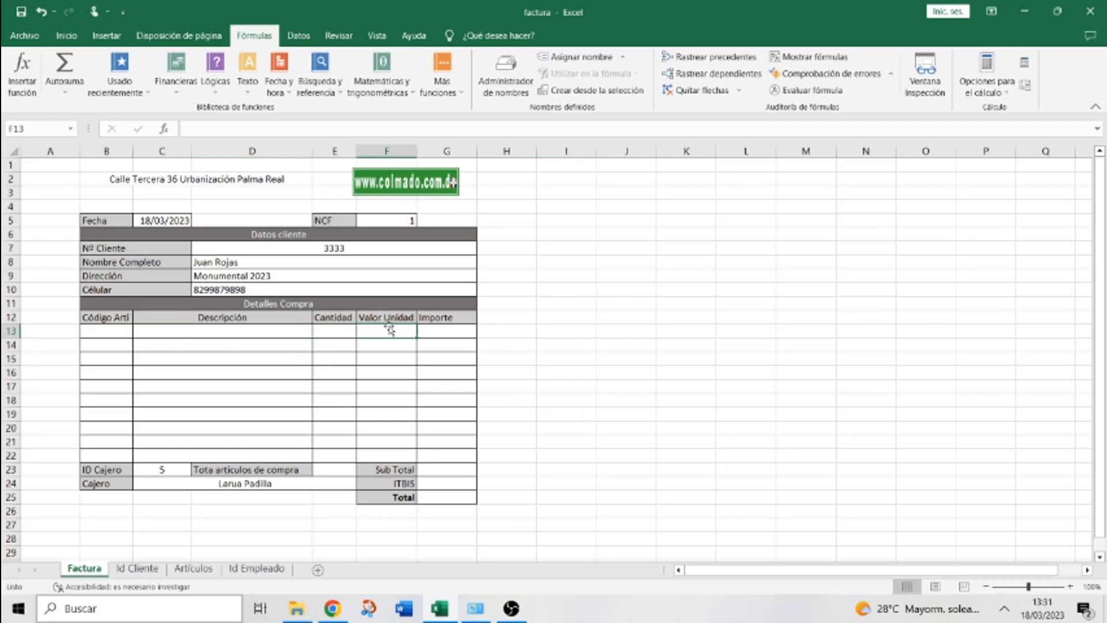
left_click(205, 572)
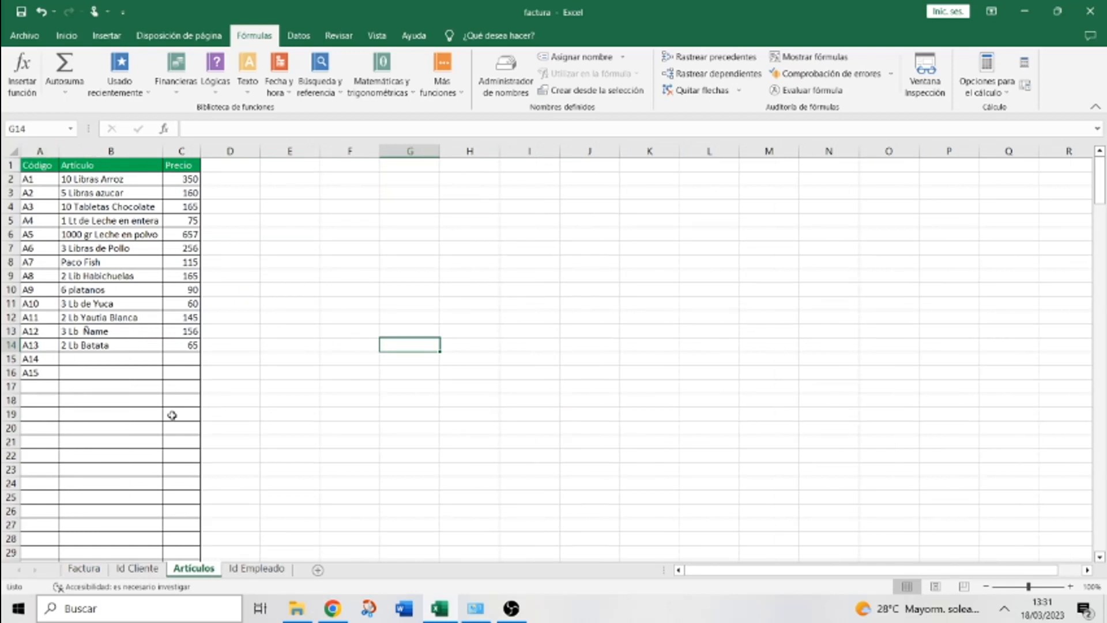
left_click(84, 570)
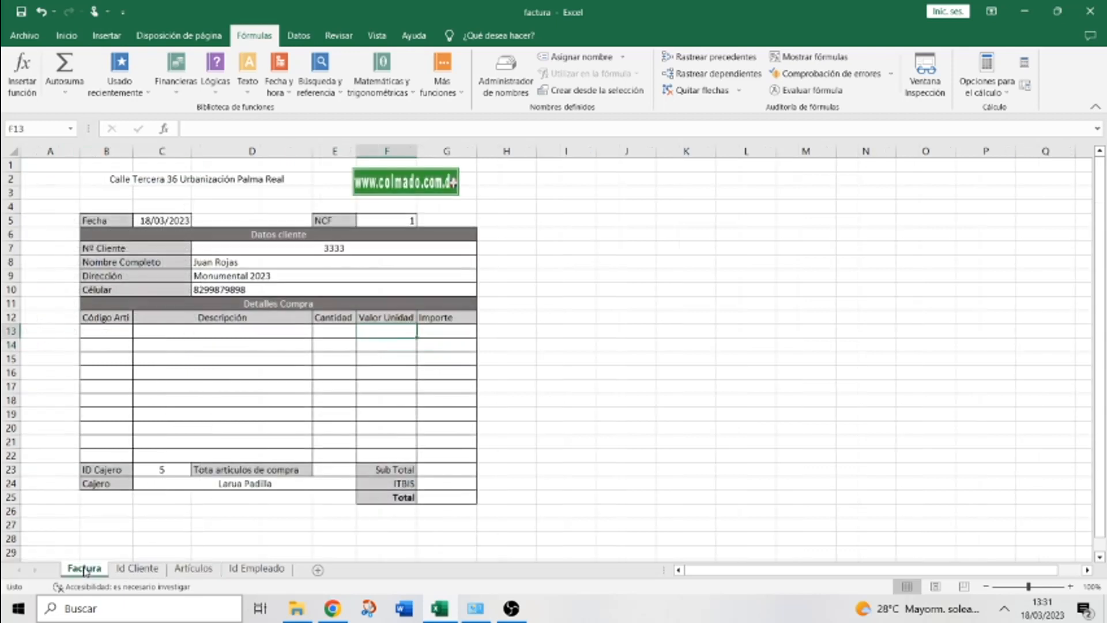
left_click(166, 329)
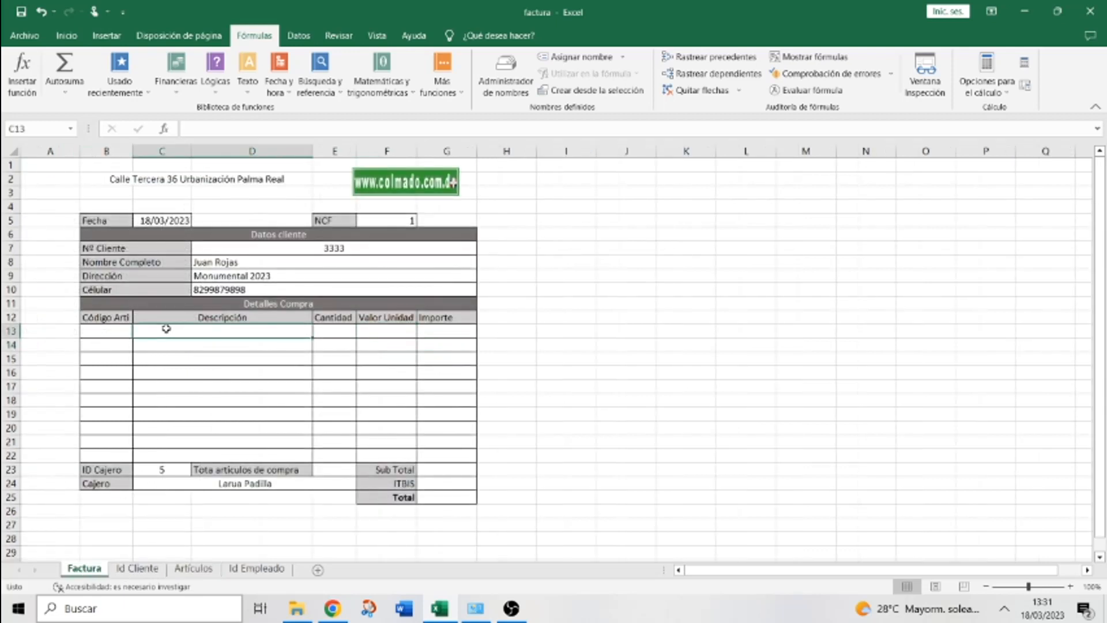
left_click(341, 92)
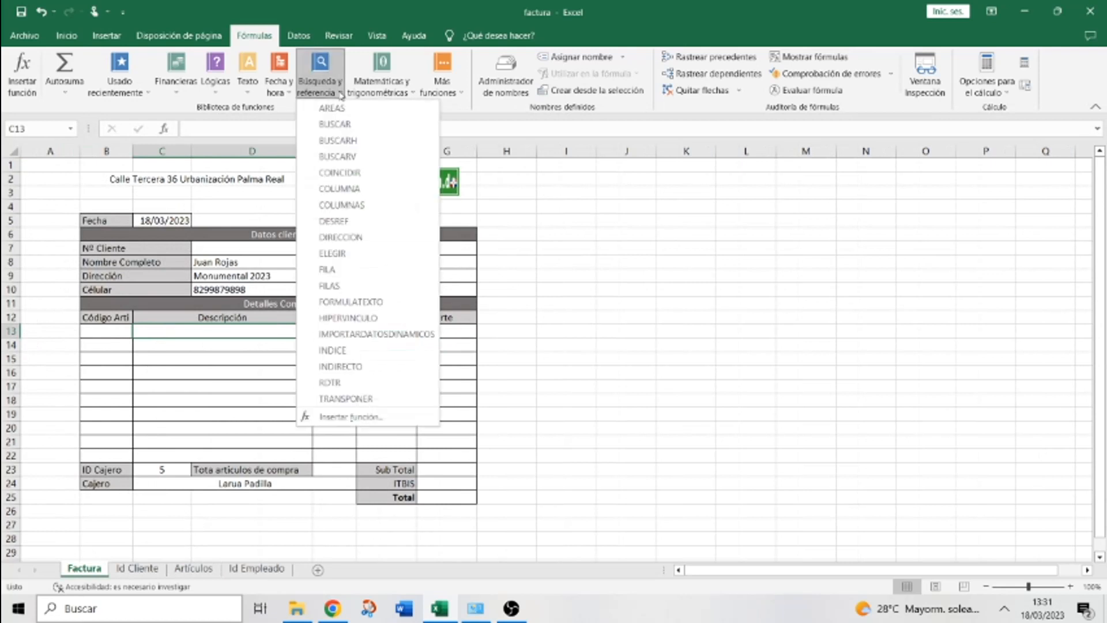
Insert a BUSCARV in C13 with lookup value B13 and table Artículos!A:C
left_click(340, 156)
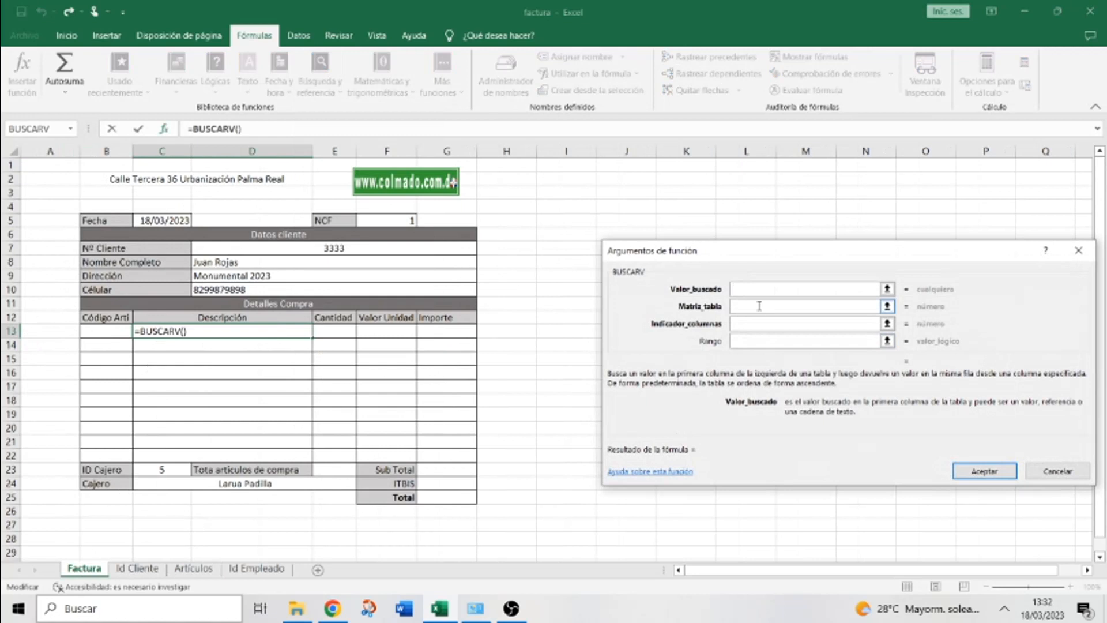
left_click(749, 289)
left_click(119, 328)
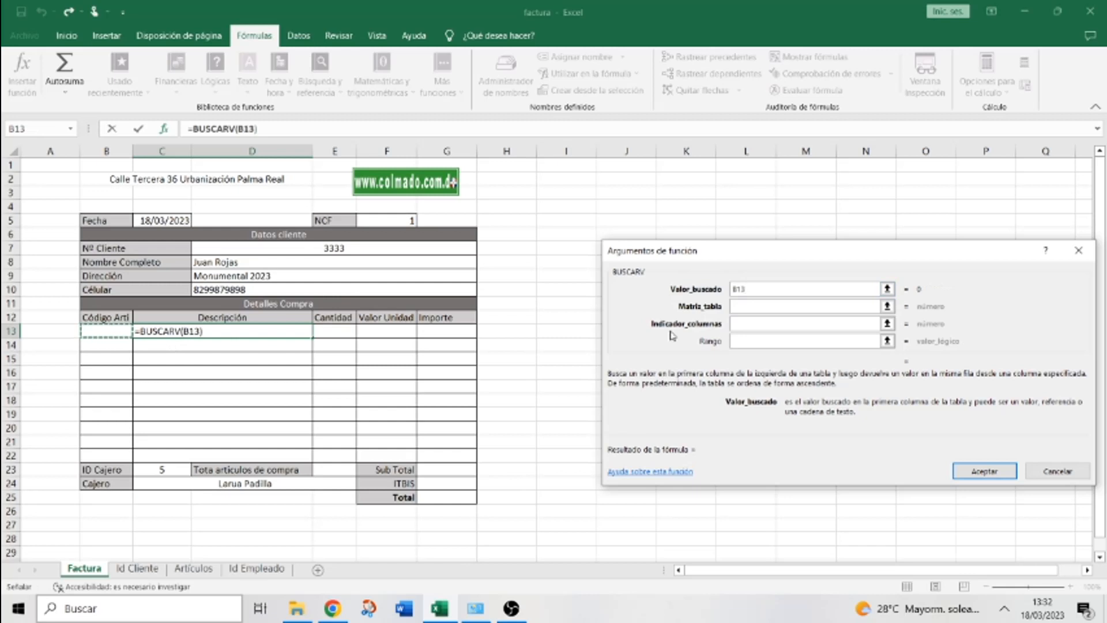
left_click(757, 305)
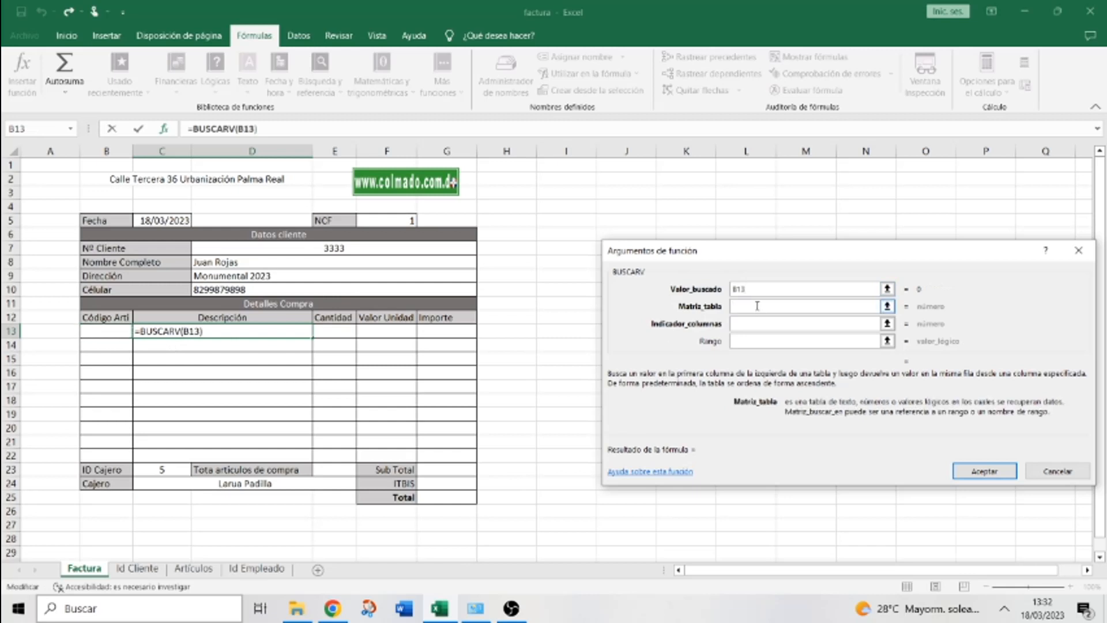
left_click(199, 570)
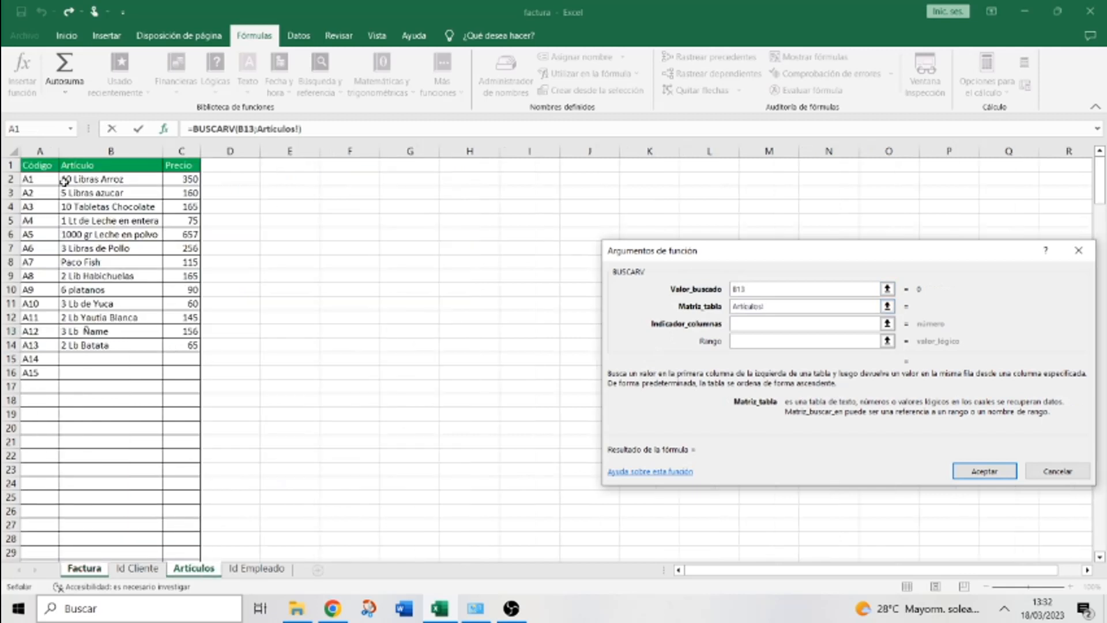
left_click_drag(40, 152, 180, 151)
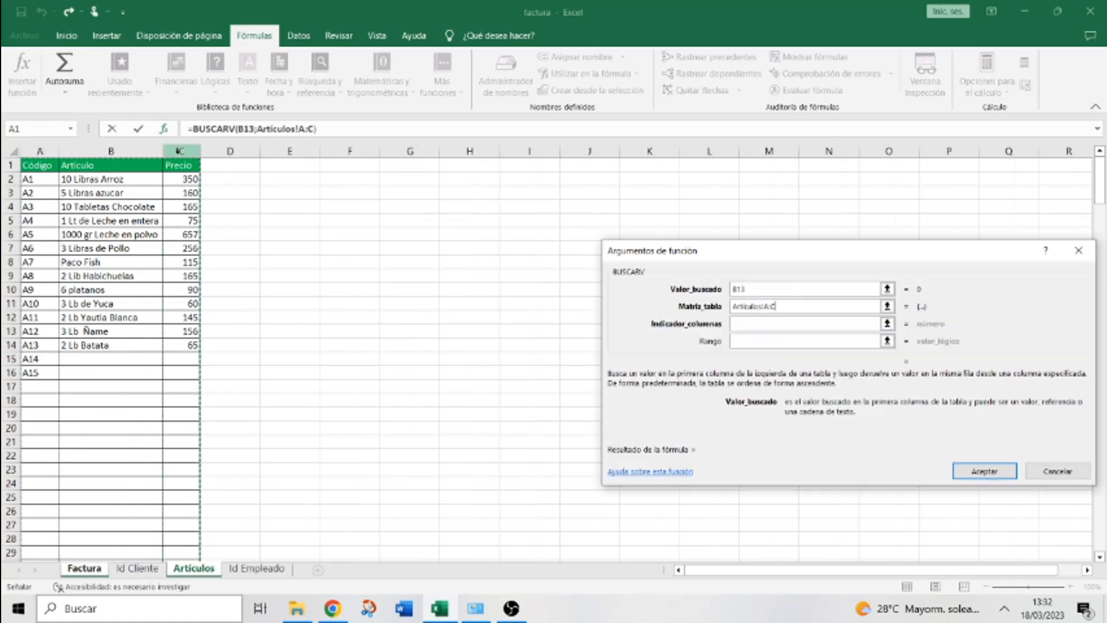
Complete the description lookup with column 2 and FALSO exact match
left_click(747, 324)
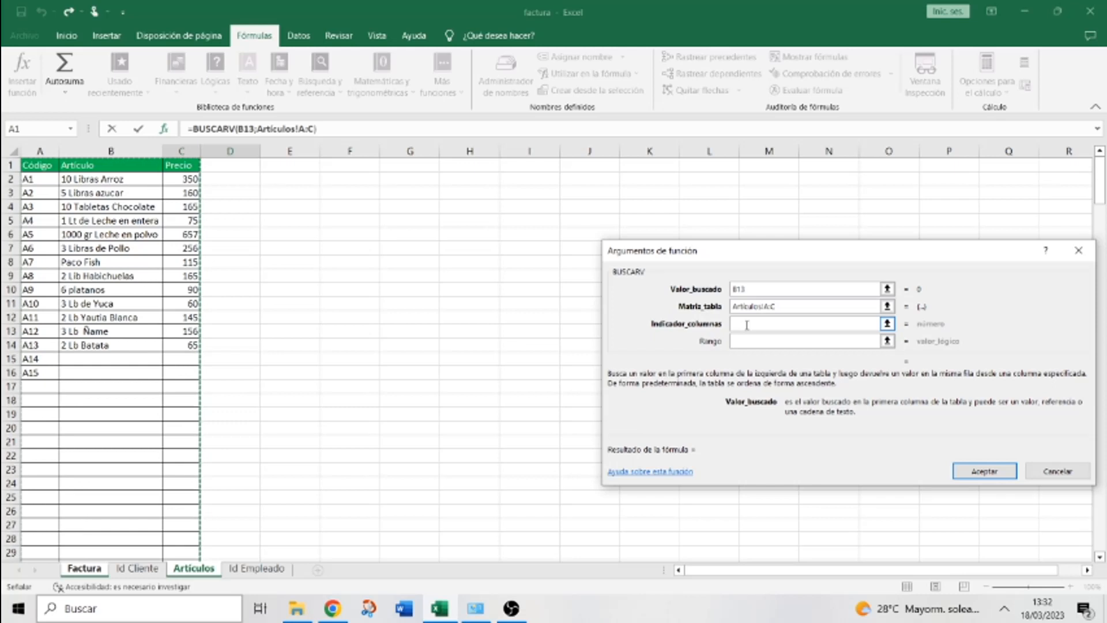
left_click(747, 324)
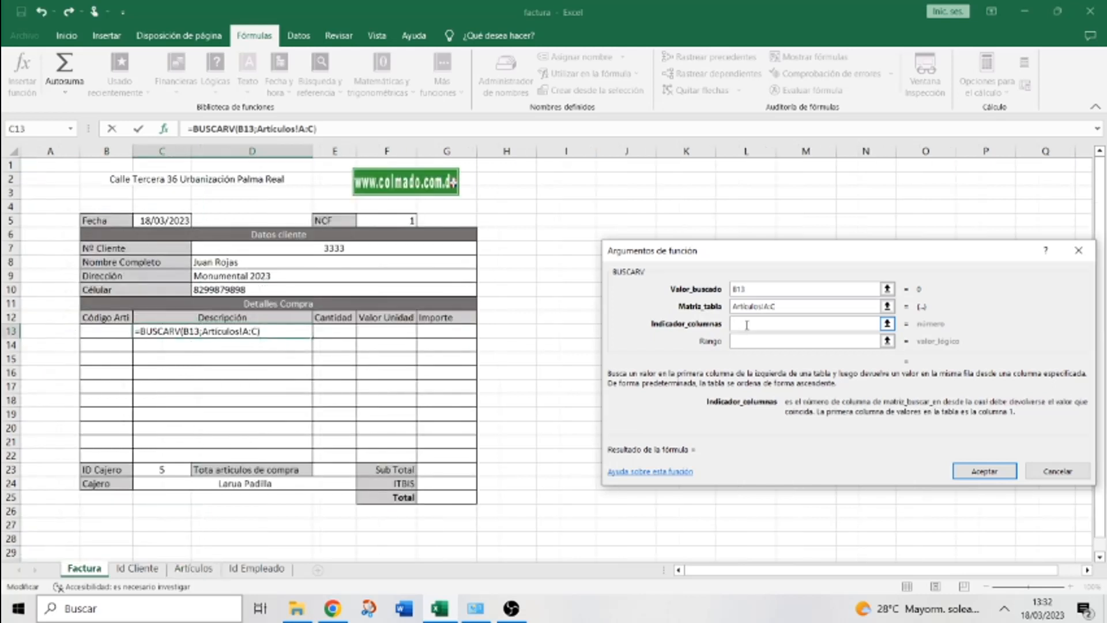
type("2")
left_click(745, 341)
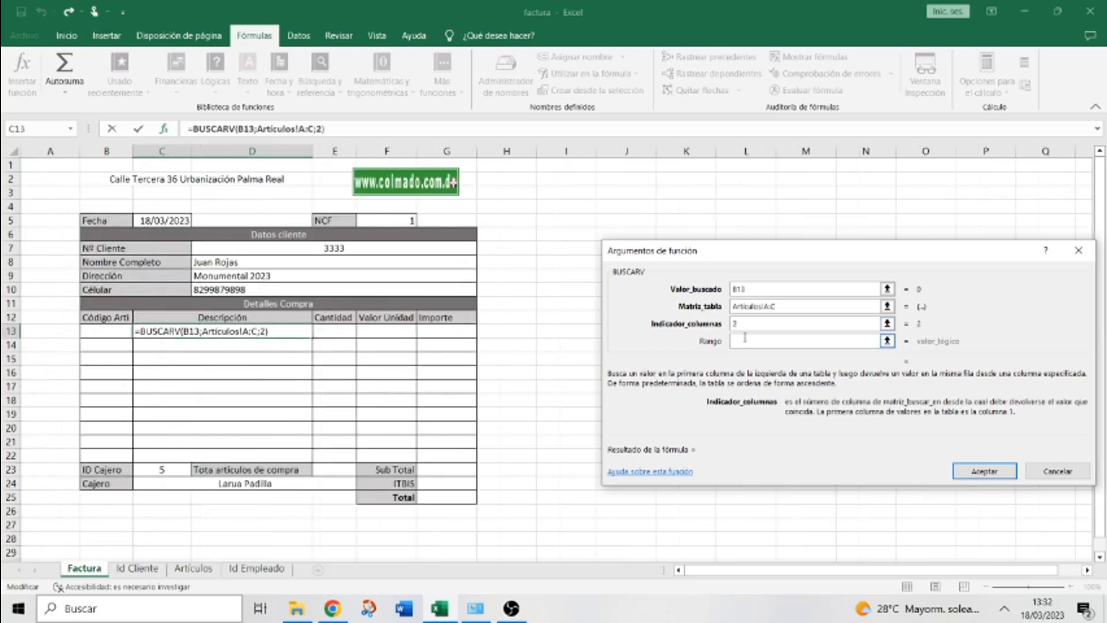
type("Fal")
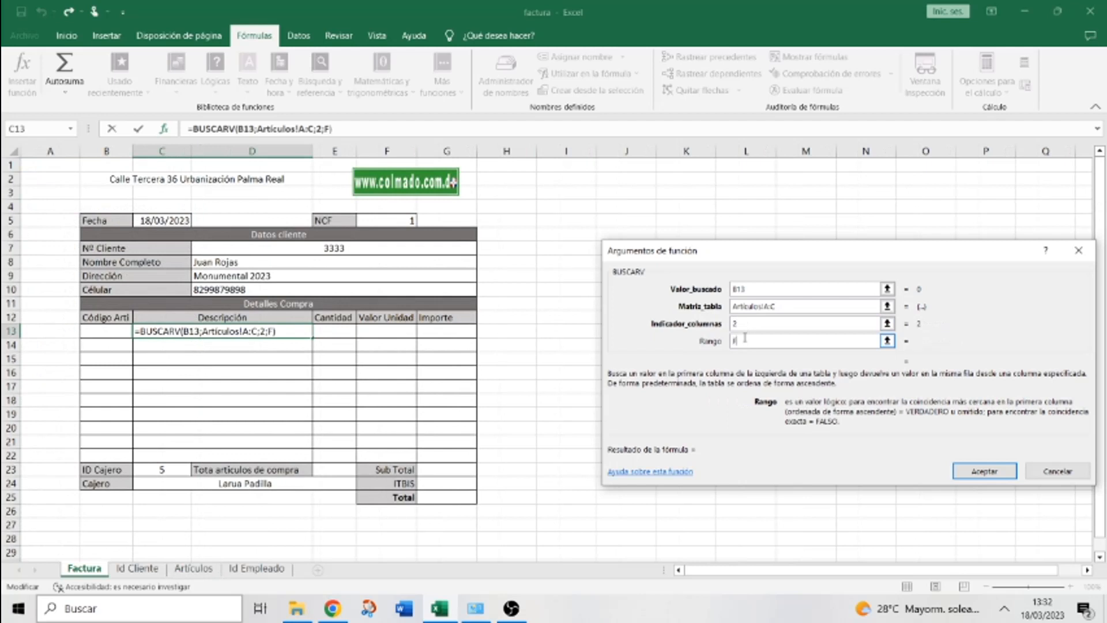
key("BackSpace")
key("BackSpace")
type("ALSO")
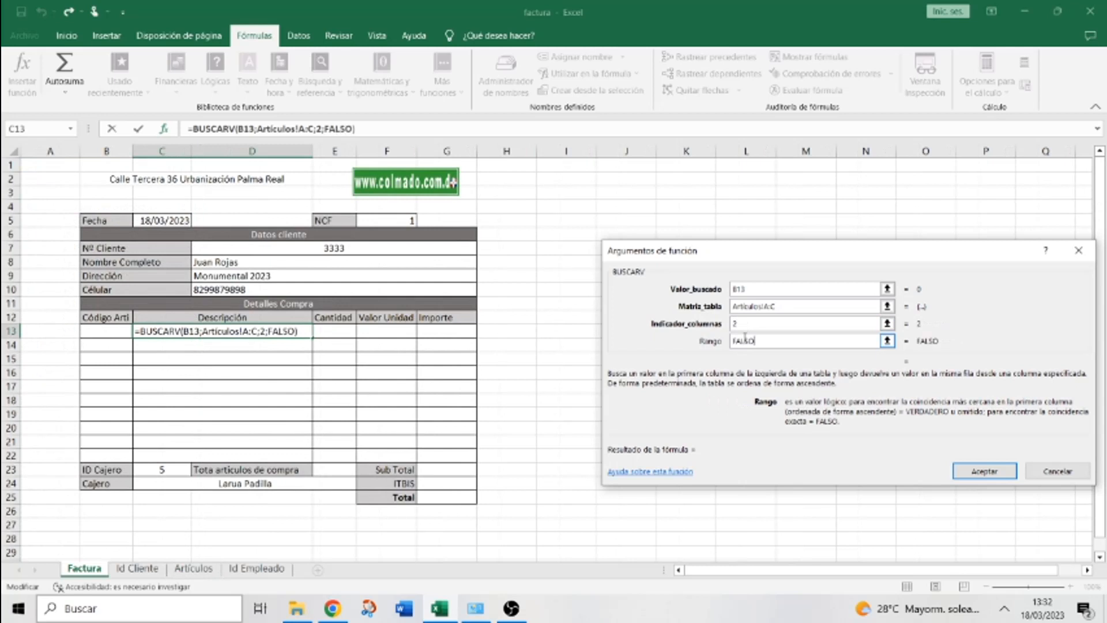
left_click(984, 471)
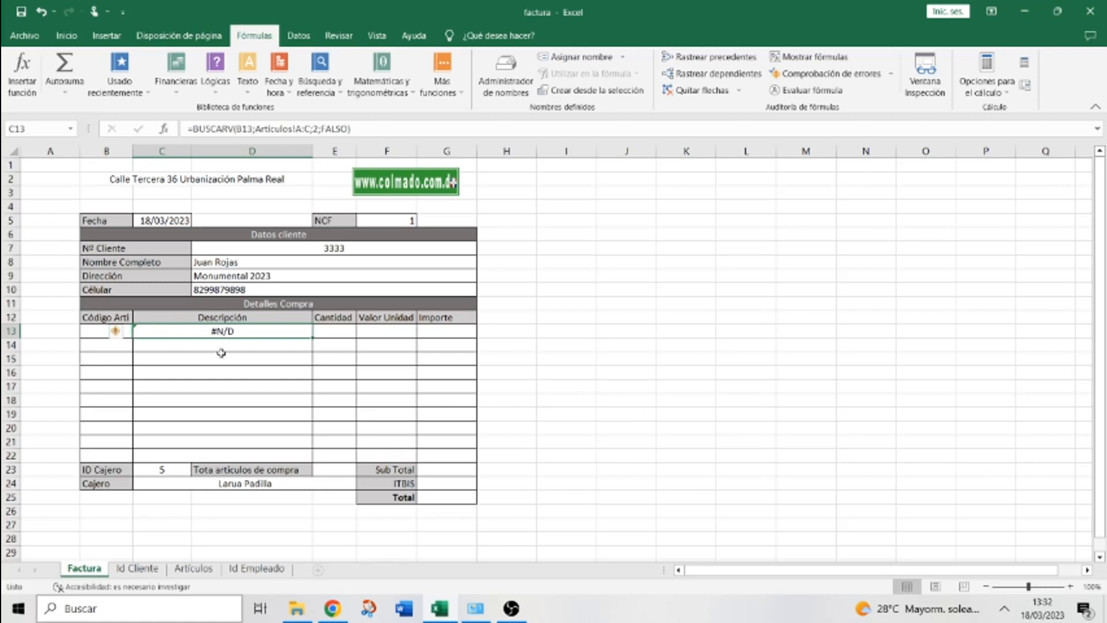
left_click(94, 330)
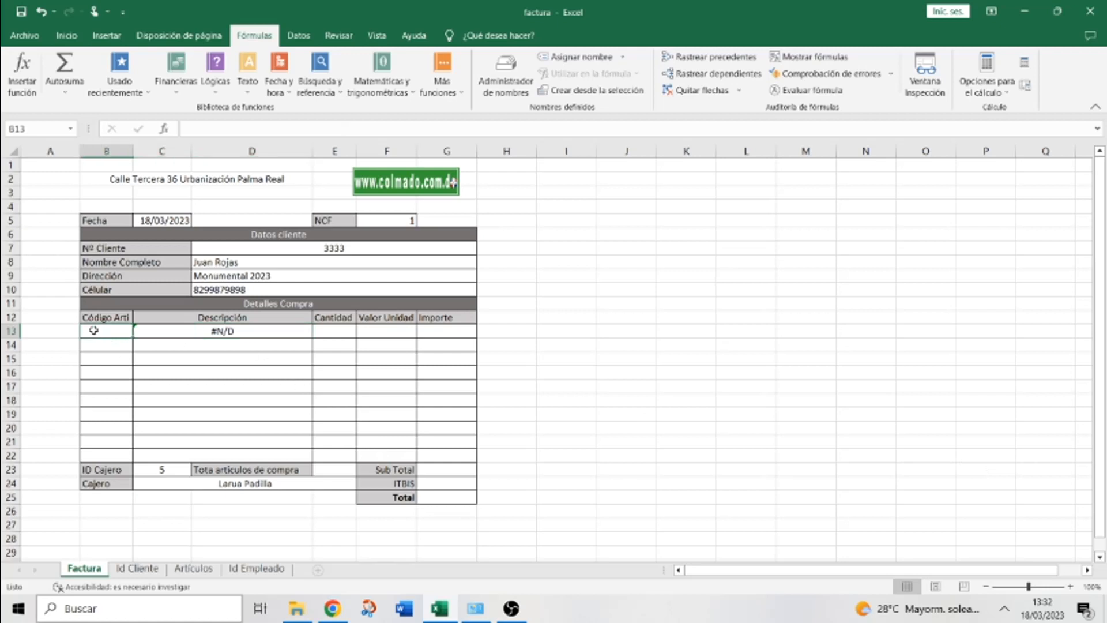
type("A2")
key("Return")
left_click(99, 330)
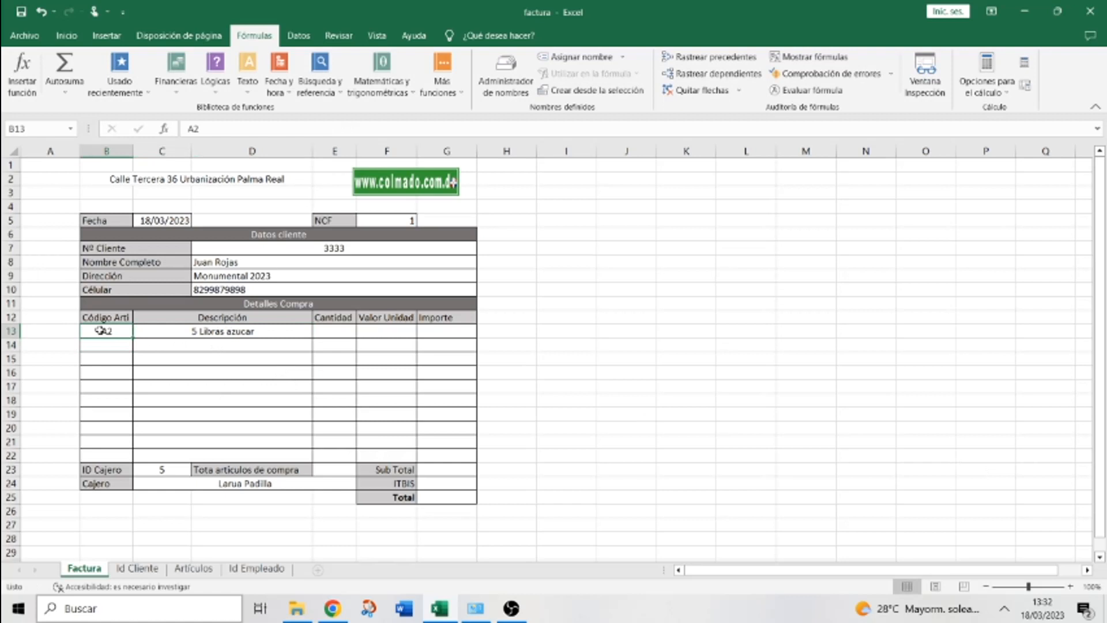
key("Delete")
left_click(175, 332)
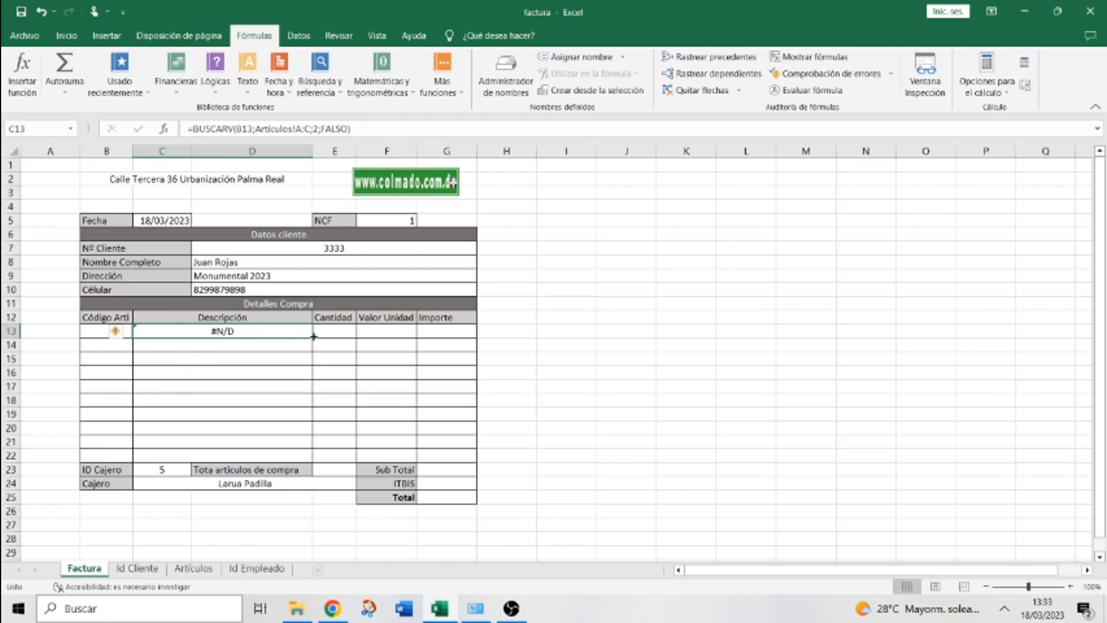
Copy the description lookup down to C22 and enter codes A3, A1, A10, A7 in B13:B16
left_click_drag(313, 336, 308, 457)
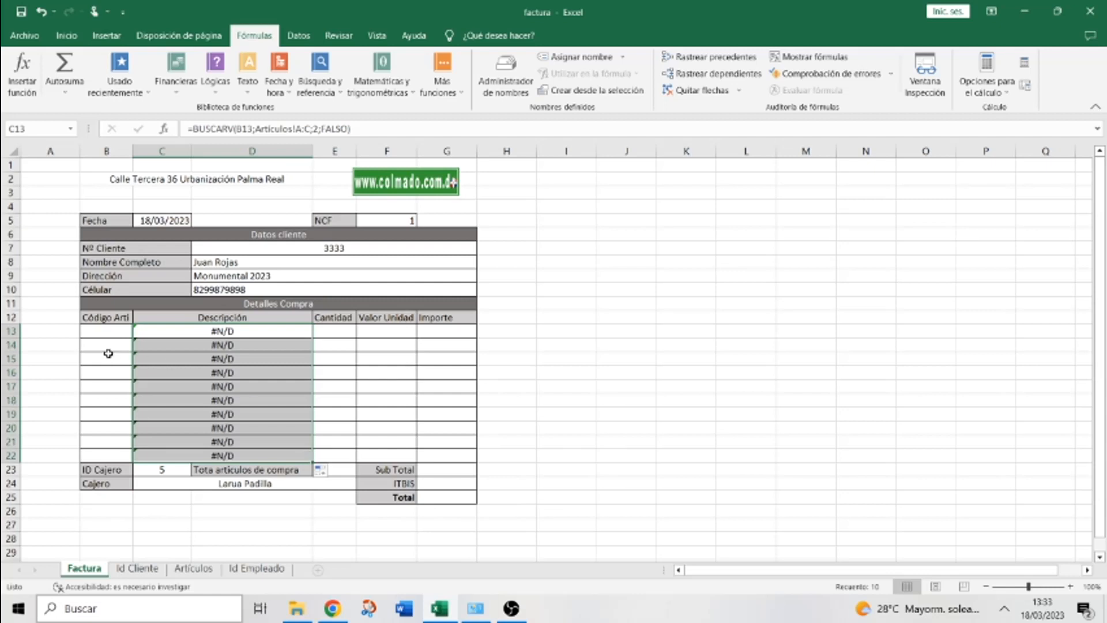
left_click(98, 335)
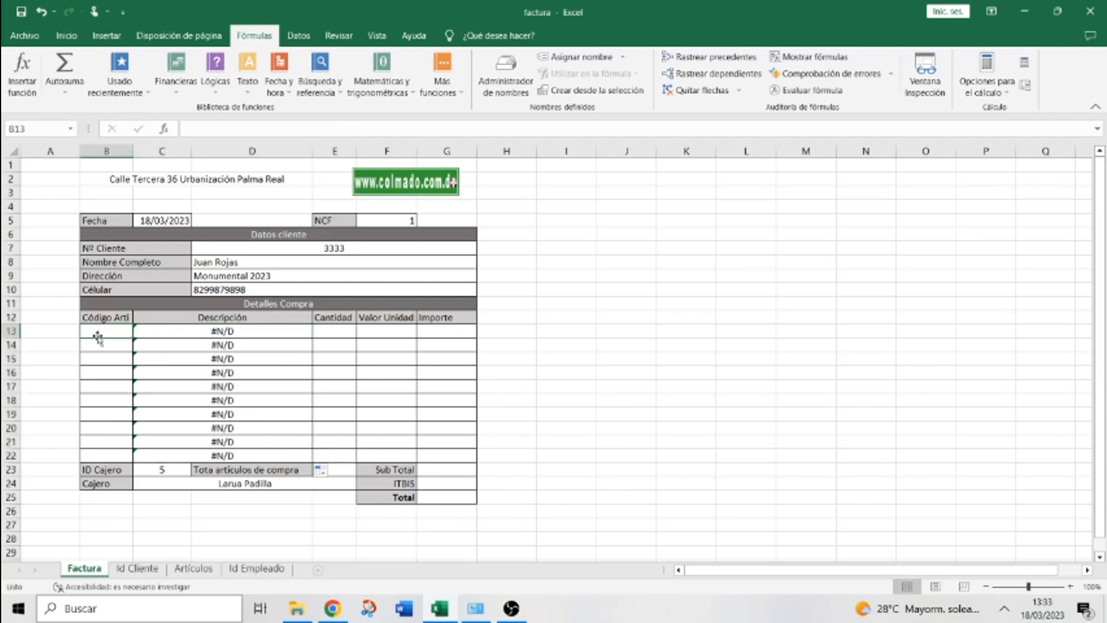
type("A3")
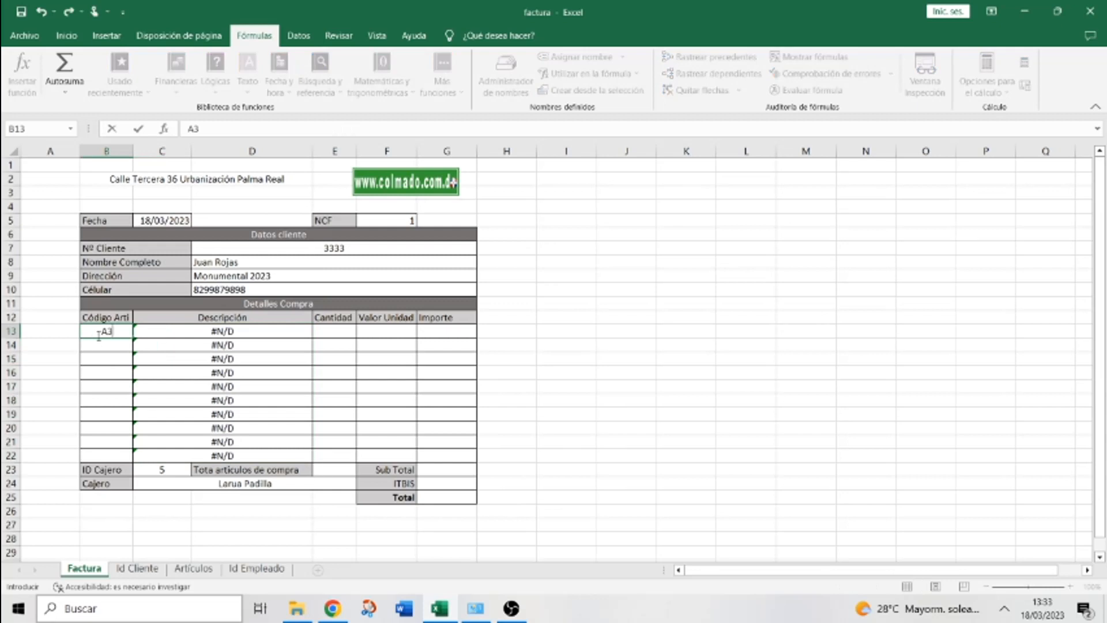
key("Return")
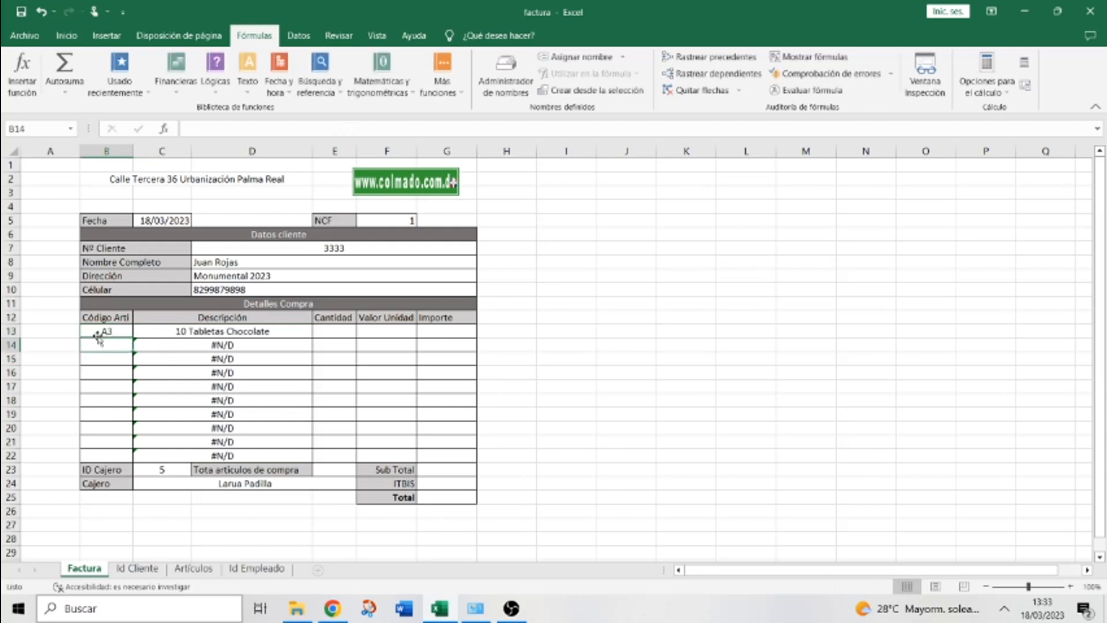
type("A3")
key("BackSpace")
type("1")
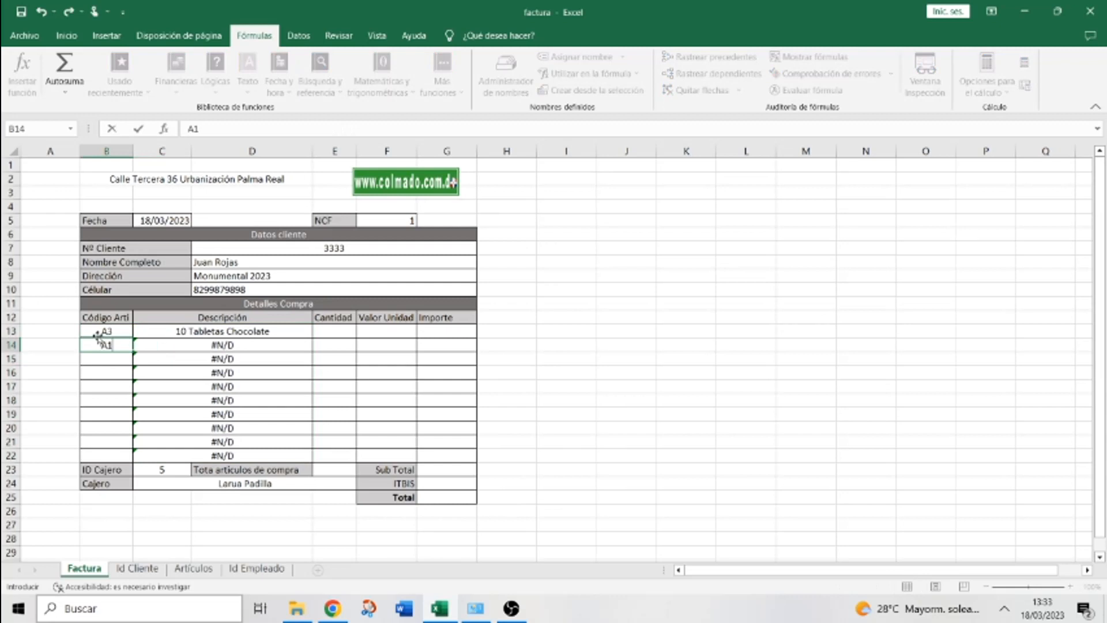
key("Return")
type("A")
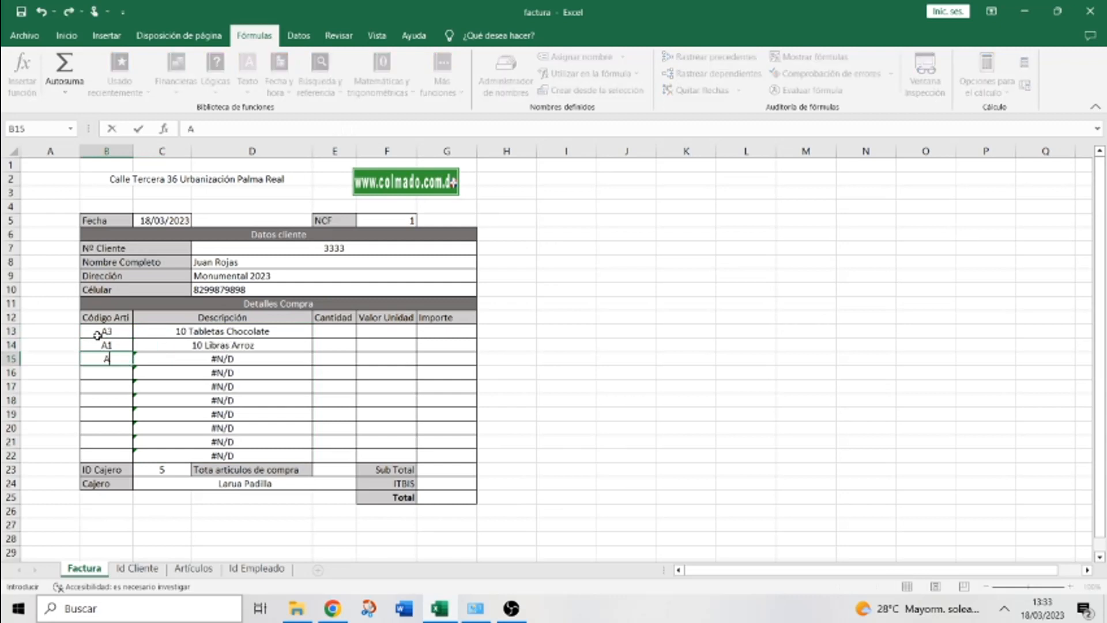
type("10")
key("Return")
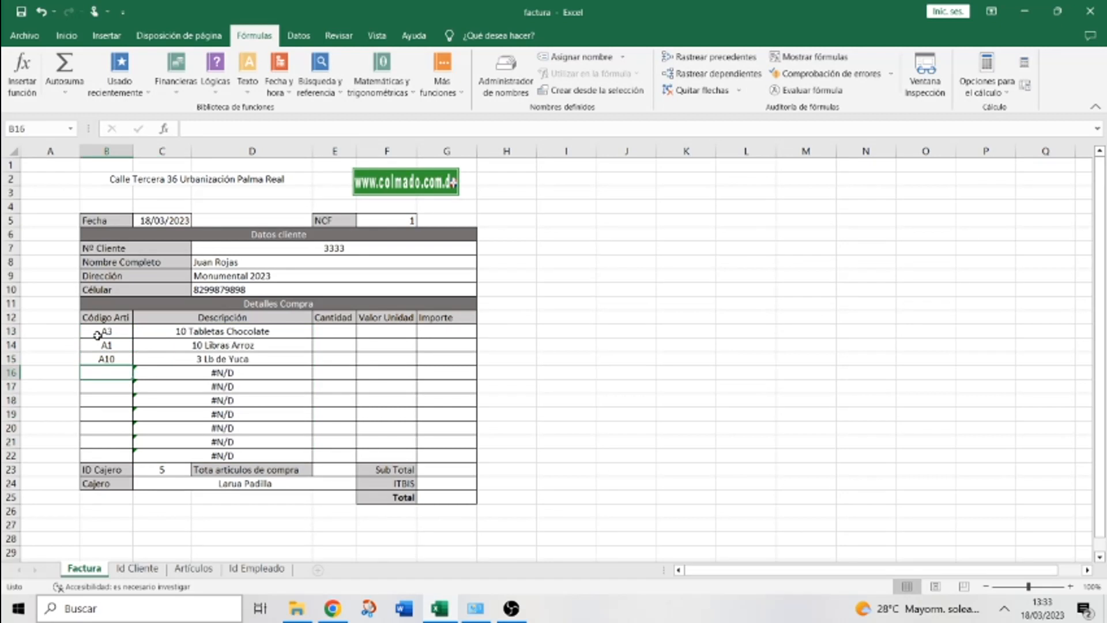
type("A7")
key("Return")
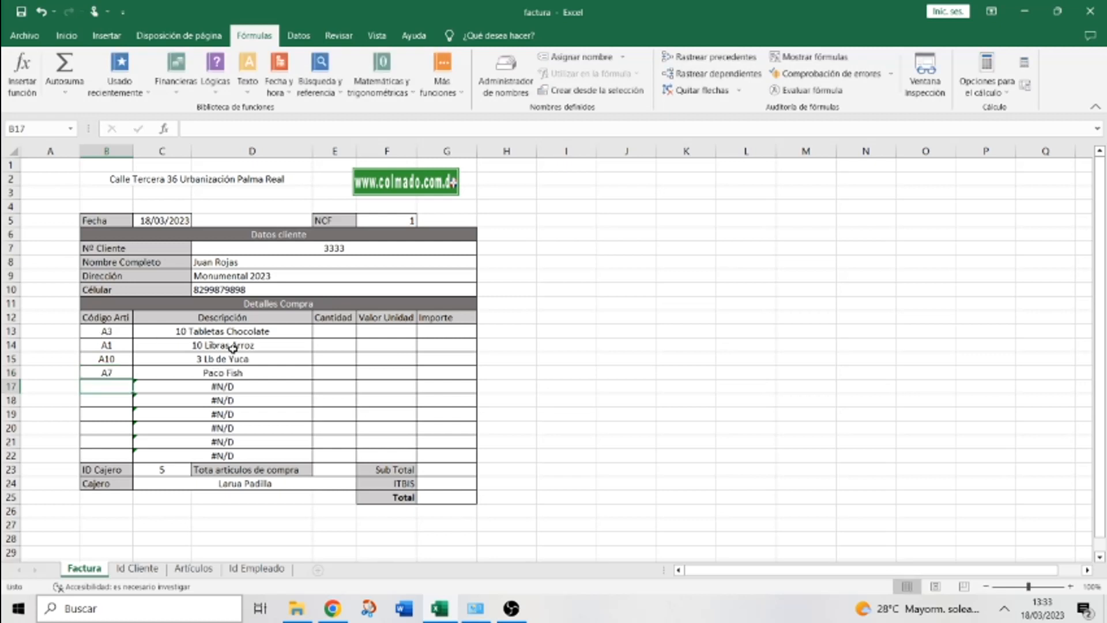
Check the codes on the Artículos sheet, then select the Descripción cells C13:C22
left_click(193, 567)
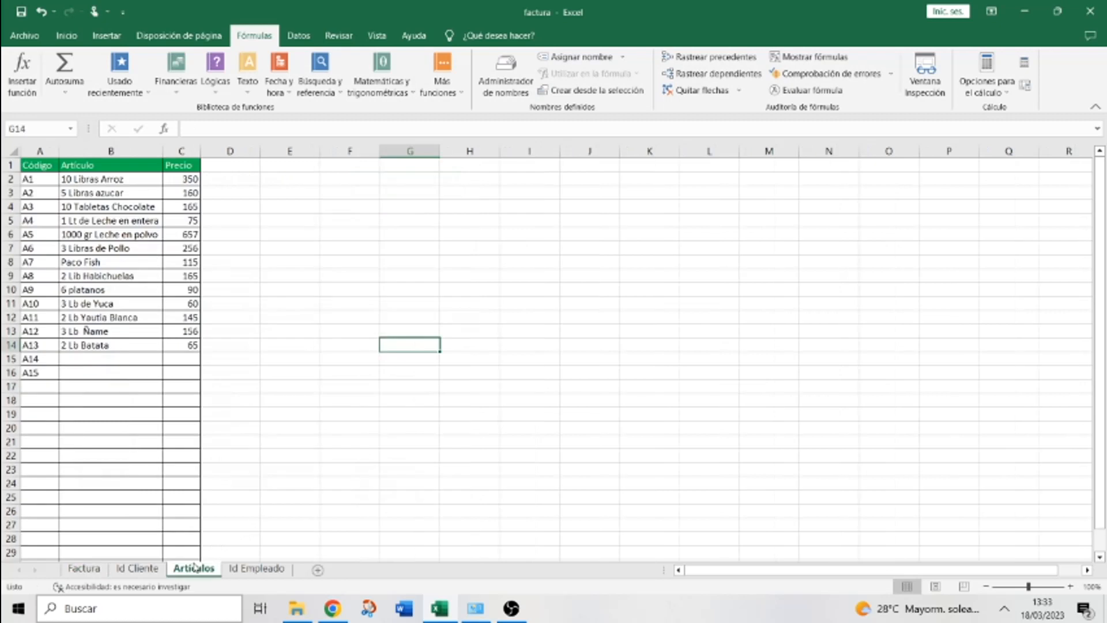
left_click(95, 569)
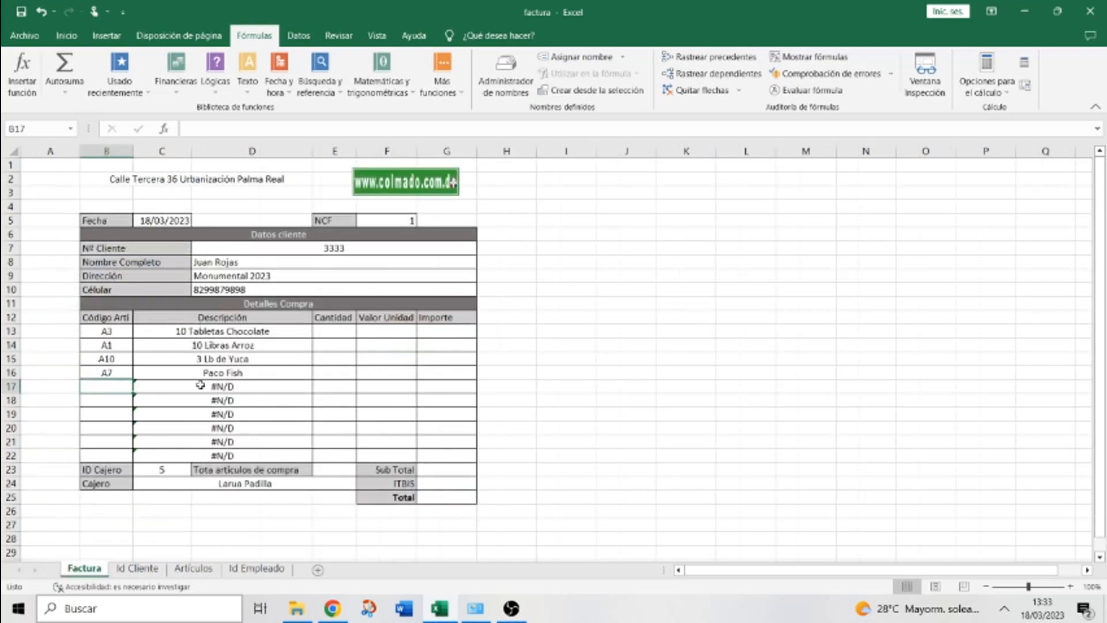
left_click_drag(188, 318, 189, 456)
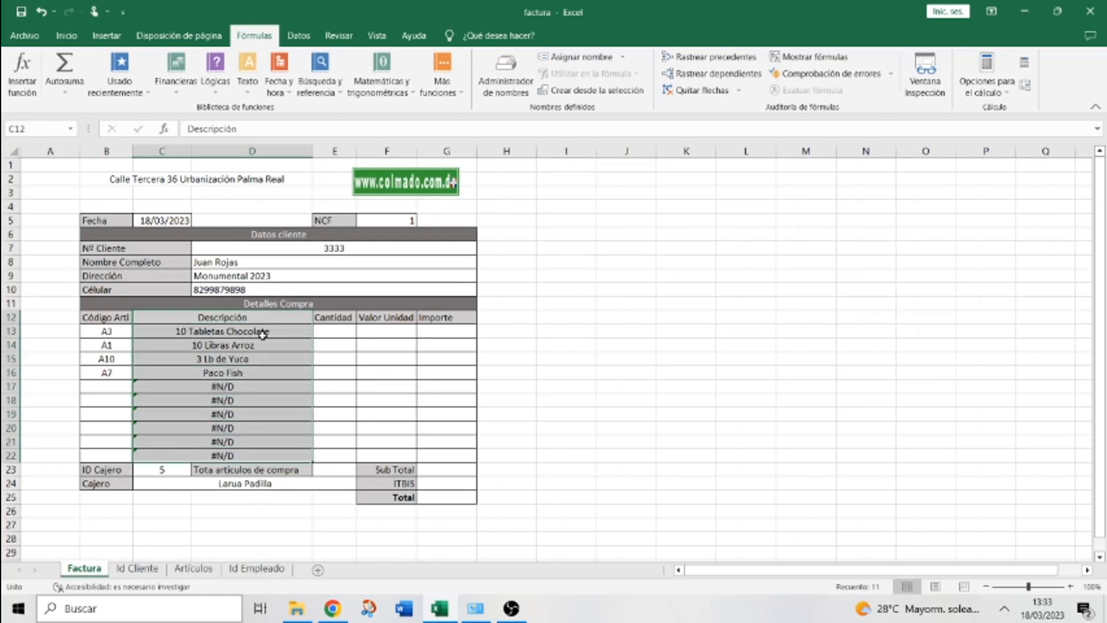
left_click(67, 37)
left_click(299, 85)
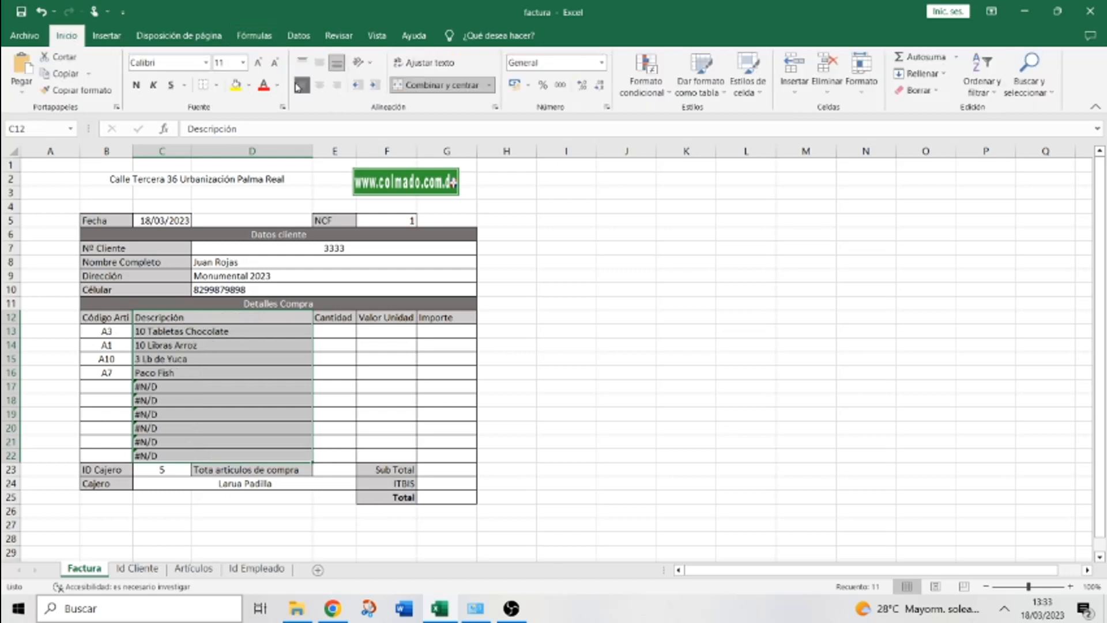
left_click(319, 86)
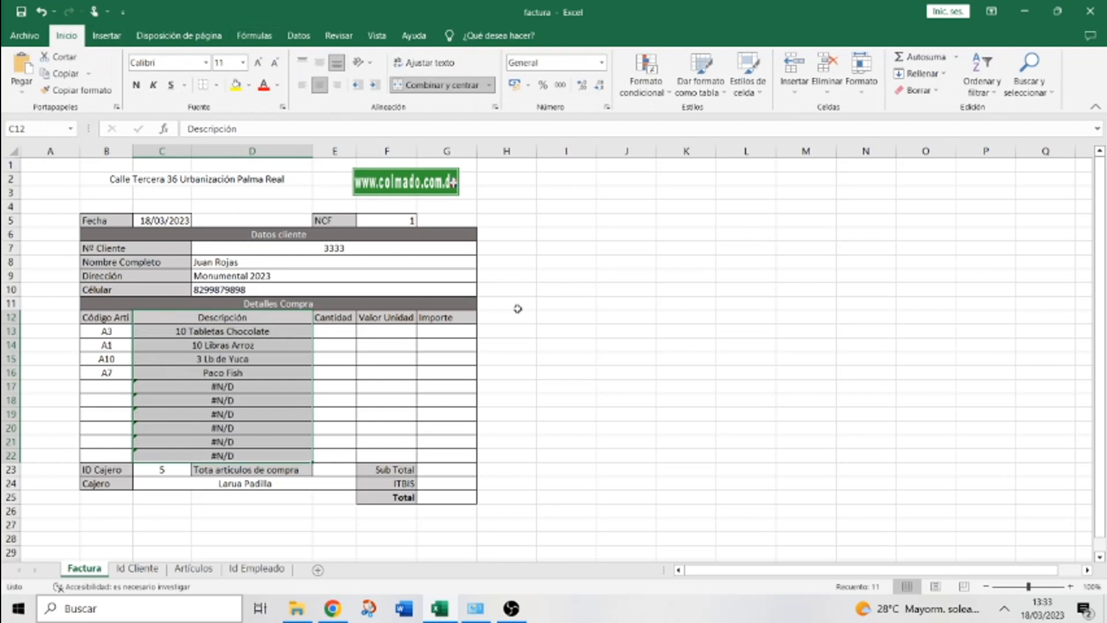
left_click(588, 387)
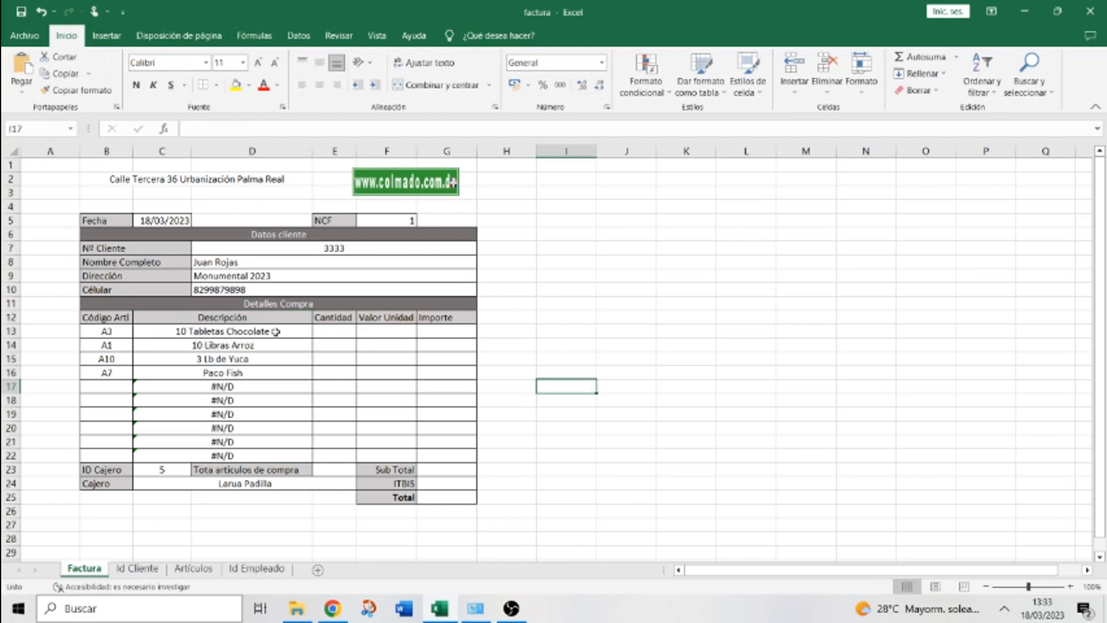
left_click(371, 337)
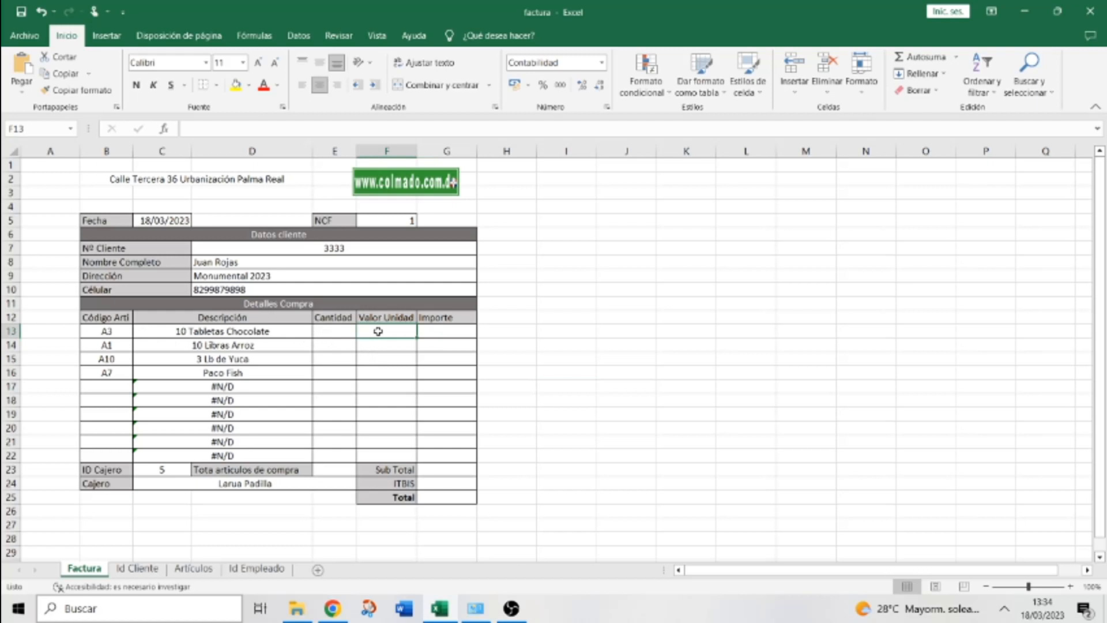
Start a BUSCARV in F13 with lookup value B13 and table Artículos!A:C
left_click(253, 35)
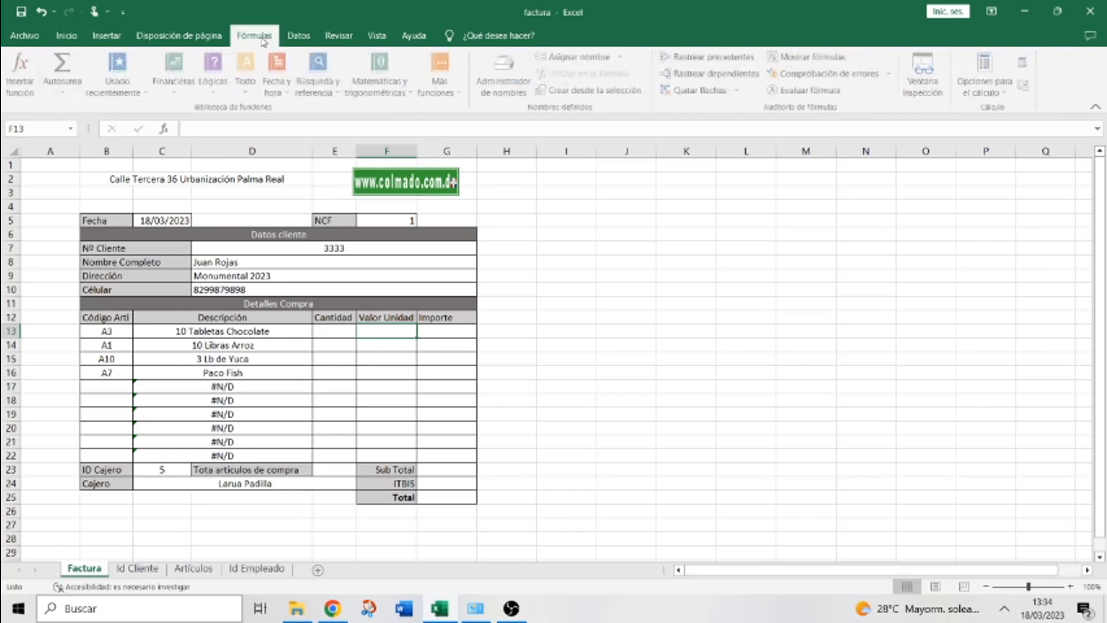
left_click(329, 89)
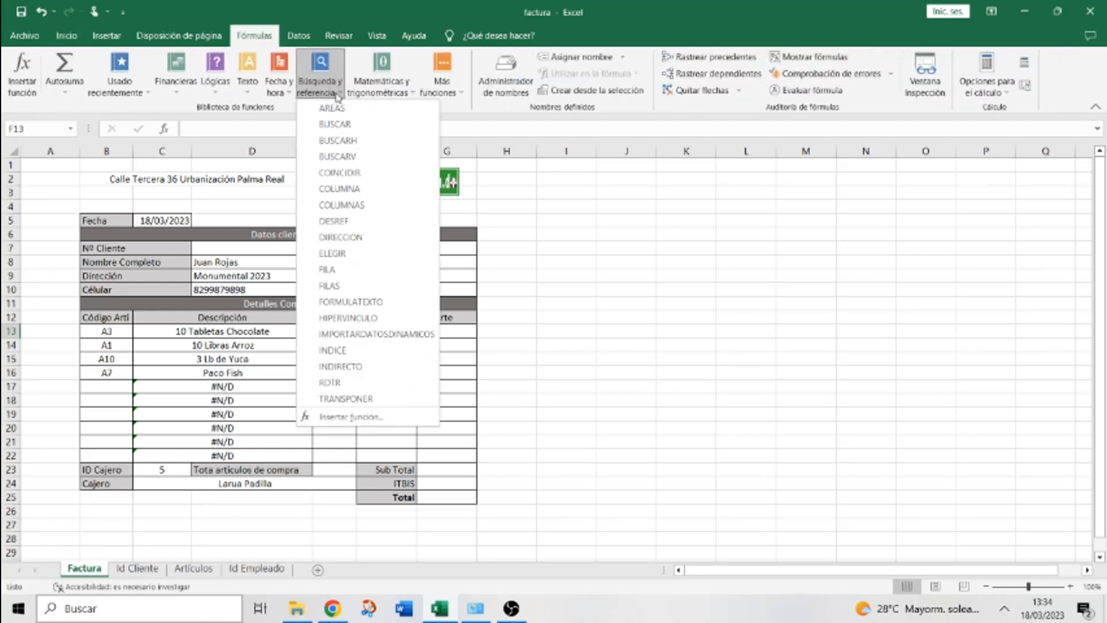
left_click(342, 157)
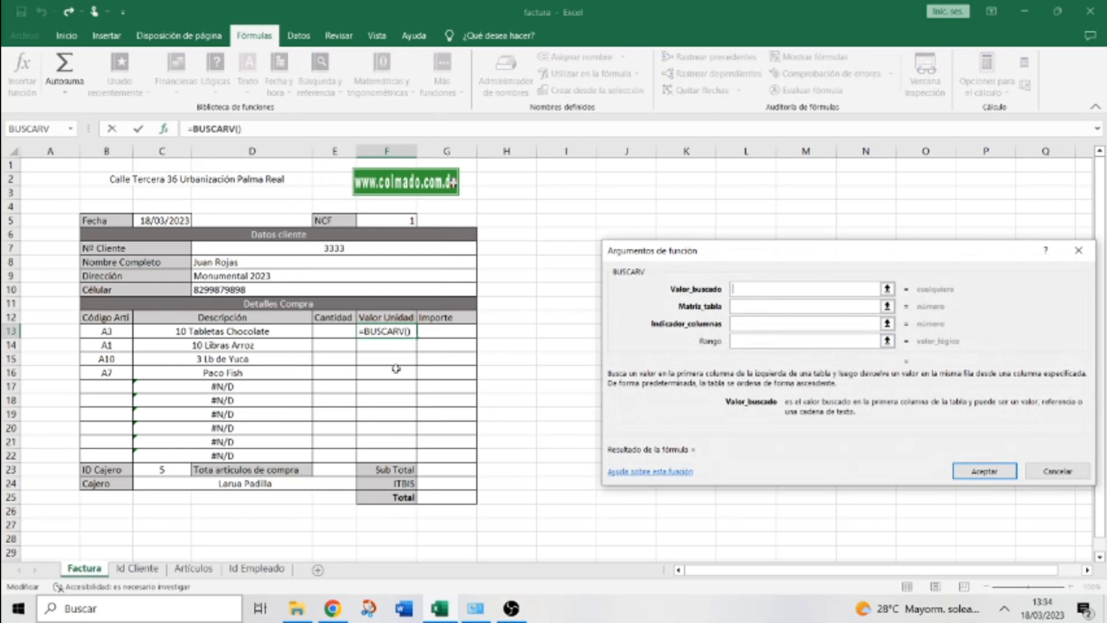
left_click(104, 330)
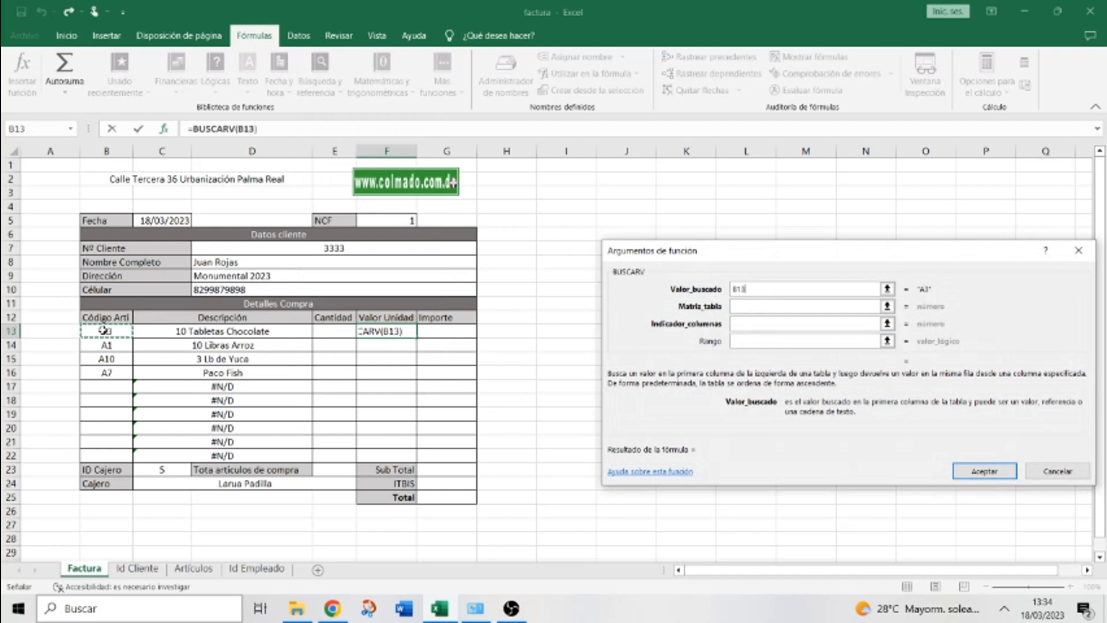
left_click(741, 304)
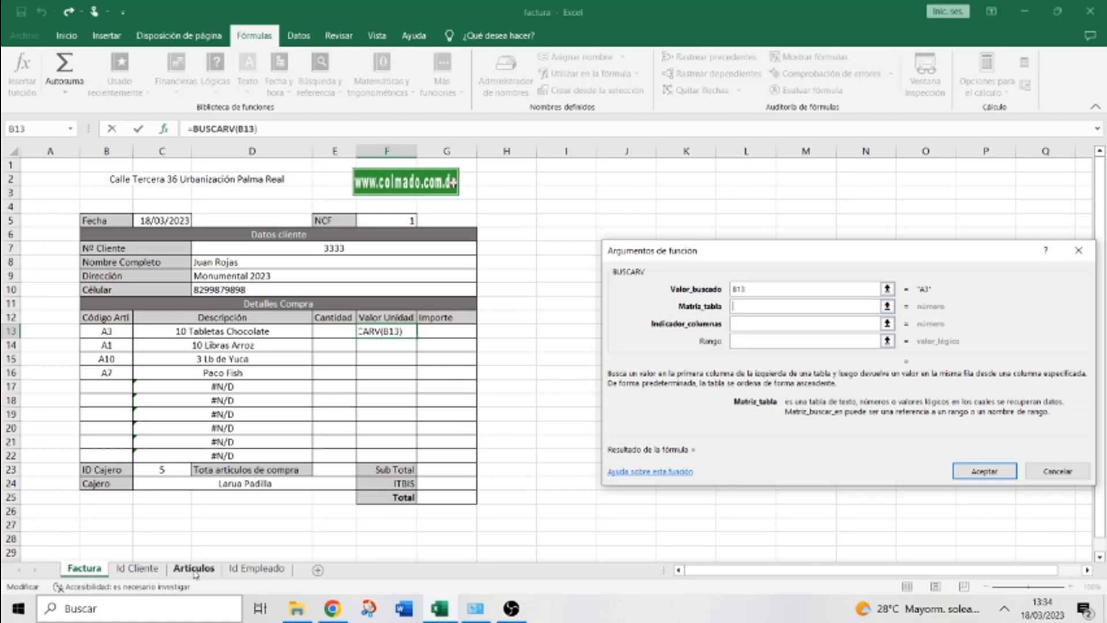
left_click(194, 570)
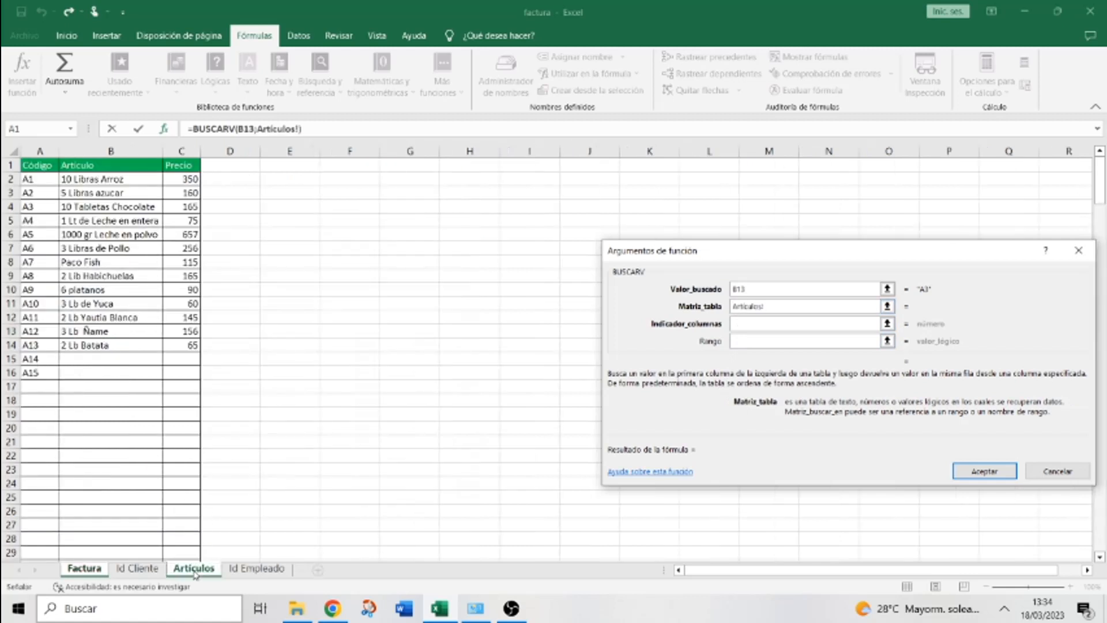
left_click_drag(36, 149, 180, 149)
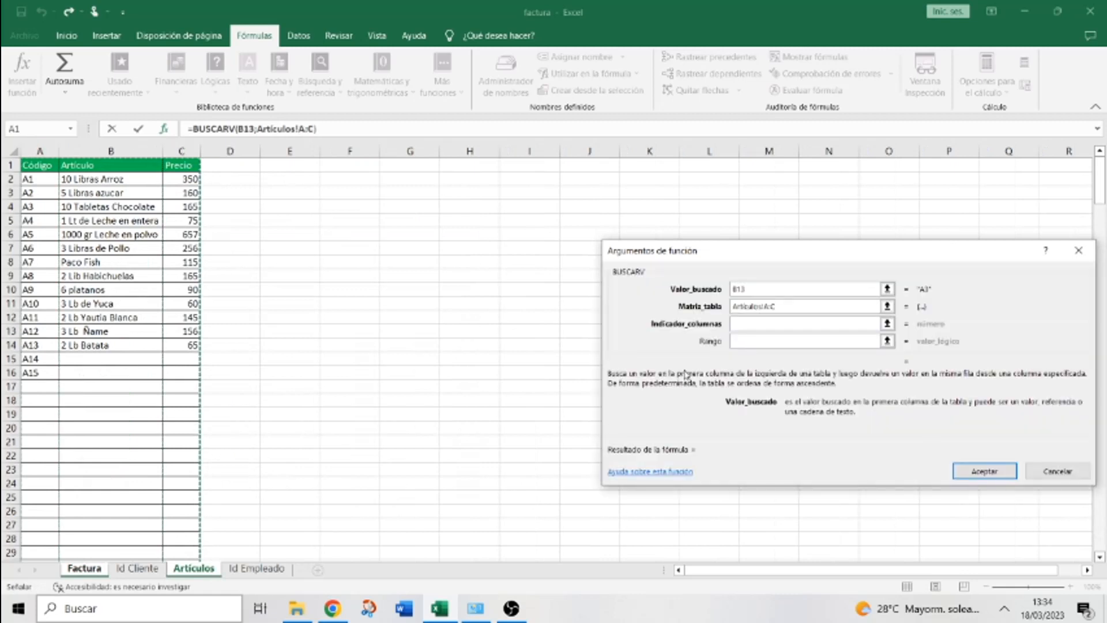
Use column 3 and FALSO so F13 shows the unit price 165,00 €
left_click(737, 327)
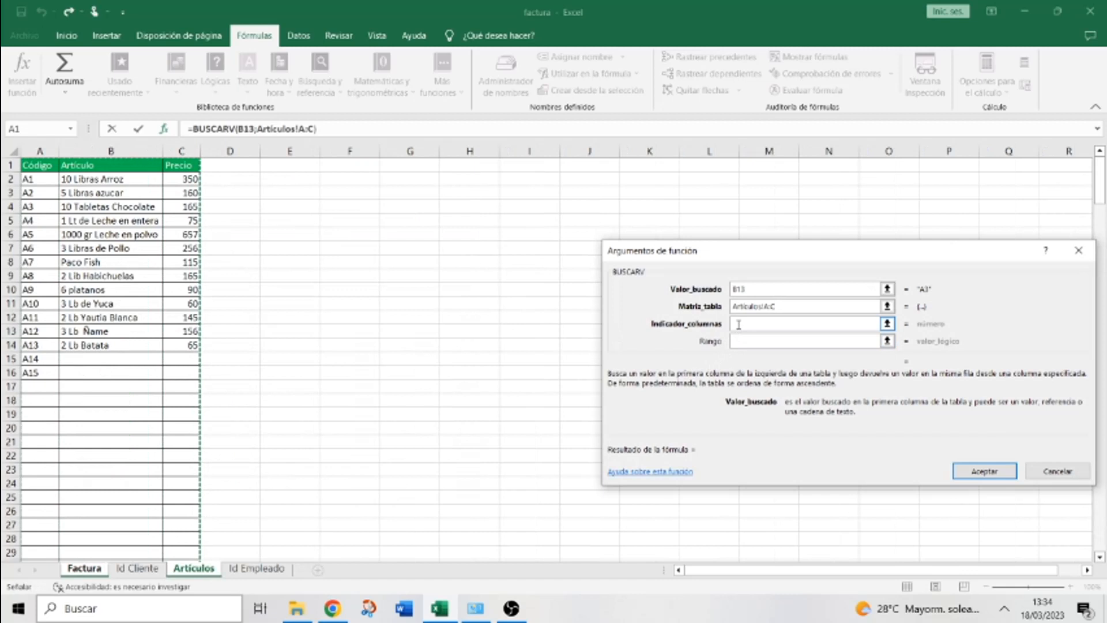
left_click(739, 324)
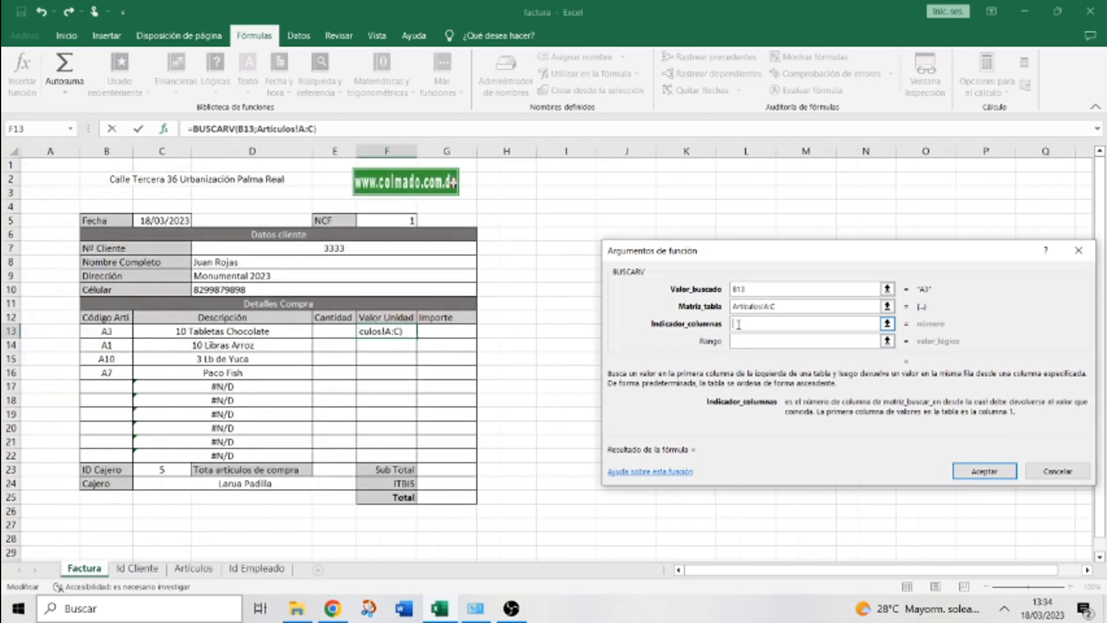
type("3")
left_click(741, 341)
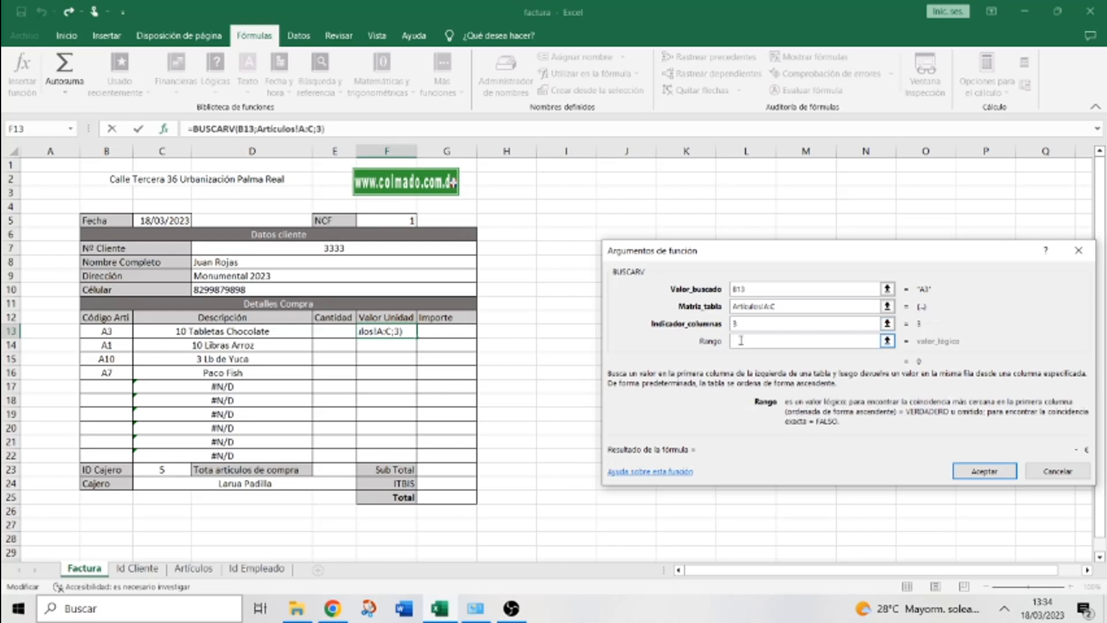
type("FALSO")
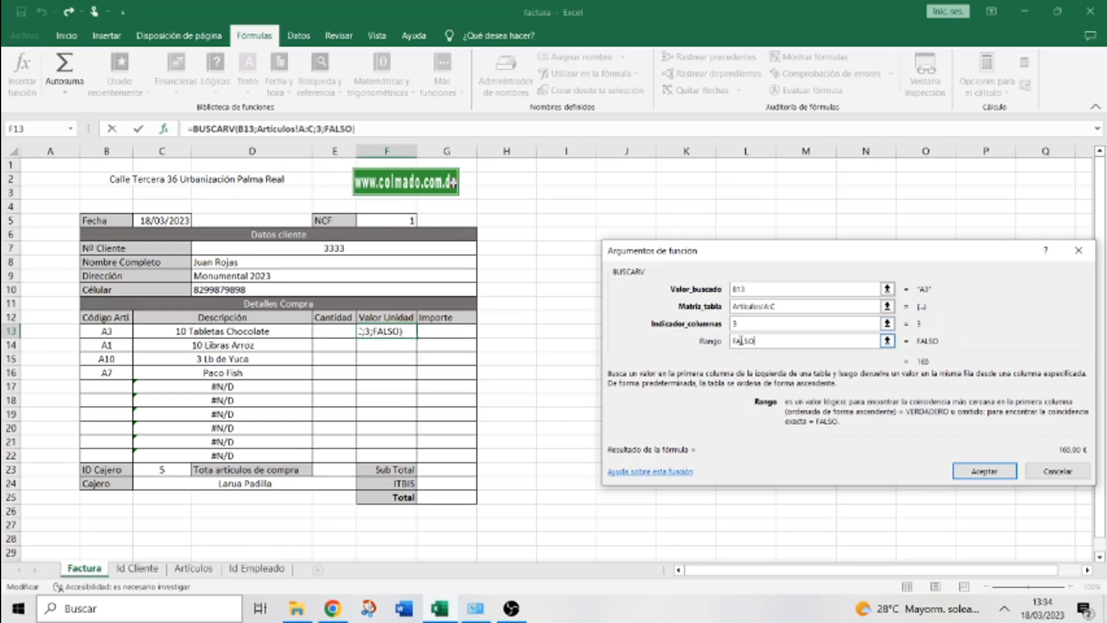
left_click(982, 471)
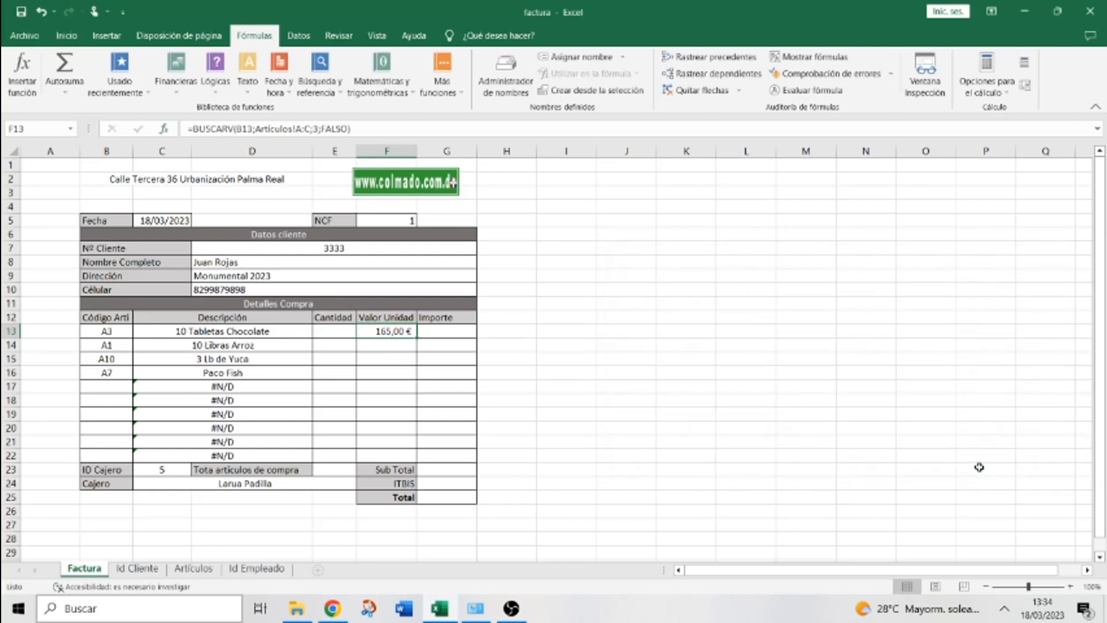
Fill the Valor Unidad lookup down to F22, then enter item codes A8 in B17 and a2 in B18
left_click_drag(417, 337, 415, 457)
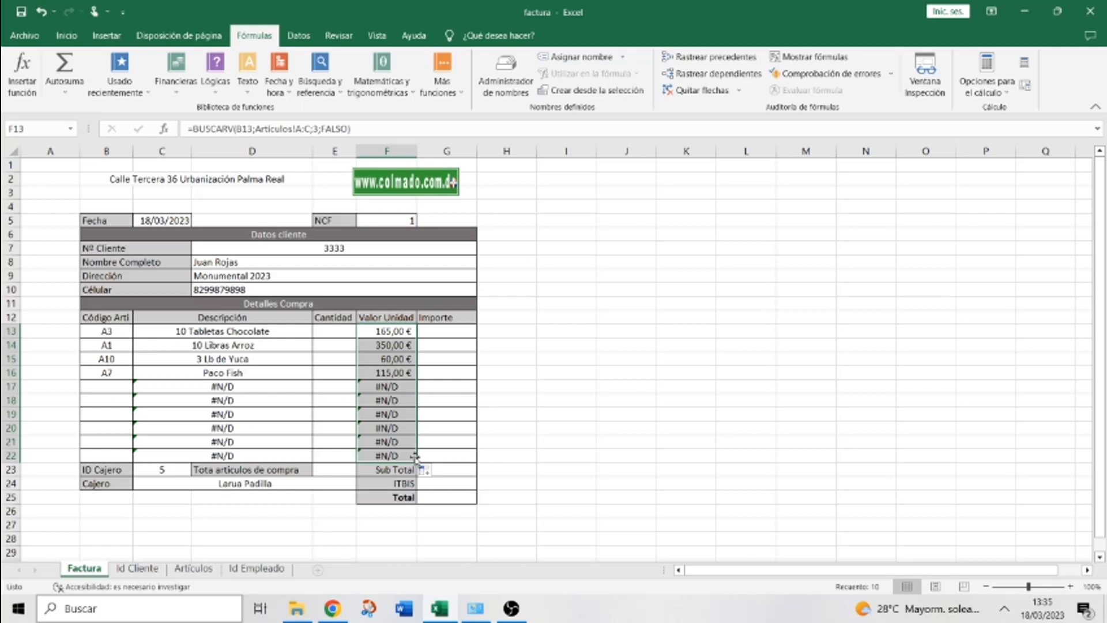
left_click(105, 387)
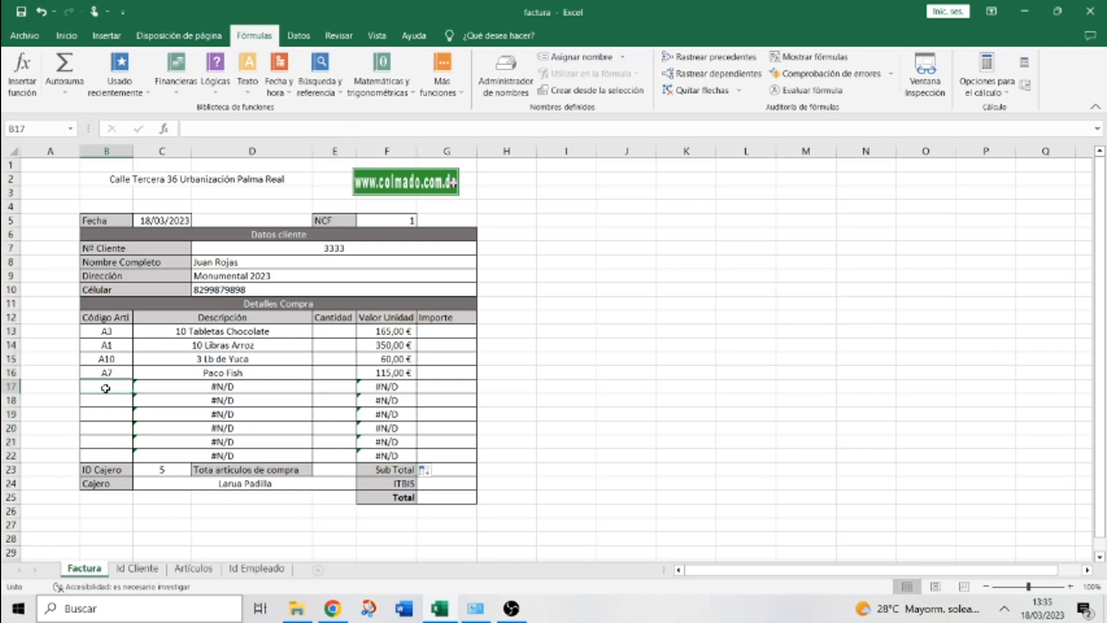
type("A")
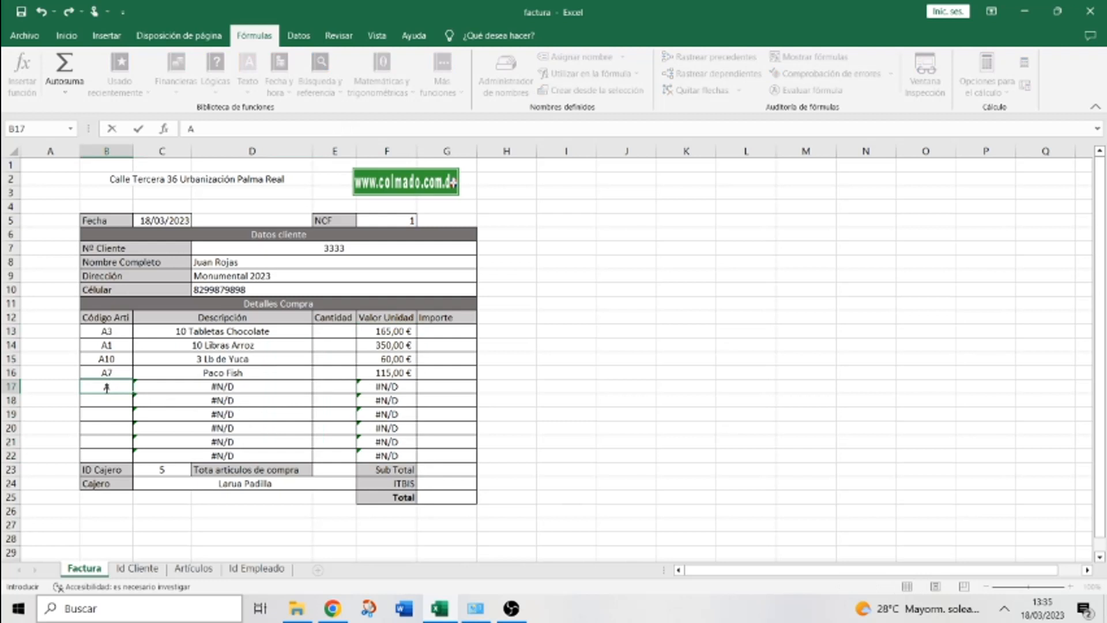
type("8")
key("Return")
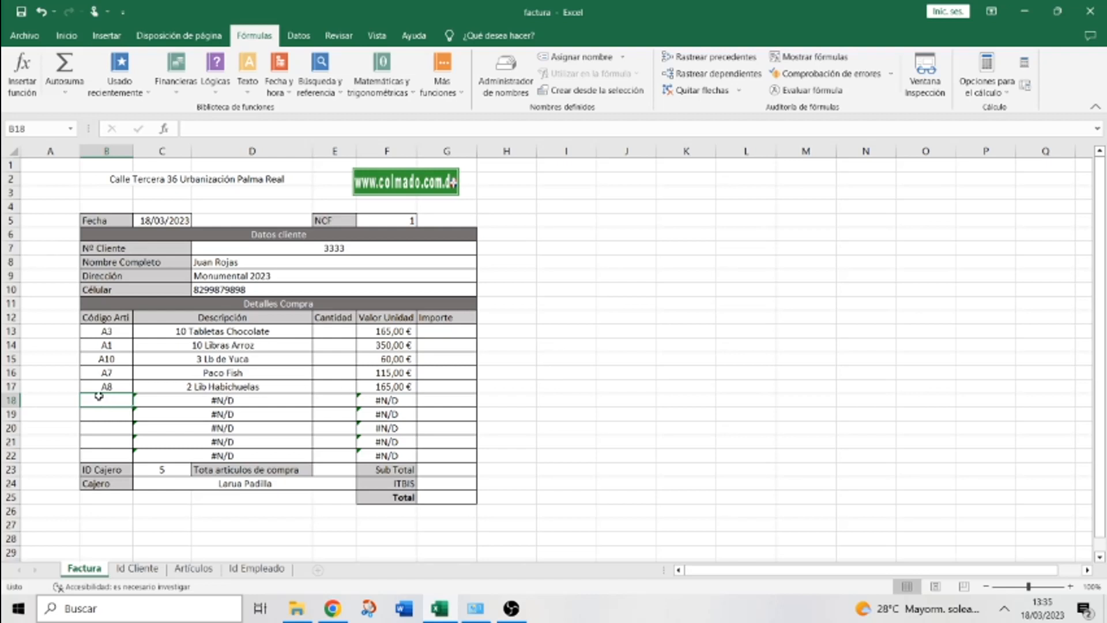
type("a2")
key("Return")
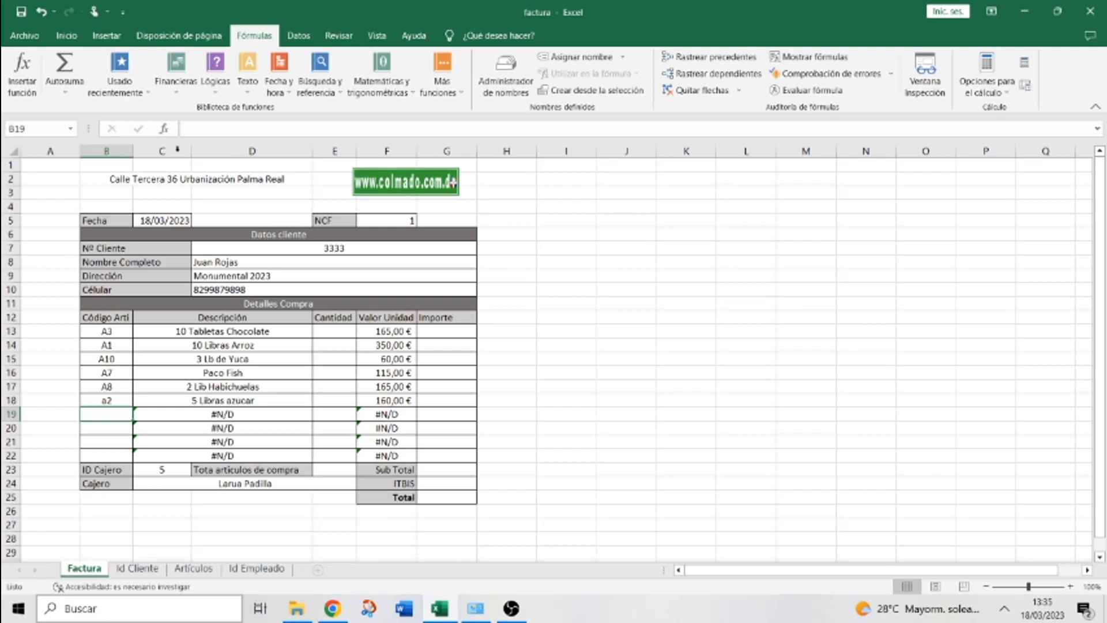
Give F13 the $ Español (República Dominicana) accounting format so it shows $ 165,00
left_click(66, 35)
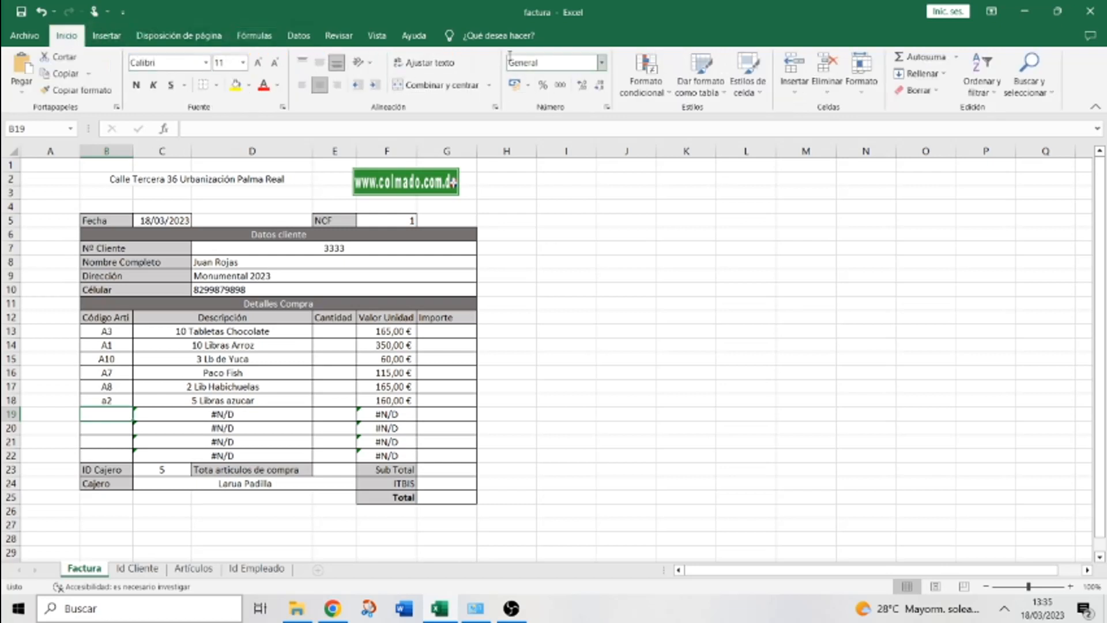
left_click(527, 85)
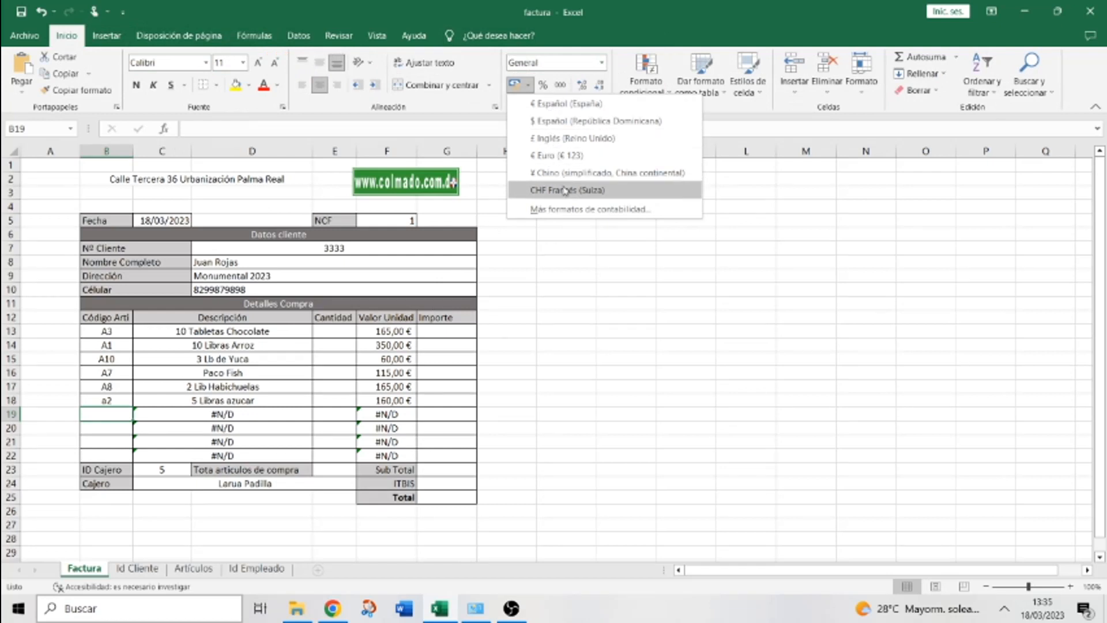
left_click(555, 125)
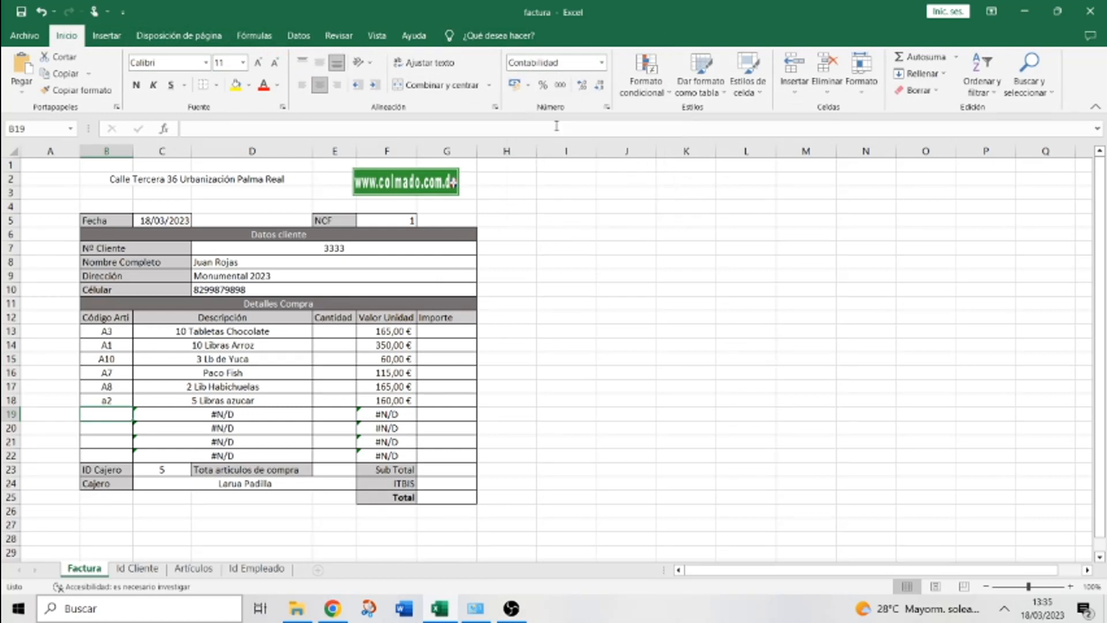
left_click(387, 332)
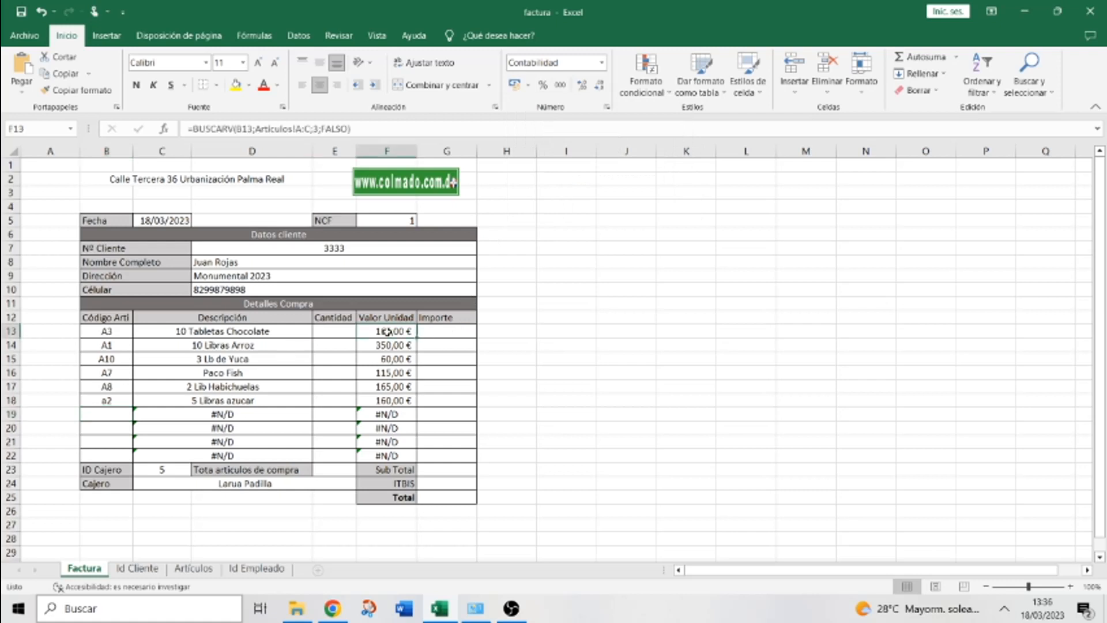
left_click(530, 88)
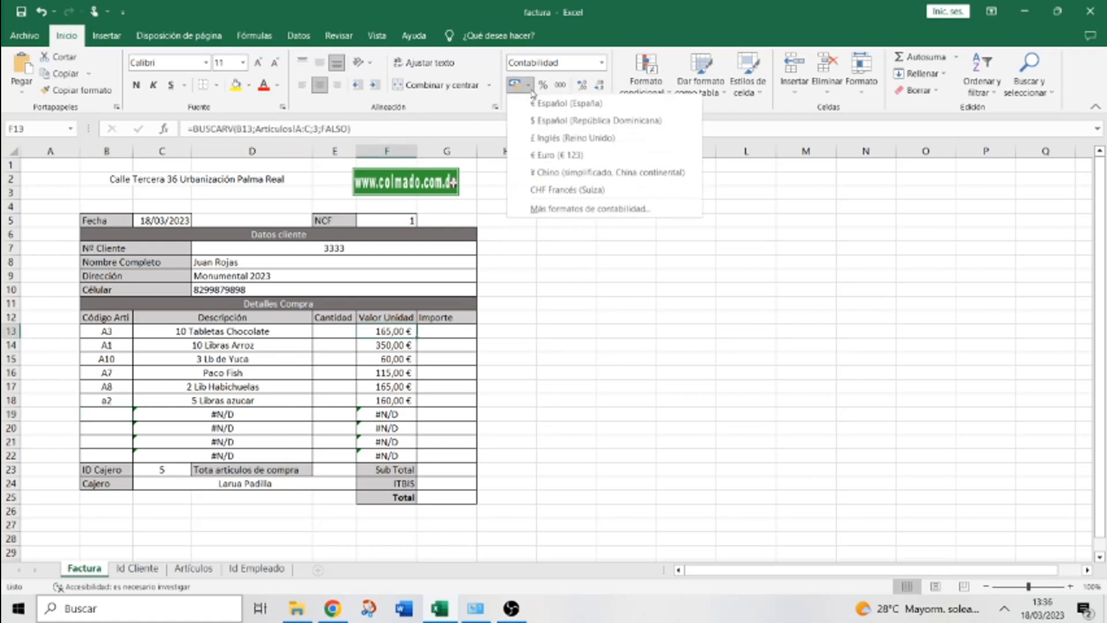
left_click(553, 122)
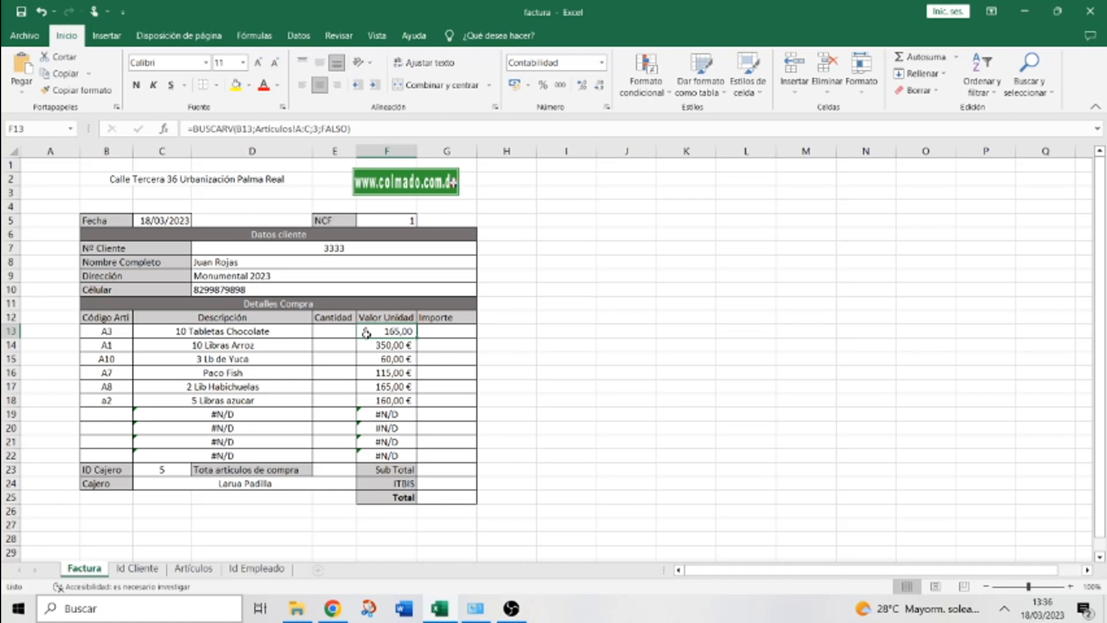
left_click(529, 87)
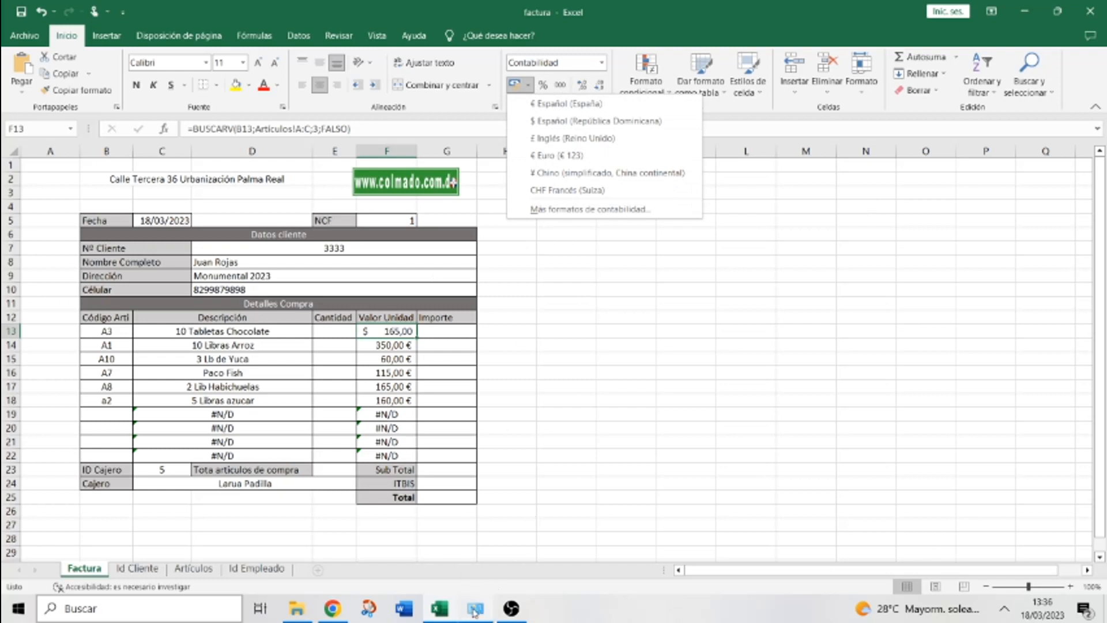
left_click(534, 433)
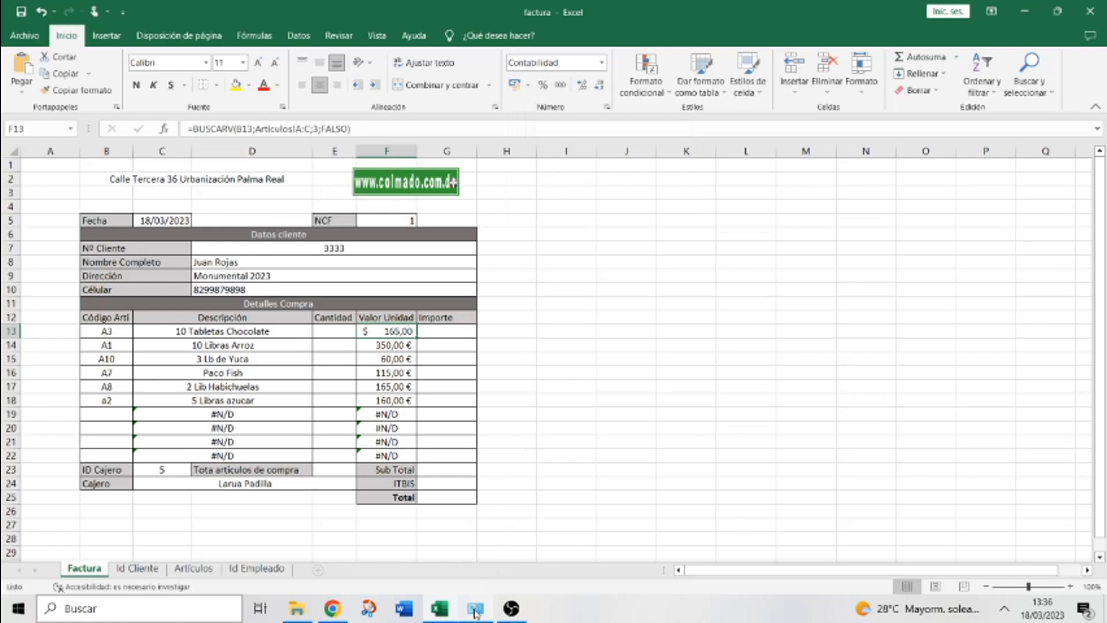
Find the Región settings through a Control Panel search for 'regio'
left_click(475, 612)
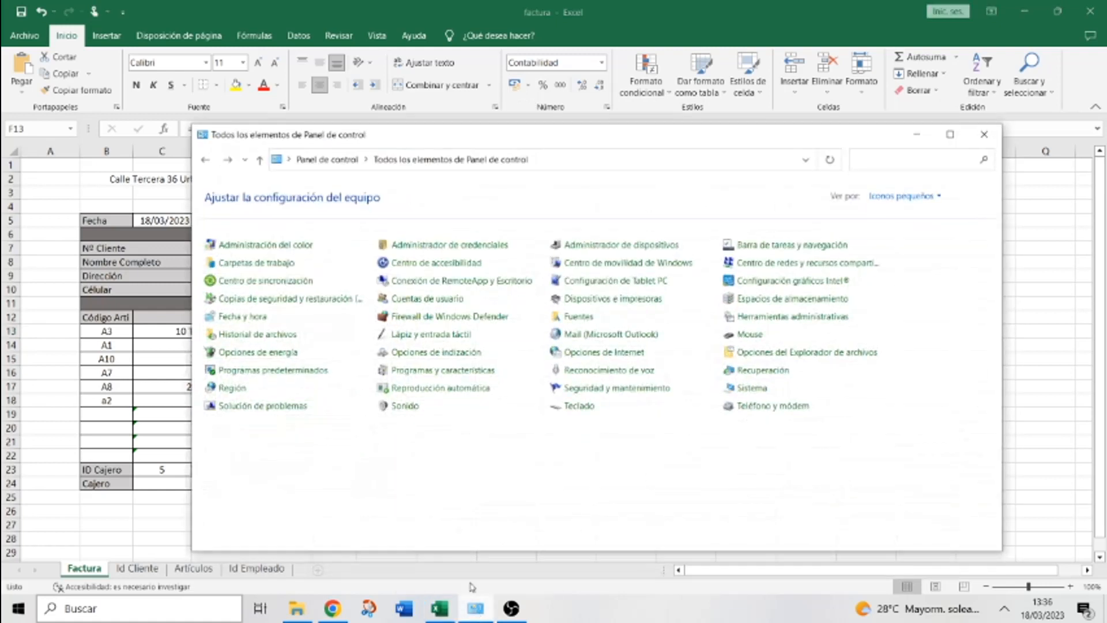
left_click(881, 155)
type("regio")
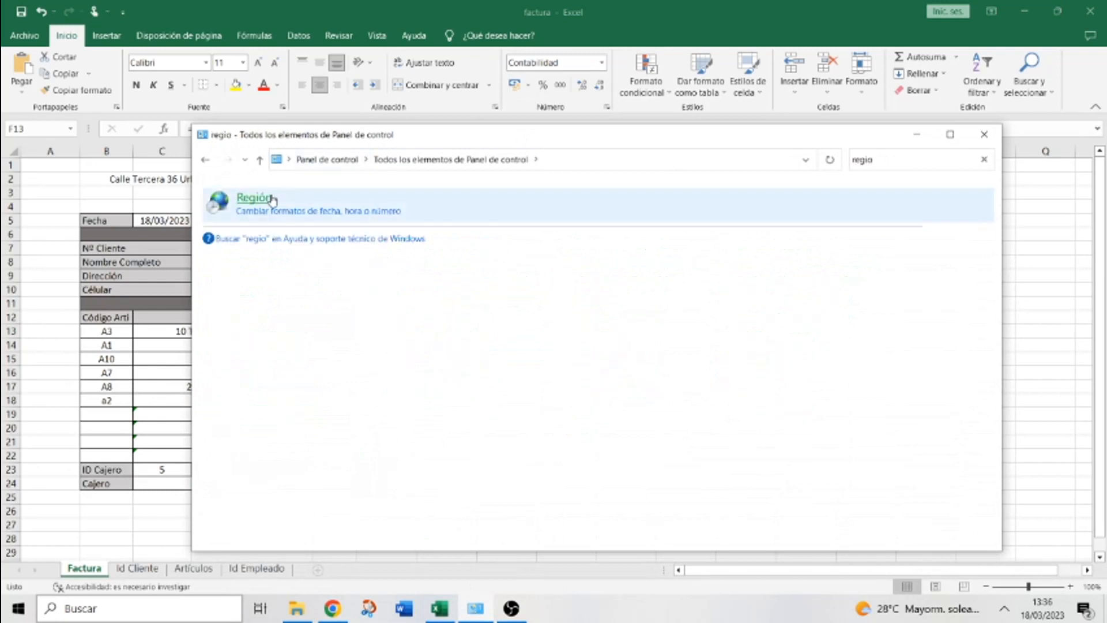
left_click(260, 199)
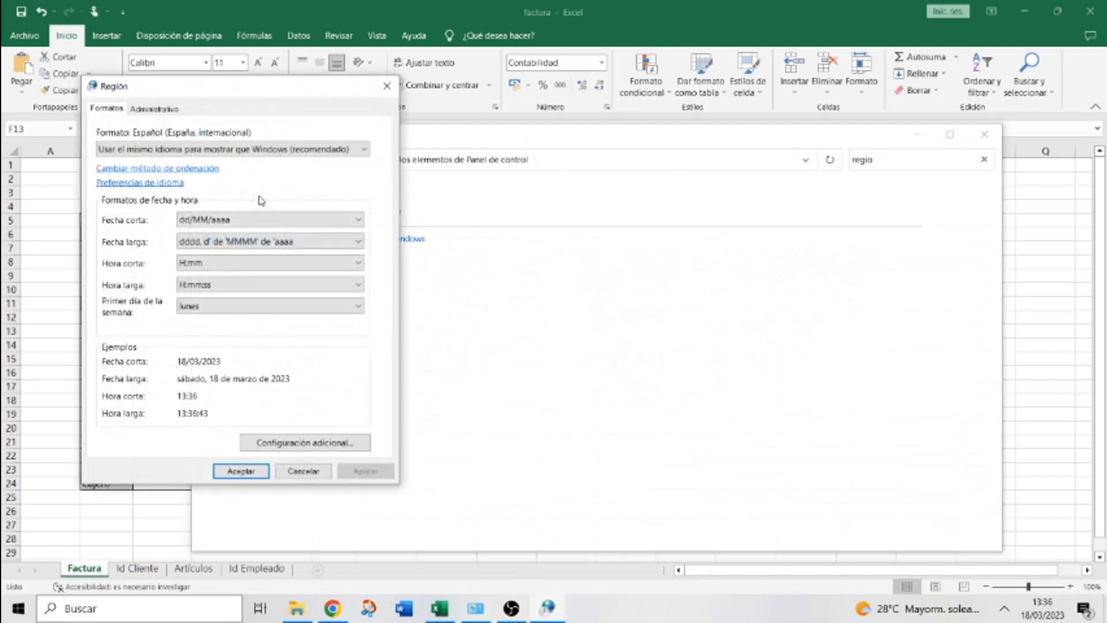
Choose Español (República Dominicana) in the Formato list
left_click_drag(265, 88, 755, 129)
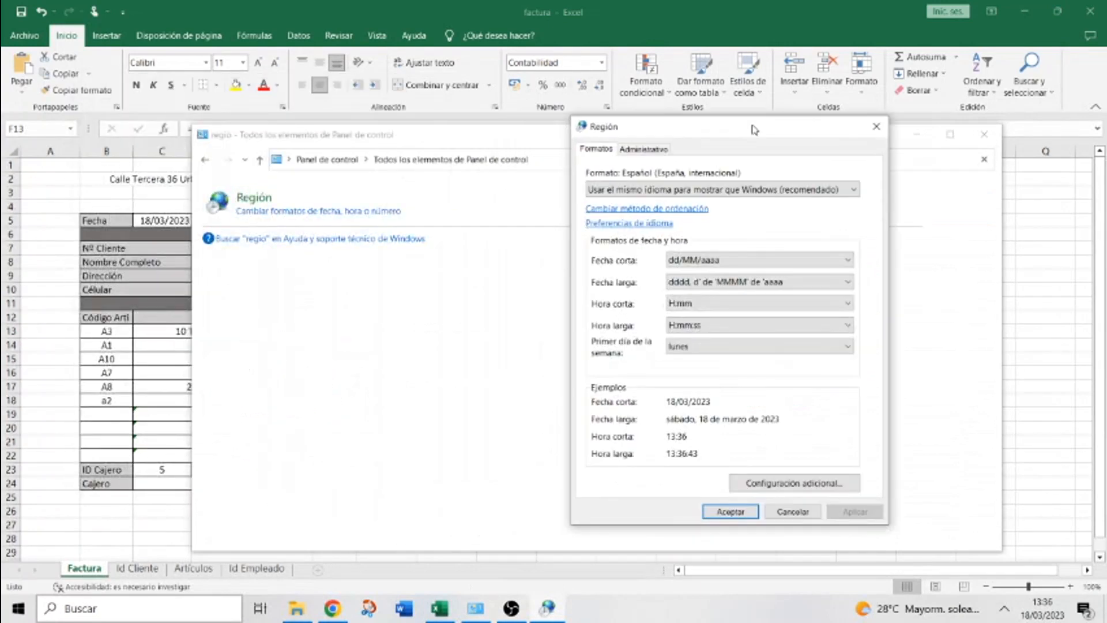
left_click(854, 190)
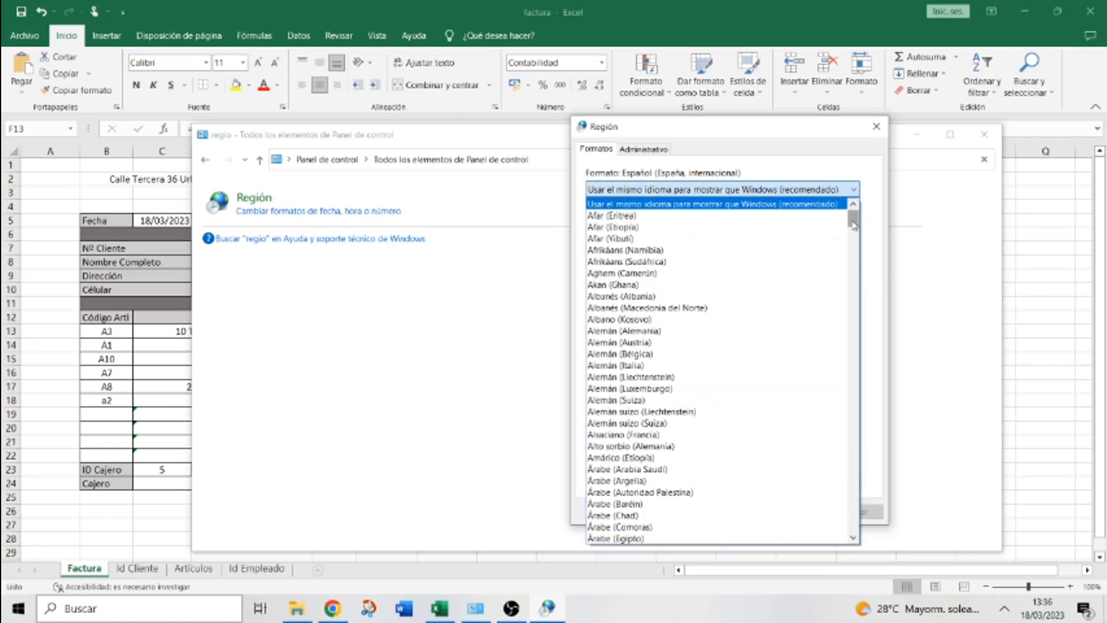
left_click_drag(854, 225, 851, 291)
left_click(731, 400)
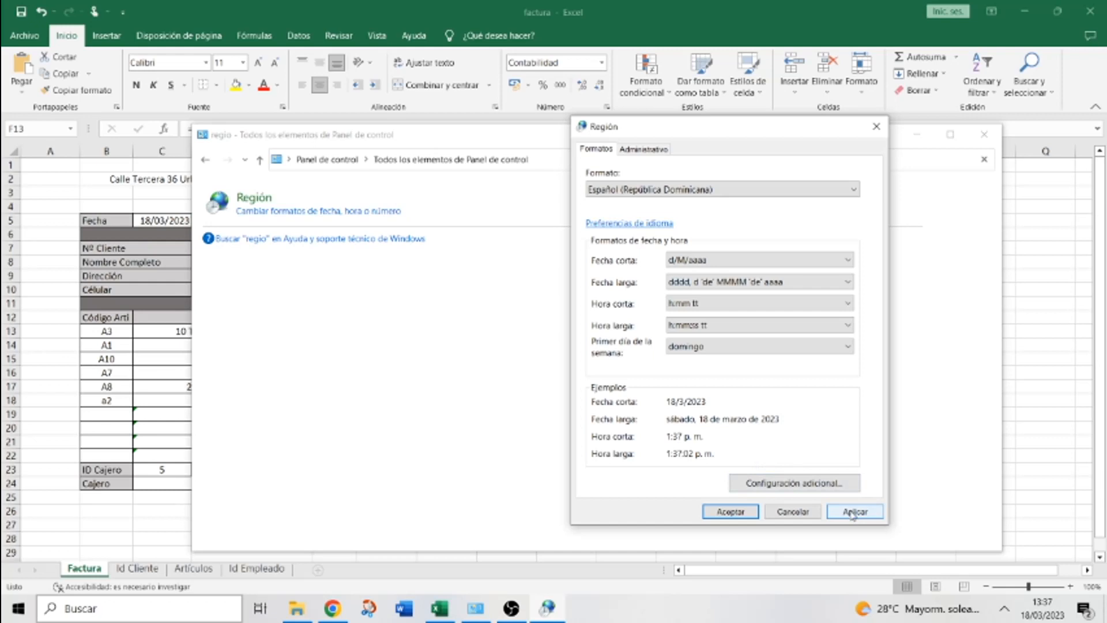
Set the Moneda symbol to RD$ under Configuración adicional, then apply and close Región
left_click(805, 483)
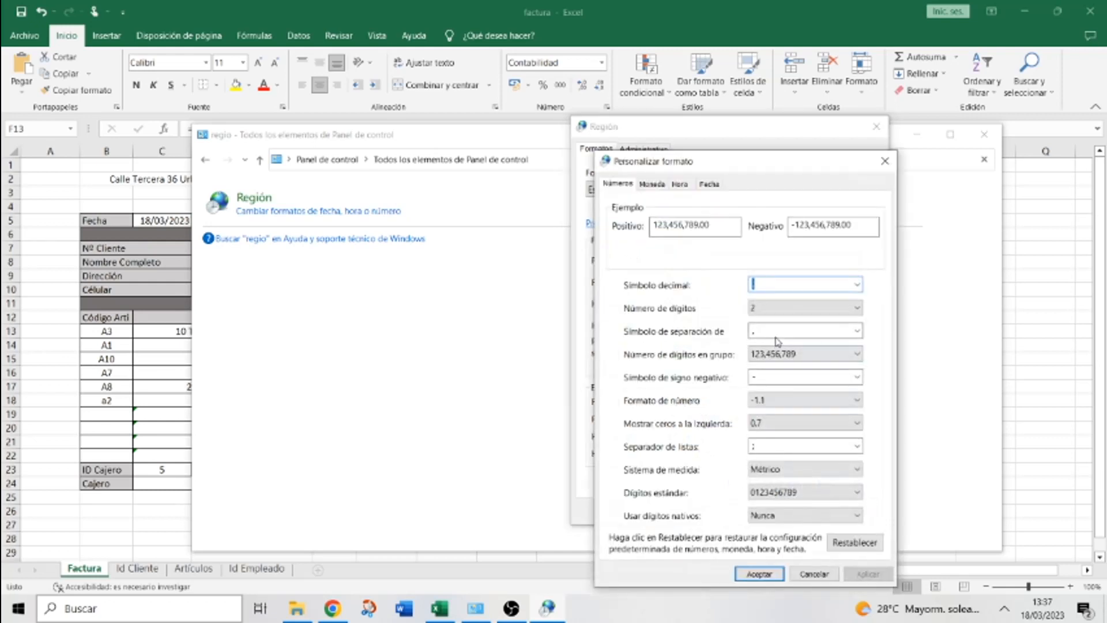
left_click(653, 184)
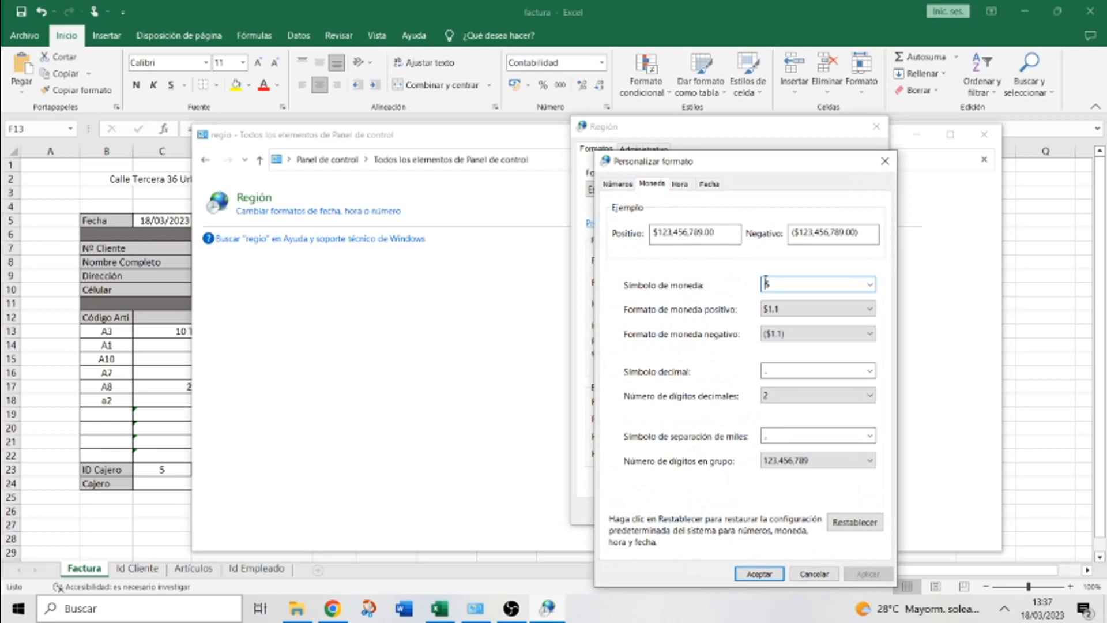
type("RD")
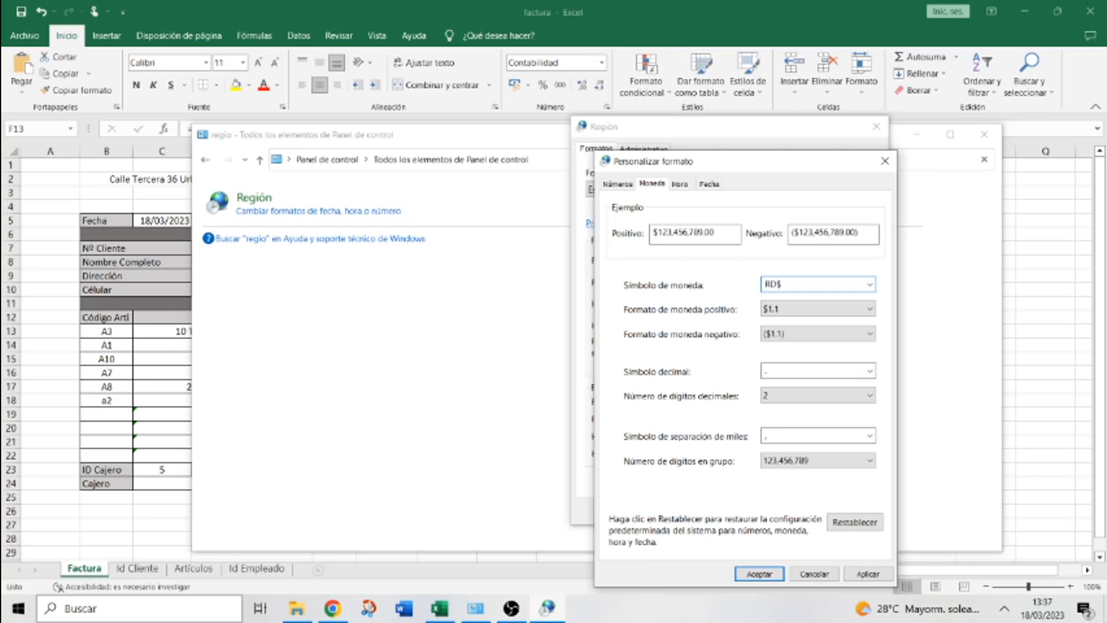
left_click(874, 577)
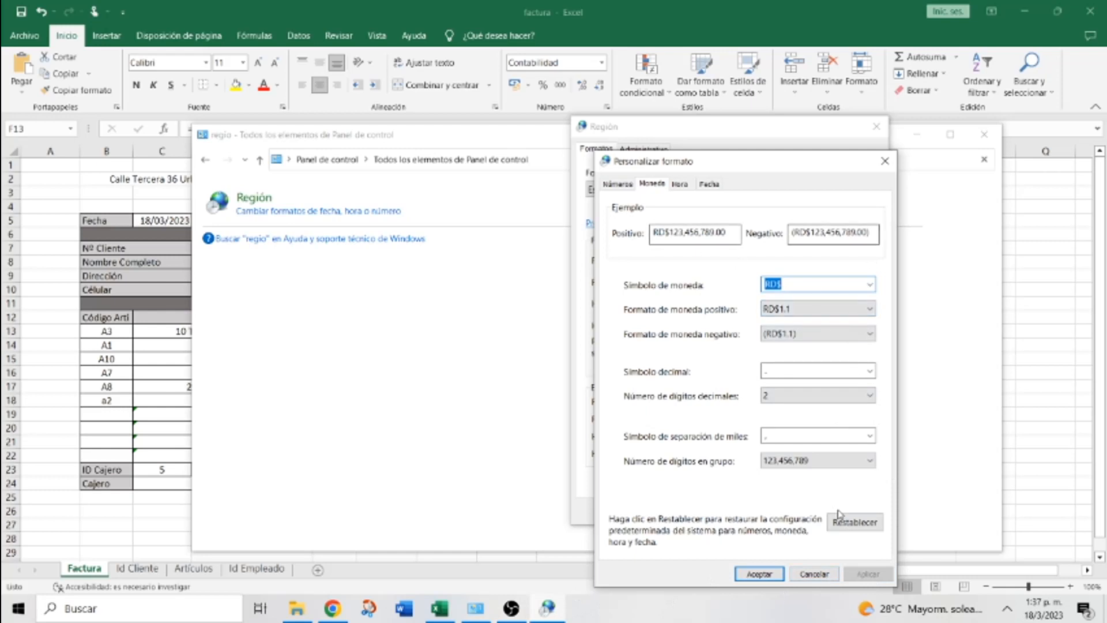
left_click(773, 574)
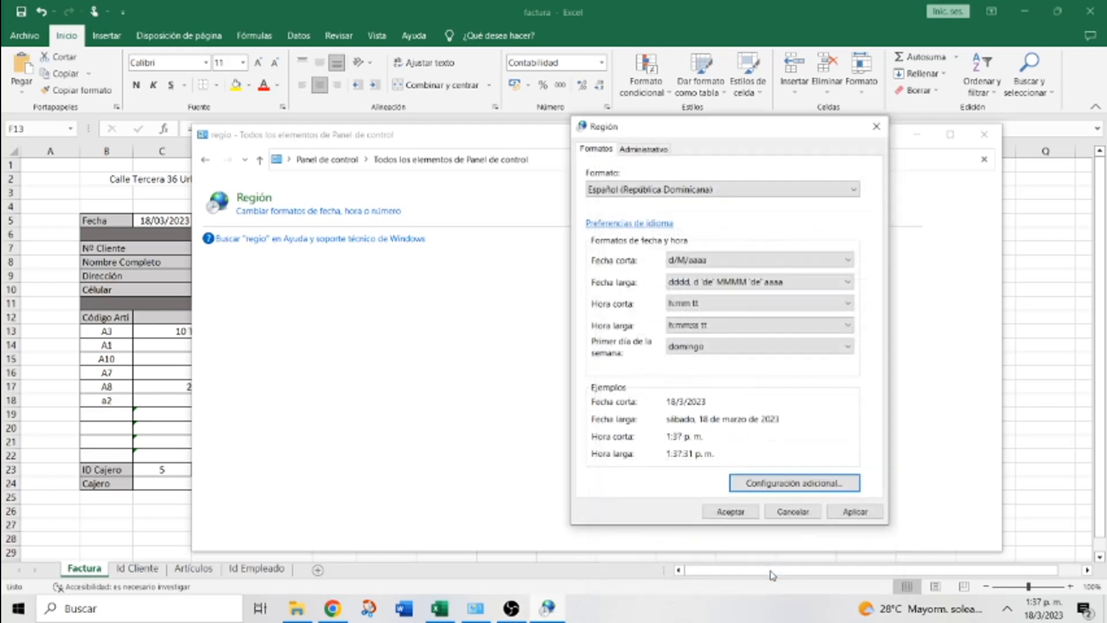
left_click(860, 514)
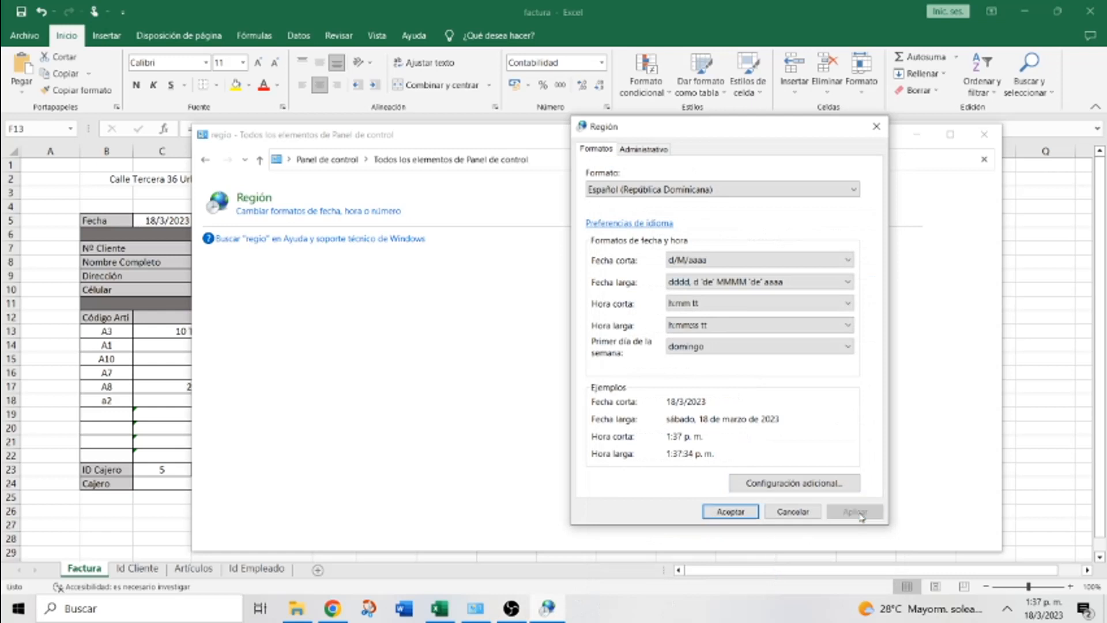
left_click(747, 514)
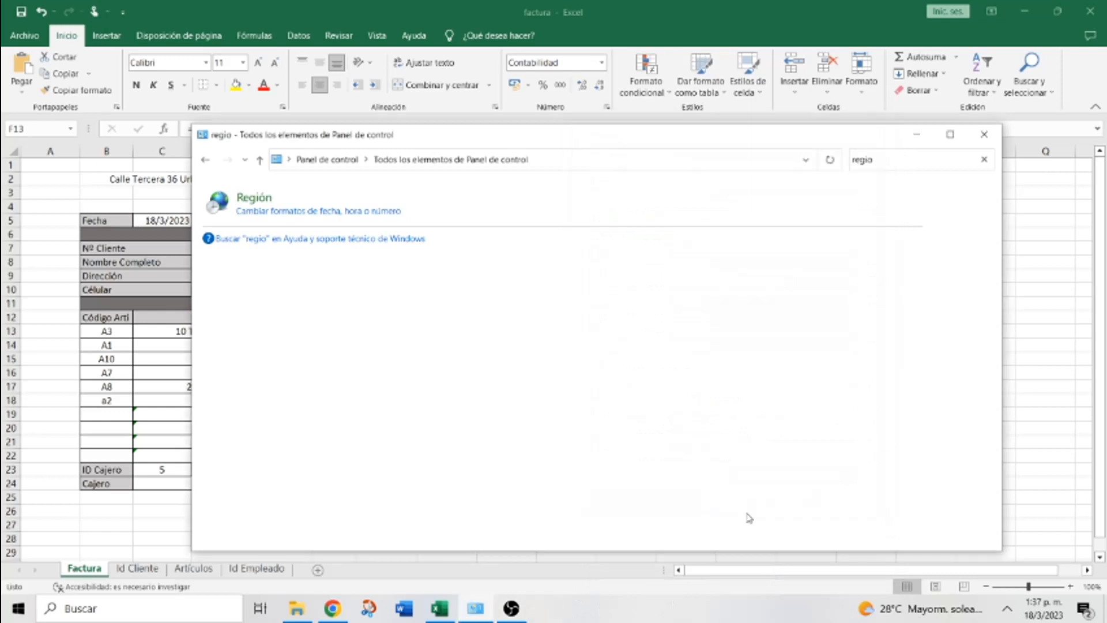
Save the factura workbook and close Excel
left_click(1064, 396)
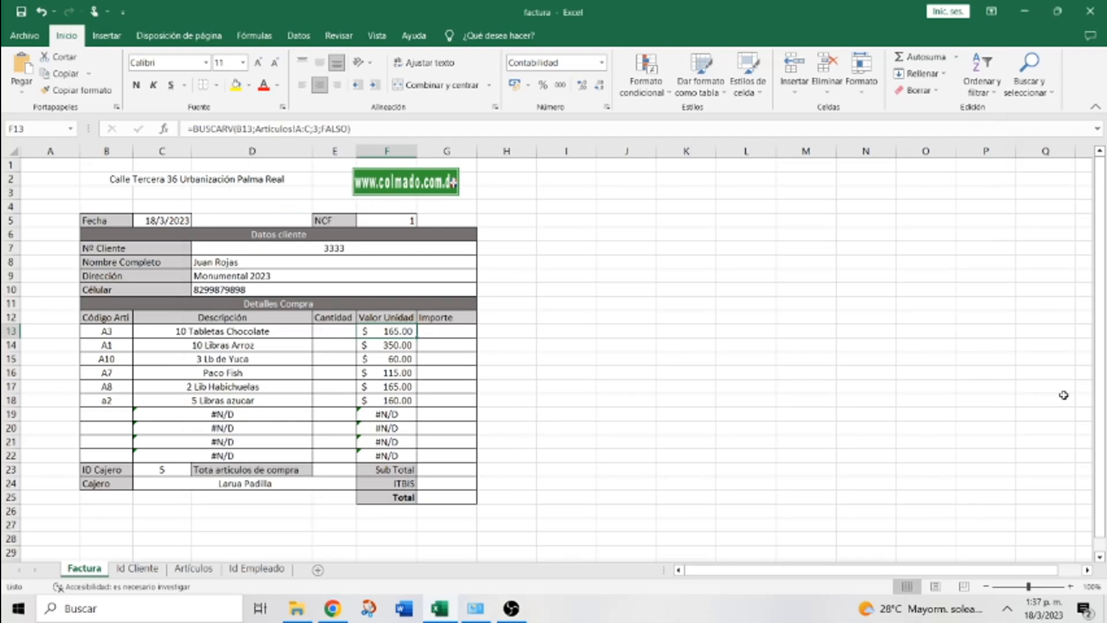
left_click(571, 370)
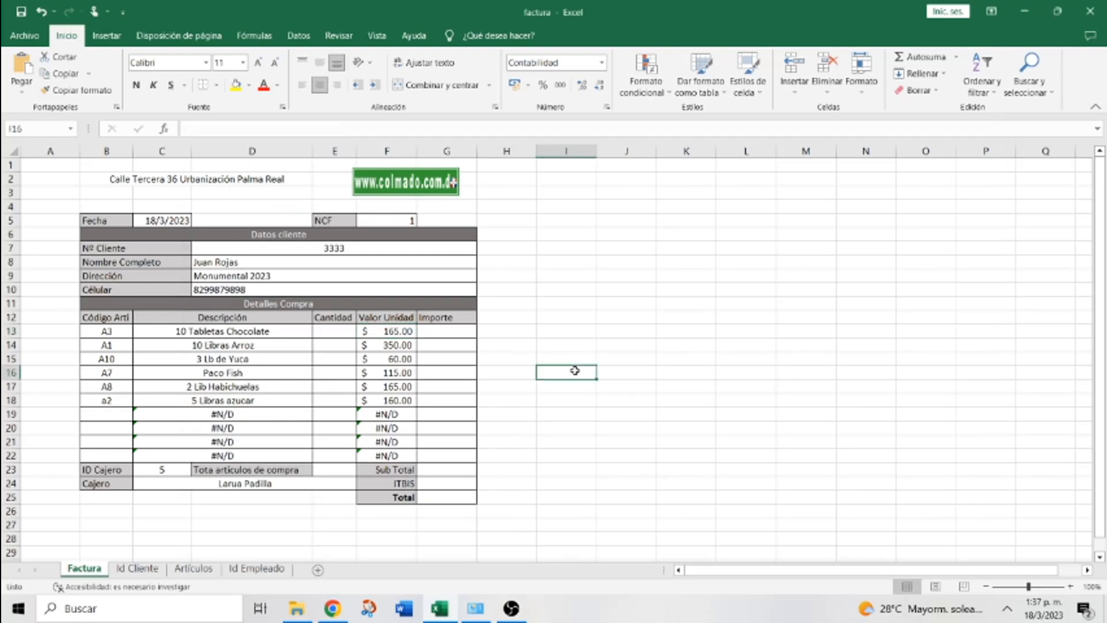
left_click(528, 86)
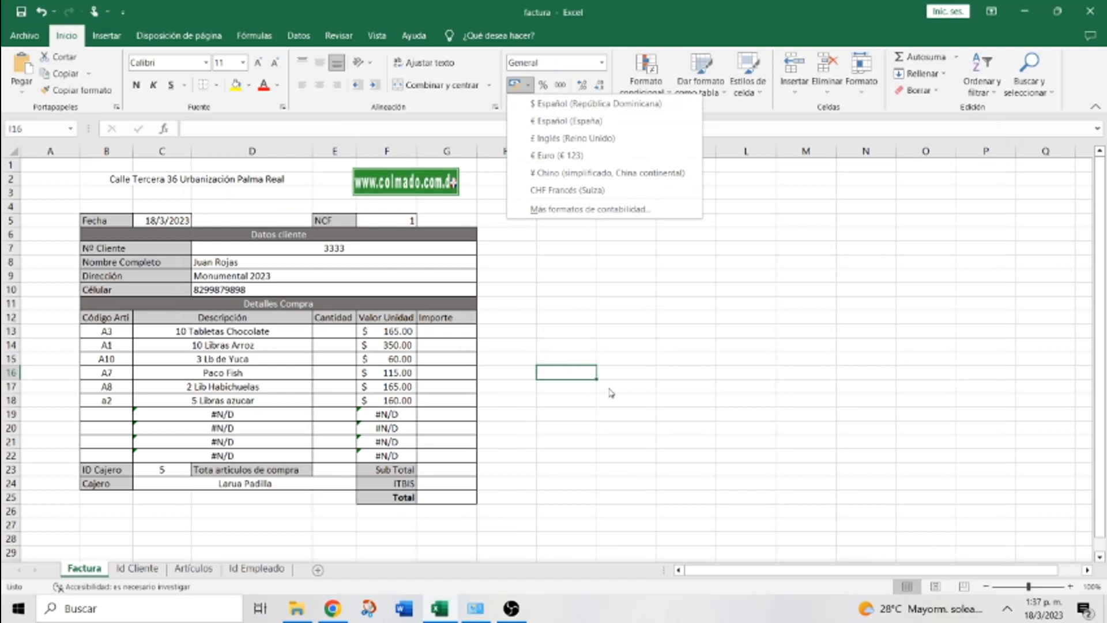
left_click(24, 17)
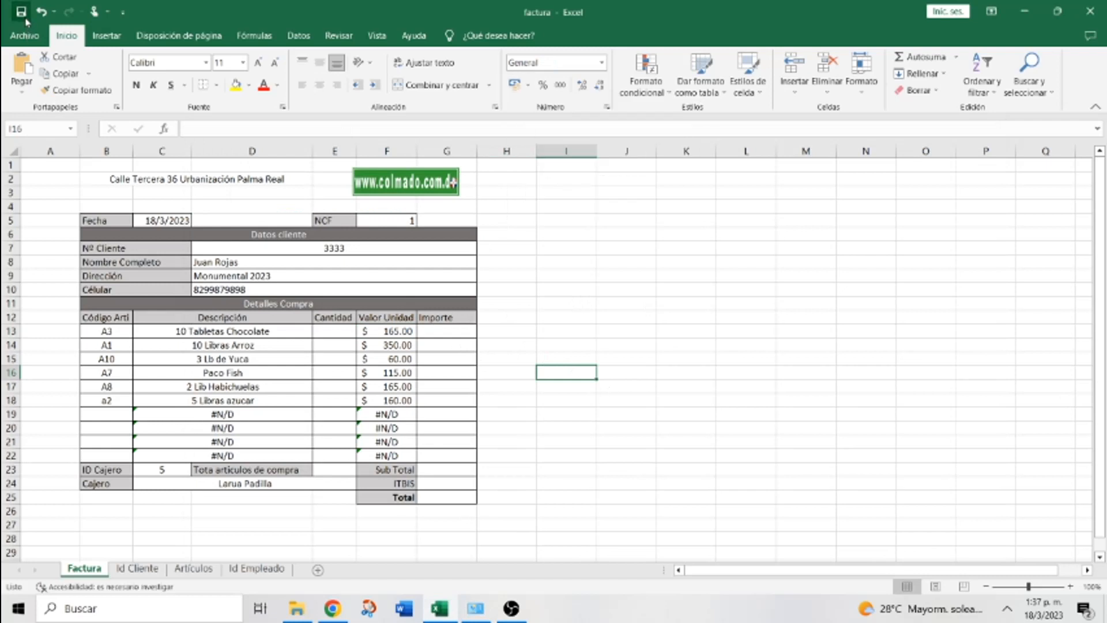
left_click(1087, 11)
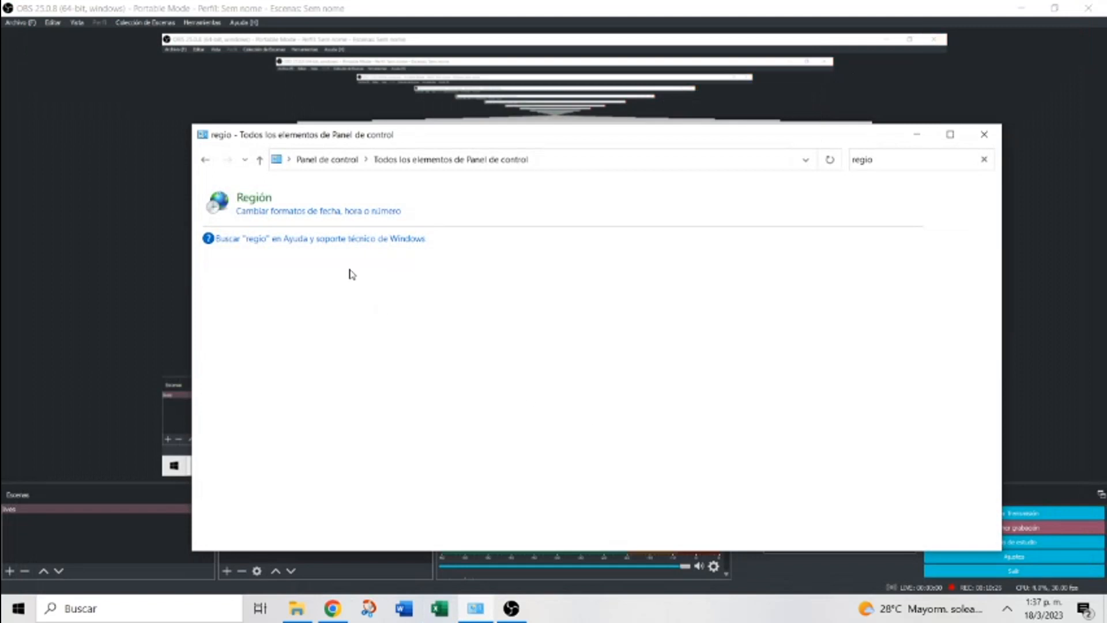
Prefix the Moneda currency symbol with RD to make it RD$, then apply and confirm
left_click(298, 215)
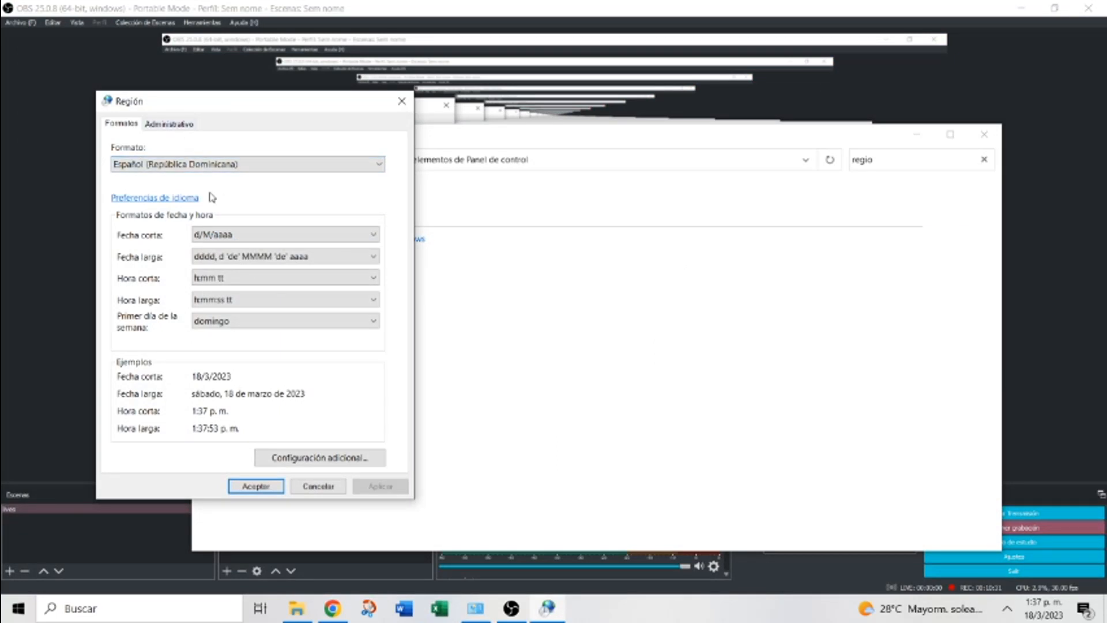
left_click(322, 457)
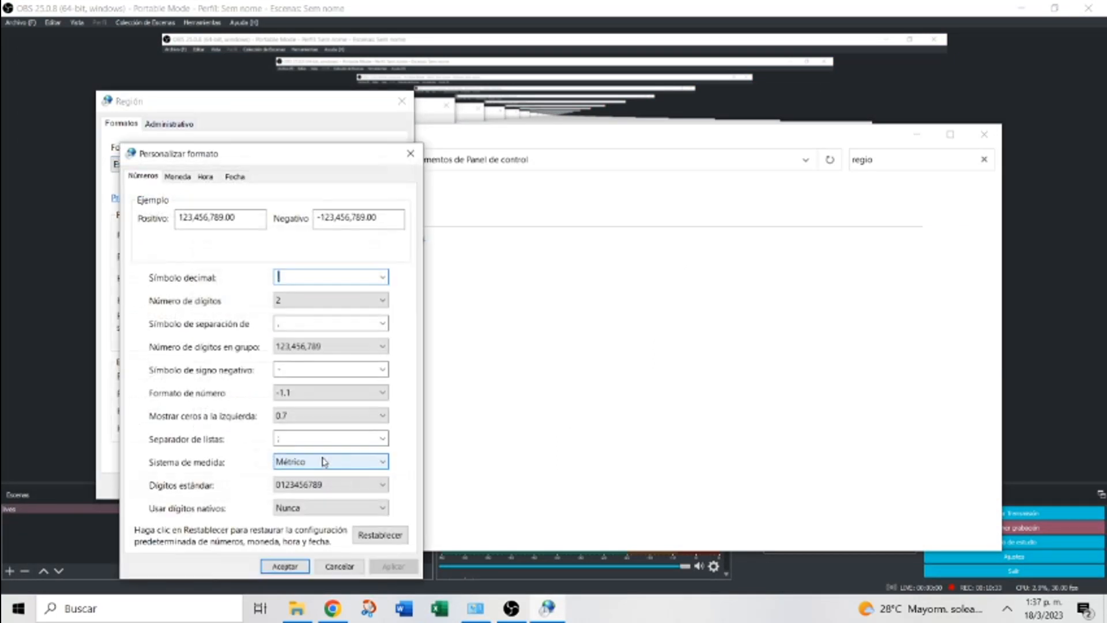
left_click(178, 177)
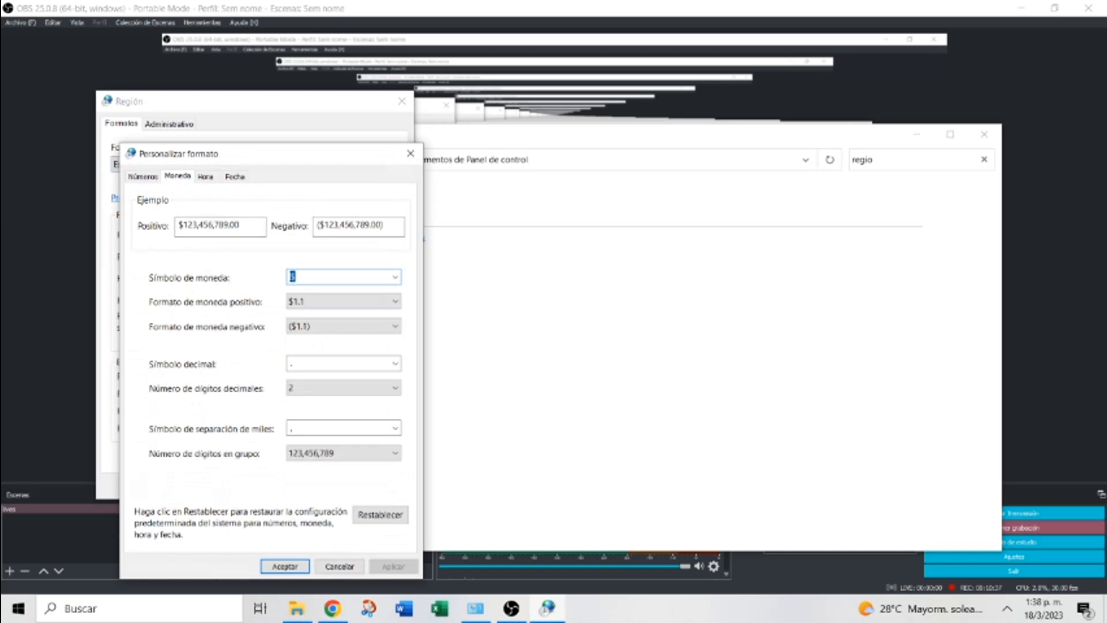
left_click(291, 276)
type("RD")
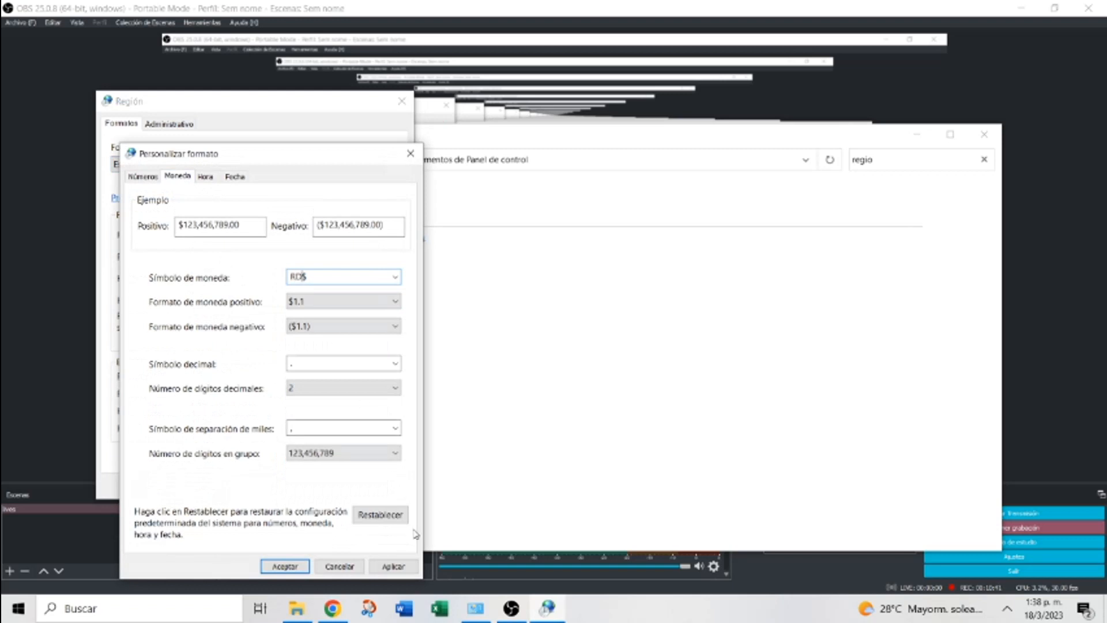
left_click(398, 567)
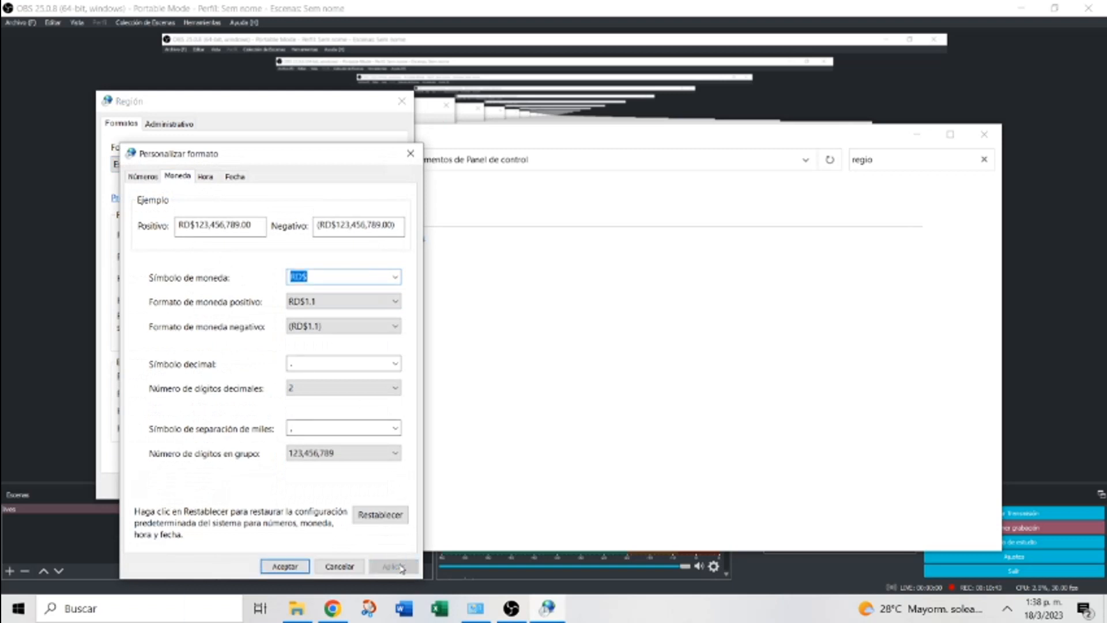
left_click(284, 567)
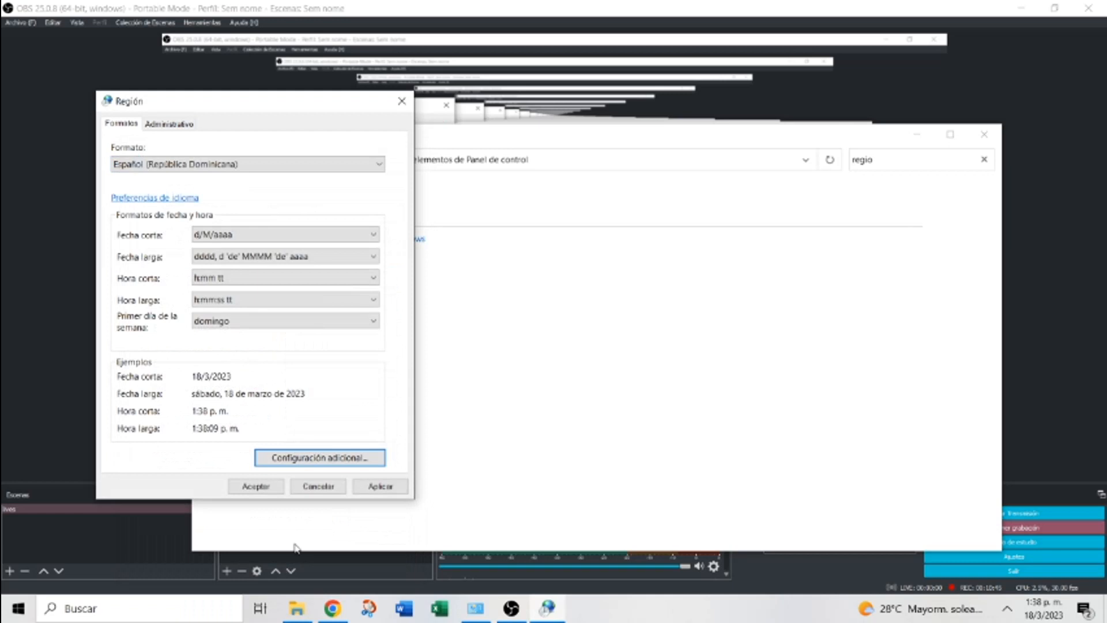
Check that the currency symbol reads RD$, then start Excel
left_click(331, 459)
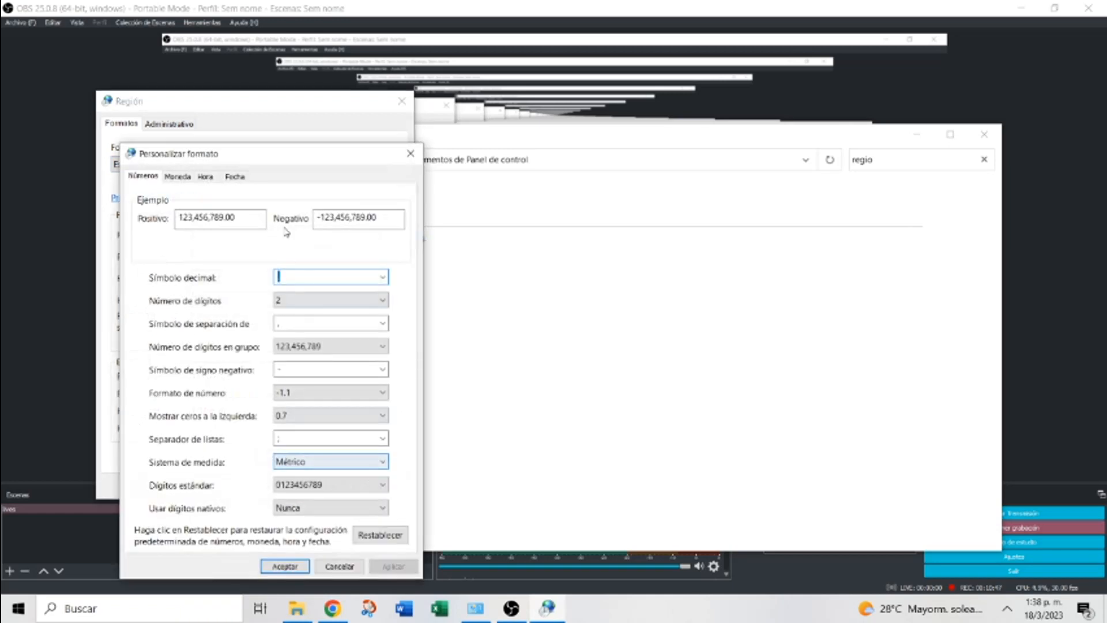
left_click(177, 176)
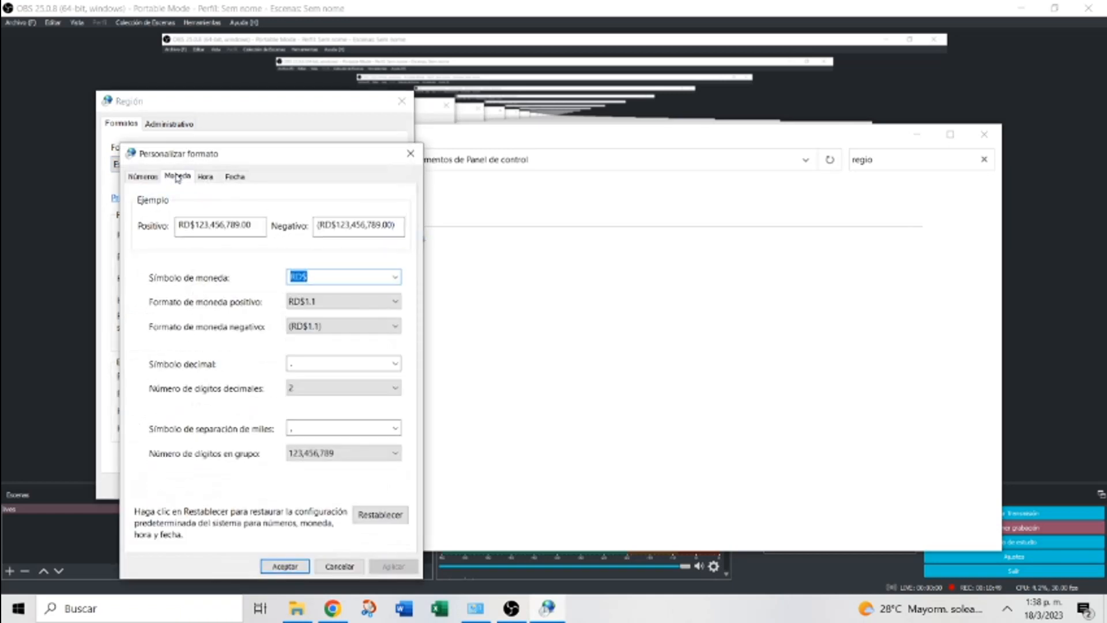
left_click(285, 566)
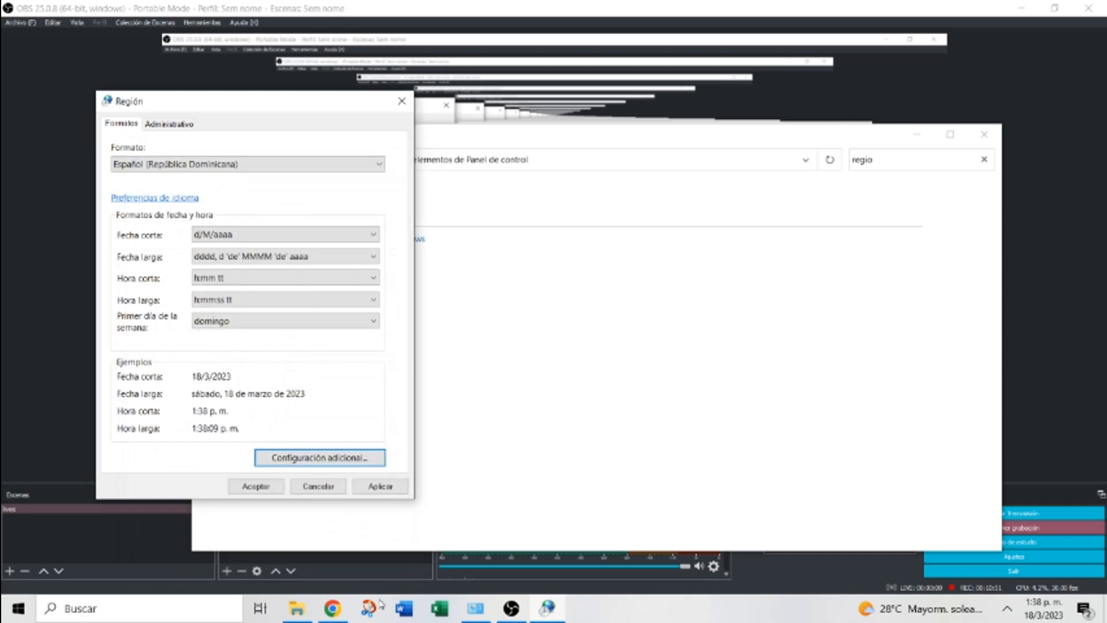
left_click(439, 612)
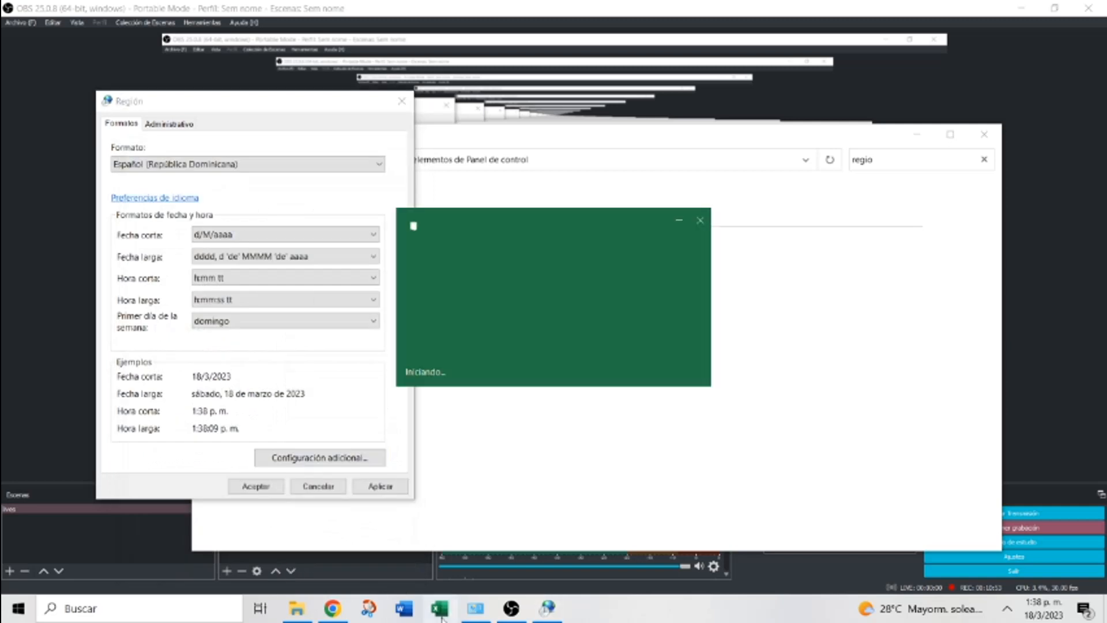
Open factura, give F13 the RD$ accounting format, and fill that format down to F22
left_click(237, 329)
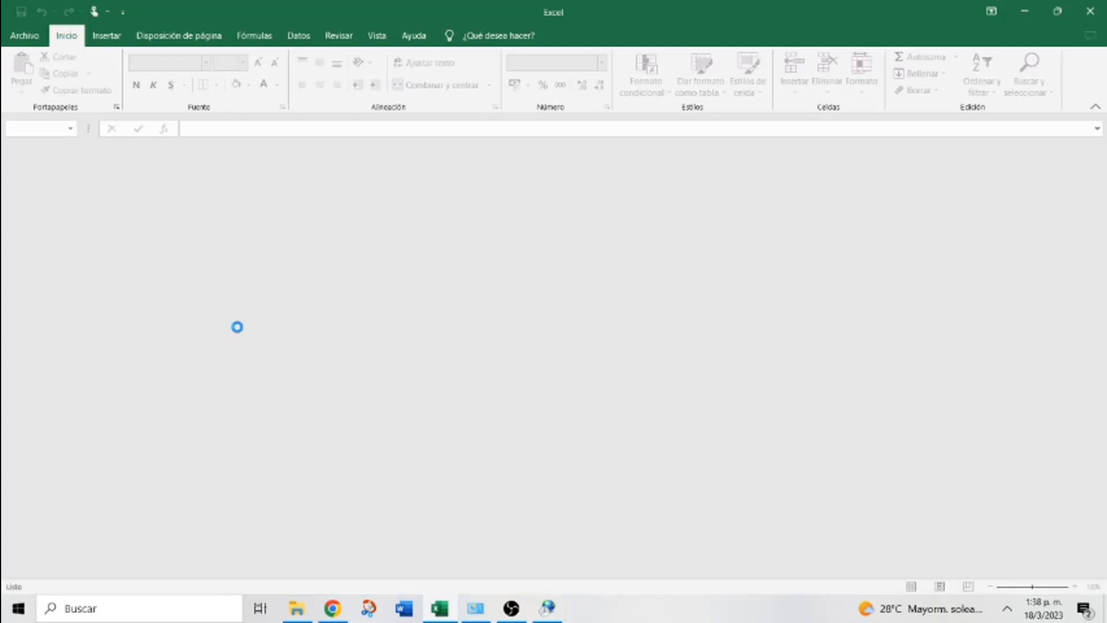
left_click(385, 351)
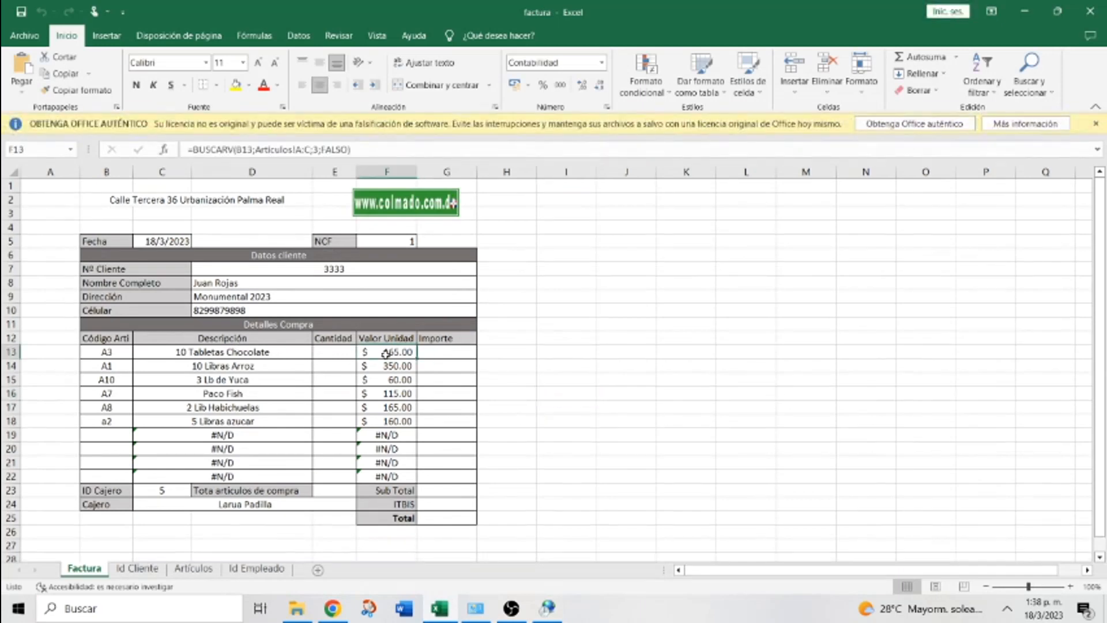
left_click(529, 87)
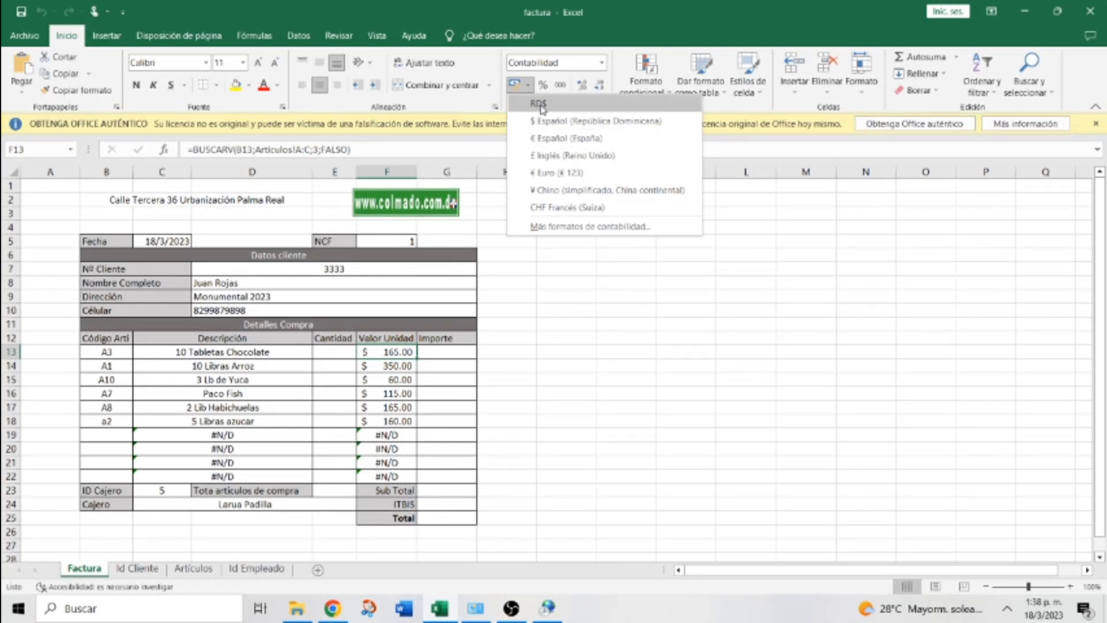
left_click(542, 108)
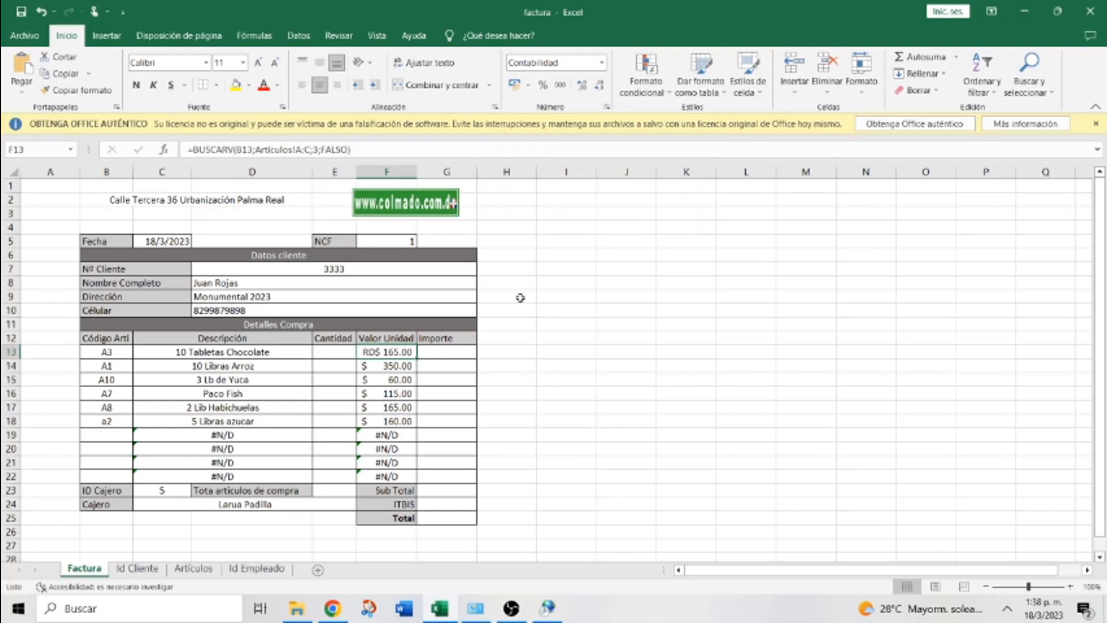
left_click_drag(416, 358, 419, 482)
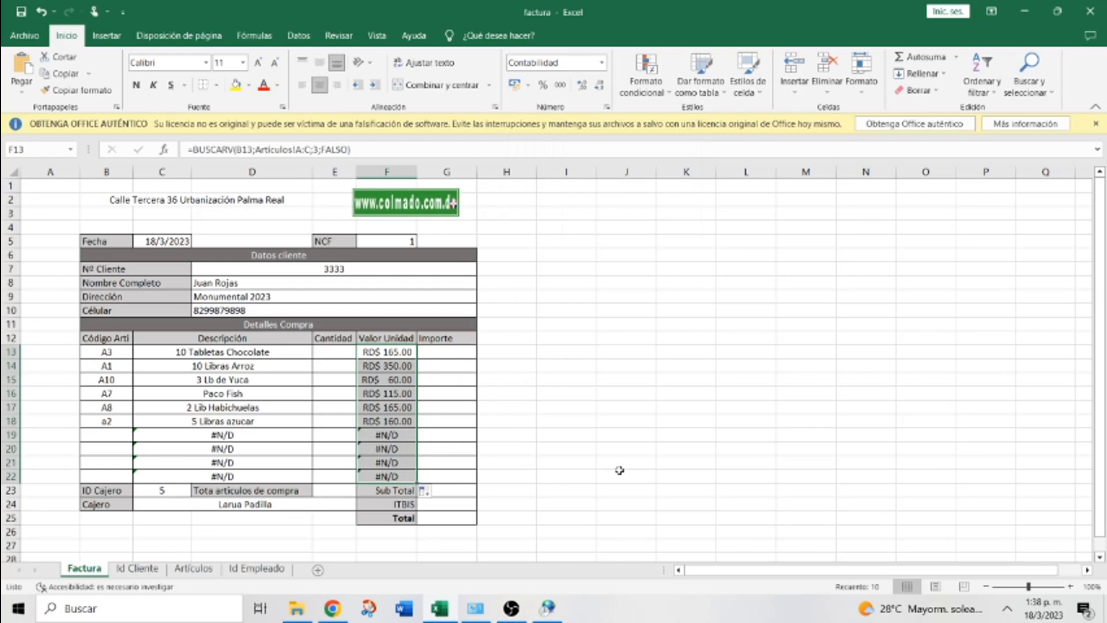
left_click(668, 486)
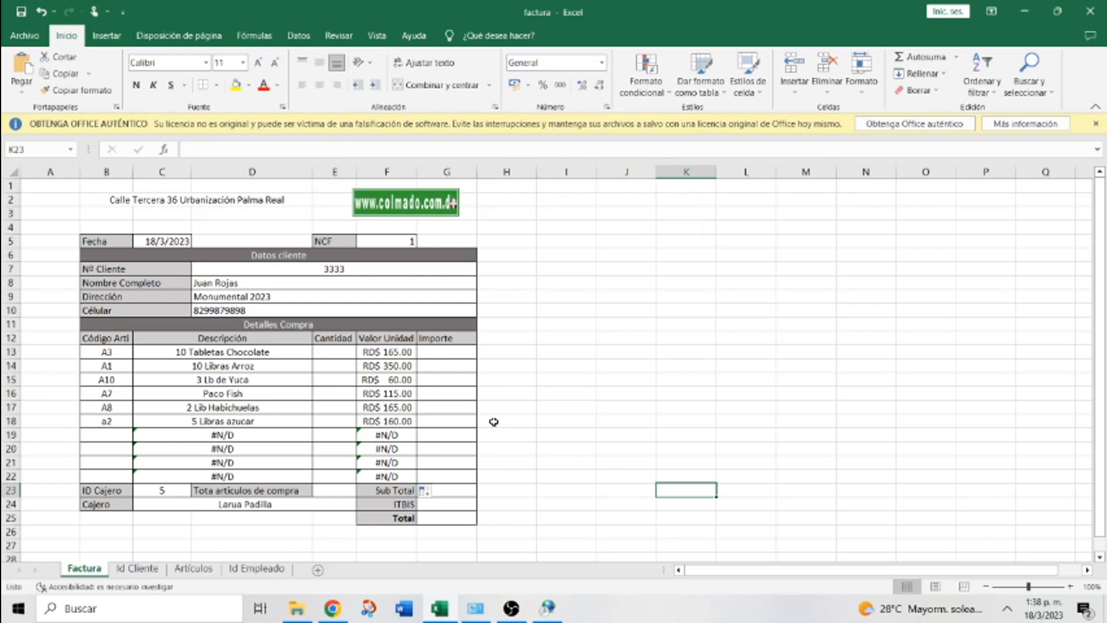
Enter code A5 in B19 so it shows 1000 gr Leche en polvo at RD$ 657.00
left_click(103, 434)
type("A")
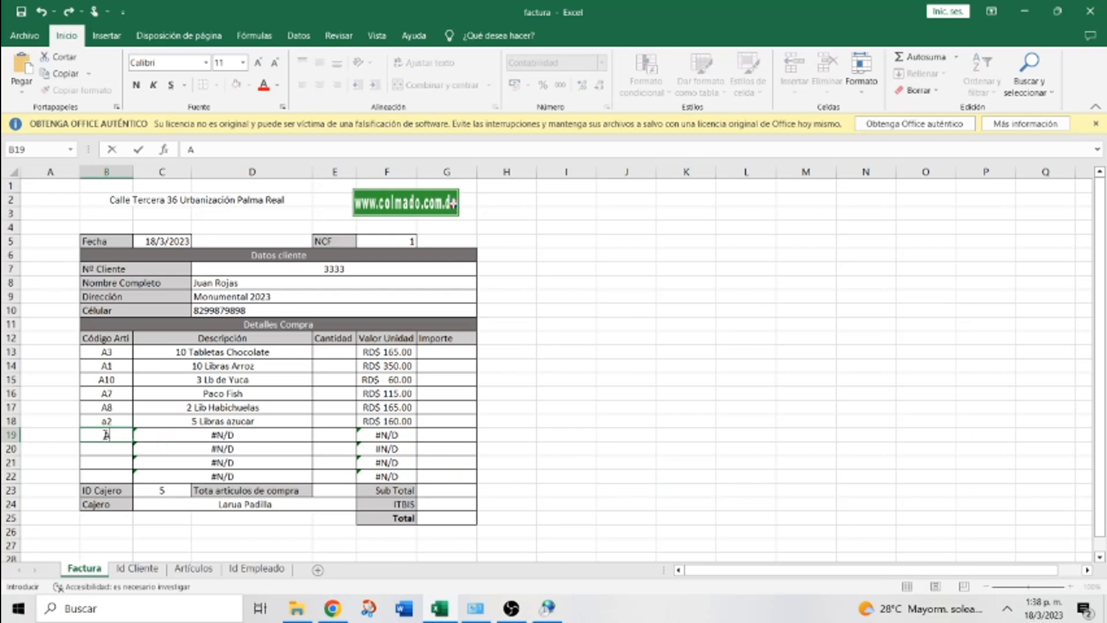
type("5")
key("Return")
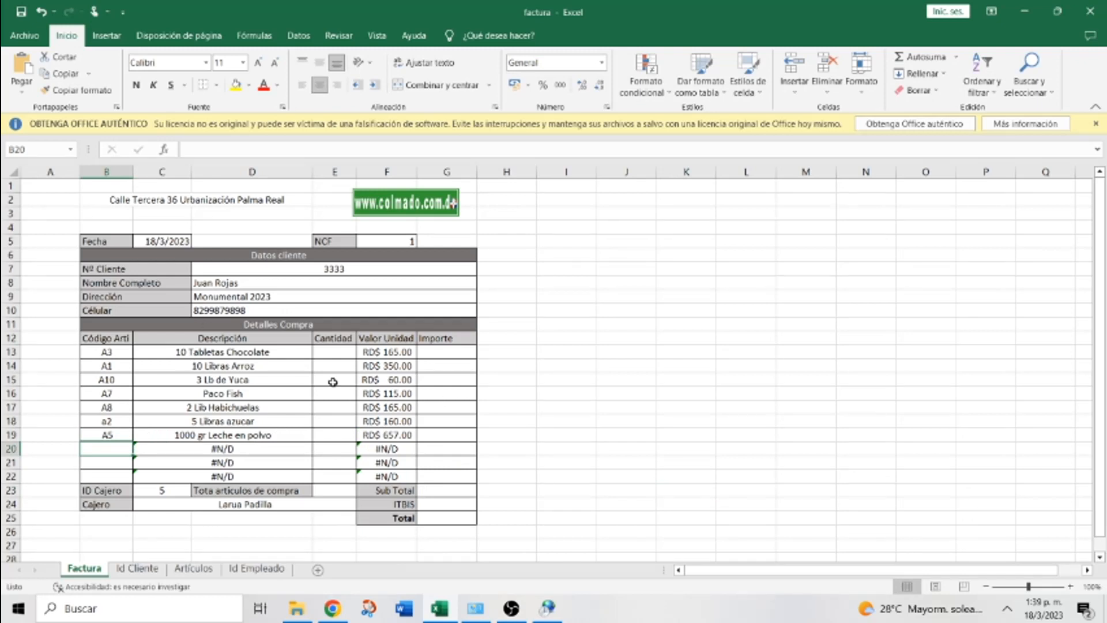
left_click(332, 351)
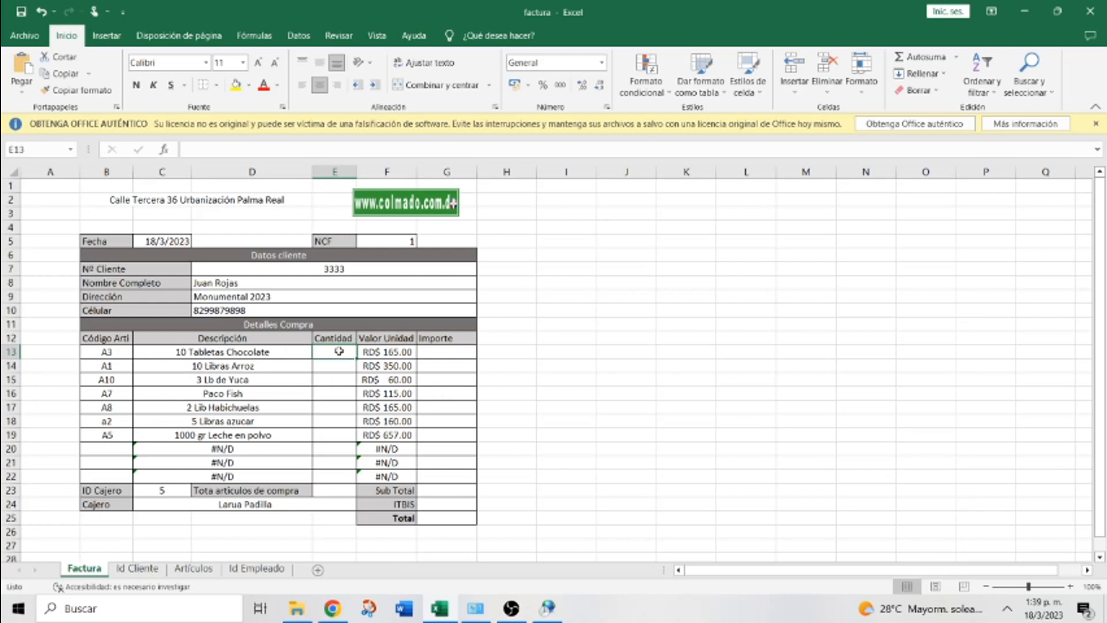
Enter quantity 2 in E13, then fill the Importe formula =F13*E13 from G13 to G22
type("2")
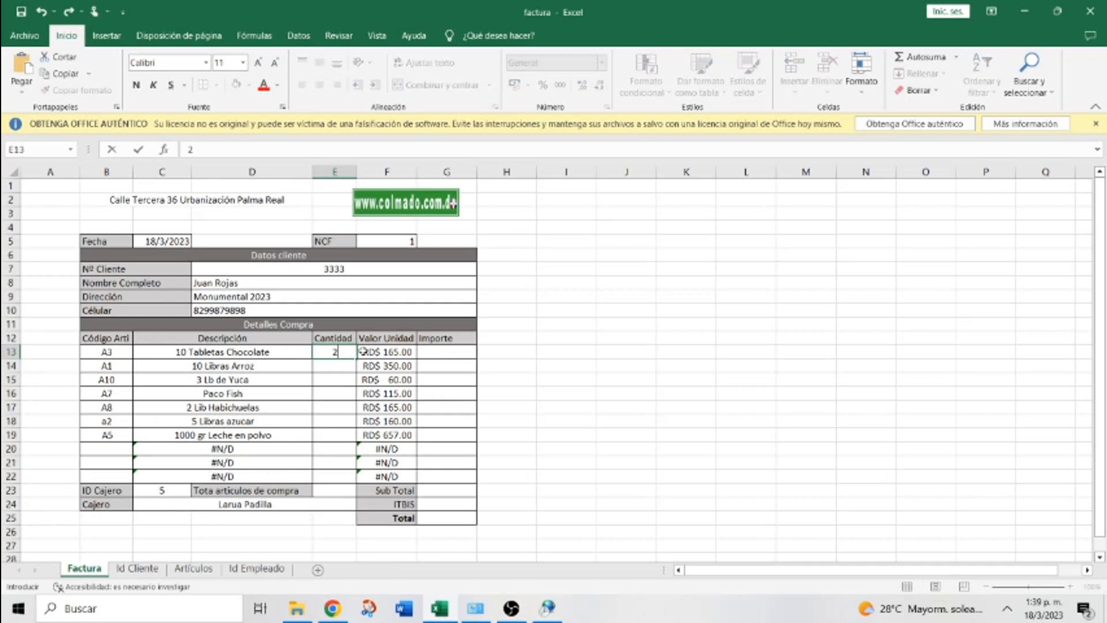
left_click(449, 356)
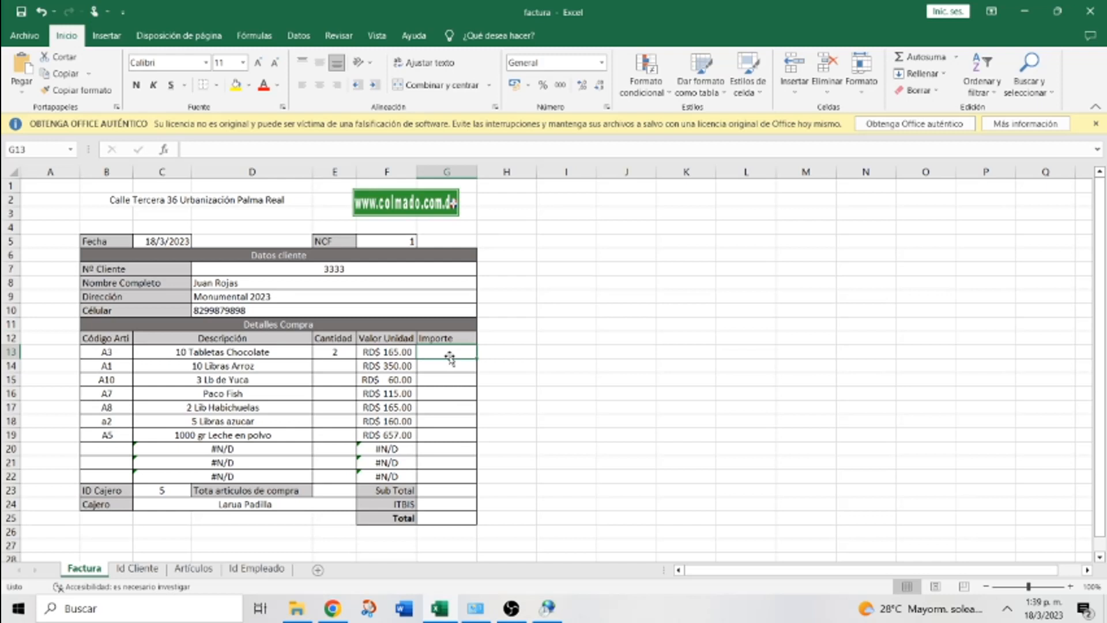
type("=")
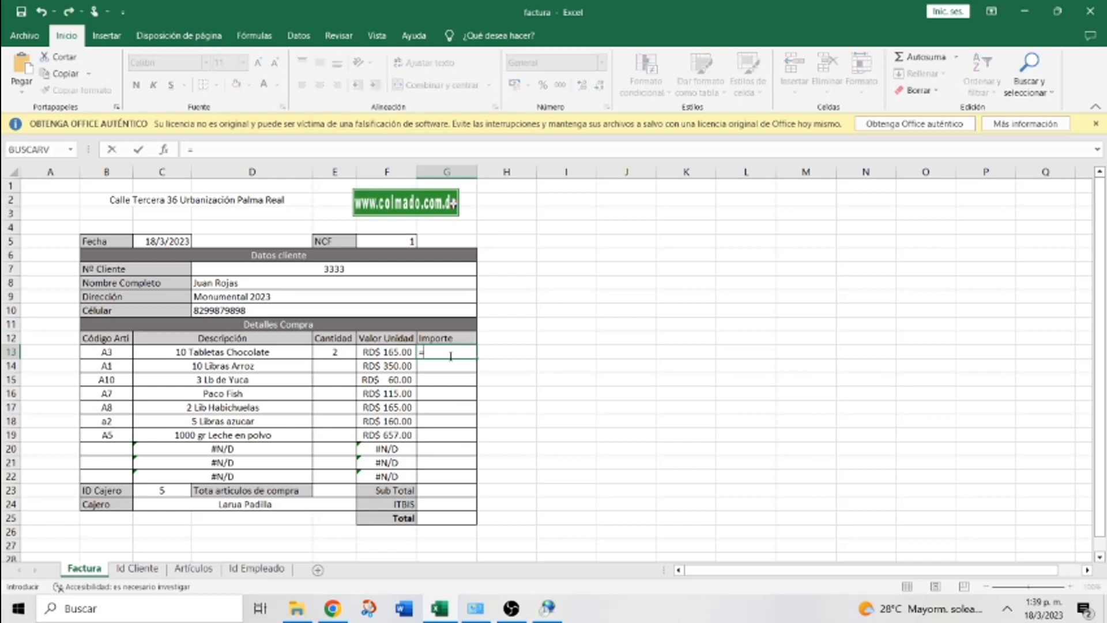
left_click(395, 351)
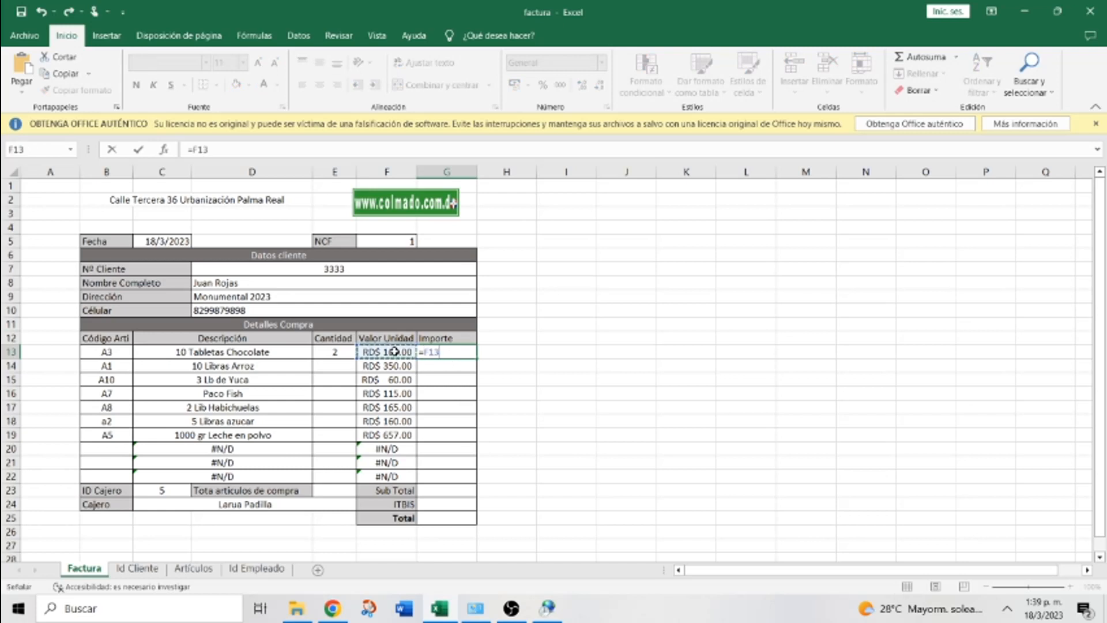
type("*")
left_click(338, 351)
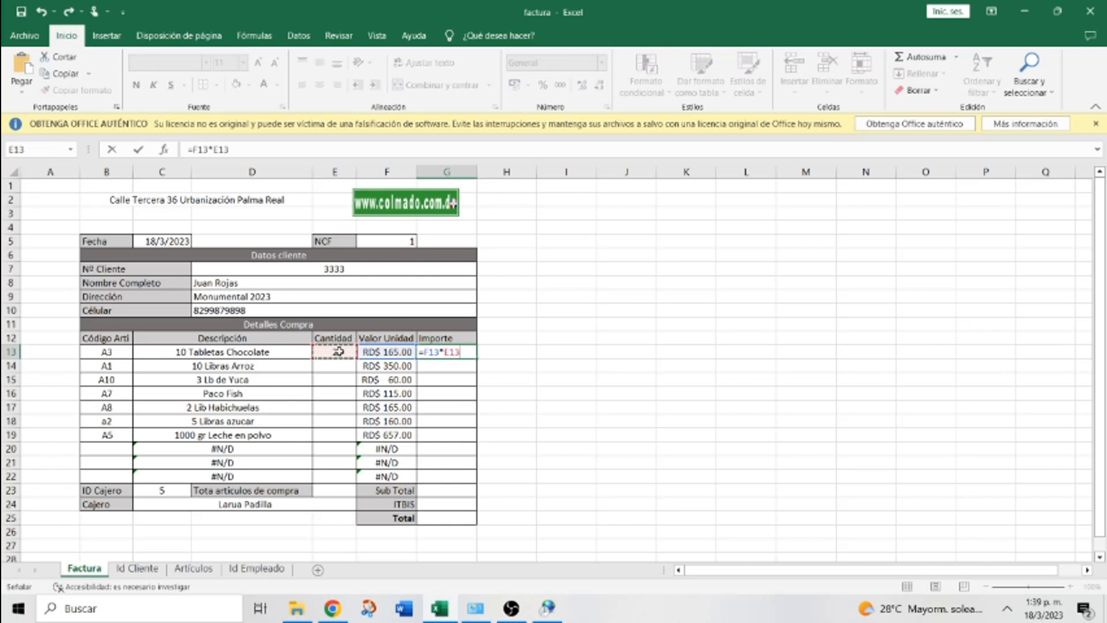
key("Return")
left_click(457, 351)
left_click_drag(478, 359, 472, 476)
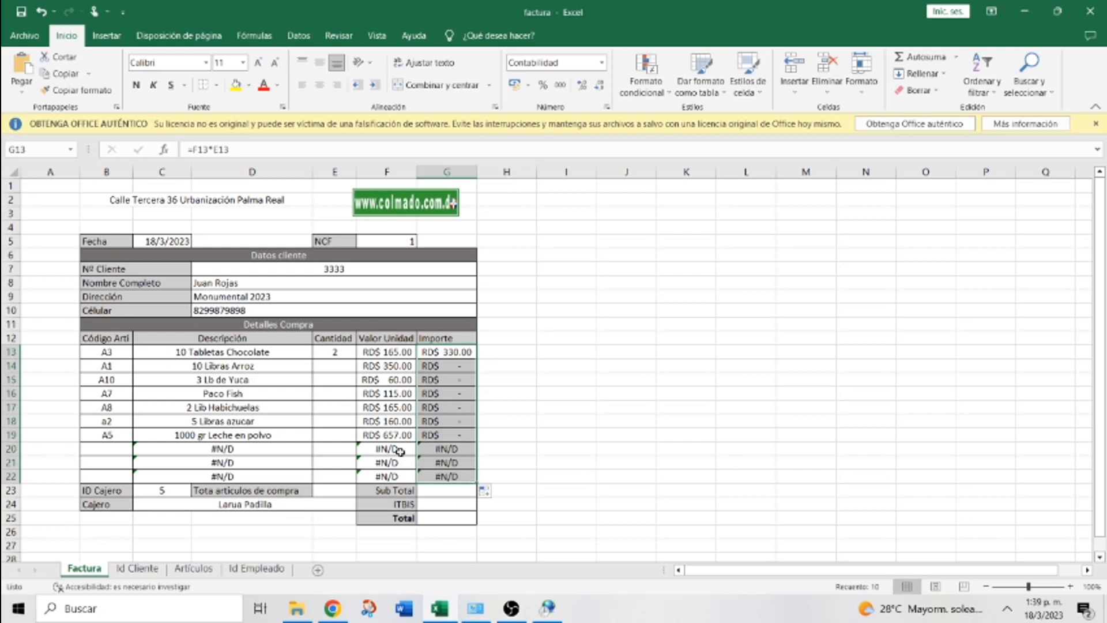
Enter quantities 1, 3, 3, 4, 6 and 7 in E14:E19 and widen column G to fit RD$ 4,599.00
left_click(331, 365)
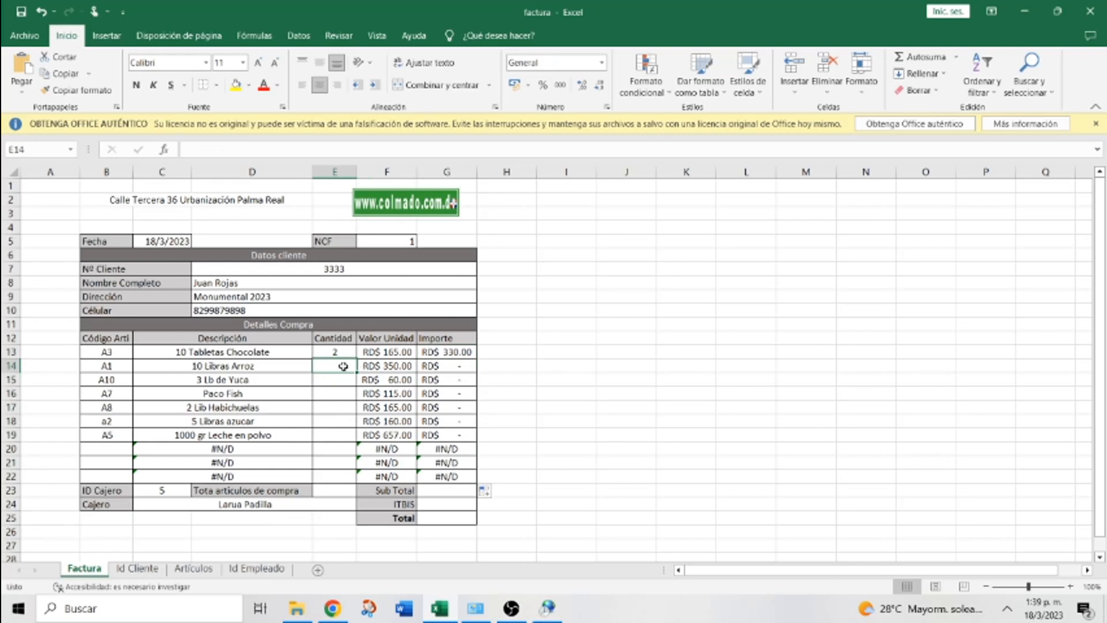
type("1")
key("Return")
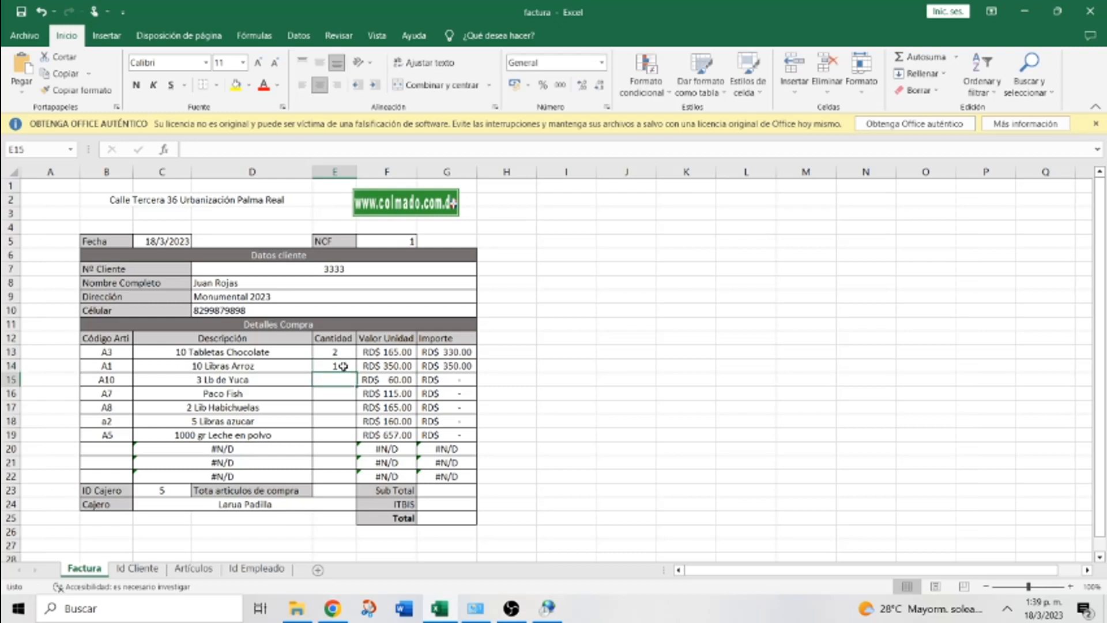
type("3")
key("Return")
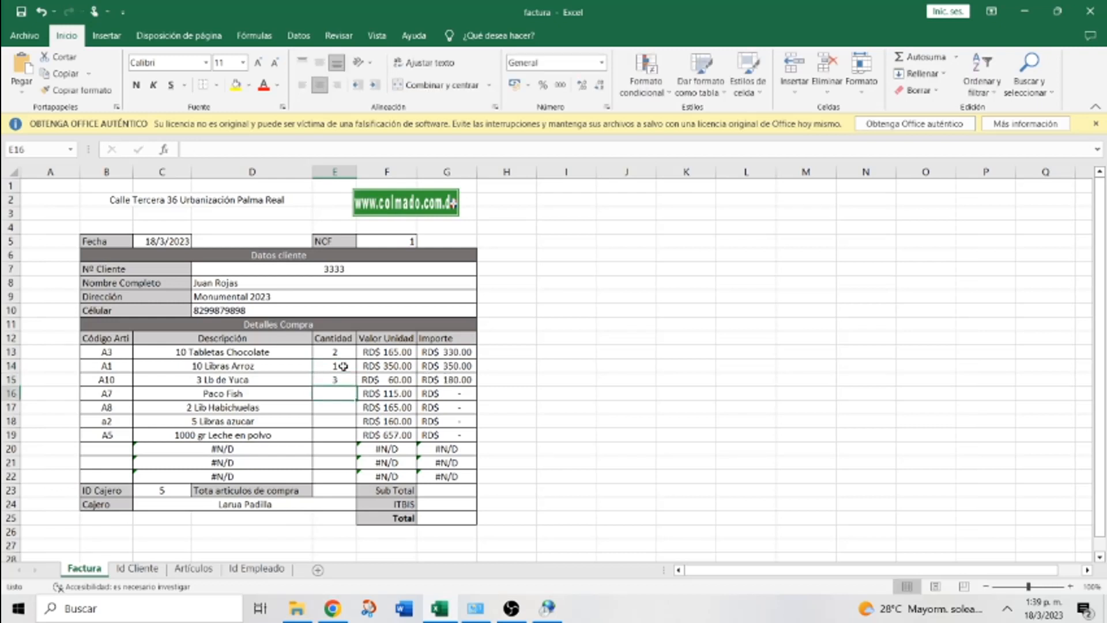
type("3")
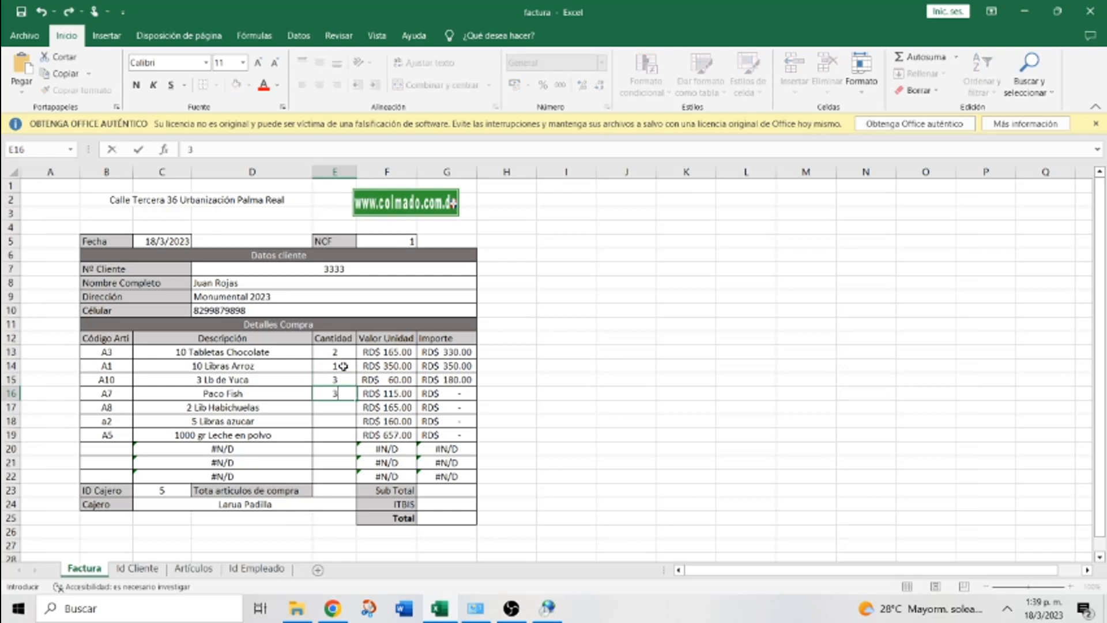
key("Return")
type("4")
key("Return")
type("6")
key("Return")
type("7")
key("Return")
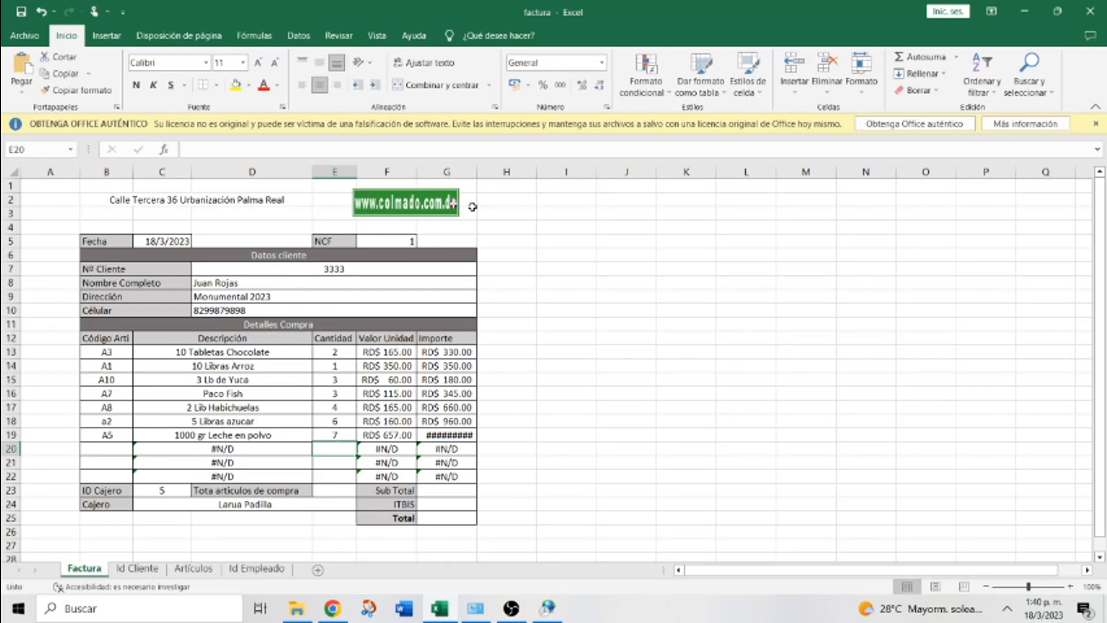
left_click_drag(476, 172, 489, 172)
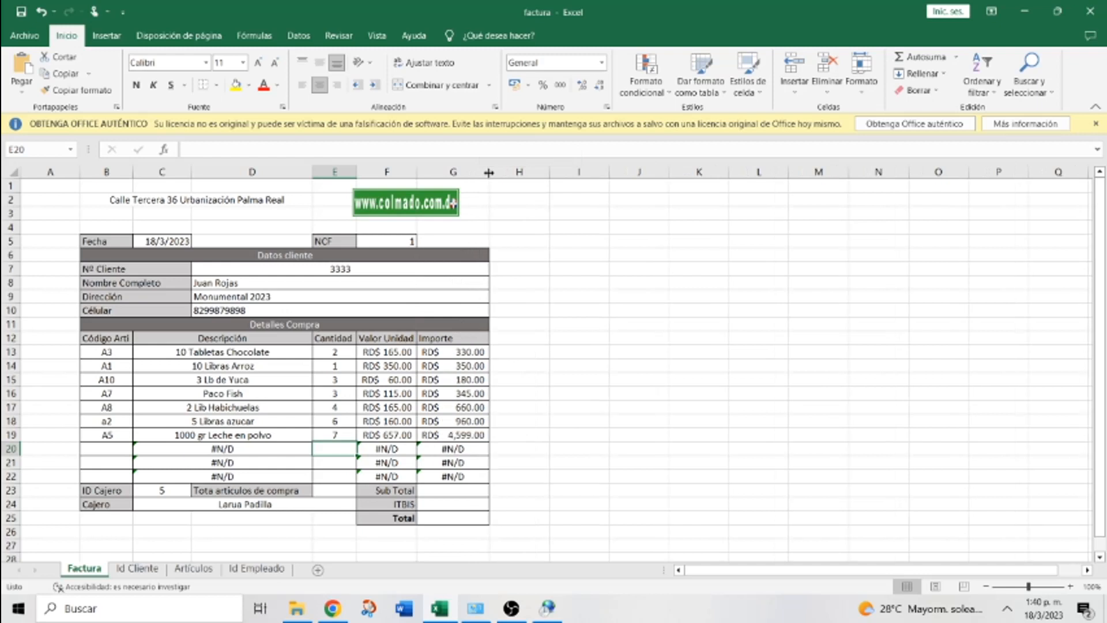
Put a trial AutoSum of the Importe amounts G13:G22 into Sub Total cell G23
left_click(446, 490)
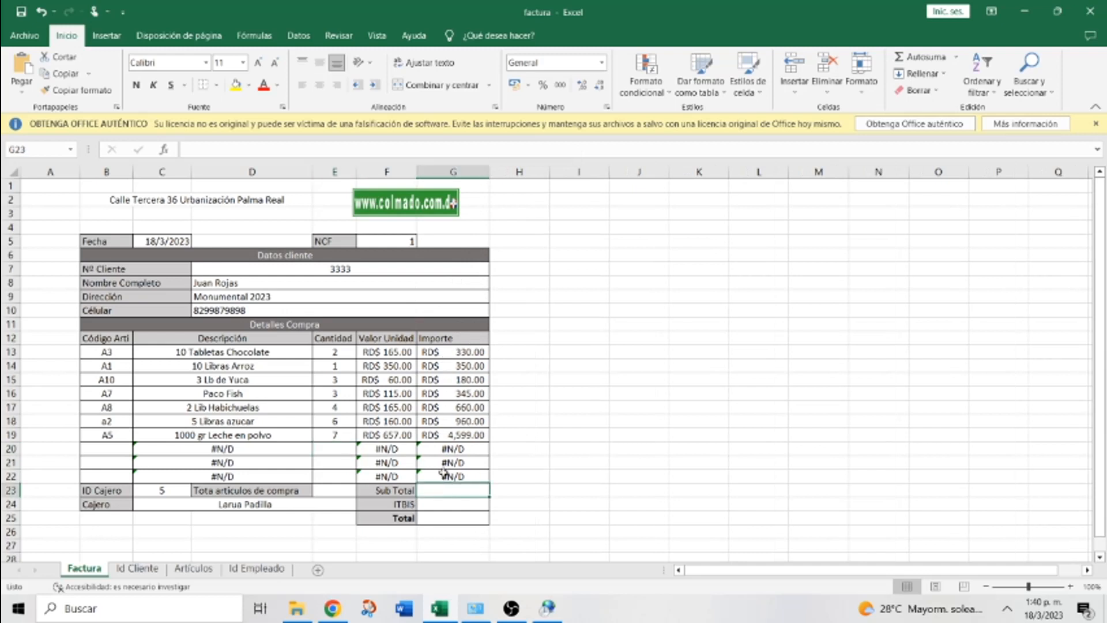
left_click(910, 60)
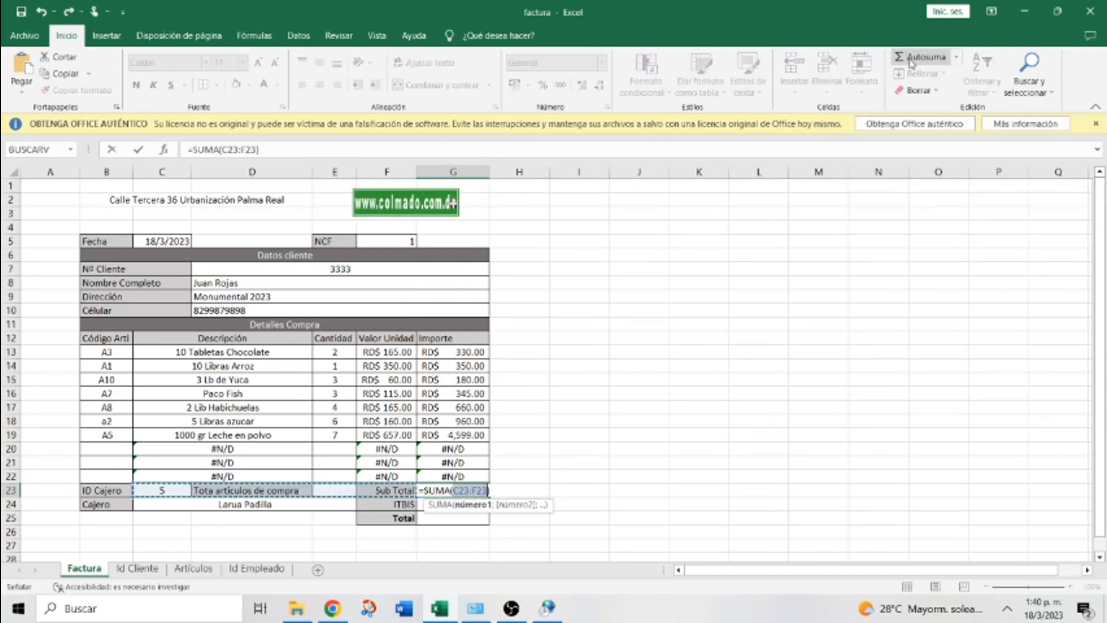
left_click_drag(487, 476, 473, 352)
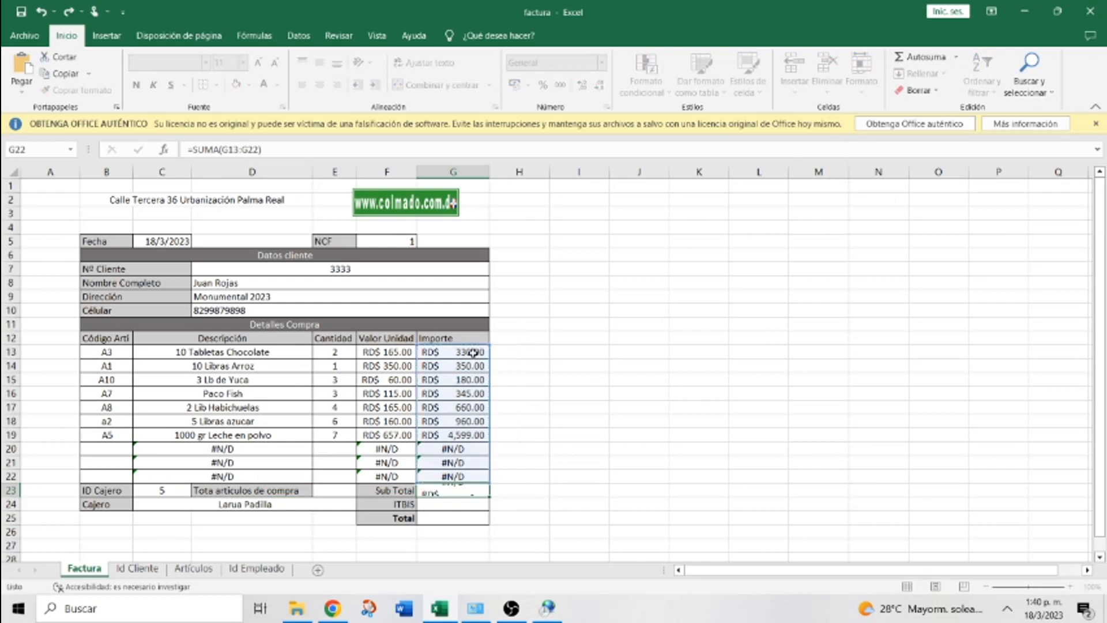
key("Return")
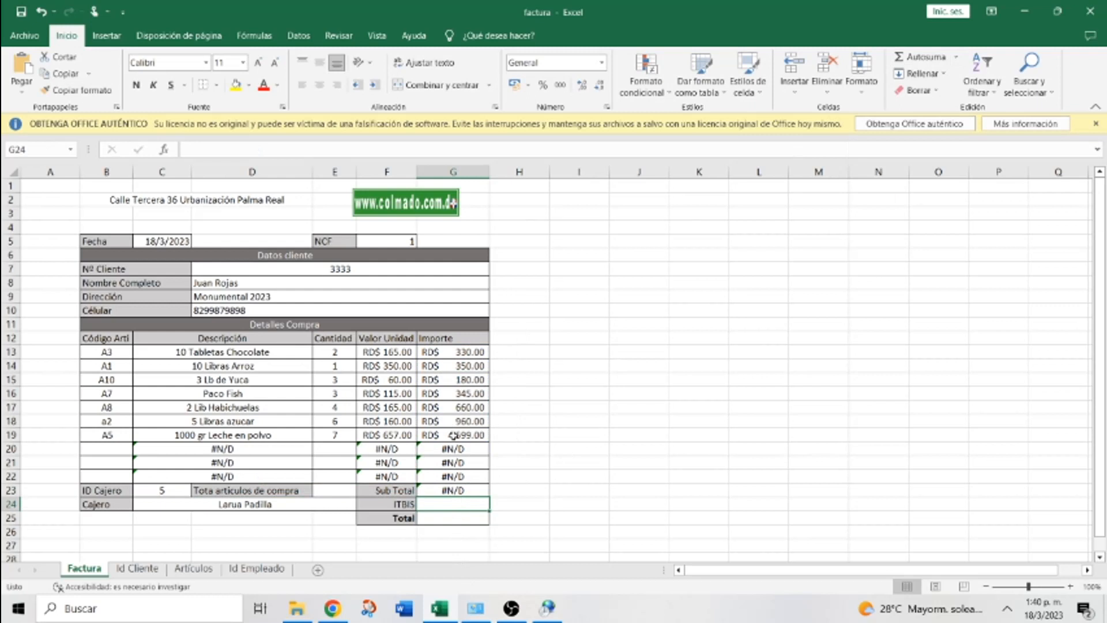
Undo the trial sum and widen column G to fit the Importe amounts, then reselect G23
left_click(42, 11)
left_click(42, 12)
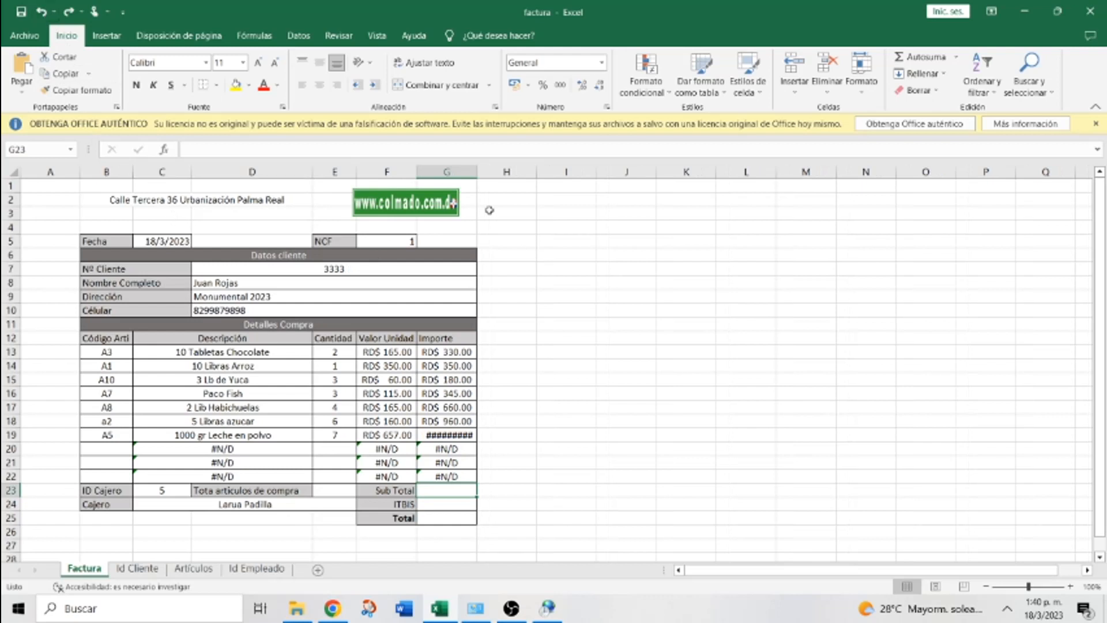
left_click_drag(478, 172, 483, 172)
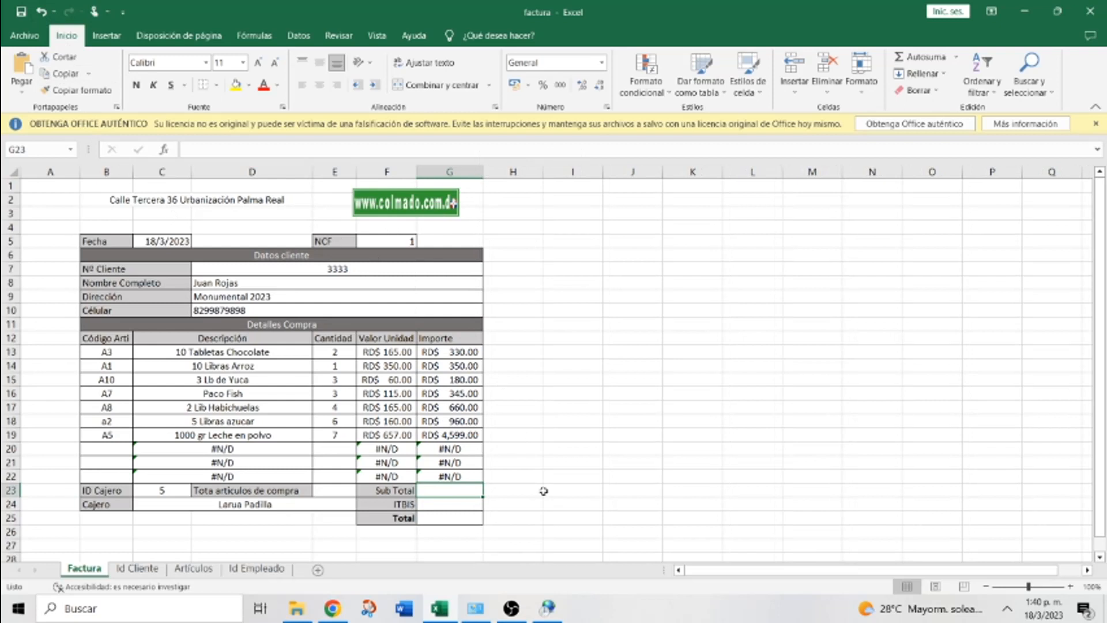
left_click(589, 507)
left_click(453, 488)
Enter =SUM(G13:G22) in Sub Total cell G23, which shows #N/D for now
left_click(916, 57)
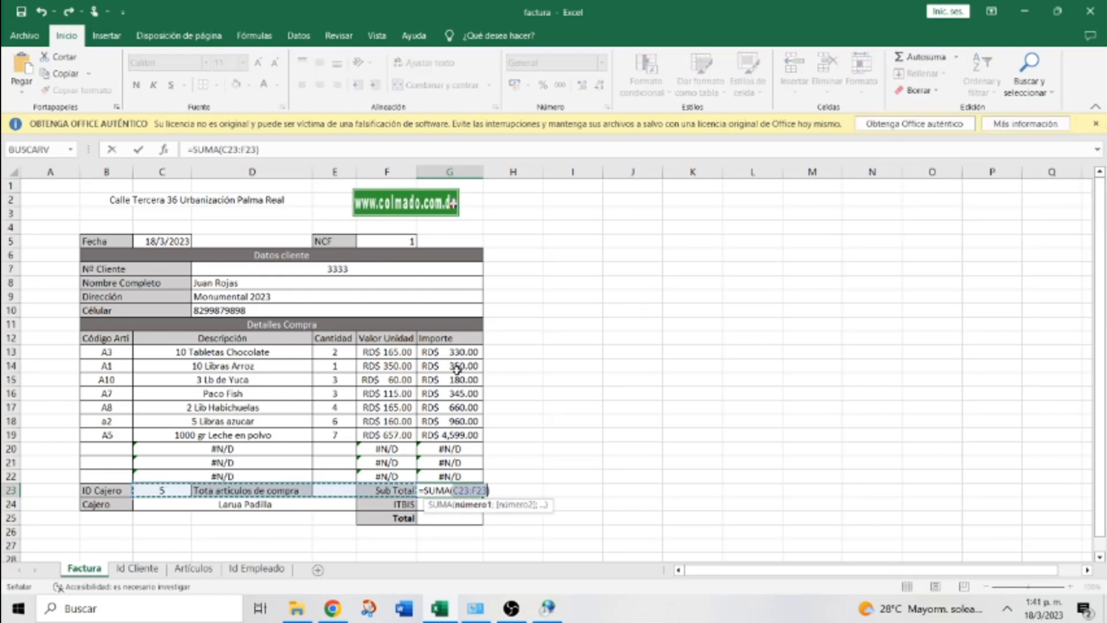
left_click_drag(449, 351, 448, 471)
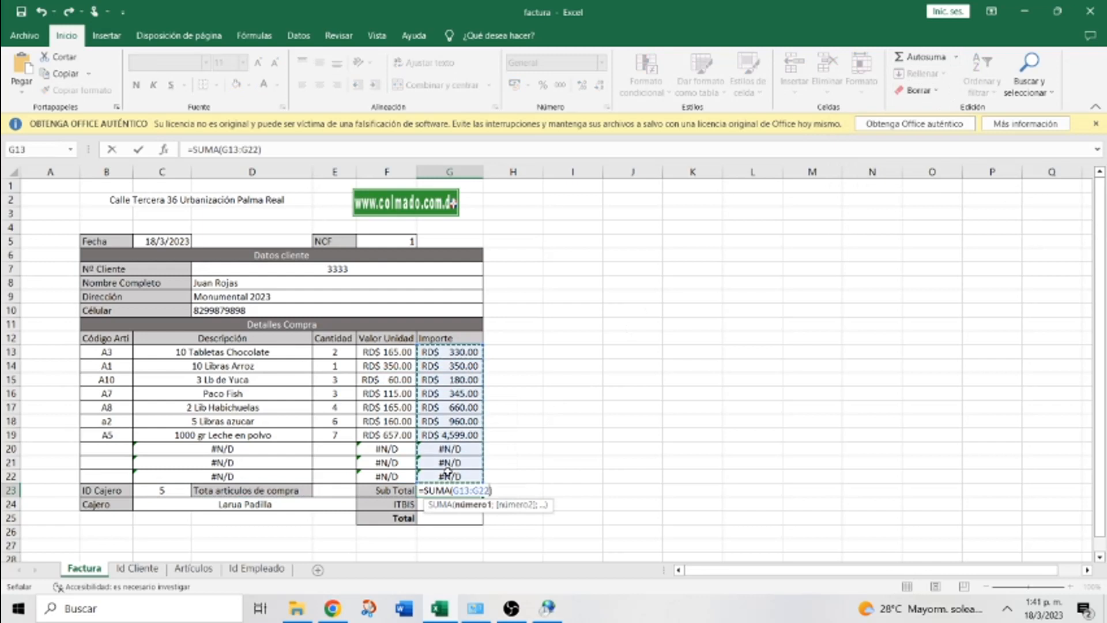
key("Return")
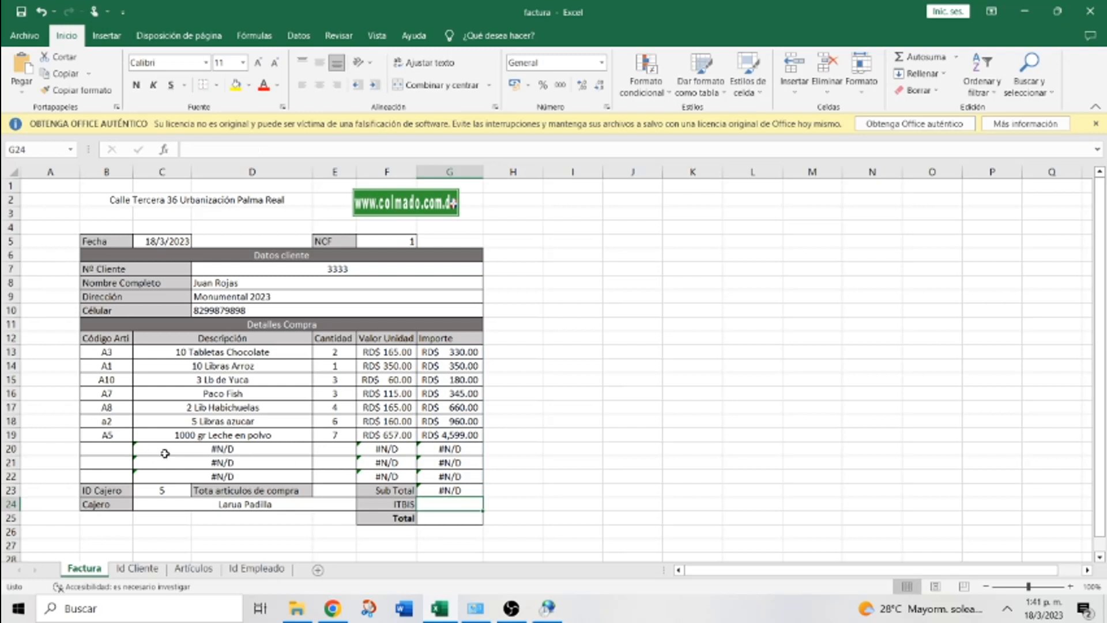
left_click(110, 449)
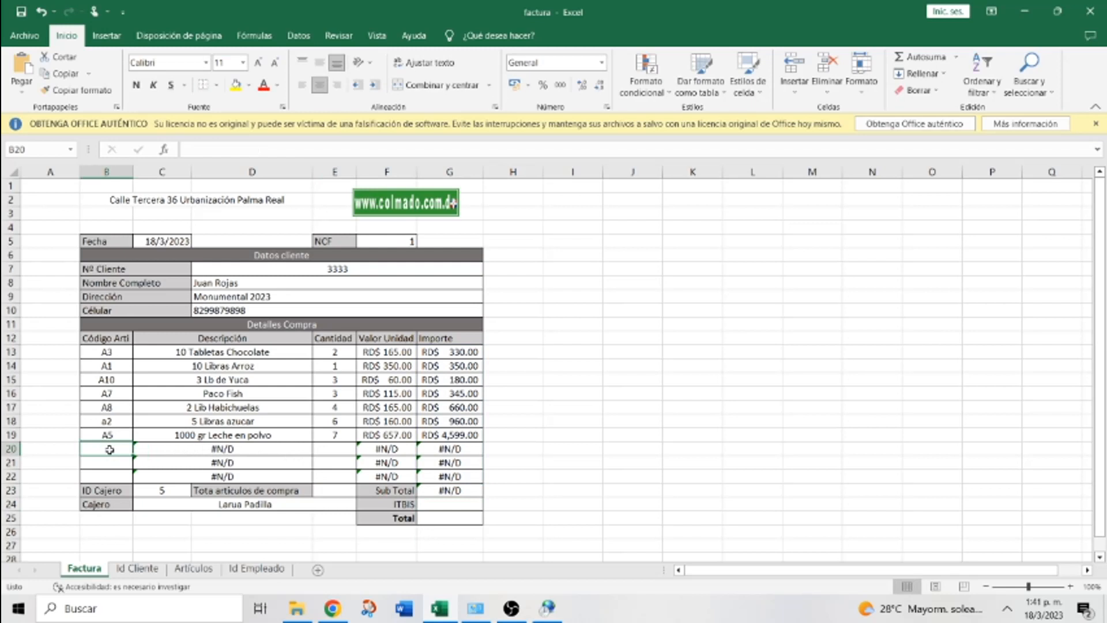
Fill row 20 with code a2, quantity 2, and row 21 with code a1, quantity 2
type("a2")
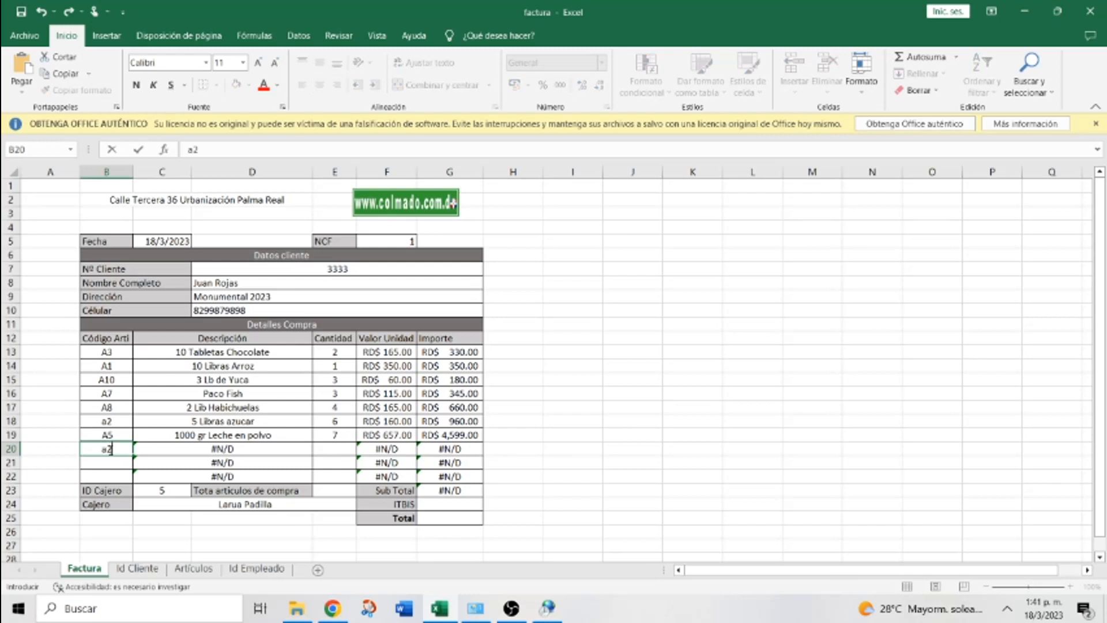
key("Tab")
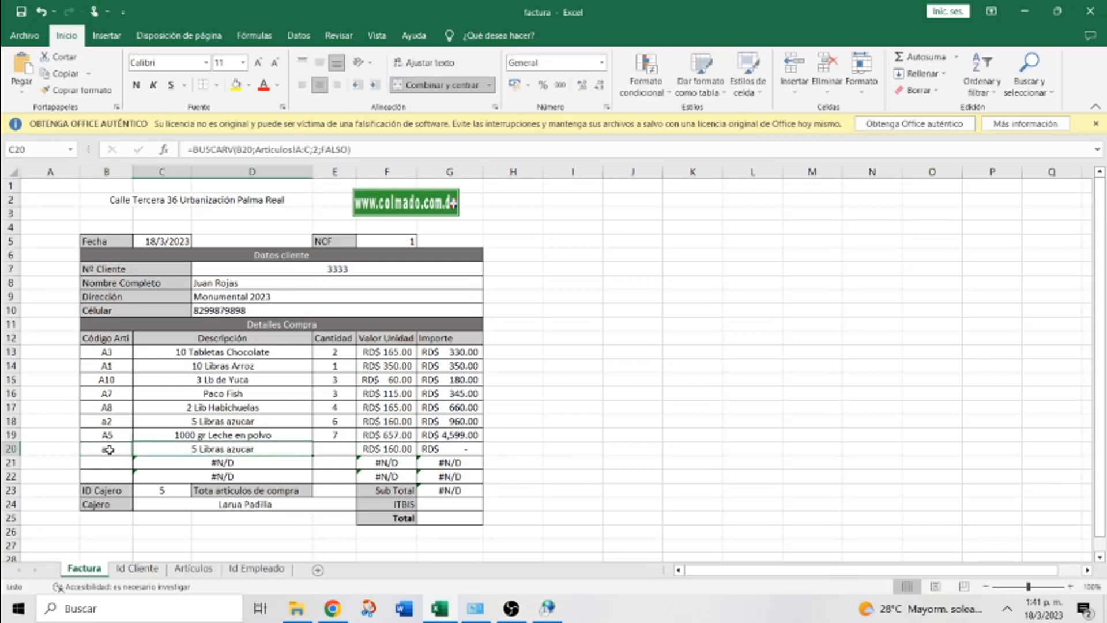
key("Tab")
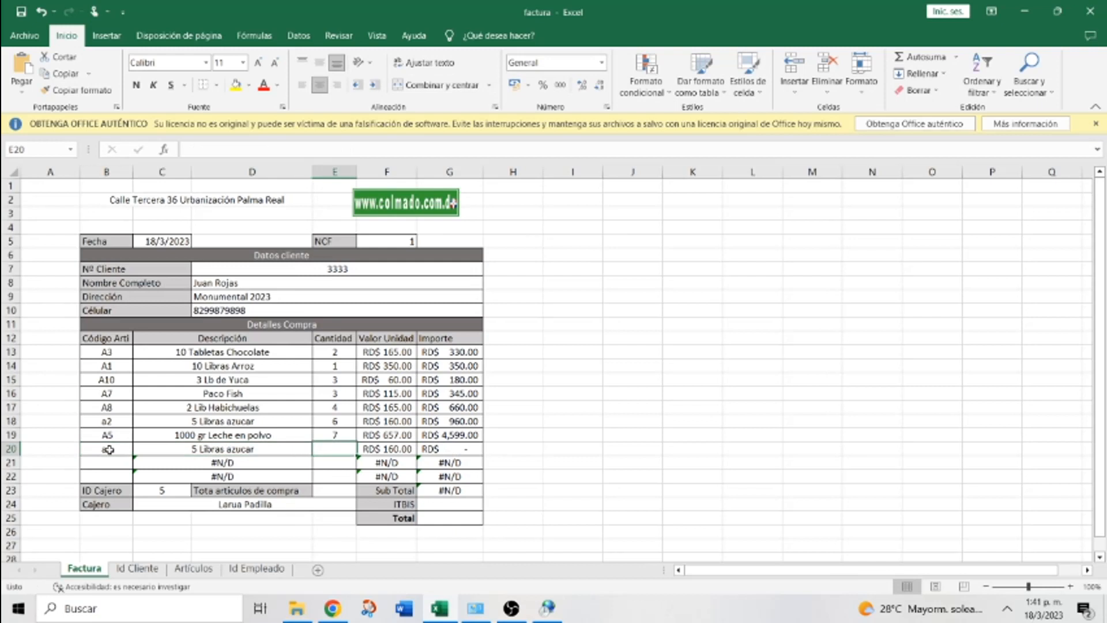
type("2")
key("Return")
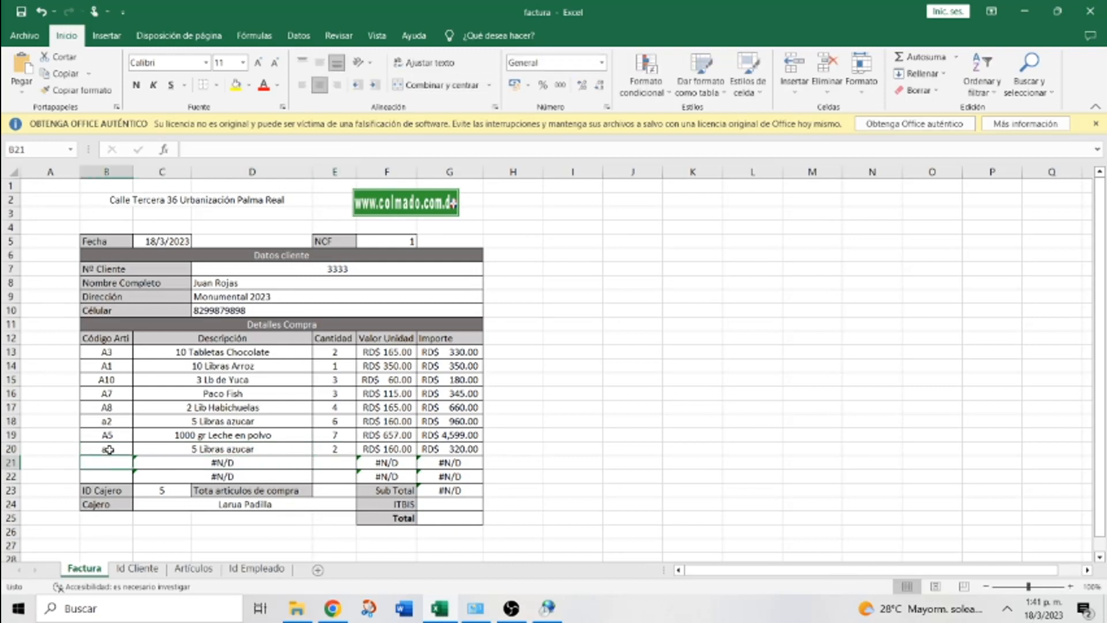
type("a1")
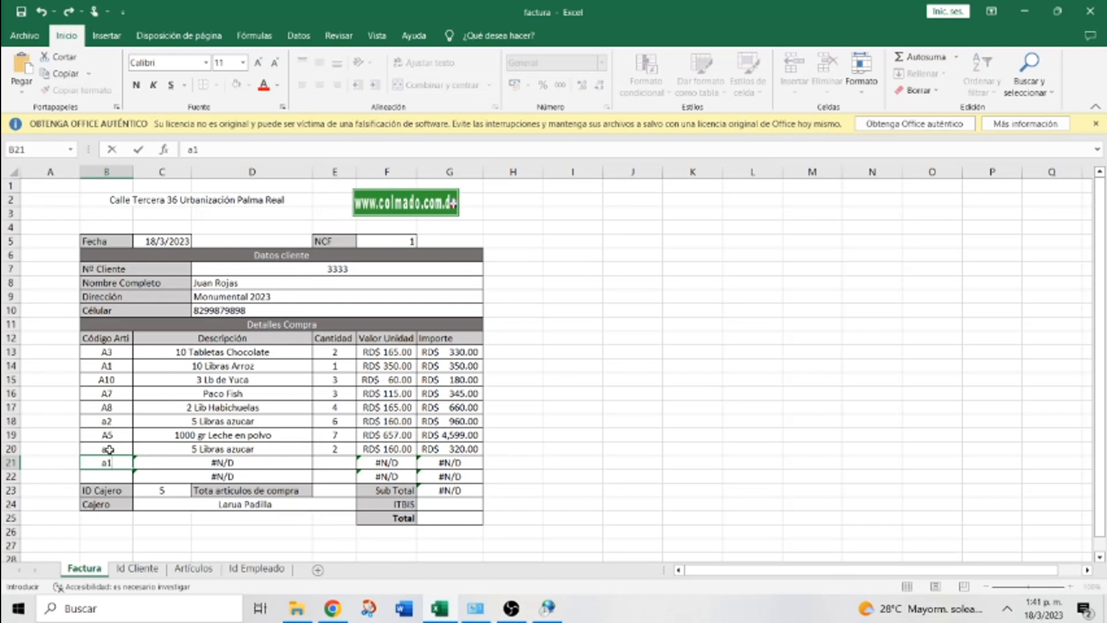
key("Tab")
key("Tab")
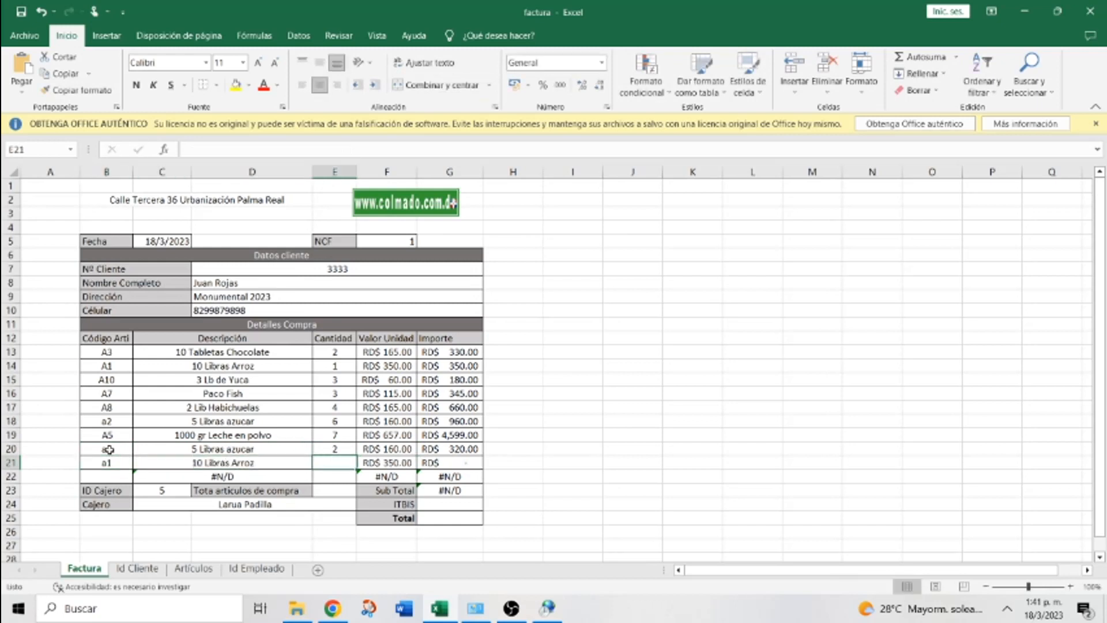
type("2")
key("Return")
key("Tab")
Fill row 22 with code a12 and quantity 3, bringing Sub Total to RD$ 8,912.00
key("shift+Tab")
key("Left")
key("Right")
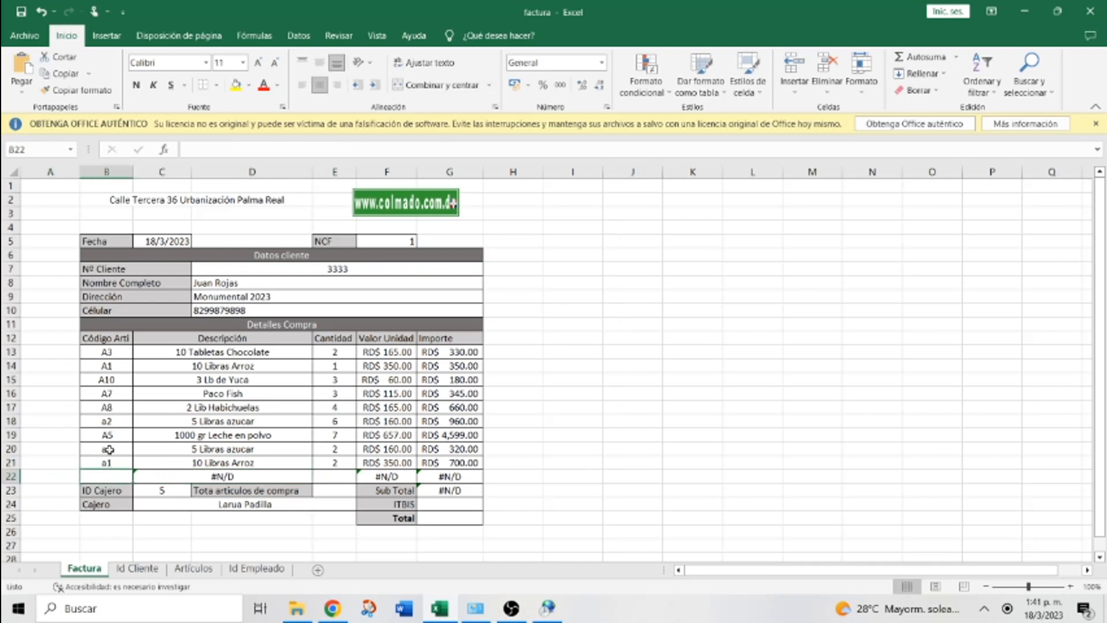
type("a")
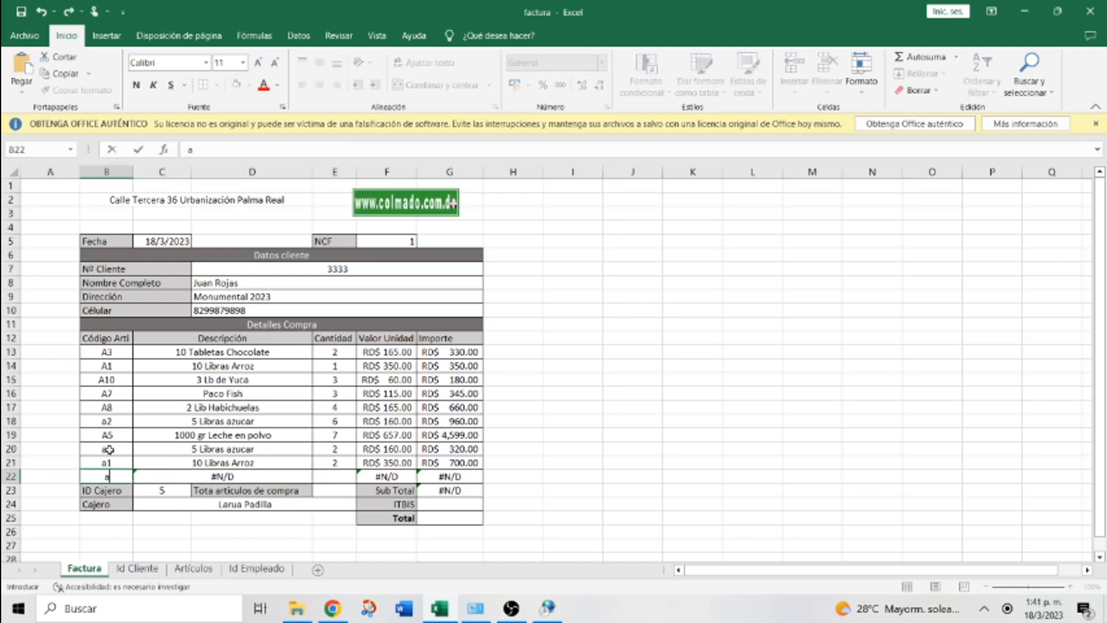
type("12")
key("Tab")
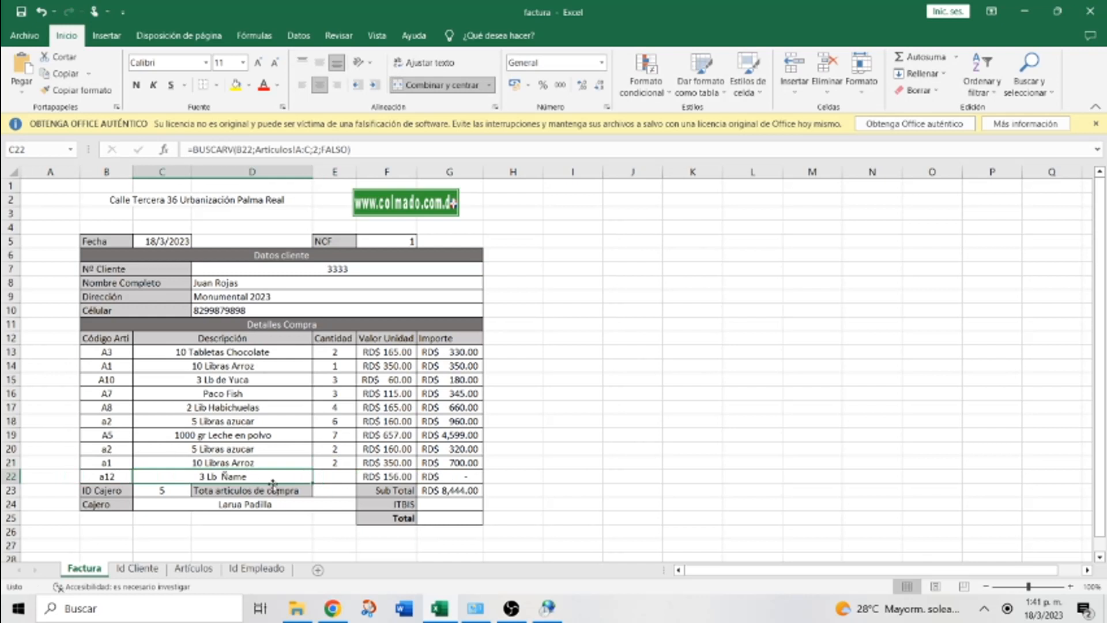
left_click(332, 476)
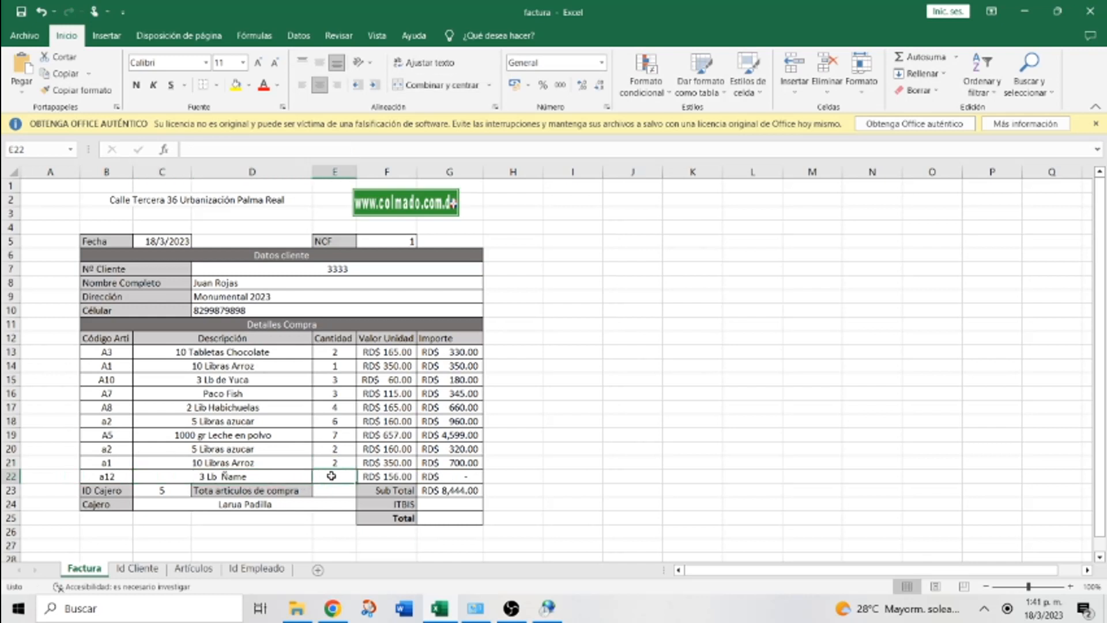
type("3")
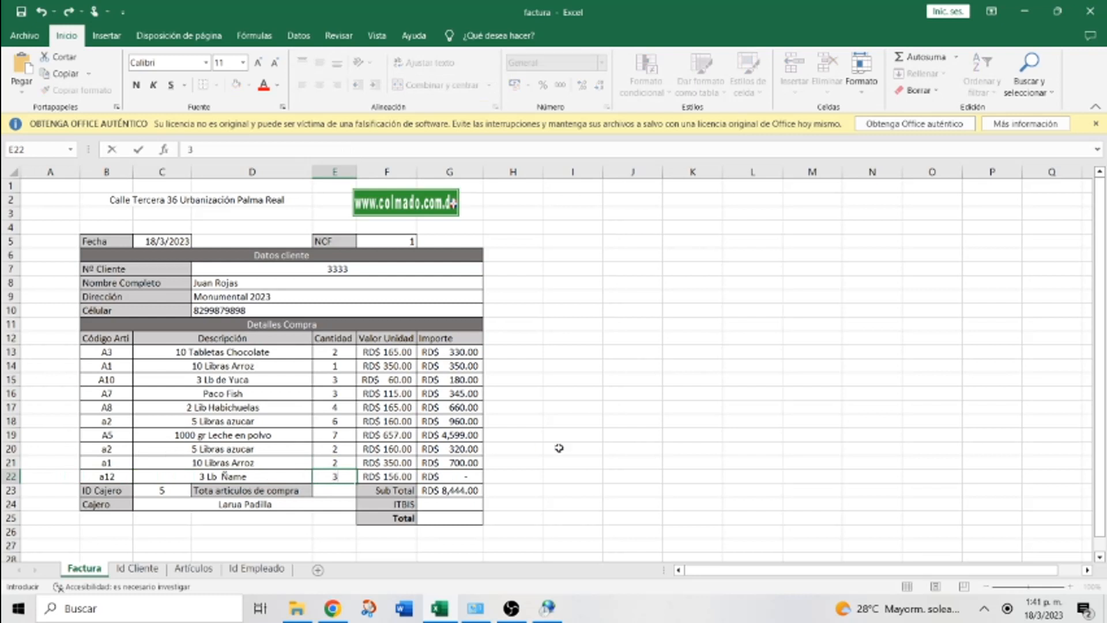
left_click(580, 450)
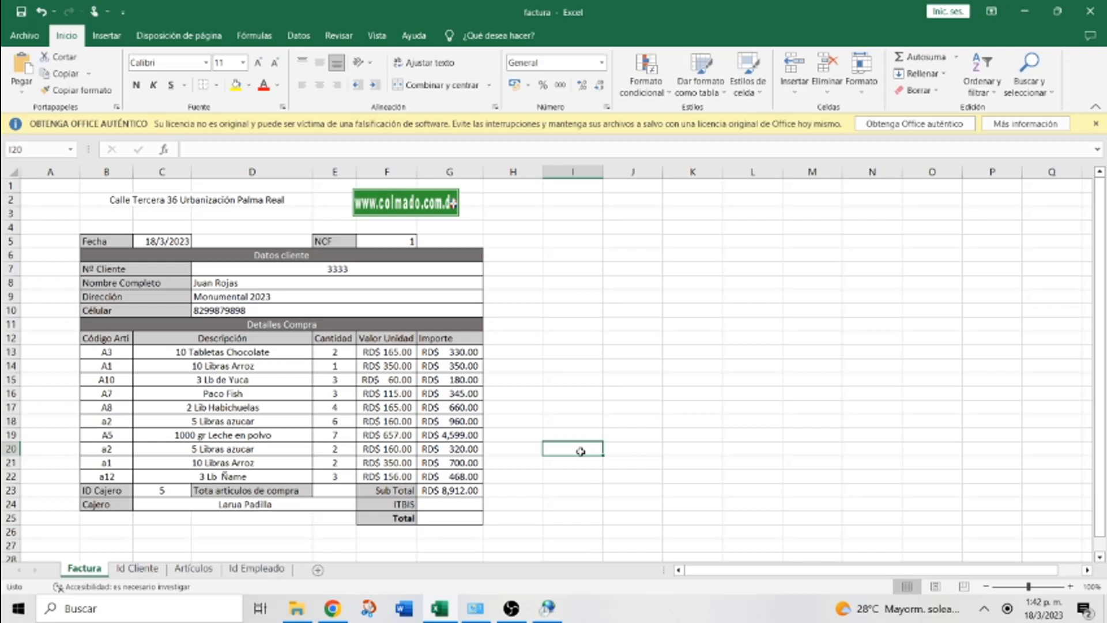
left_click(451, 507)
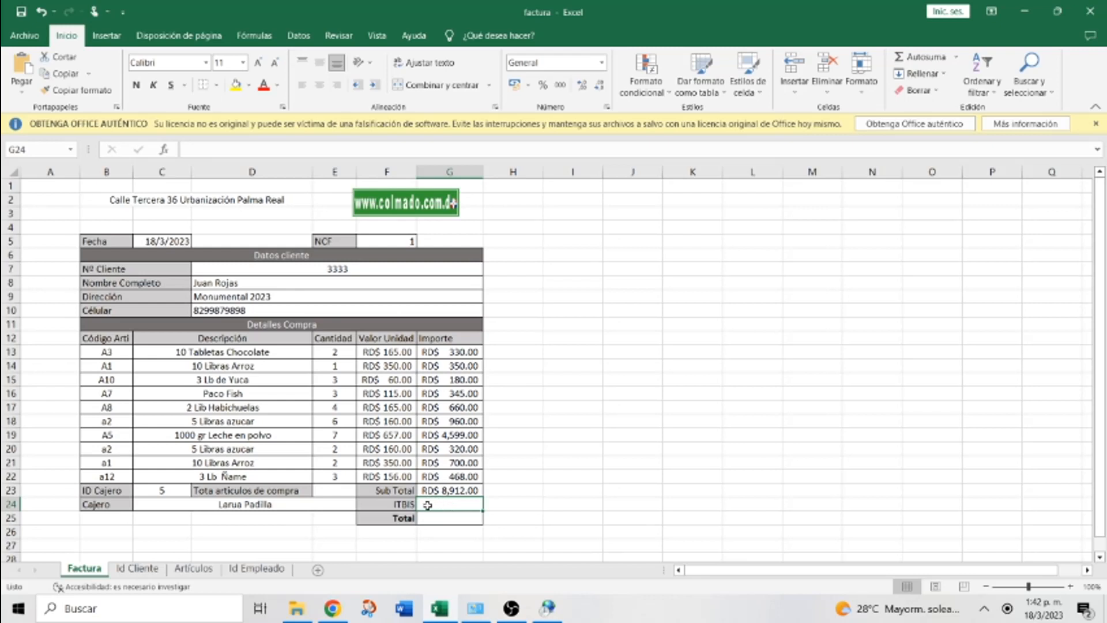
Enter =G23*18% in the ITBIS cell G24, giving RD$ 1,604.16
type("=")
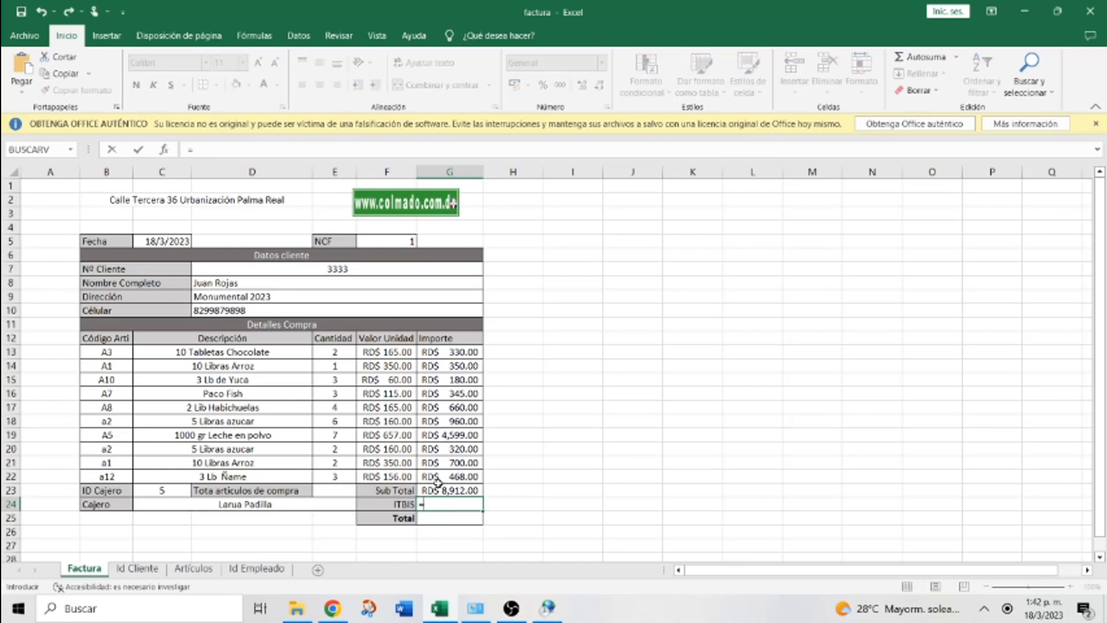
left_click(439, 488)
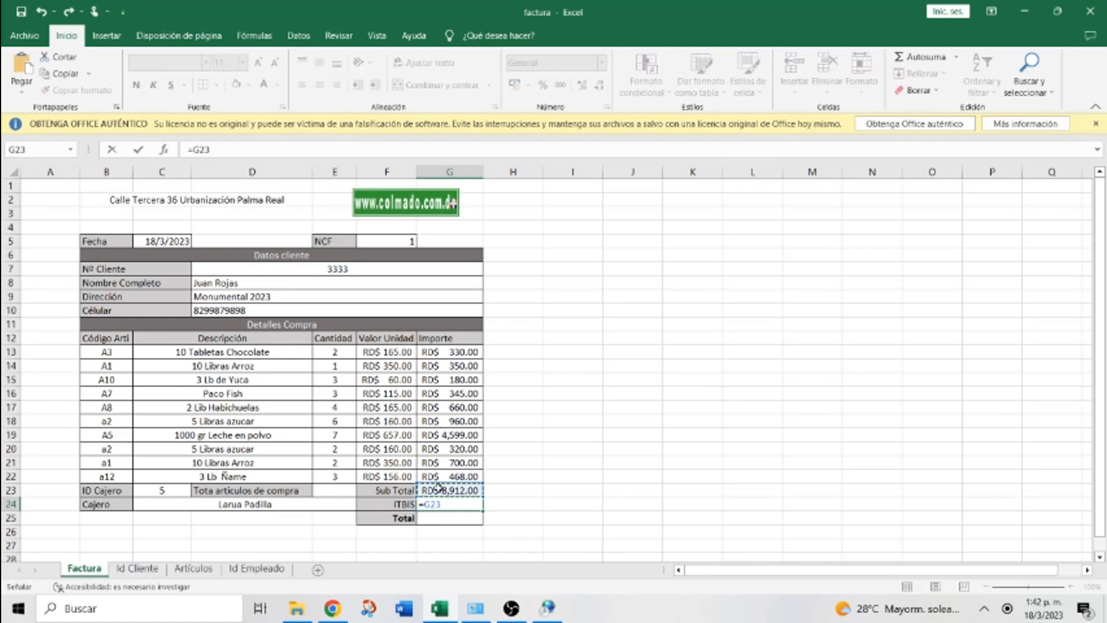
type("*")
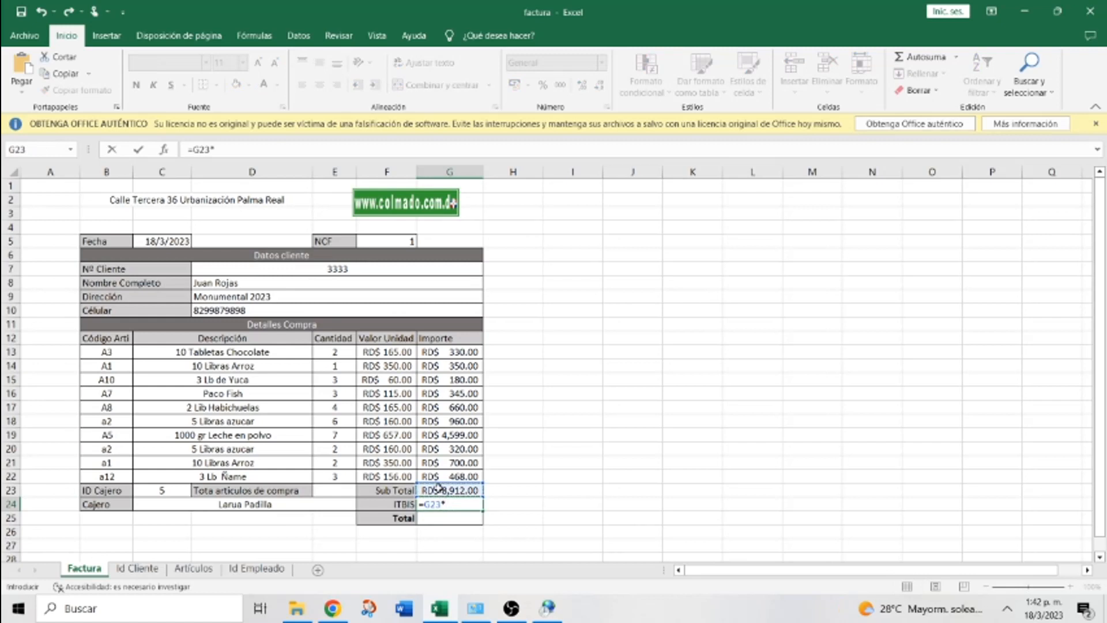
type("18%")
key("Return")
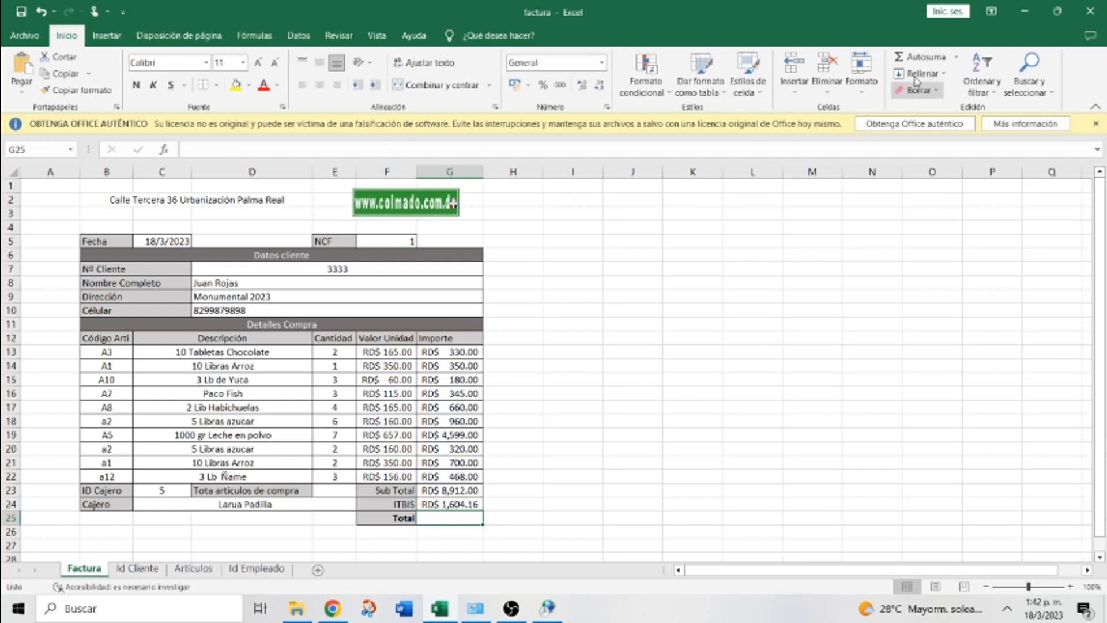
Total G25 with =SUMA(G23:G24) for RD$ 10,516.16, widening column G to fit
left_click(921, 56)
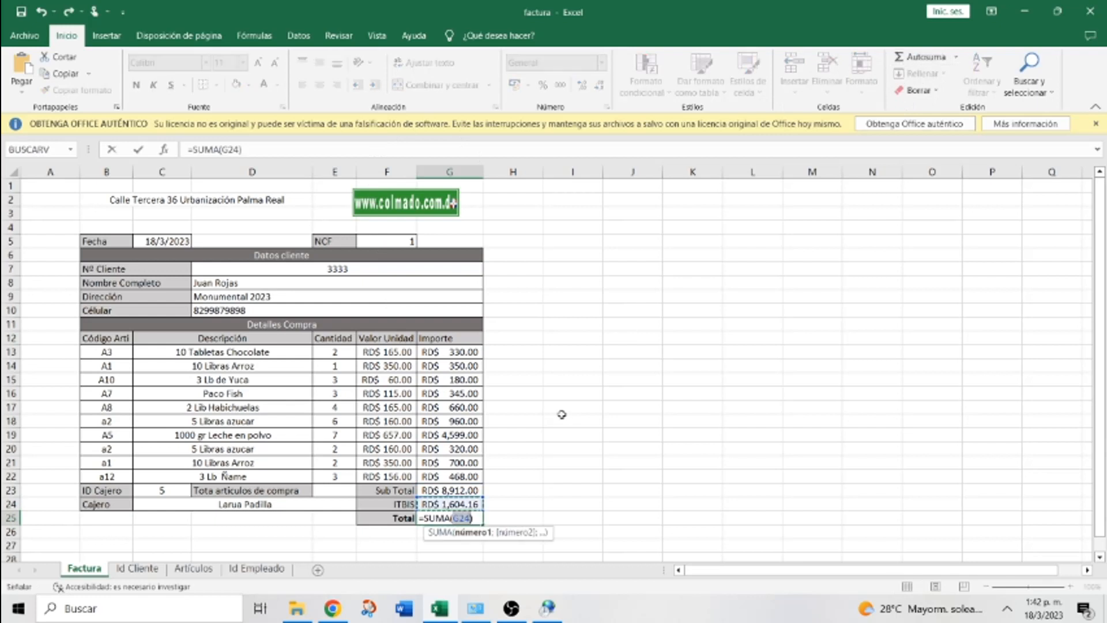
left_click_drag(455, 505, 451, 356)
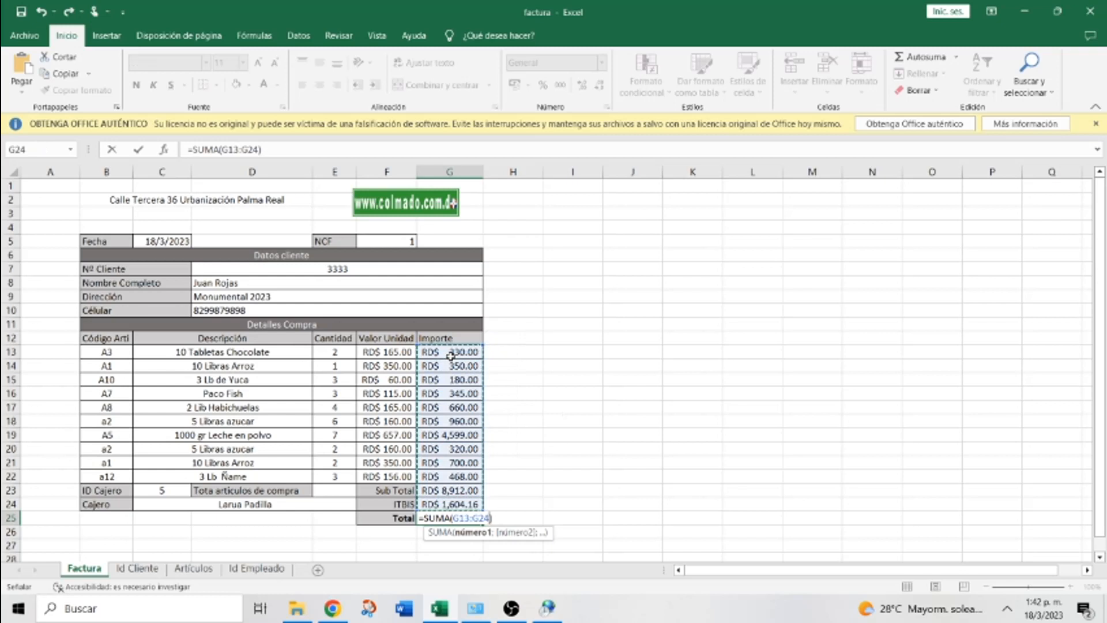
left_click(514, 461)
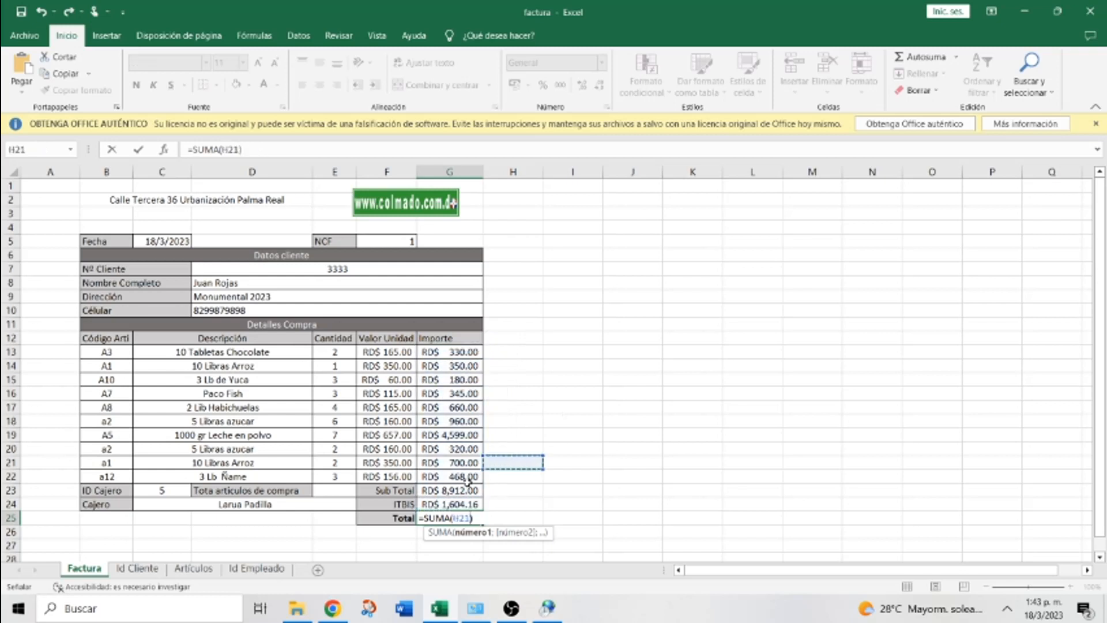
left_click(445, 489)
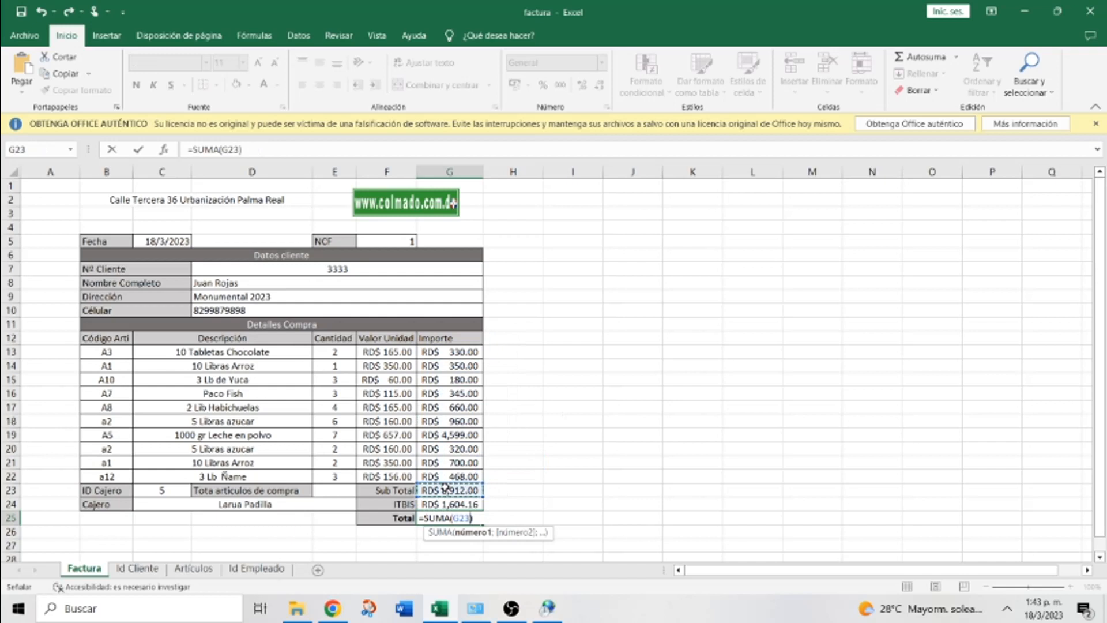
left_click_drag(445, 495, 444, 499)
key("Return")
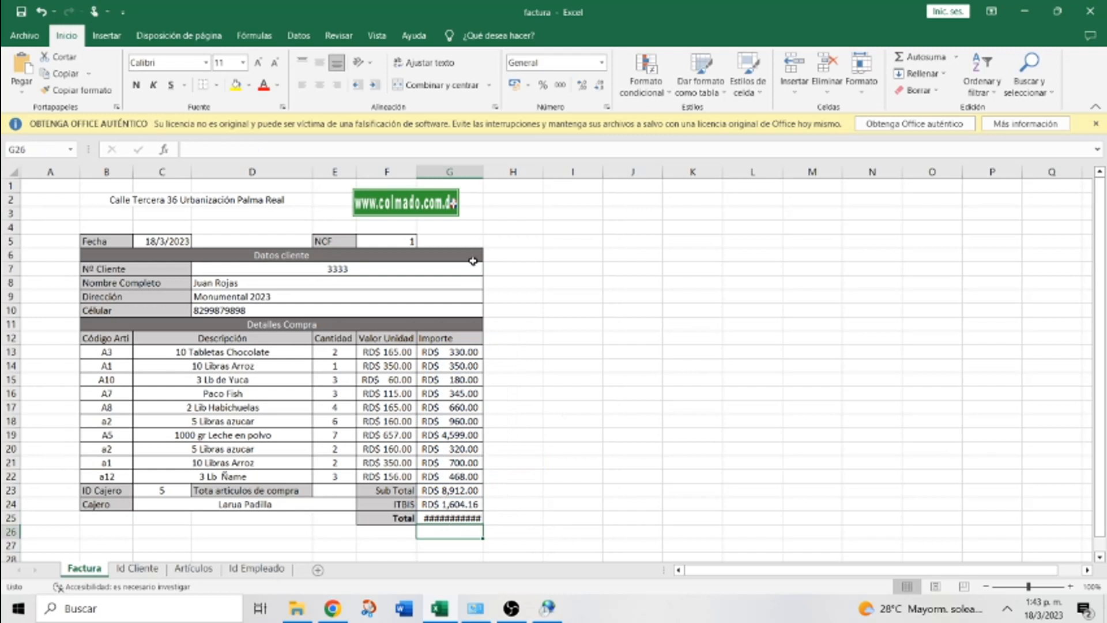
left_click_drag(483, 173, 493, 172)
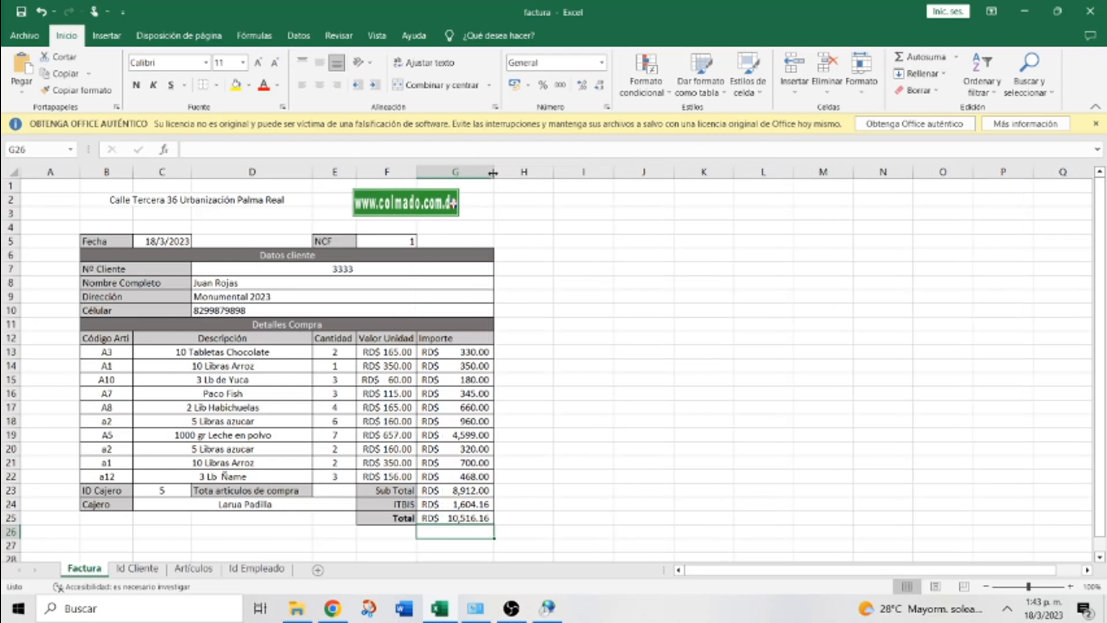
Put =SUMA(E13:E22) in E23 so the article count shows 33
left_click(337, 495)
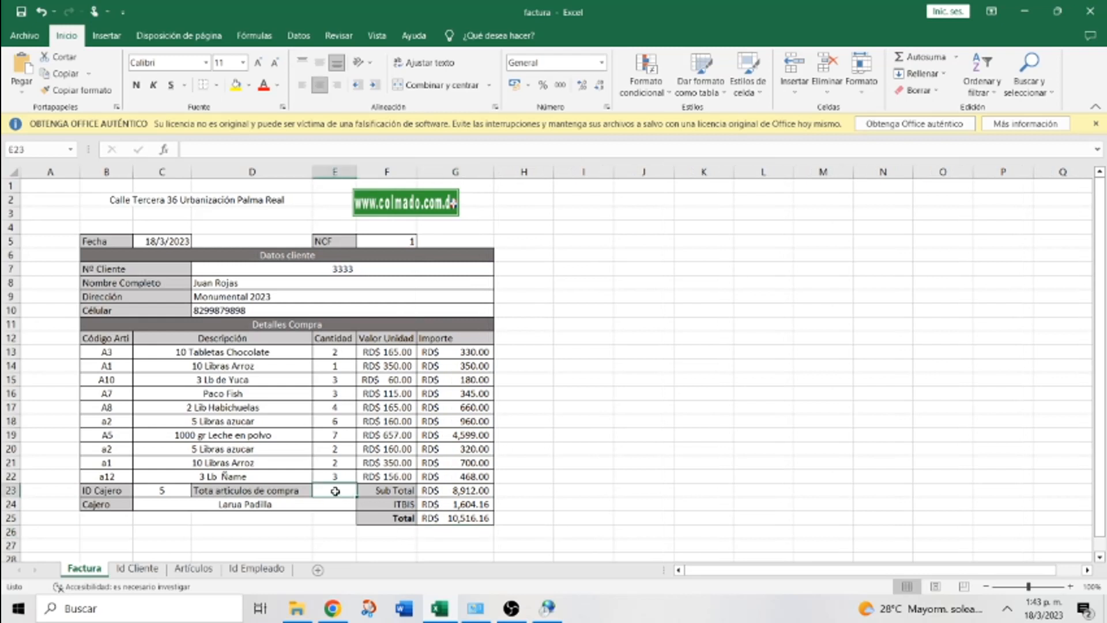
left_click(914, 62)
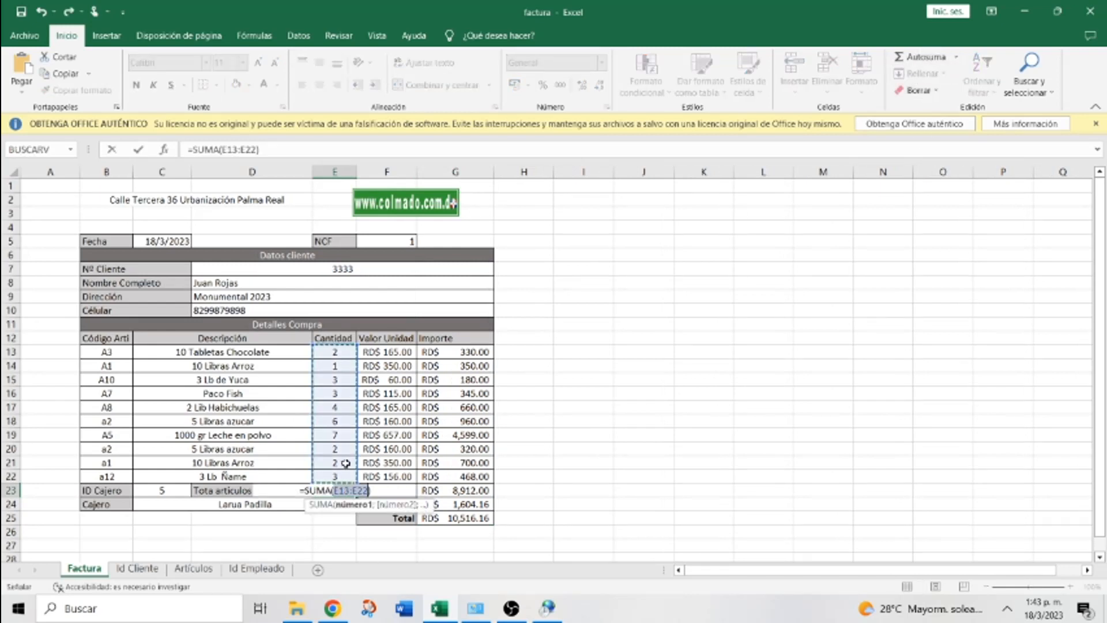
left_click_drag(341, 475, 342, 354)
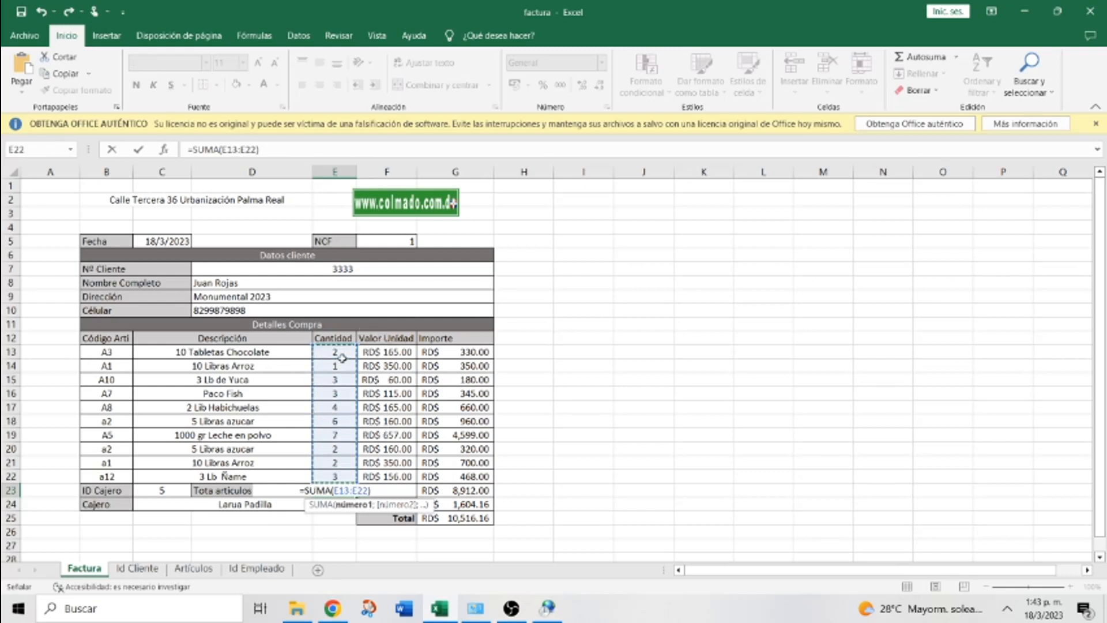
key("Return")
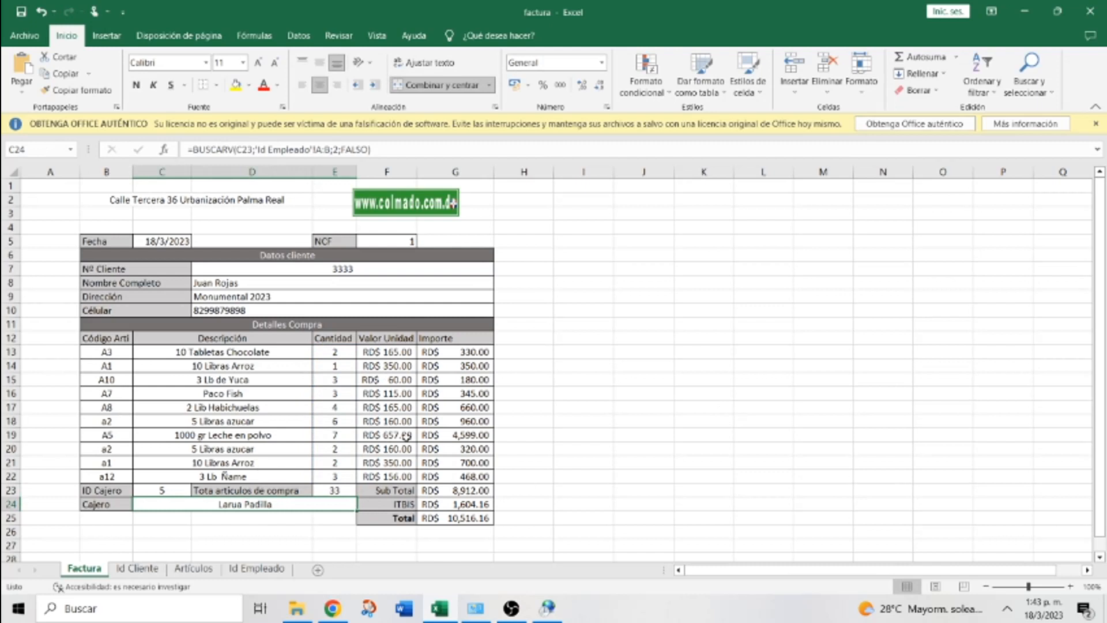
Clear the item codes in B18 through B22
left_click(107, 422)
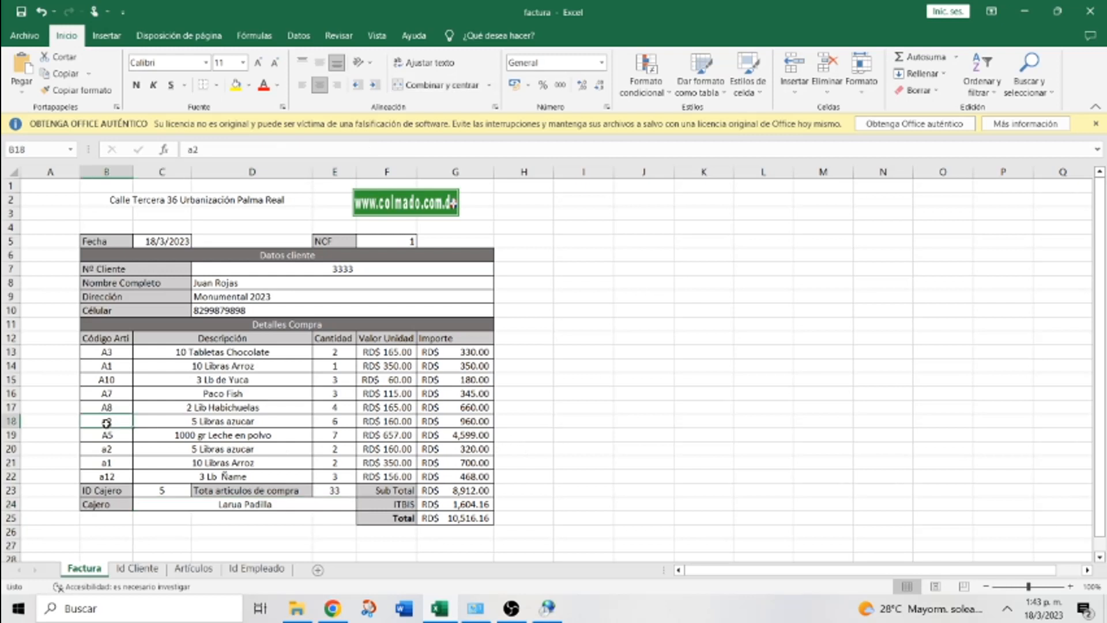
key("Delete")
key("Right")
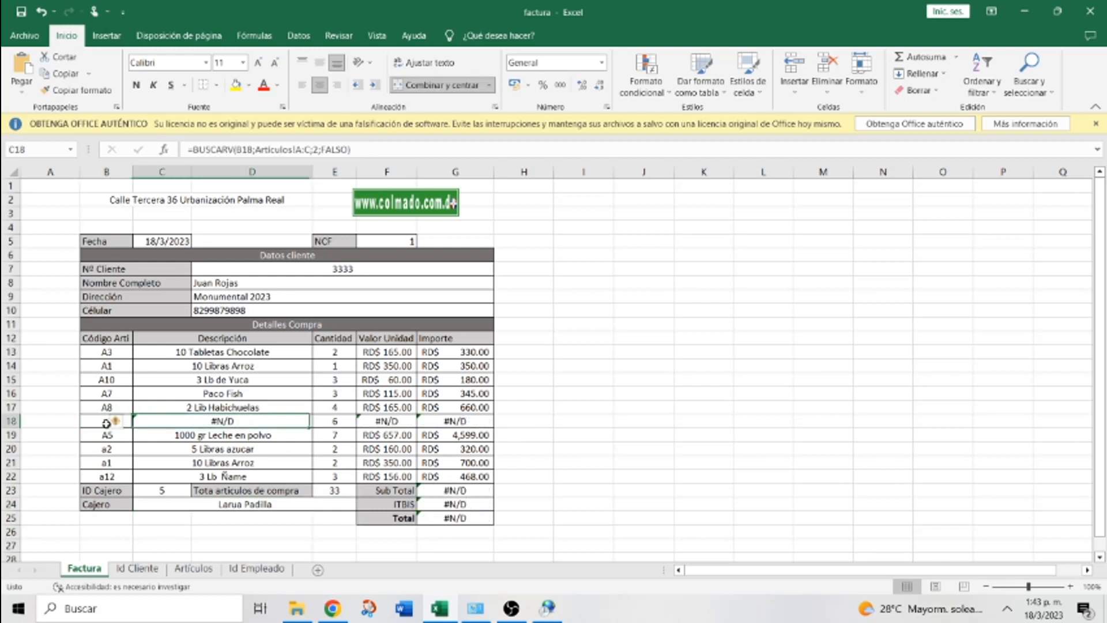
left_click(107, 423)
key("Down")
key("Delete")
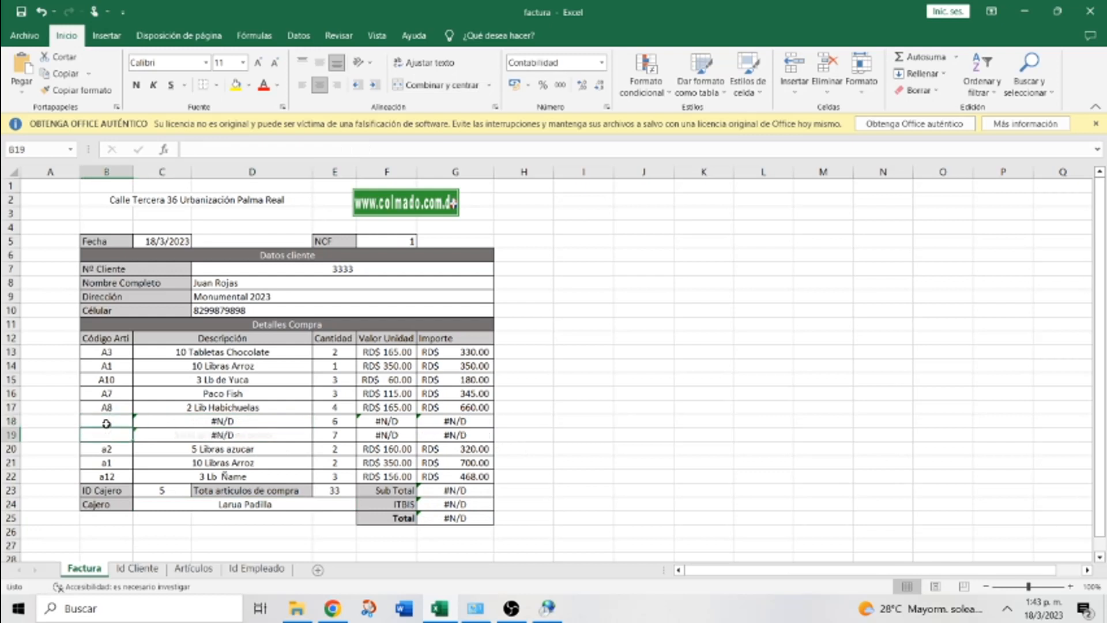
left_click_drag(102, 437, 98, 474)
key("Delete")
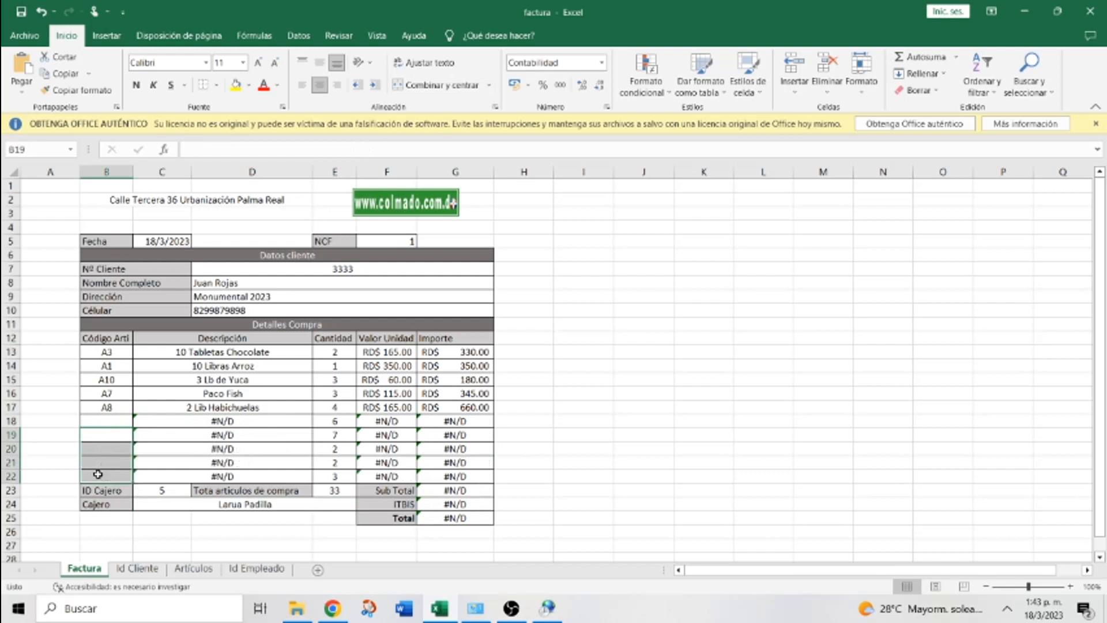
Clear the client number 3333 and the cashier ID 5
left_click(337, 268)
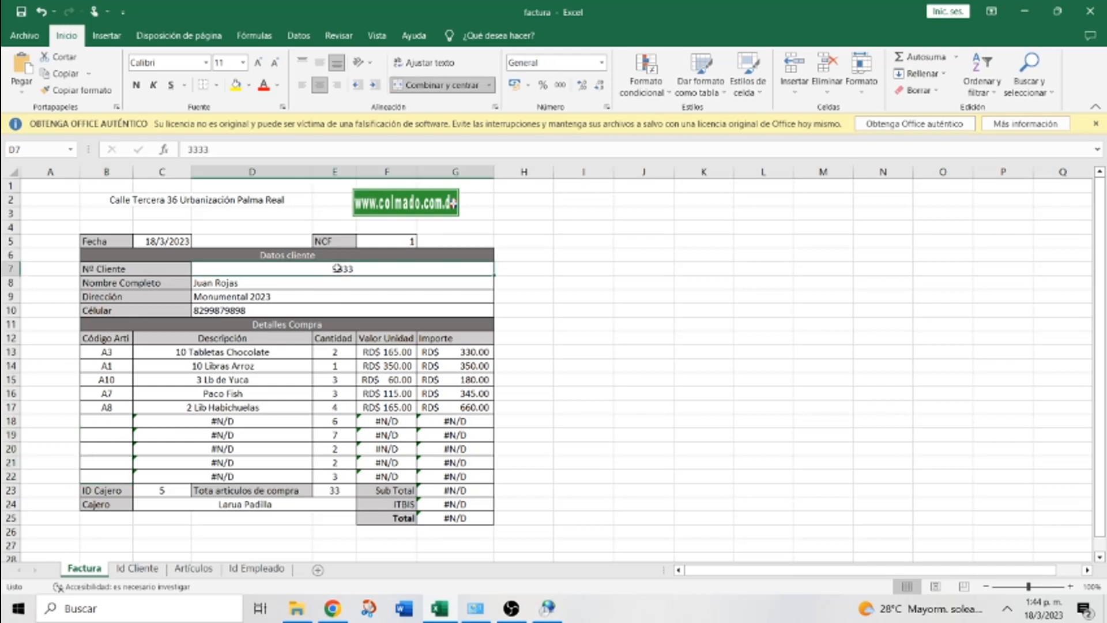
key("Delete")
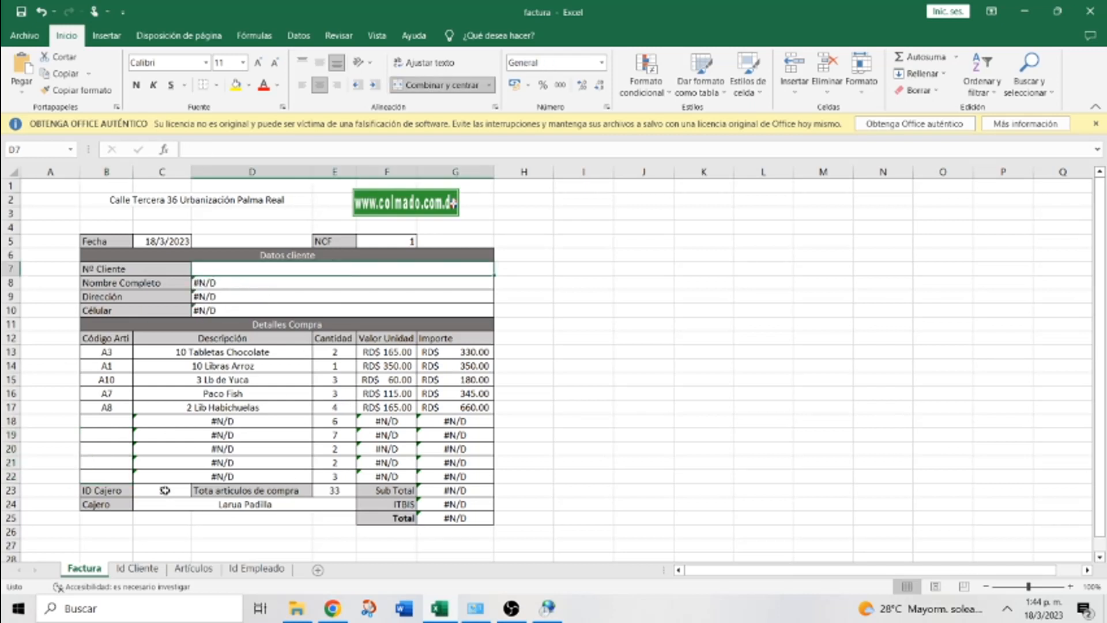
left_click(163, 491)
key("Delete")
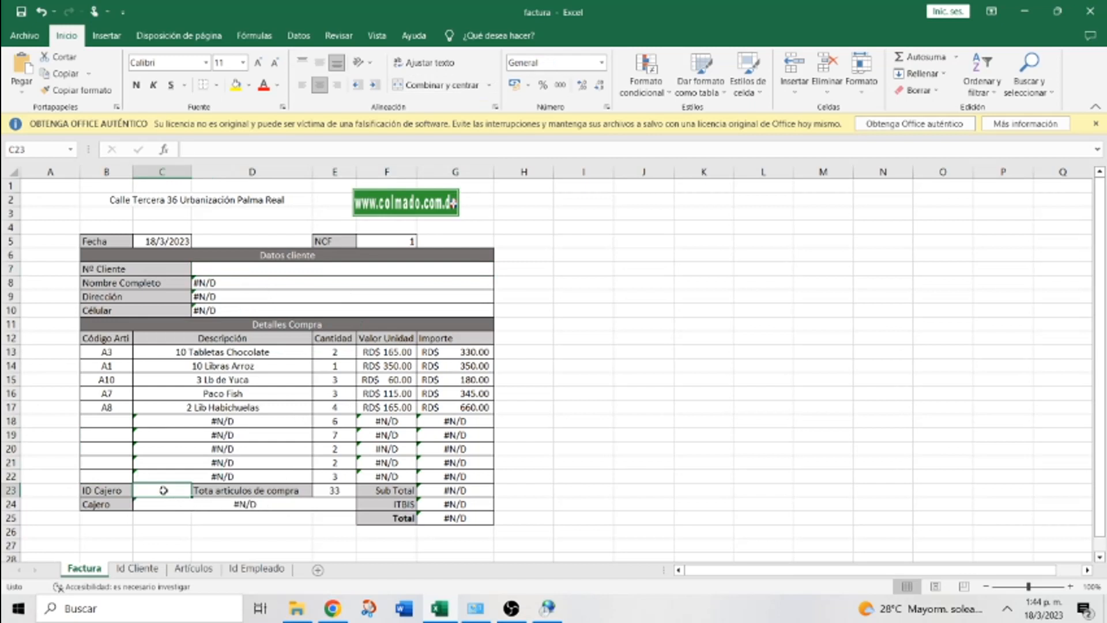
Clear the remaining item codes in B13:B17, leaving the lookups at #N/D
left_click(192, 422)
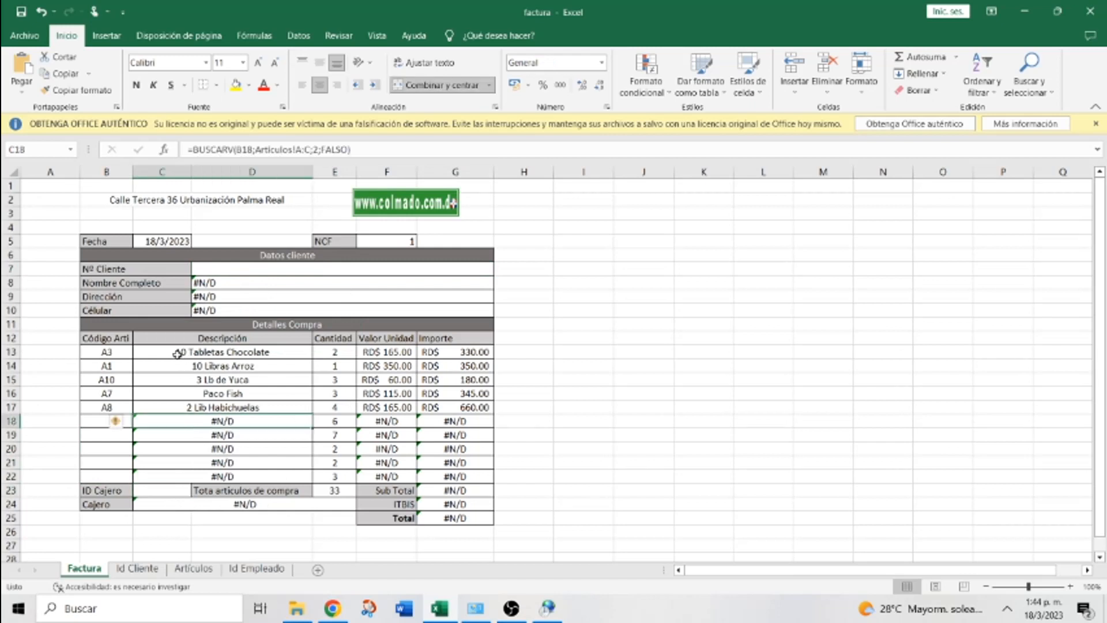
left_click(111, 353)
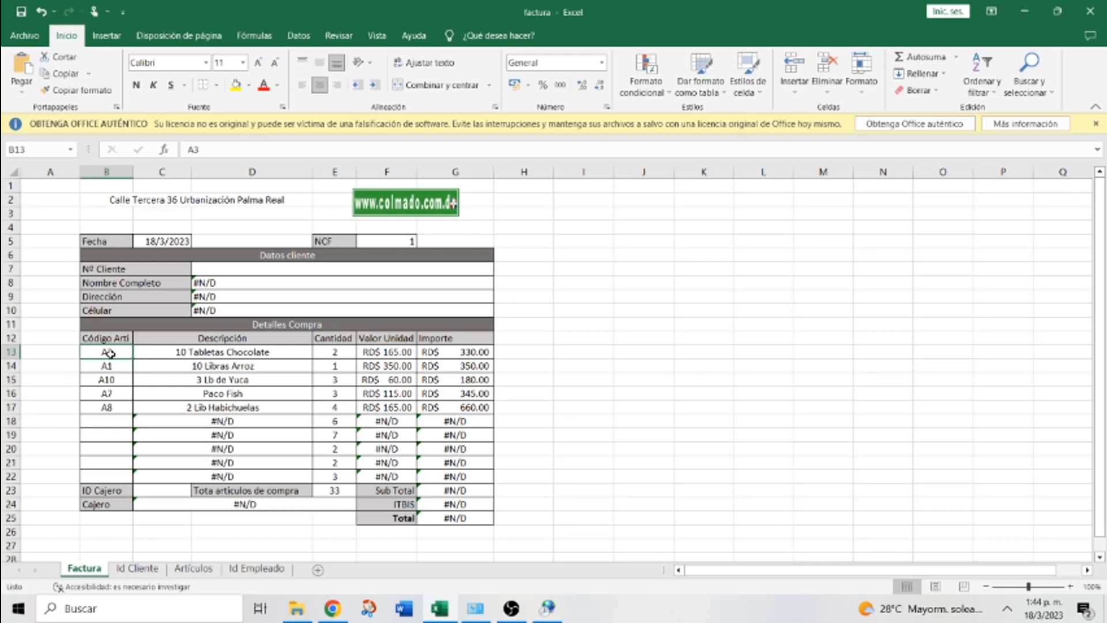
key("shift+Down")
key("shift+Down")
key("shift+Down")
key("shift+Down")
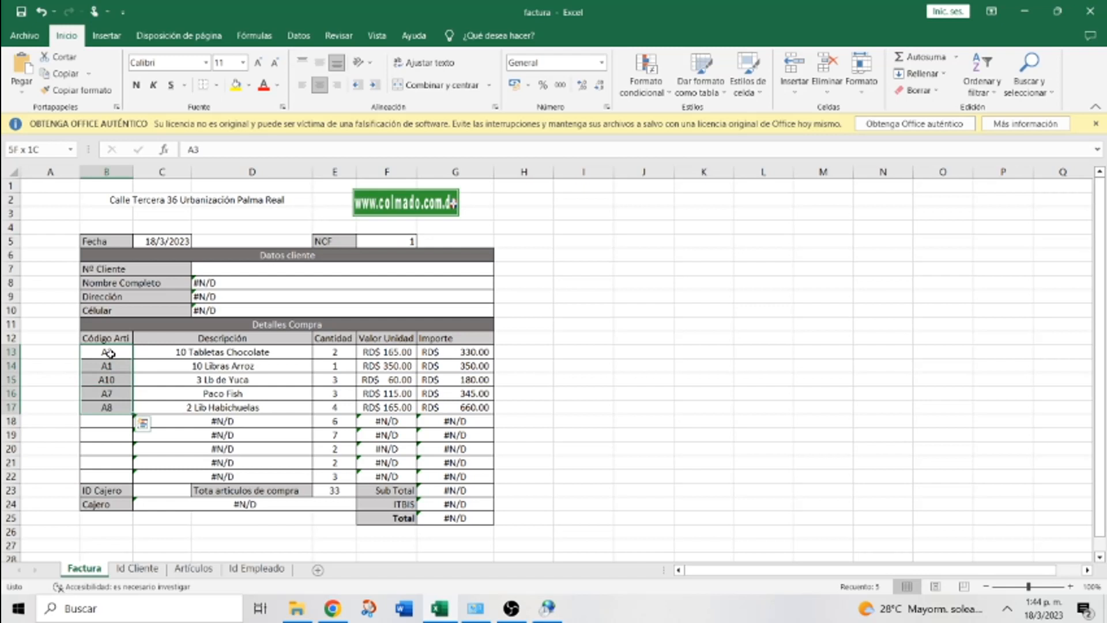
key("Delete")
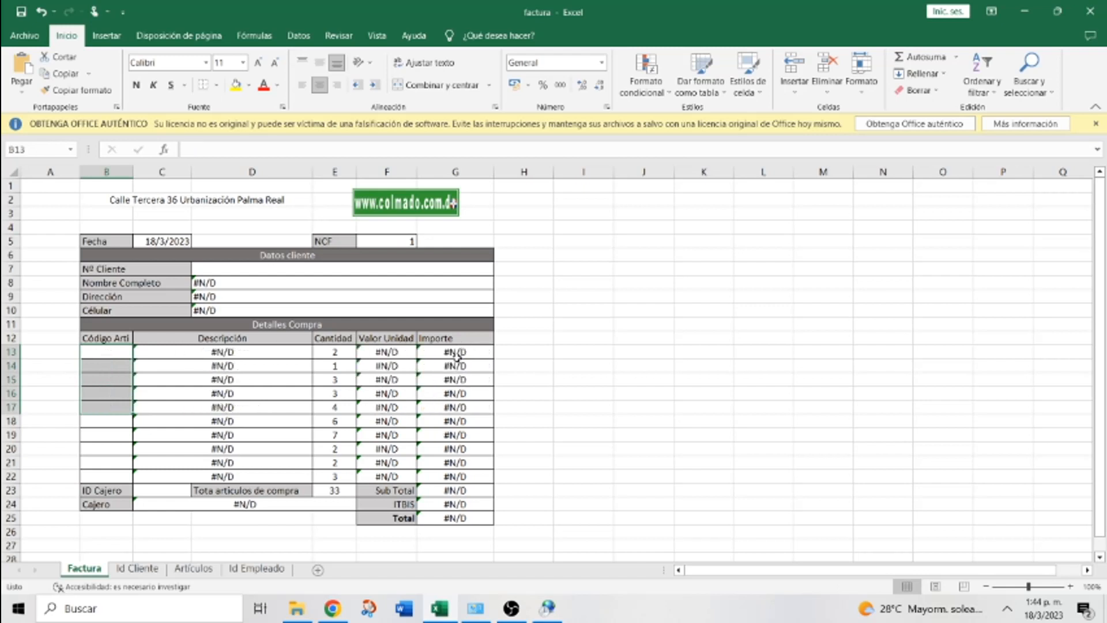
left_click(232, 352)
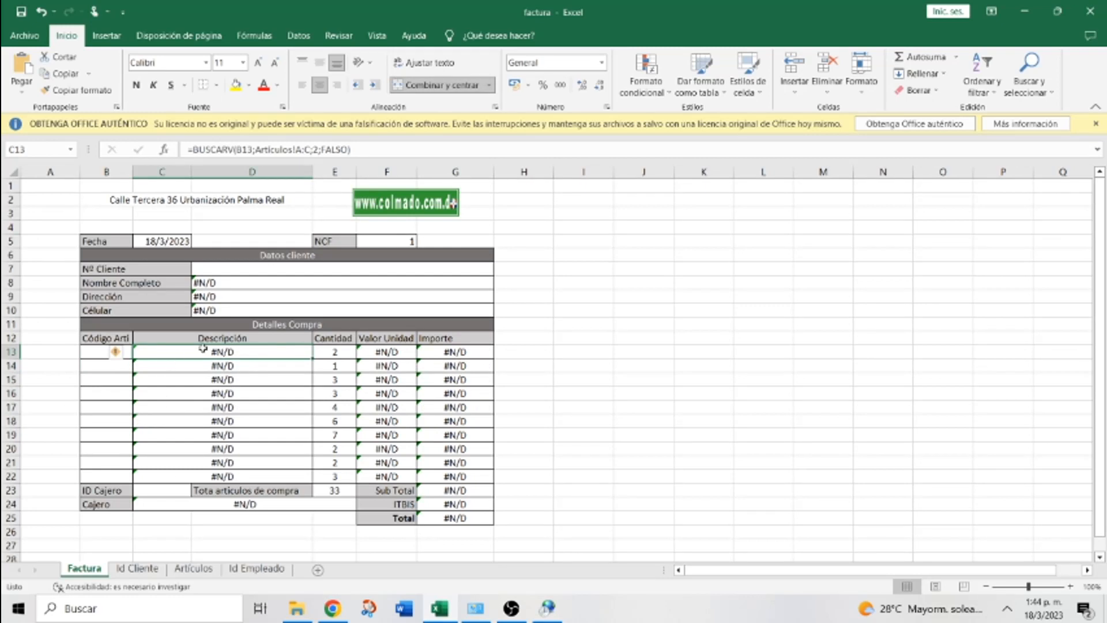
Wrap C13's BUSCARV description lookup in SI.ERROR with a blank fallback
left_click(195, 149)
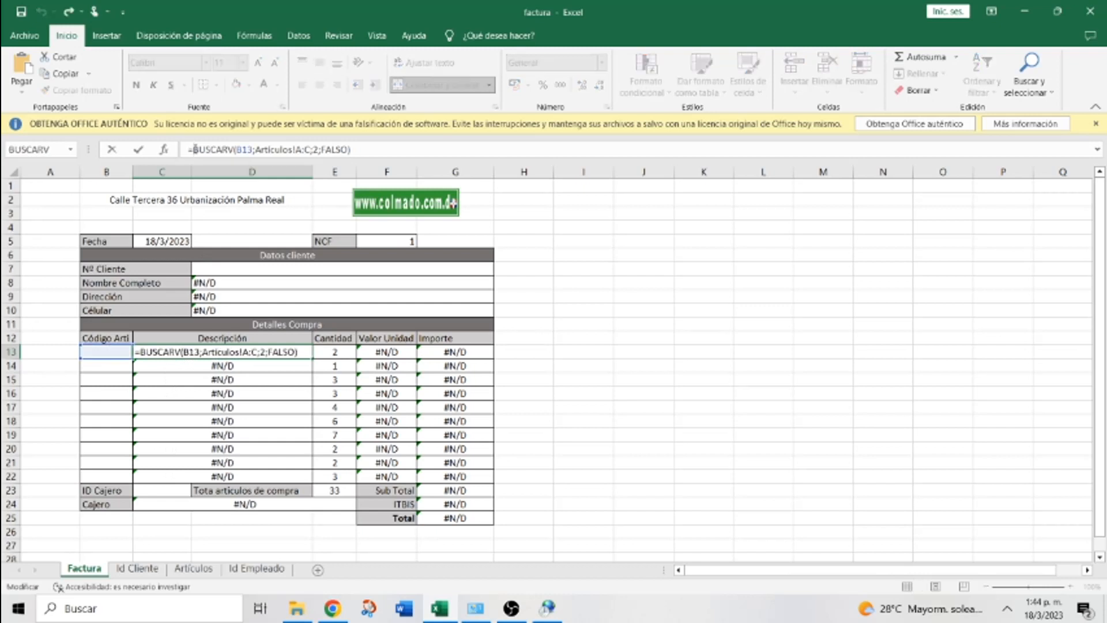
type("SI")
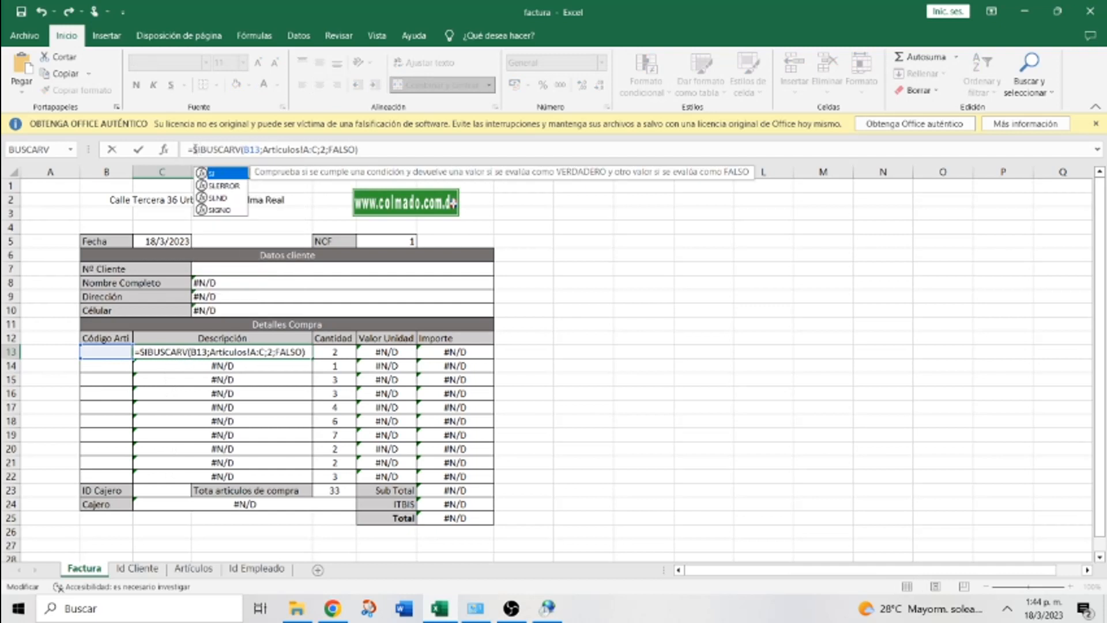
type("N")
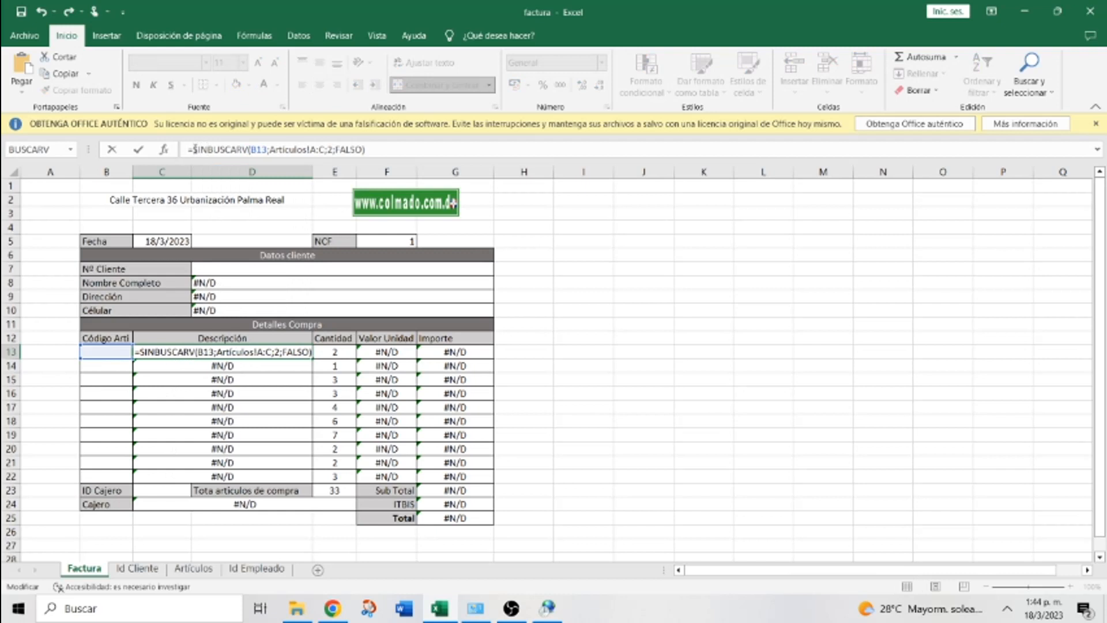
type(".")
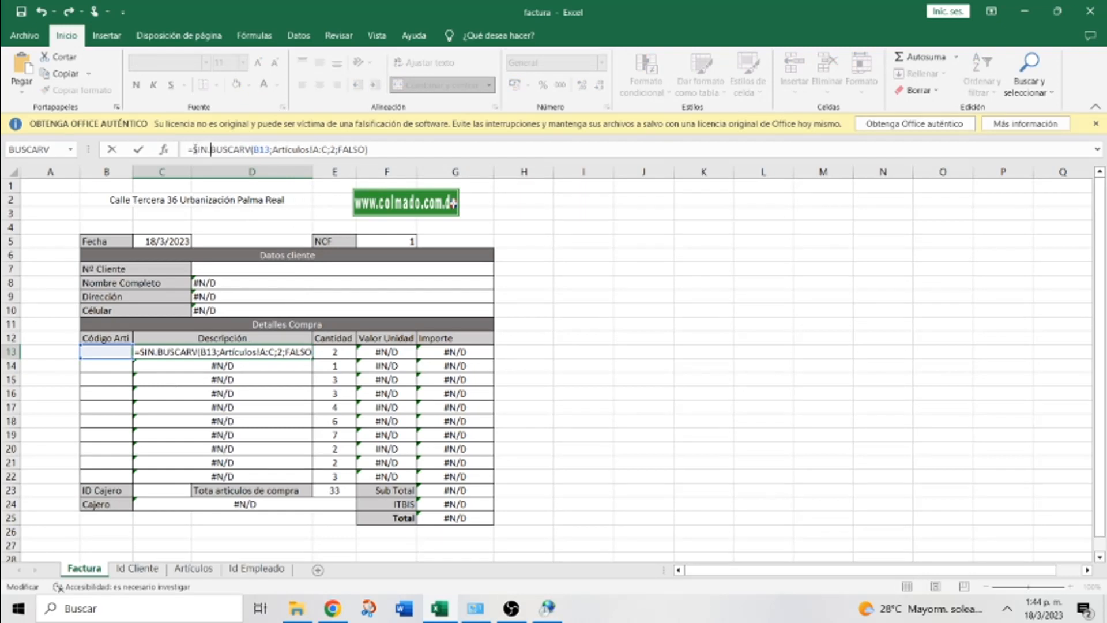
key("BackSpace")
key("BackSpace")
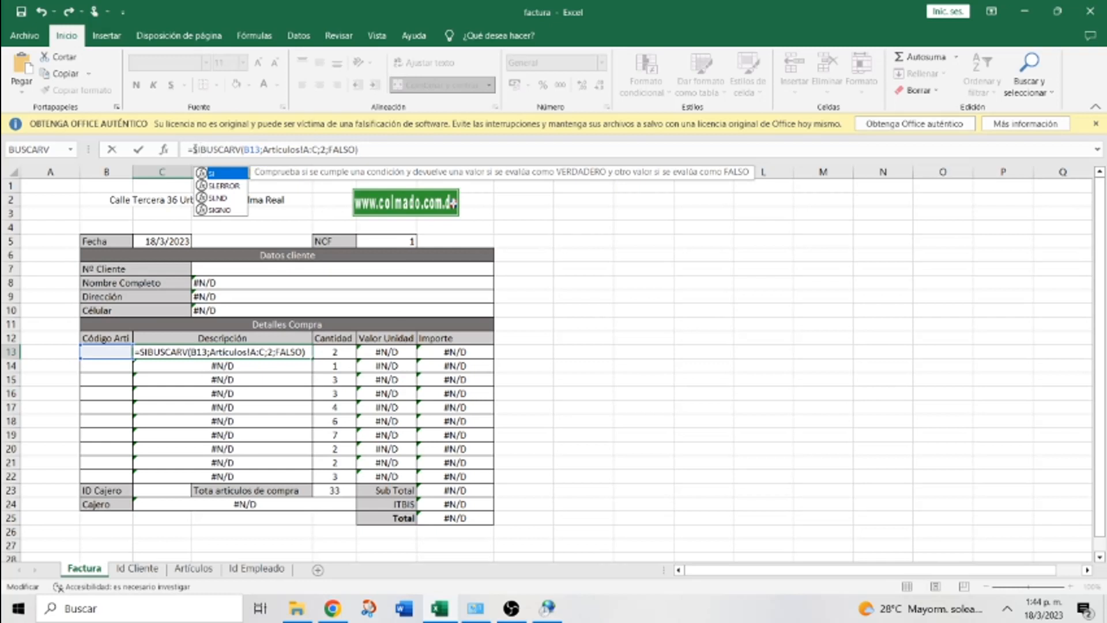
left_click(225, 186)
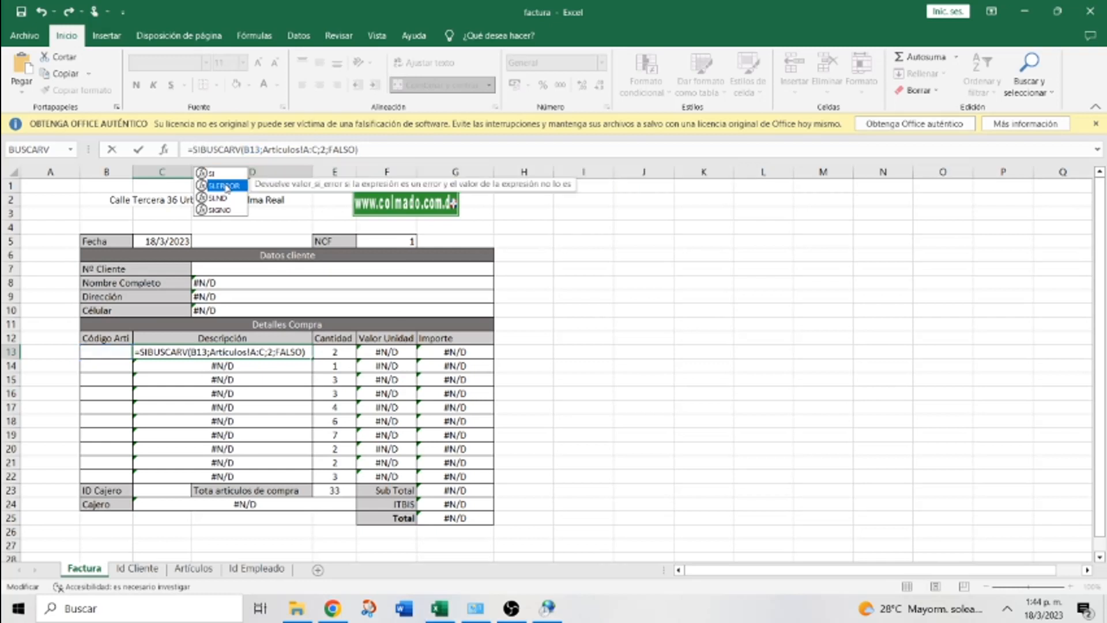
type(".err")
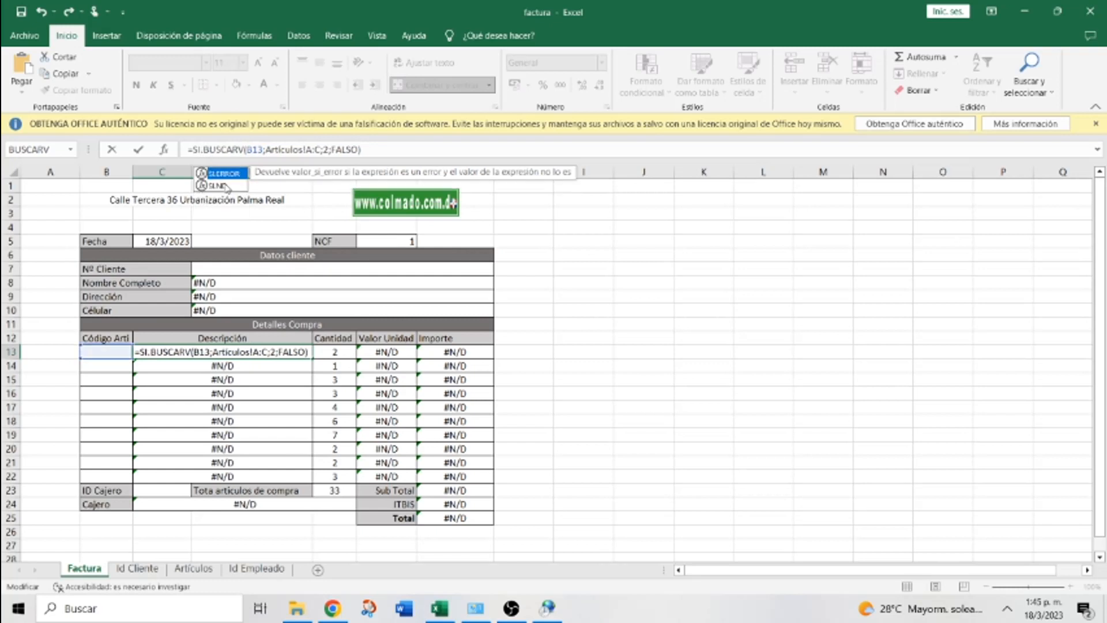
key("BackSpace")
key("BackSpace")
key("BackSpace")
type("ERRO")
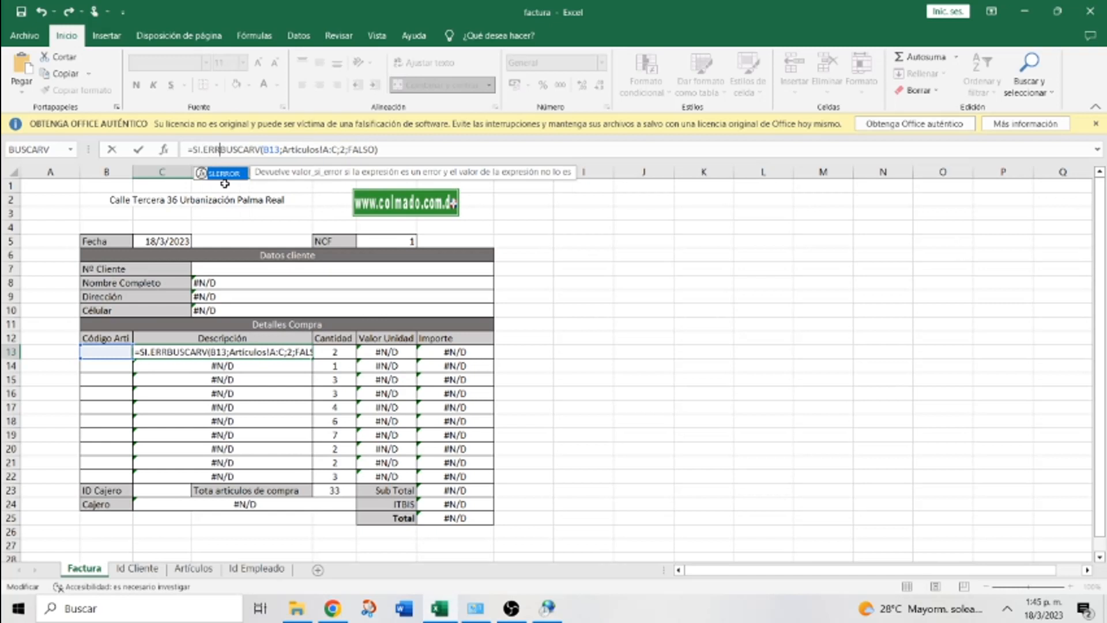
type("R")
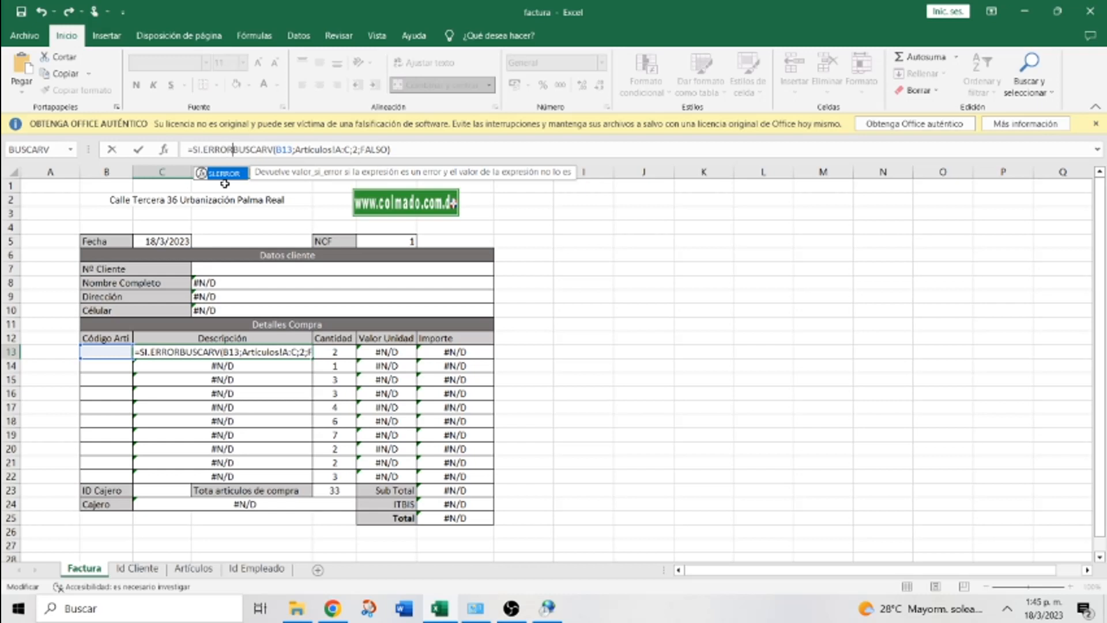
type("(")
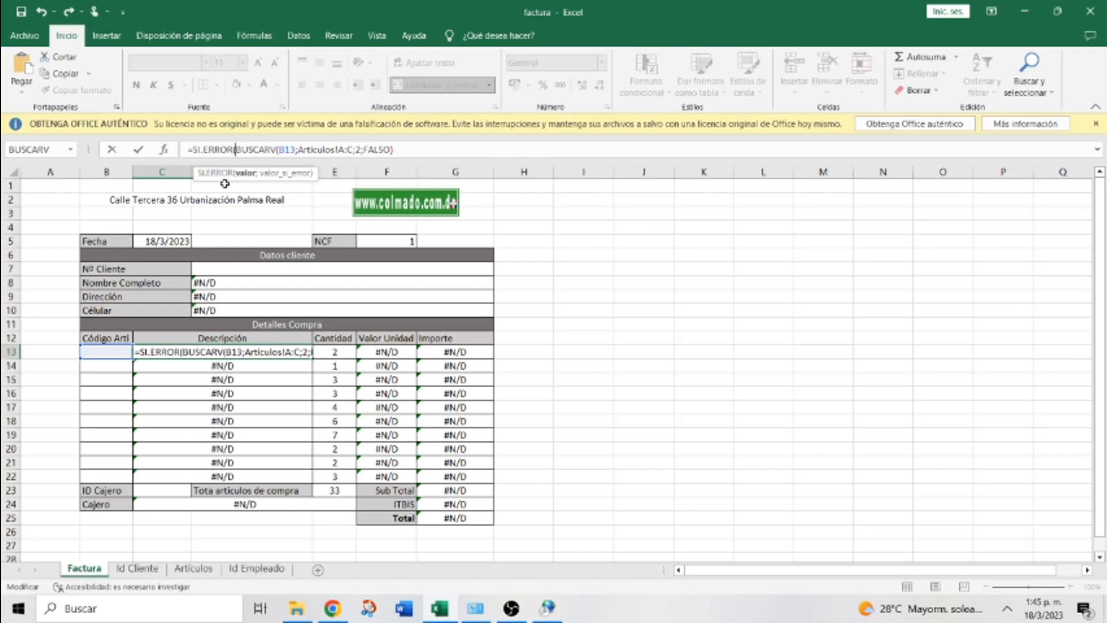
key("Right")
key("Right")
key("Right")
key("Right")
key("Right")
key("Right")
key("Right")
key("Right")
key("Right")
key("Right")
key("Right")
key("Right")
key("Right")
key("Right")
key("Right")
key("Right")
key("Right")
key("Right")
key("Right")
key("Right")
key("Right")
key("Right")
key("Right")
key("Right")
key("Right")
key("Right")
key("Right")
key("Right")
key("Right")
key("Right")
key("Right")
key("Right")
key("Right")
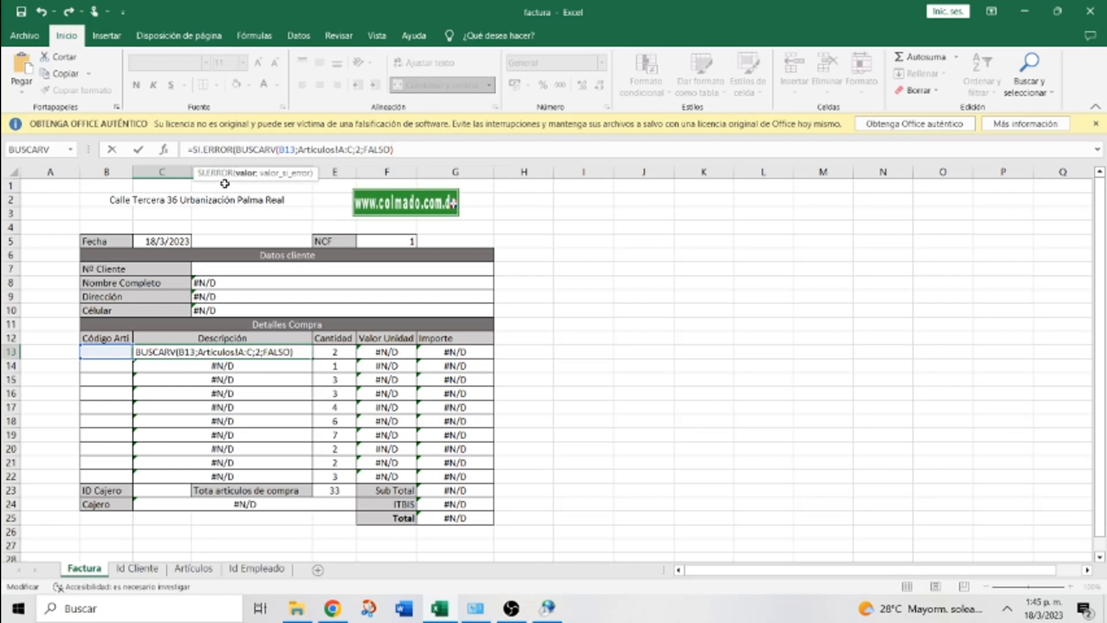
type(";\" \")")
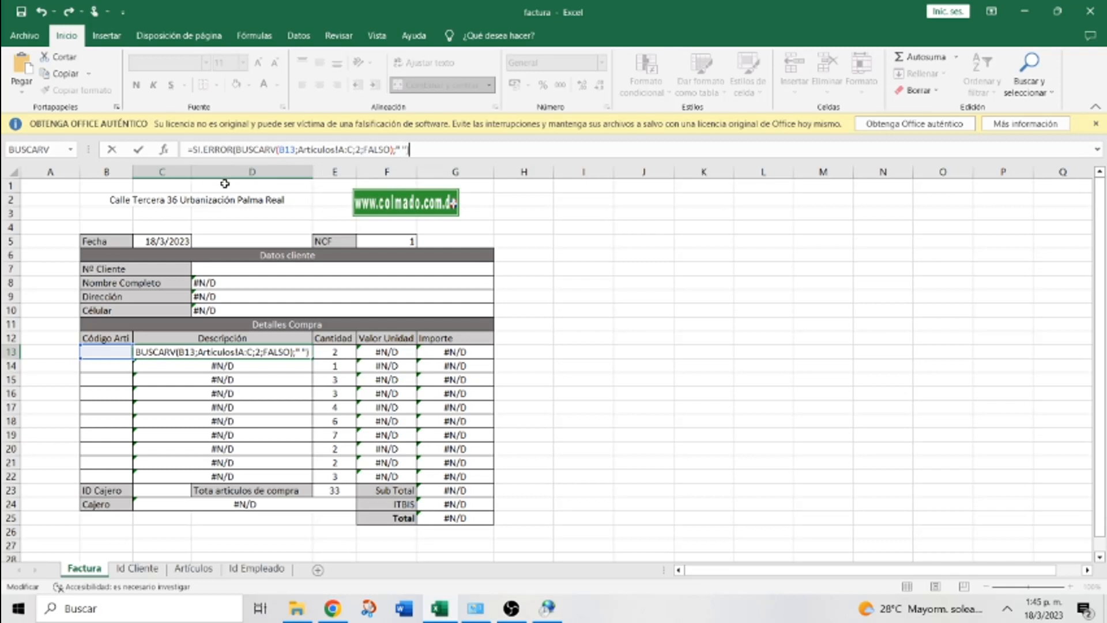
key("Return")
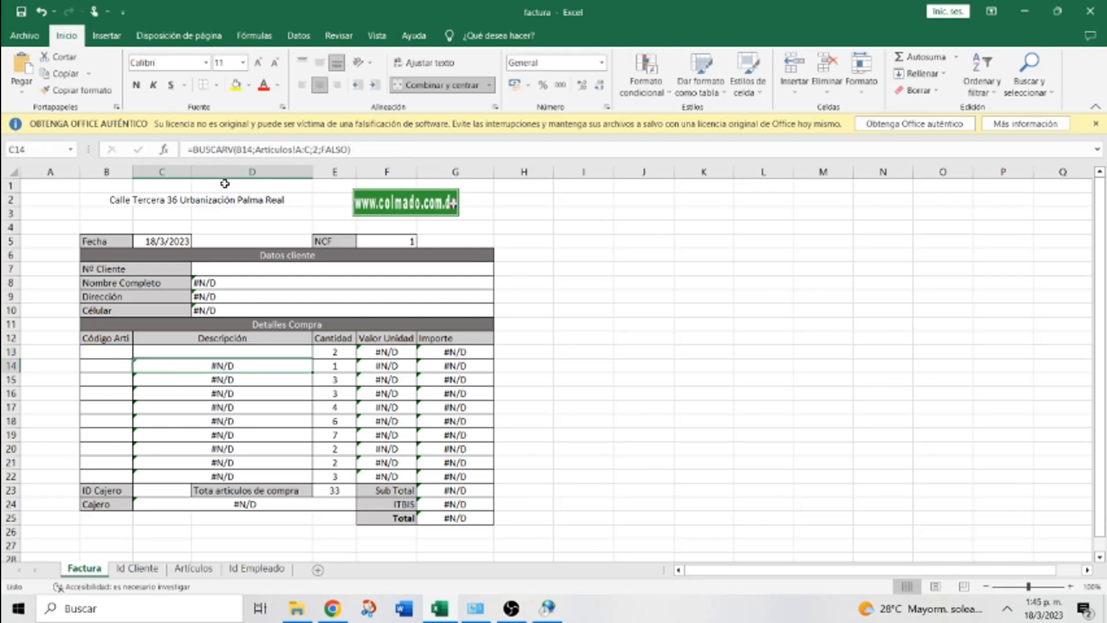
Test the C13 lookup with code A1 in B13, then delete the code
left_click(208, 352)
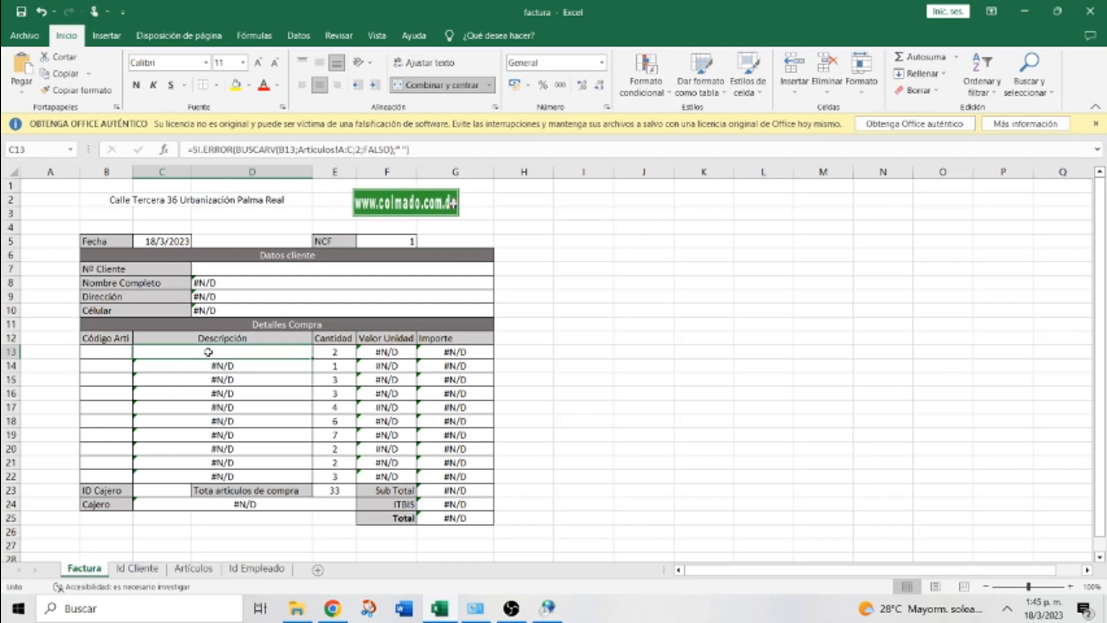
left_click(92, 350)
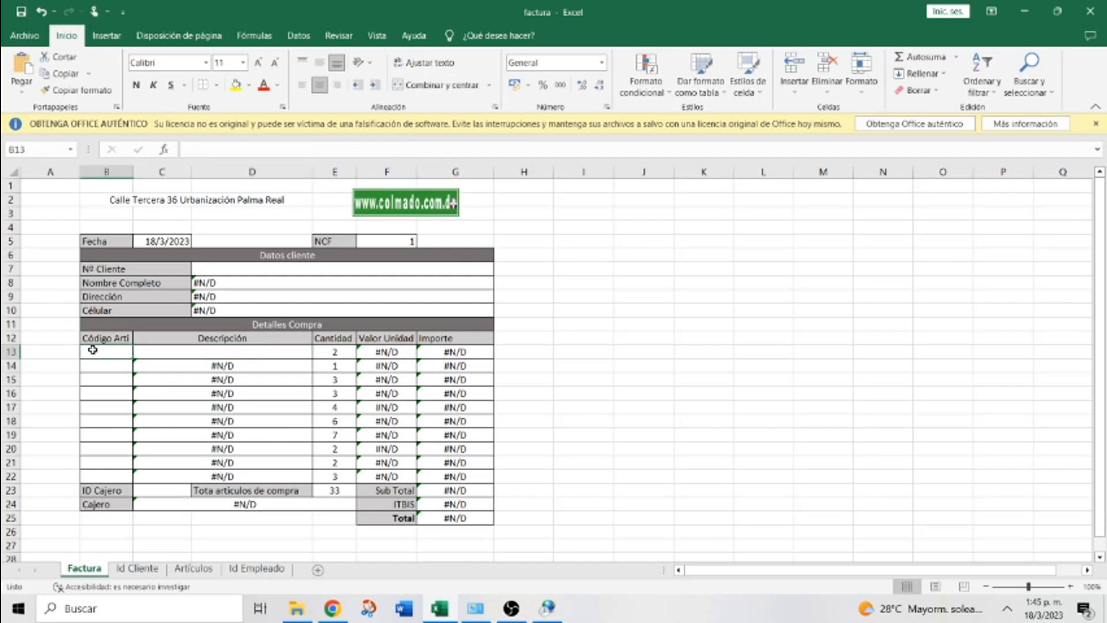
type("A1")
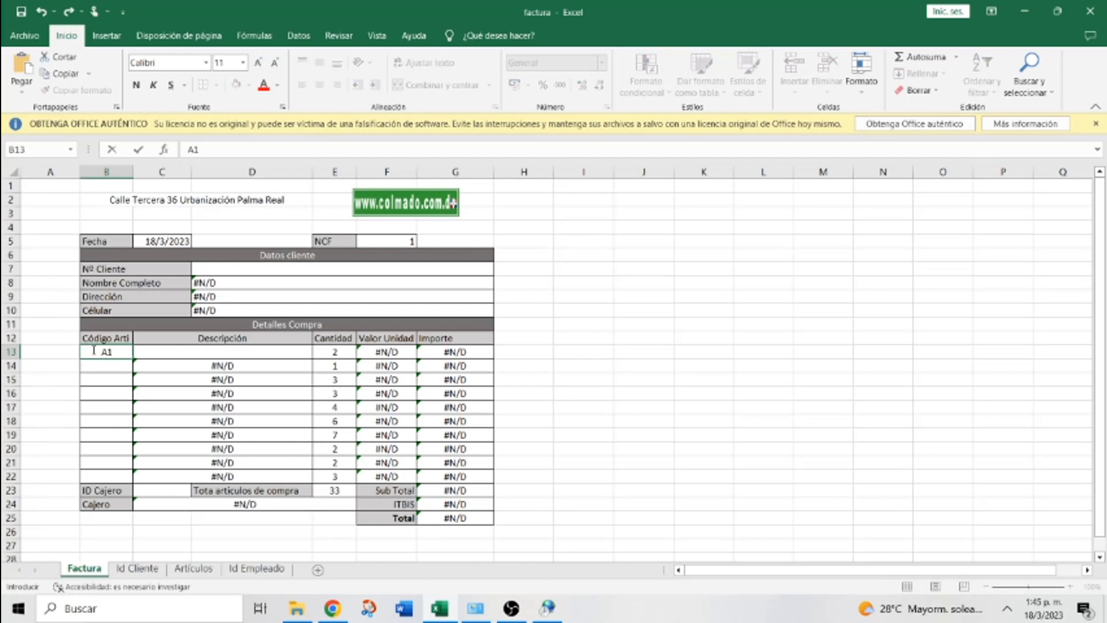
key("Tab")
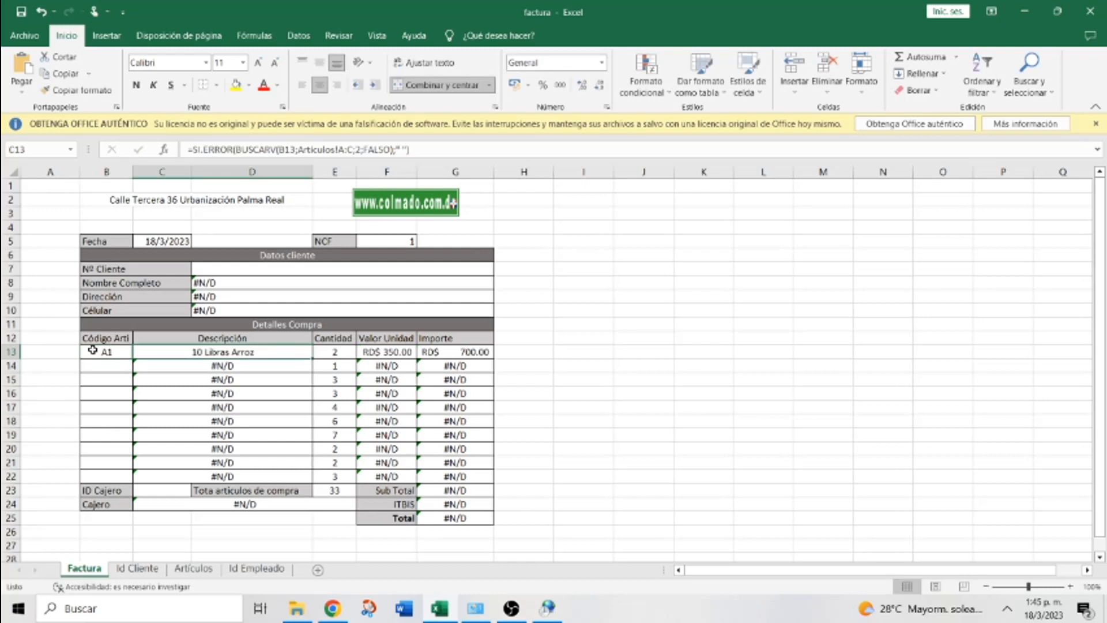
left_click(92, 350)
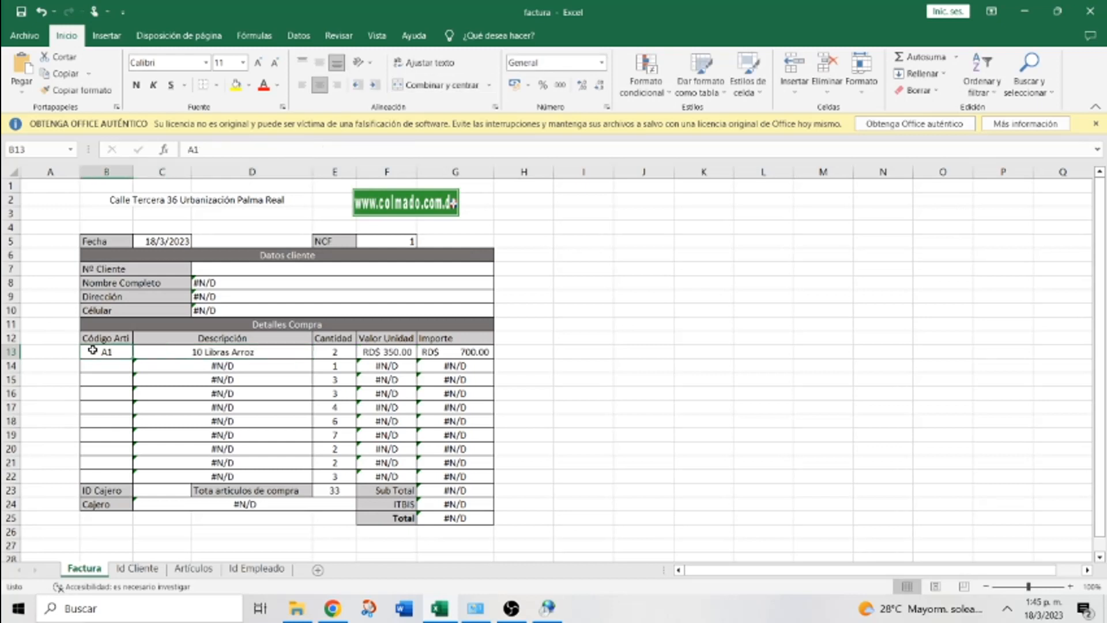
key("Delete")
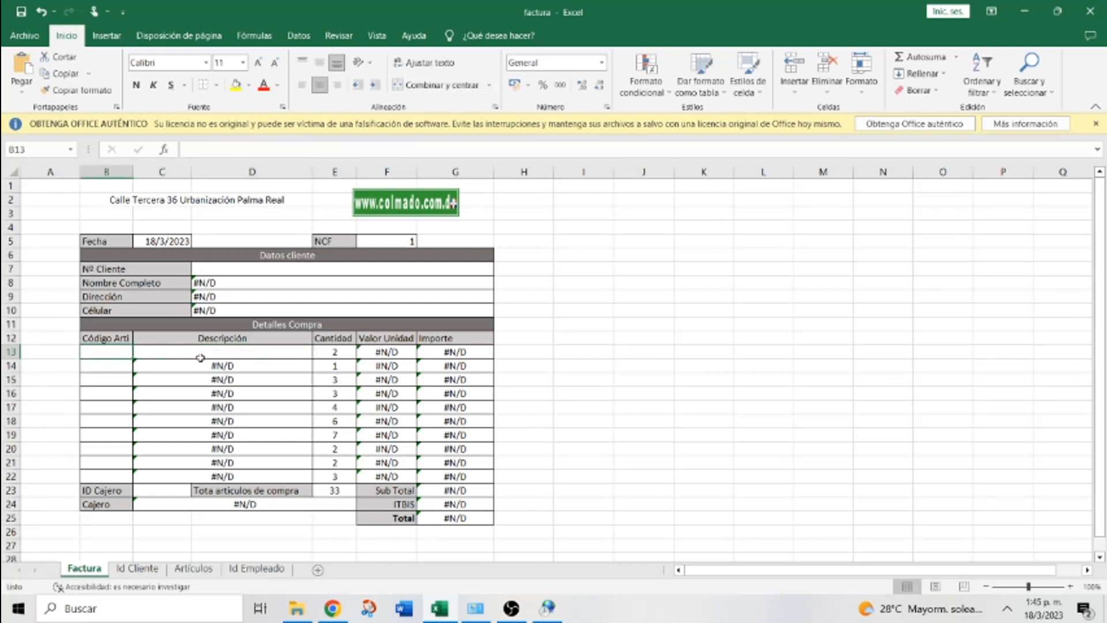
left_click(203, 357)
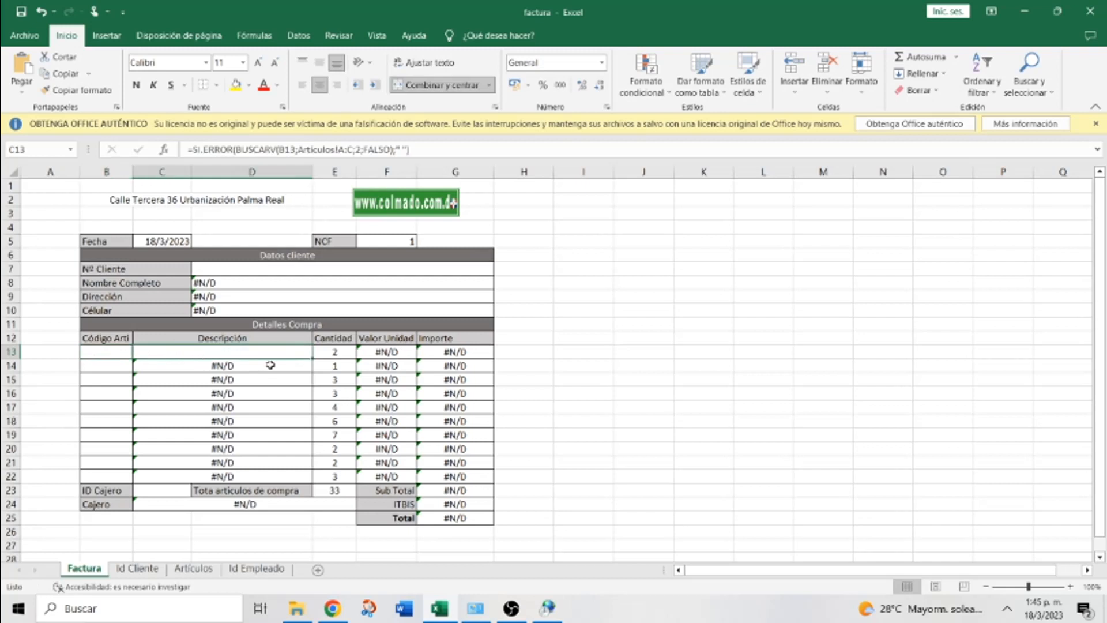
left_click(250, 368)
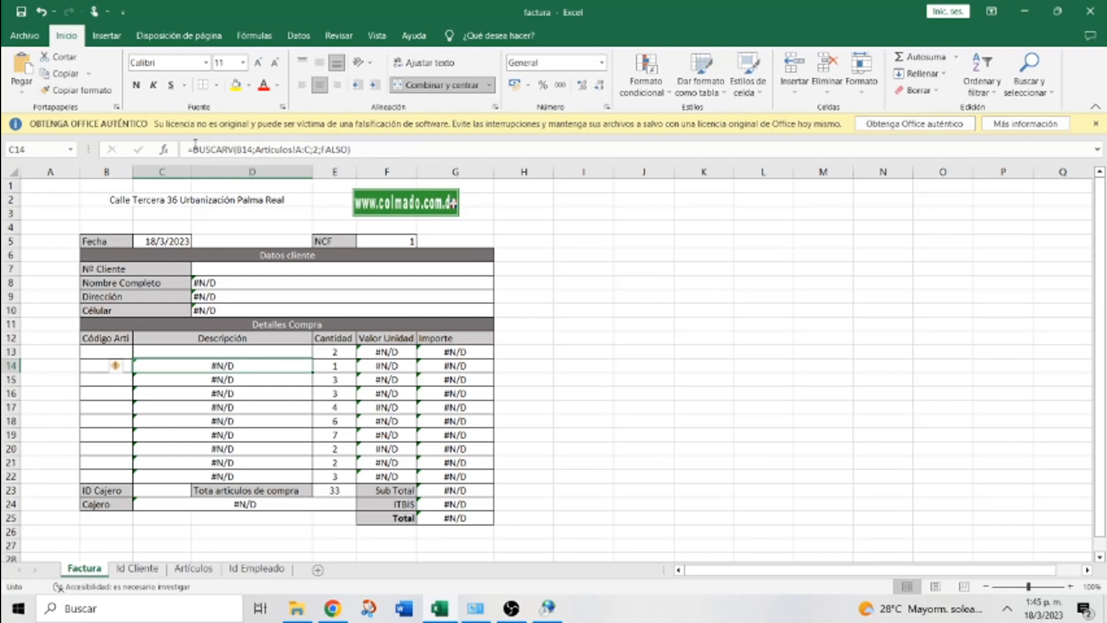
Wrap C14's description lookup in SI.ERROR(...;" ") so it shows blank
left_click(195, 146)
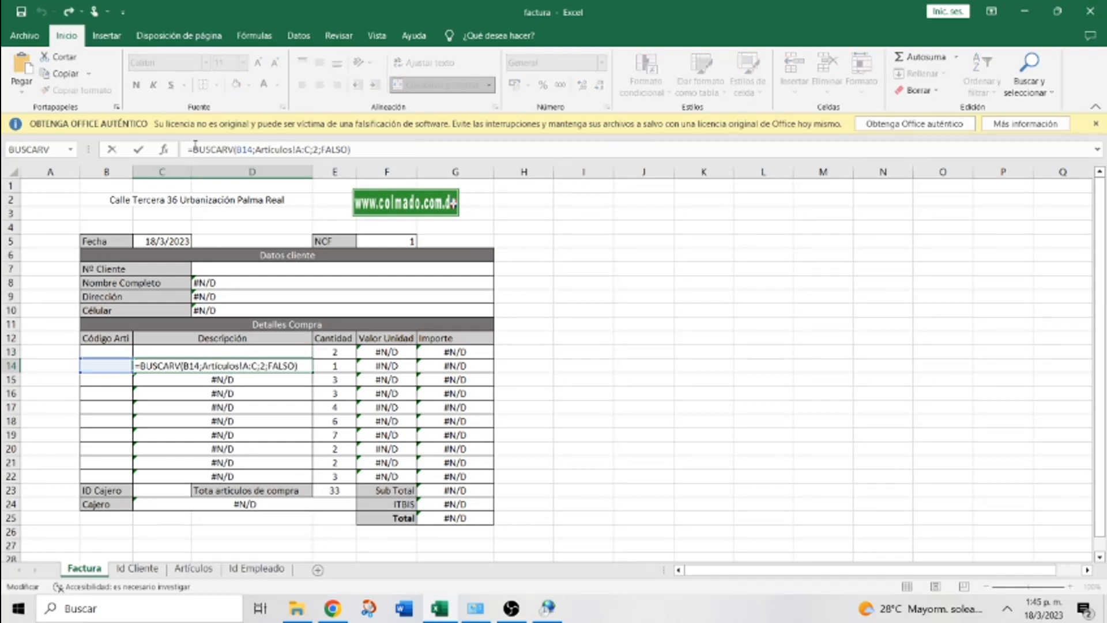
type("si")
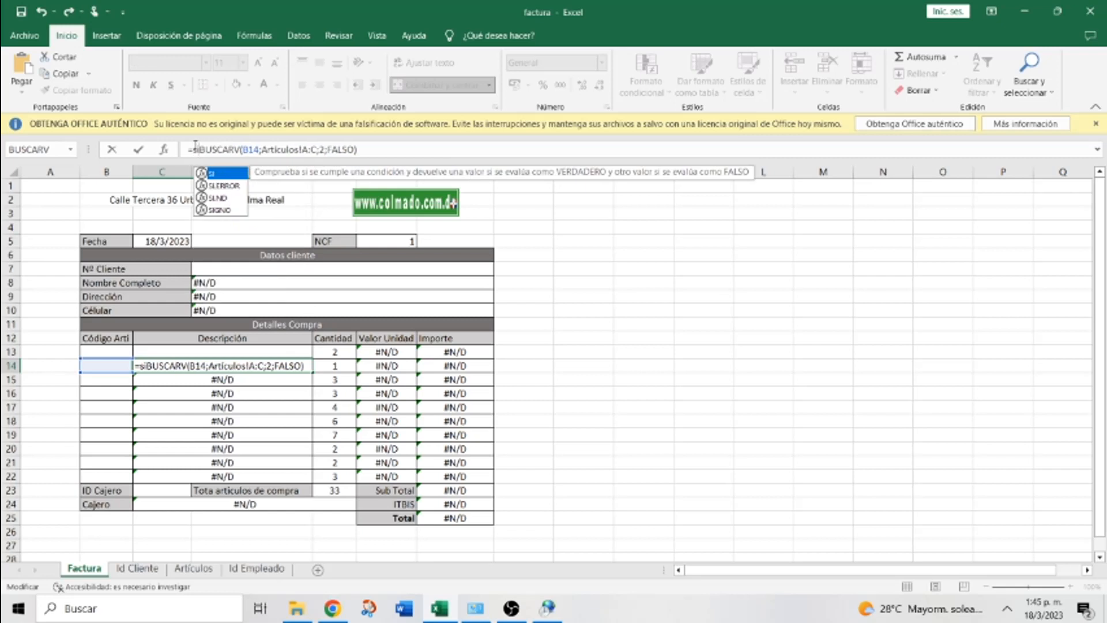
key("BackSpace")
key("BackSpace")
type("SI")
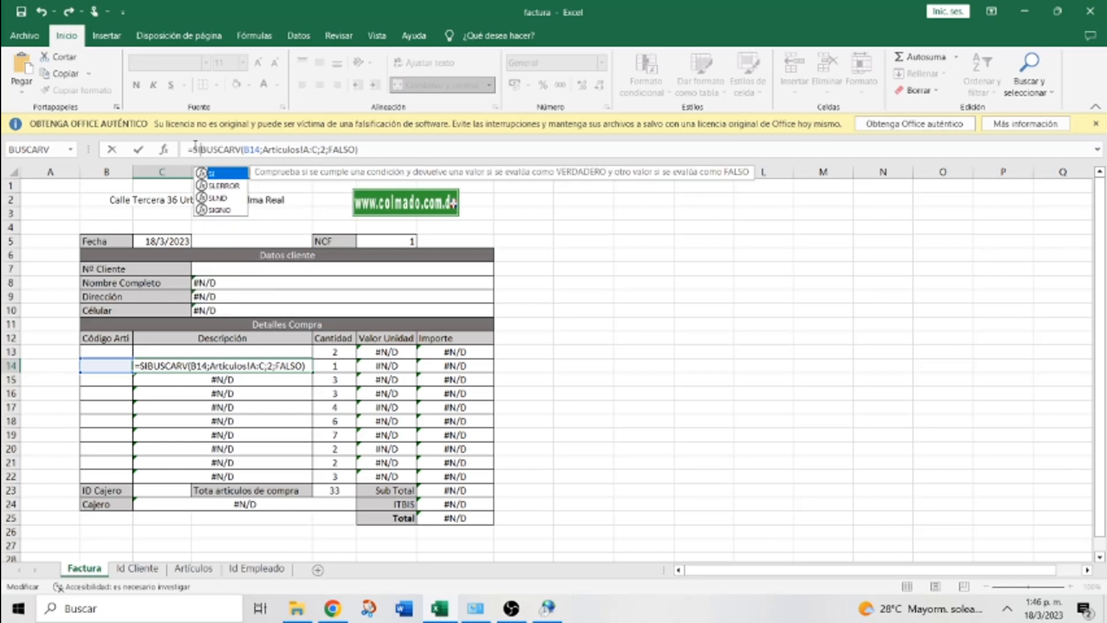
type(".E")
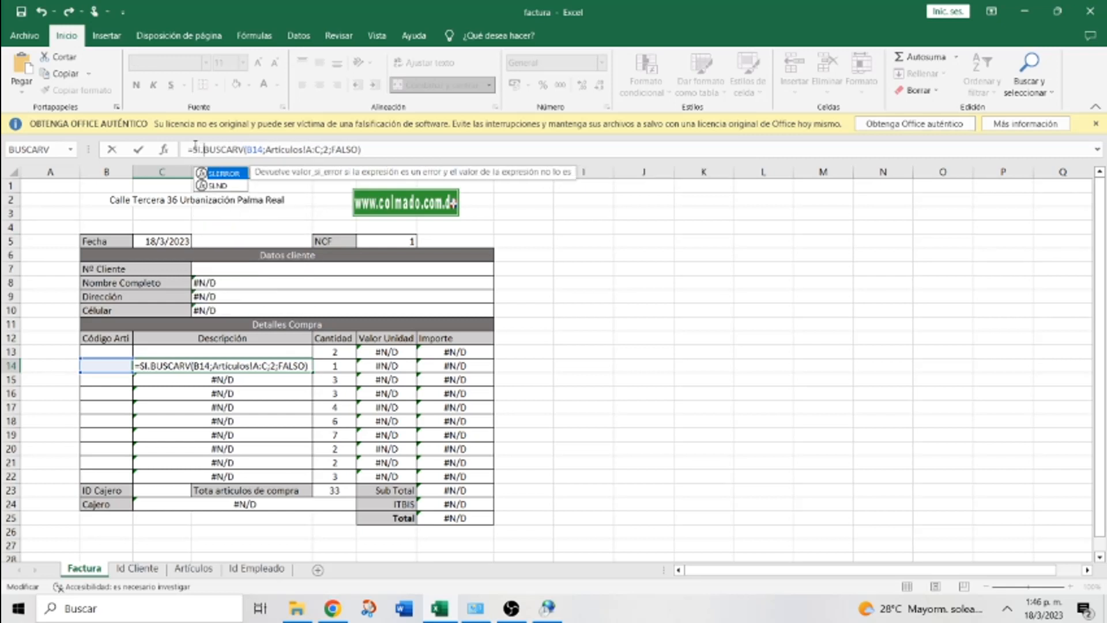
type("RROR")
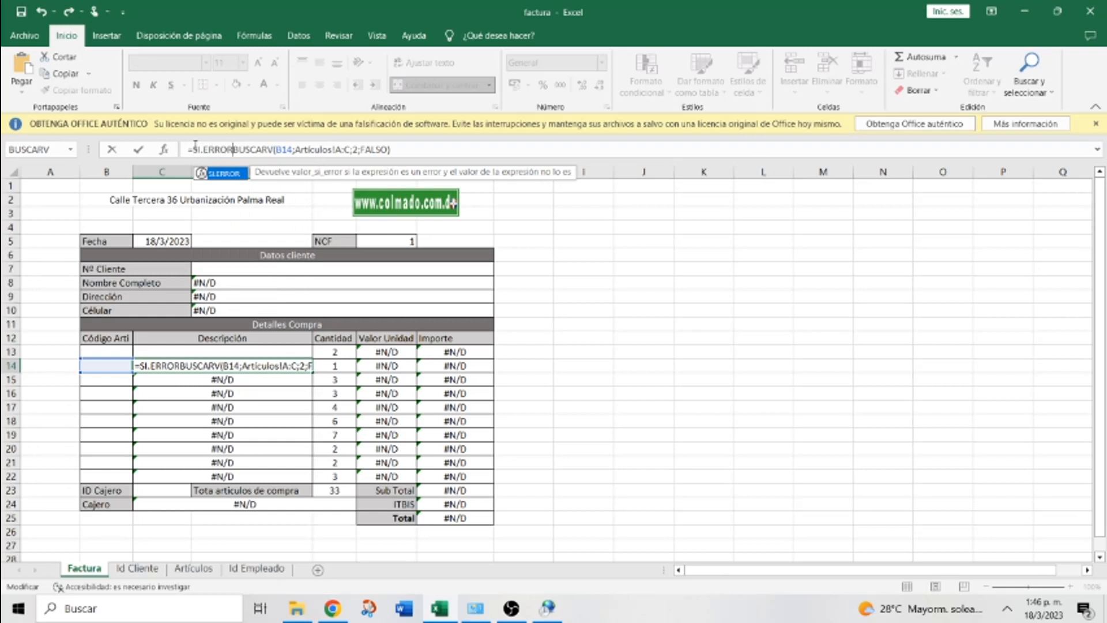
type("(")
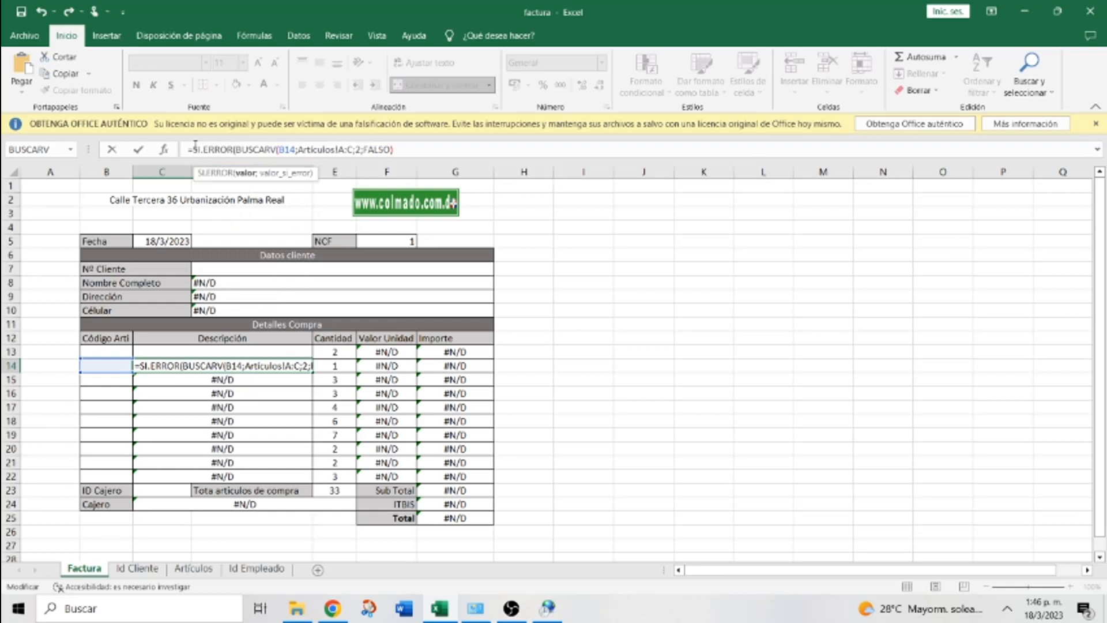
key("Right")
key("Right")
key("Right")
key("Right")
key("Right")
key("Right")
key("Right")
key("Right")
key("Right")
key("Right")
key("Right")
key("Right")
key("Right")
key("Right")
key("Right")
key("Right")
key("Right")
key("Right")
key("Right")
key("Right")
key("Right")
key("Right")
key("Right")
key("Right")
key("Right")
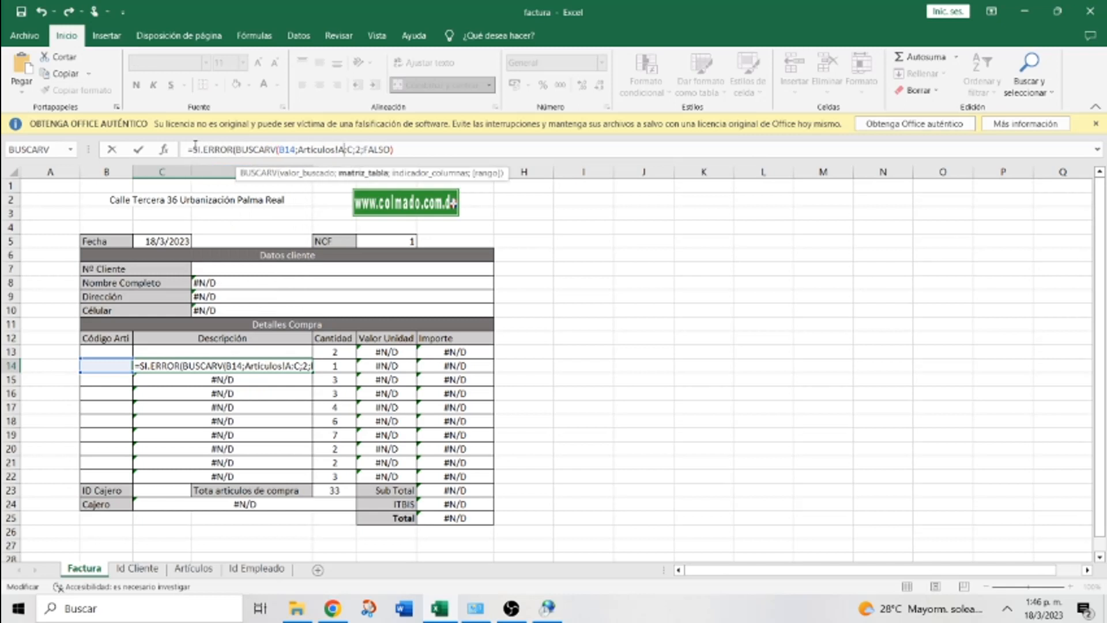
key("Right")
key("Right")
key("Right")
key("Right")
key("Right")
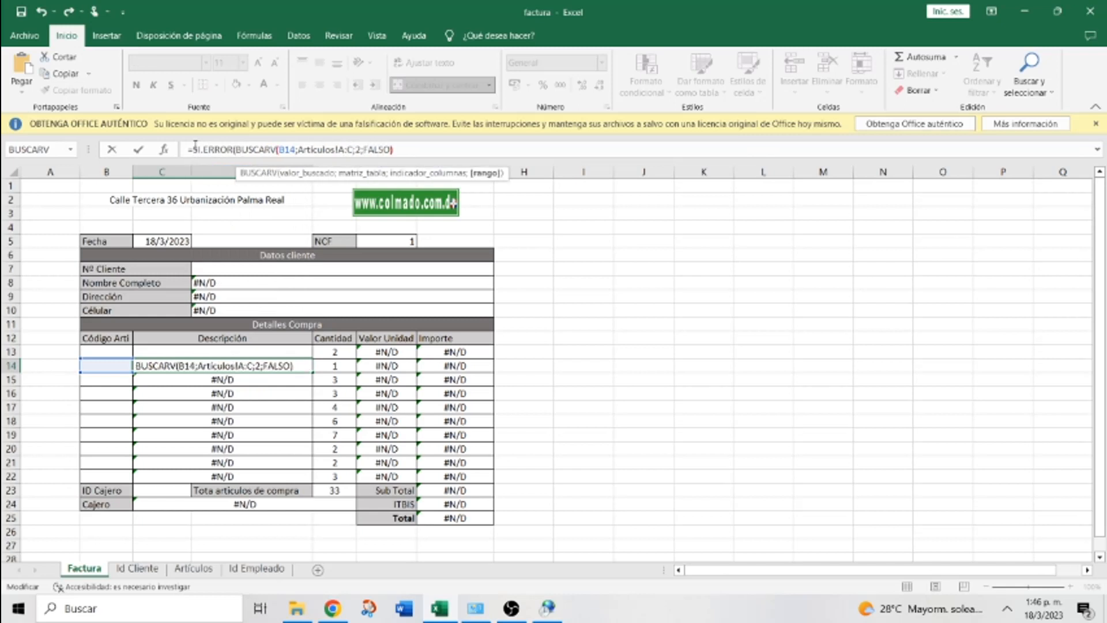
type(";")
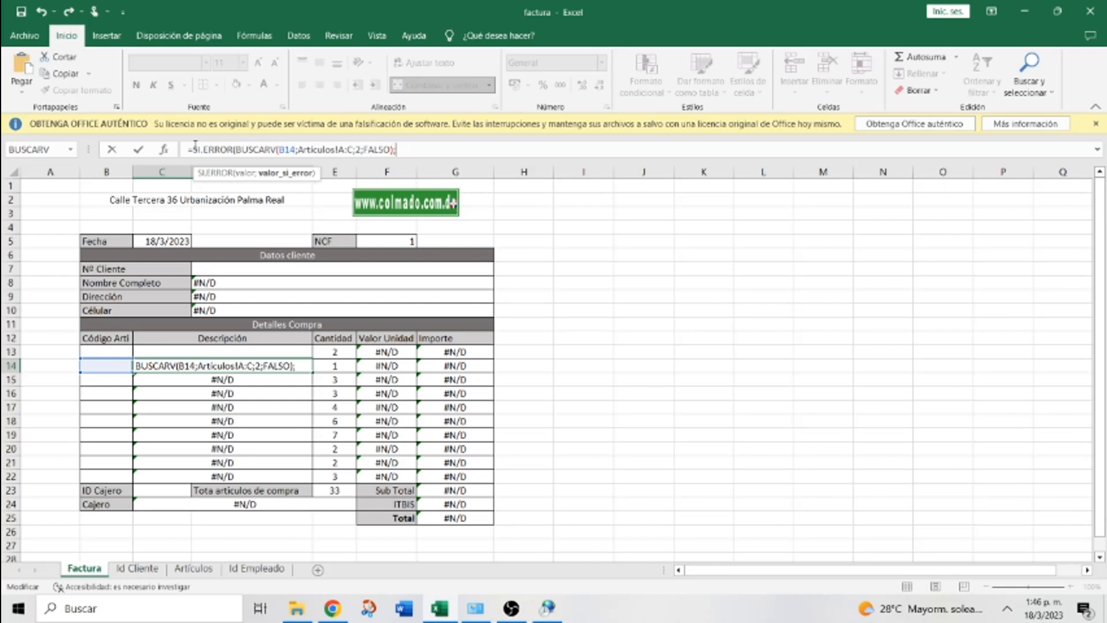
type("\" \")")
key("Return")
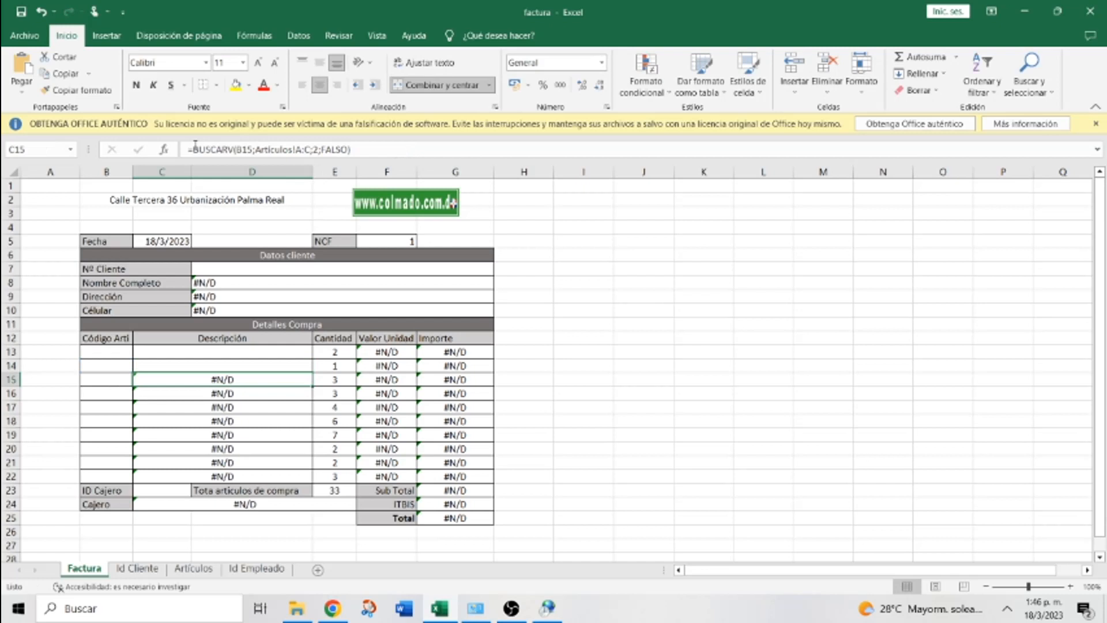
Fill the SI.ERROR description formula from C14 down to C22
left_click(186, 364)
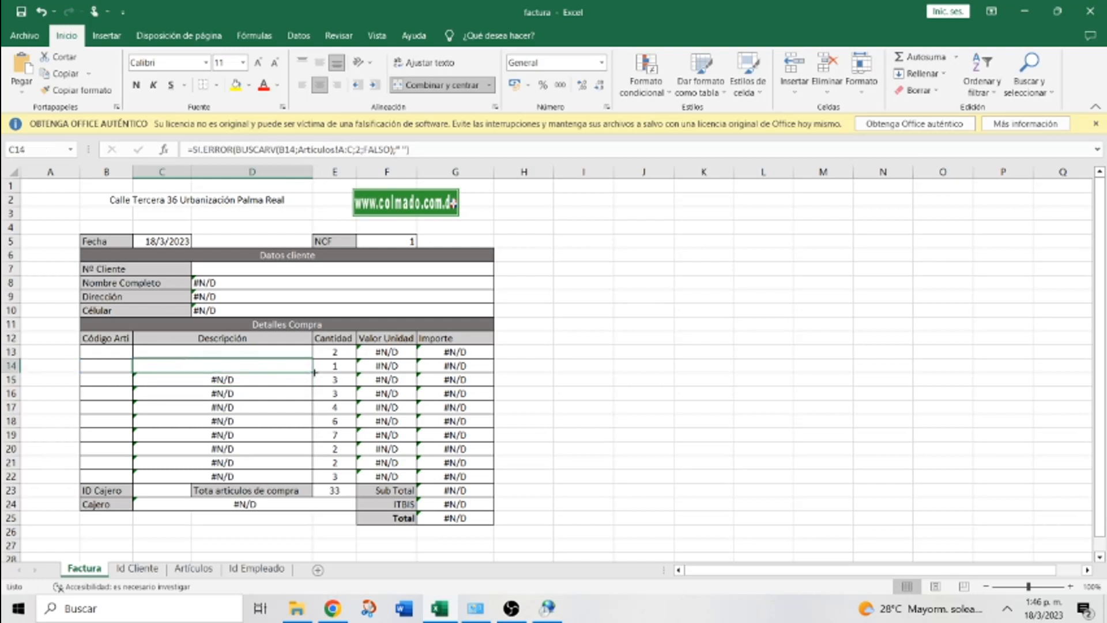
left_click_drag(314, 372, 313, 372)
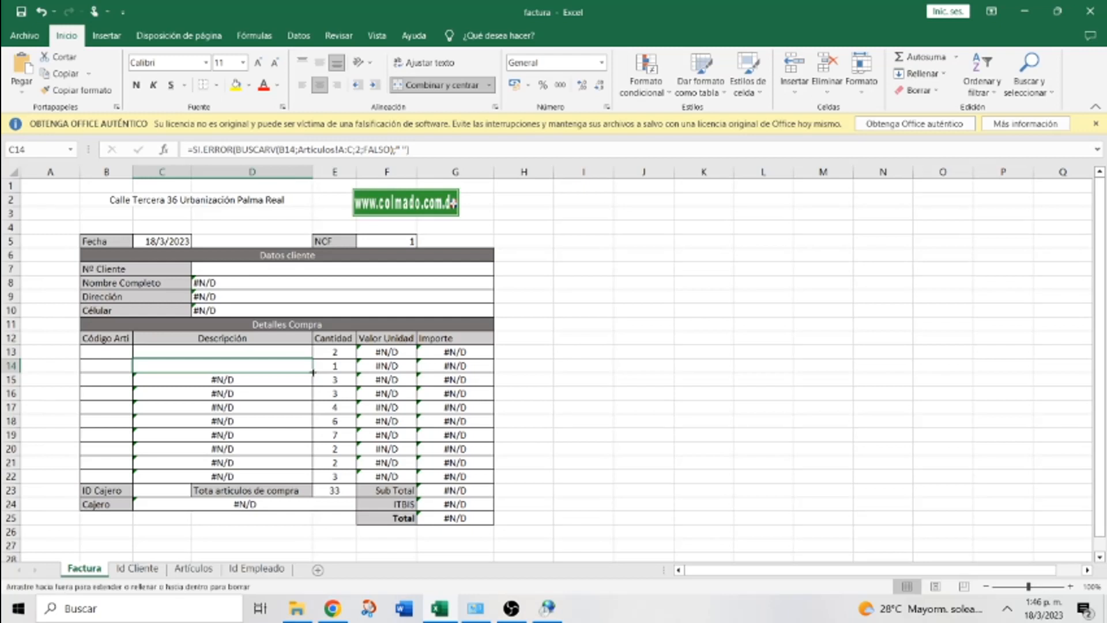
left_click_drag(313, 372, 308, 477)
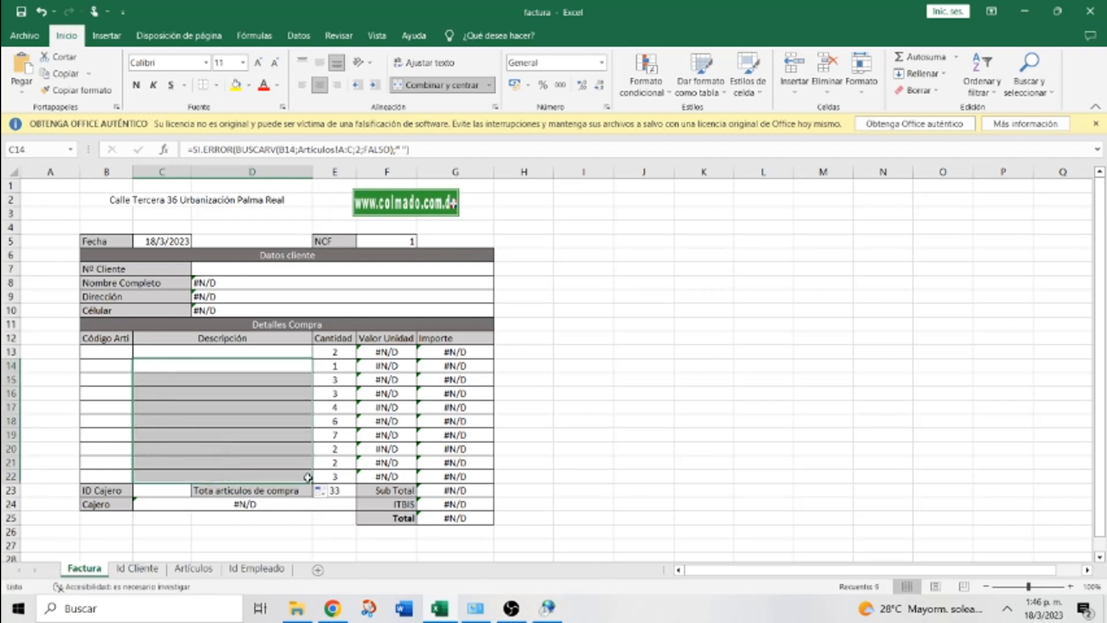
Test the description lookup with code 12 in B16, then clear it
left_click(99, 391)
type("12")
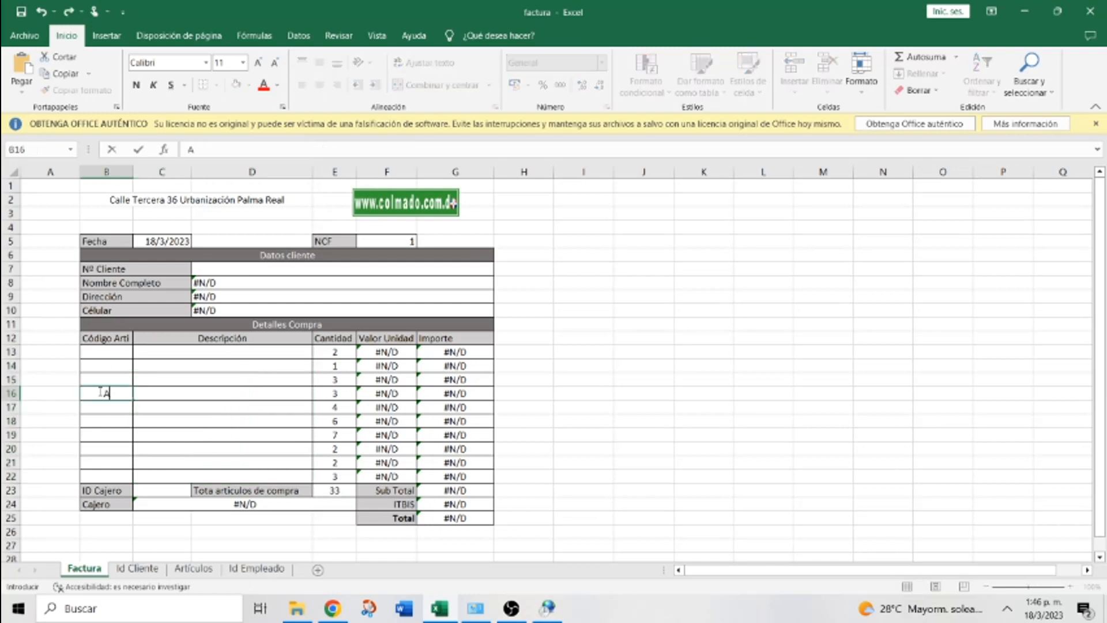
key("Return")
left_click(100, 392)
key("Delete")
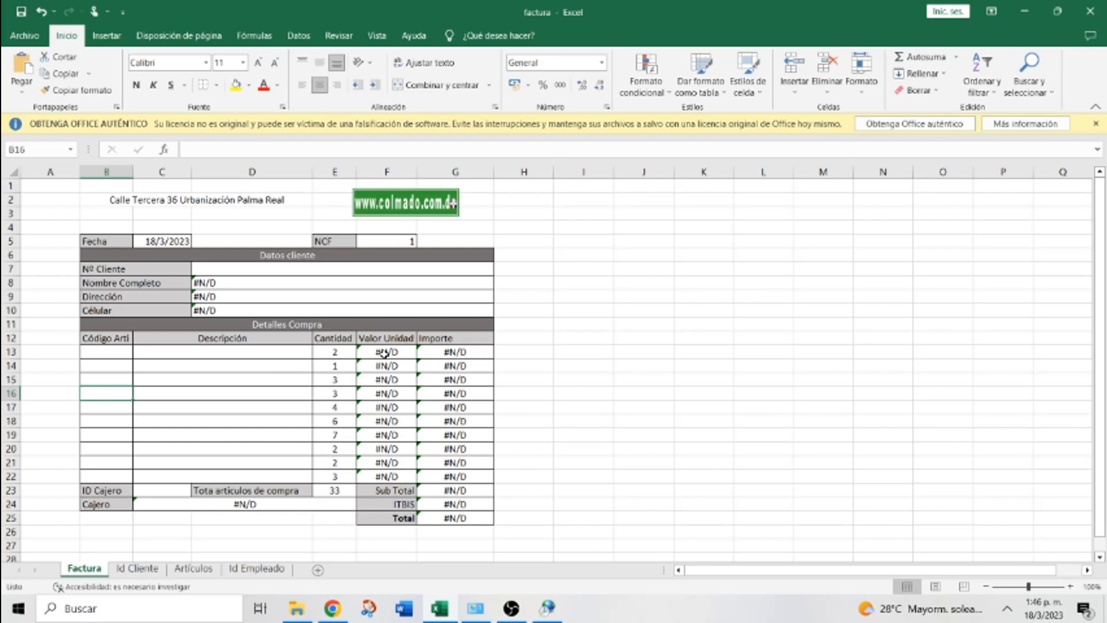
Wrap F13's price lookup in SI.ERROR(...;0) and fill it down to F22
left_click(385, 353)
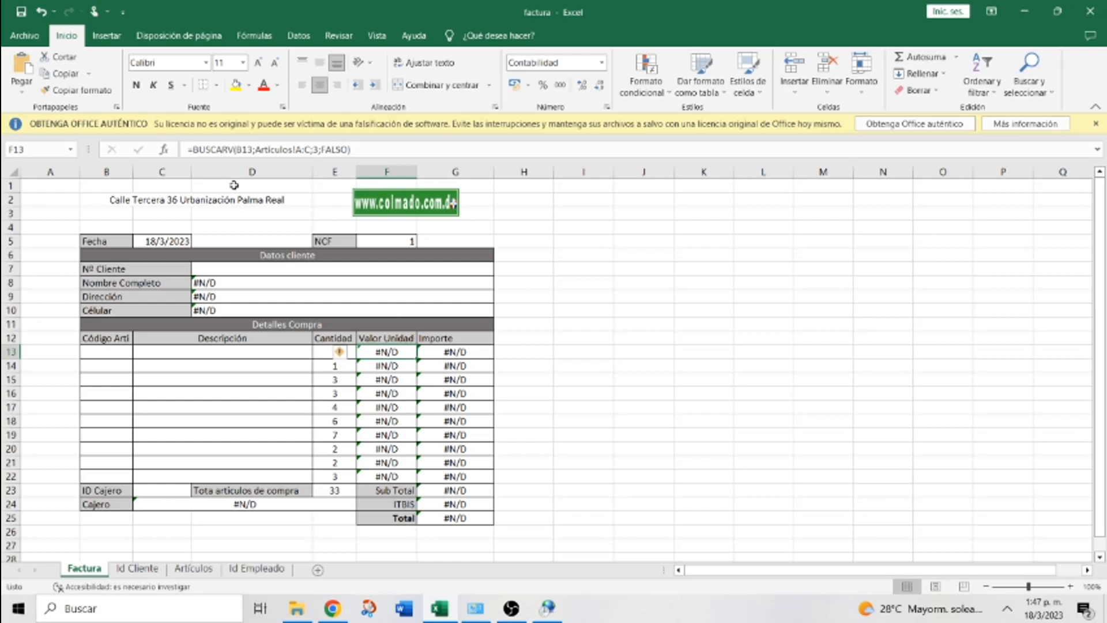
left_click(194, 149)
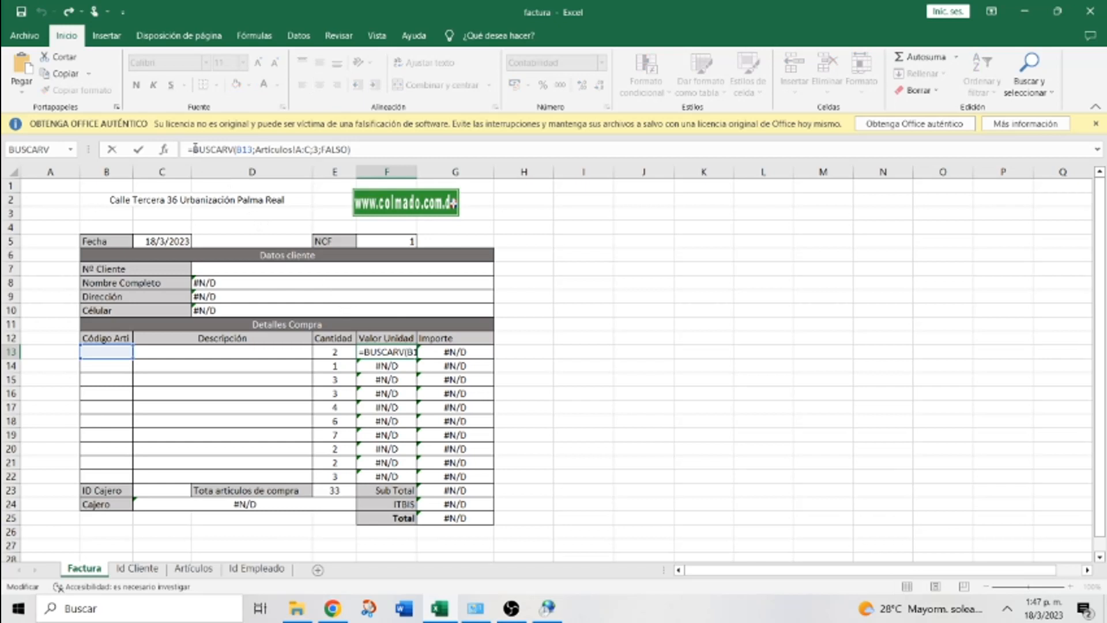
type("SI")
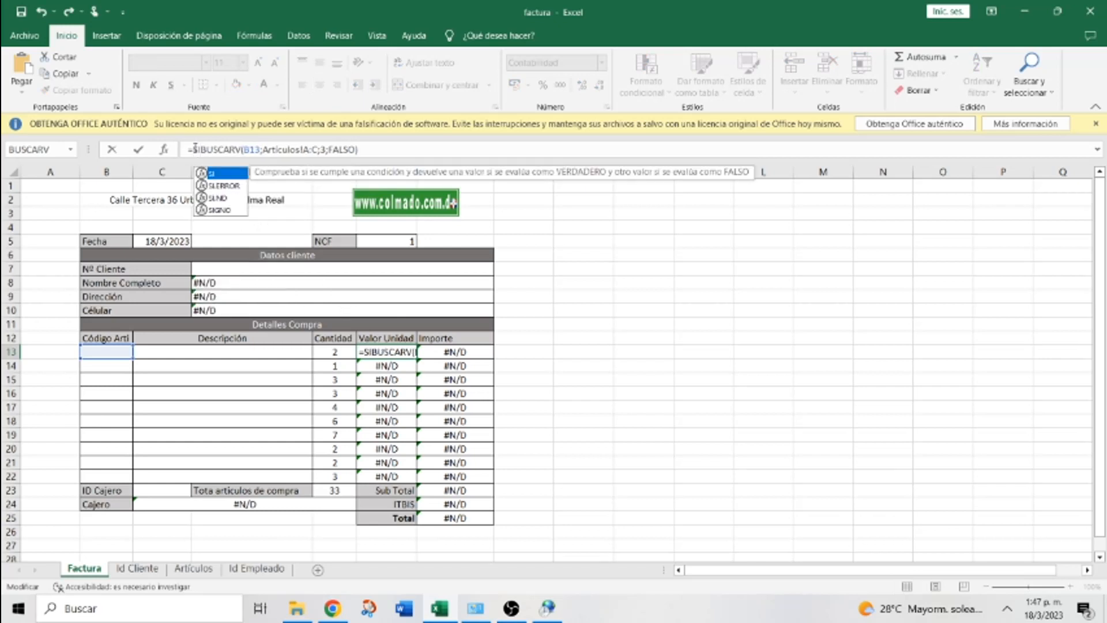
type(".E")
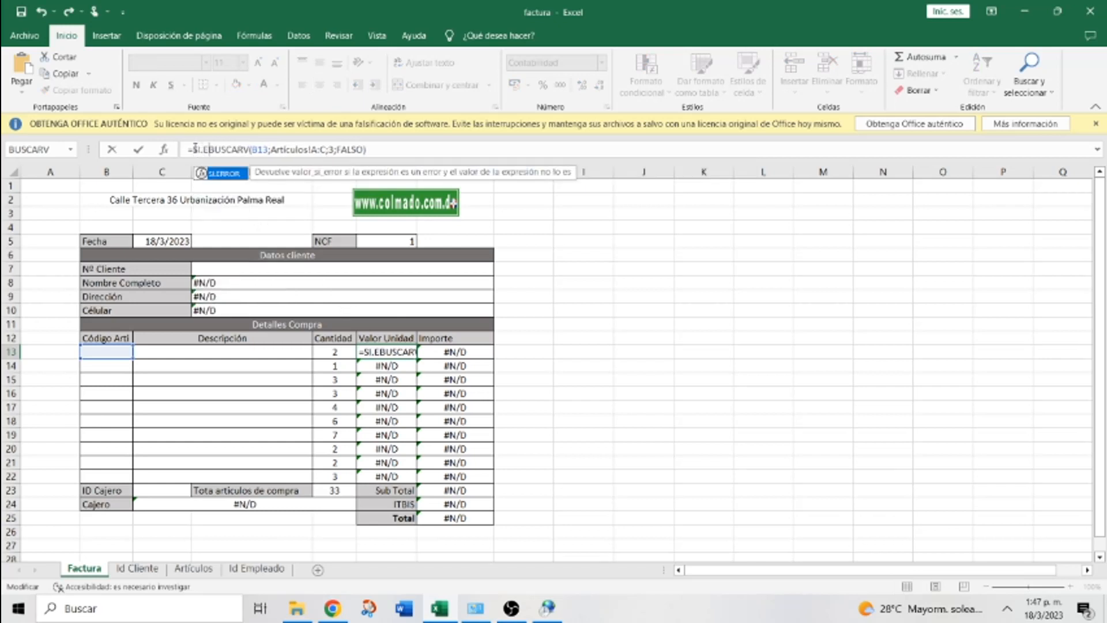
type("RROR")
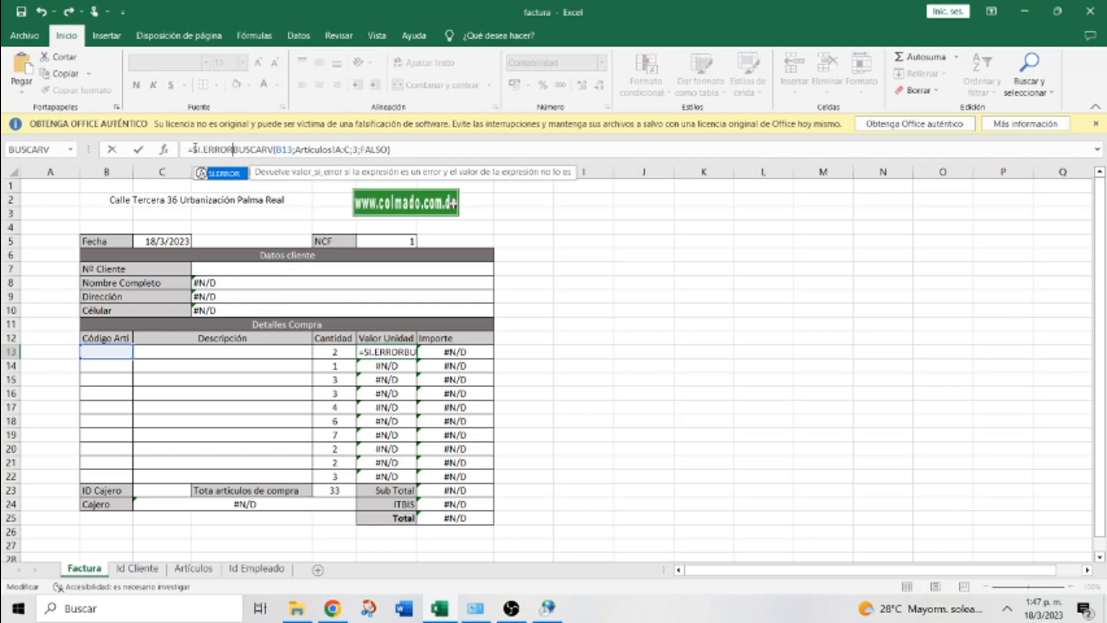
type("(")
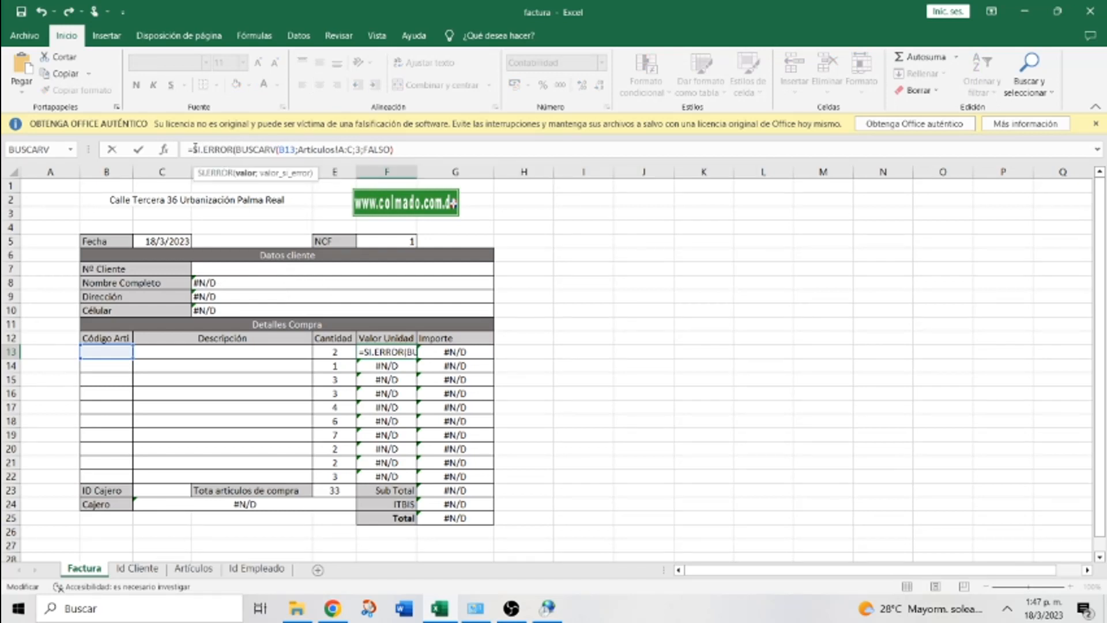
left_click(394, 150)
type(";")
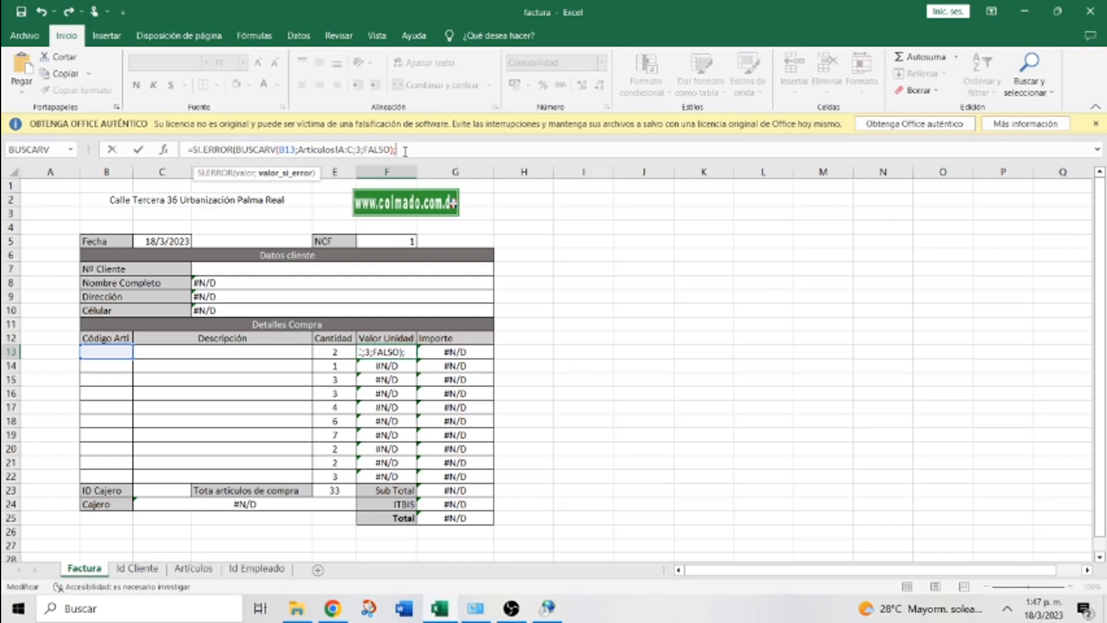
type("0)")
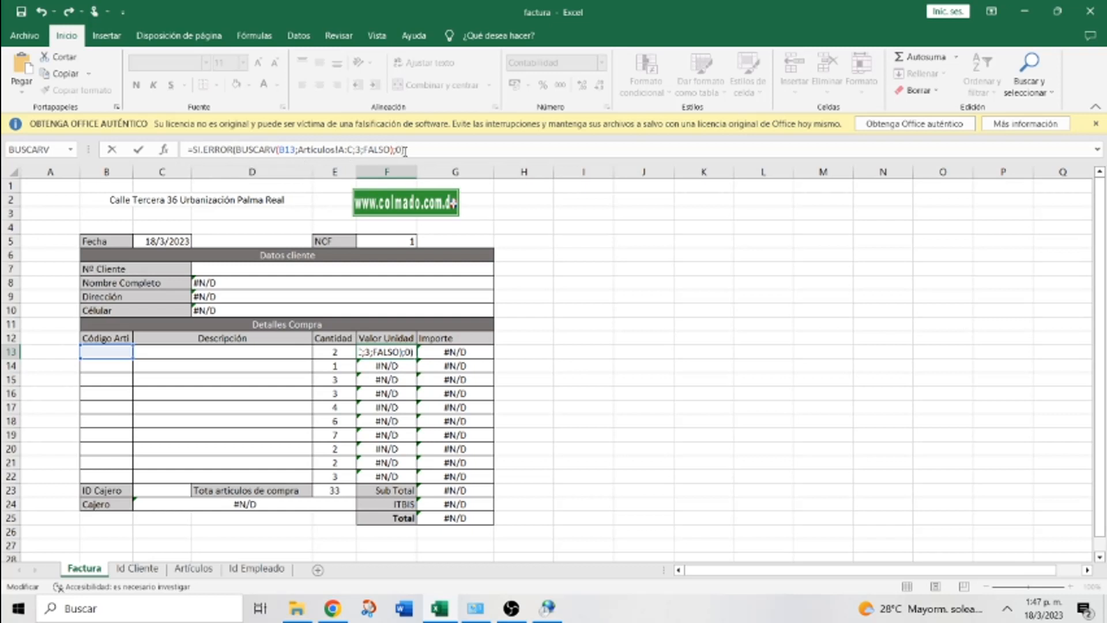
key("Return")
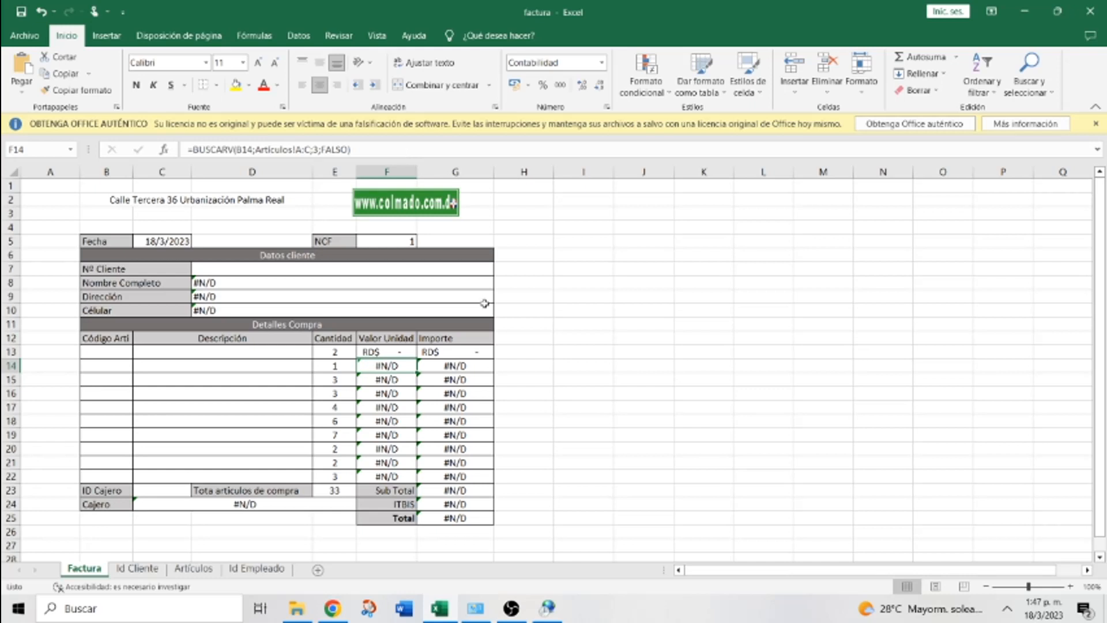
left_click(392, 352)
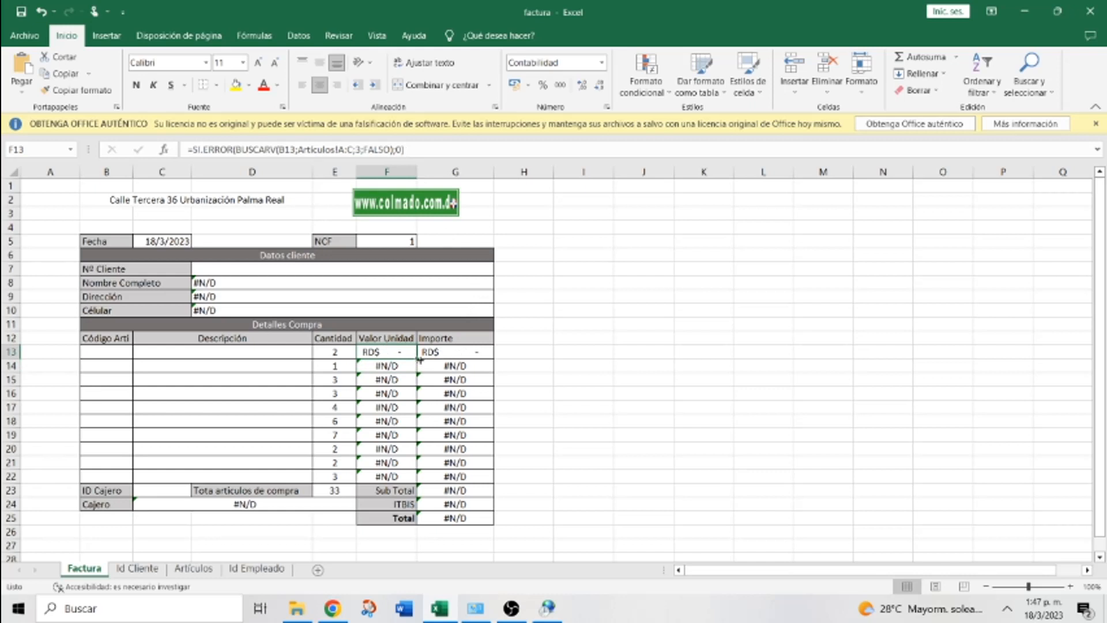
left_click_drag(416, 358, 419, 478)
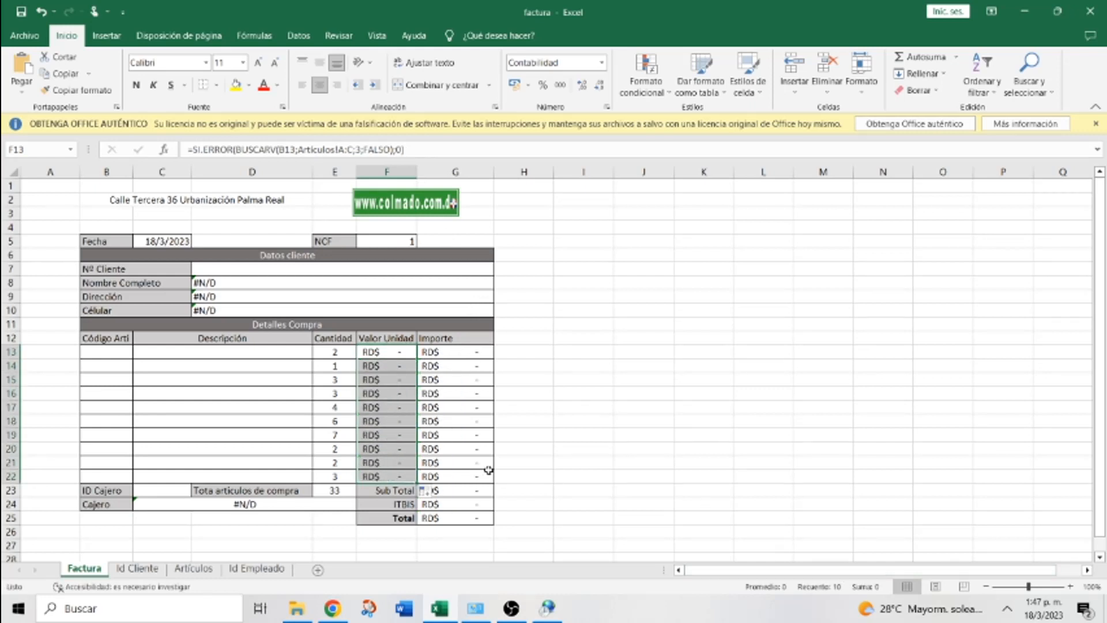
Wrap the D8 client-name lookup in SI.ERROR(...;" ")
left_click(249, 284)
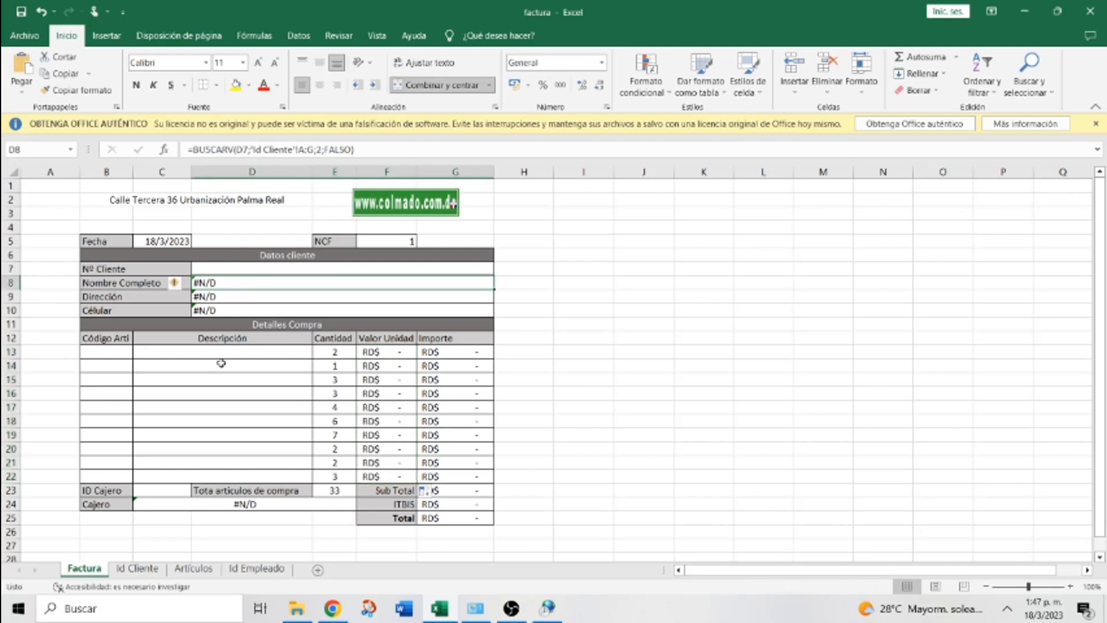
left_click(186, 506)
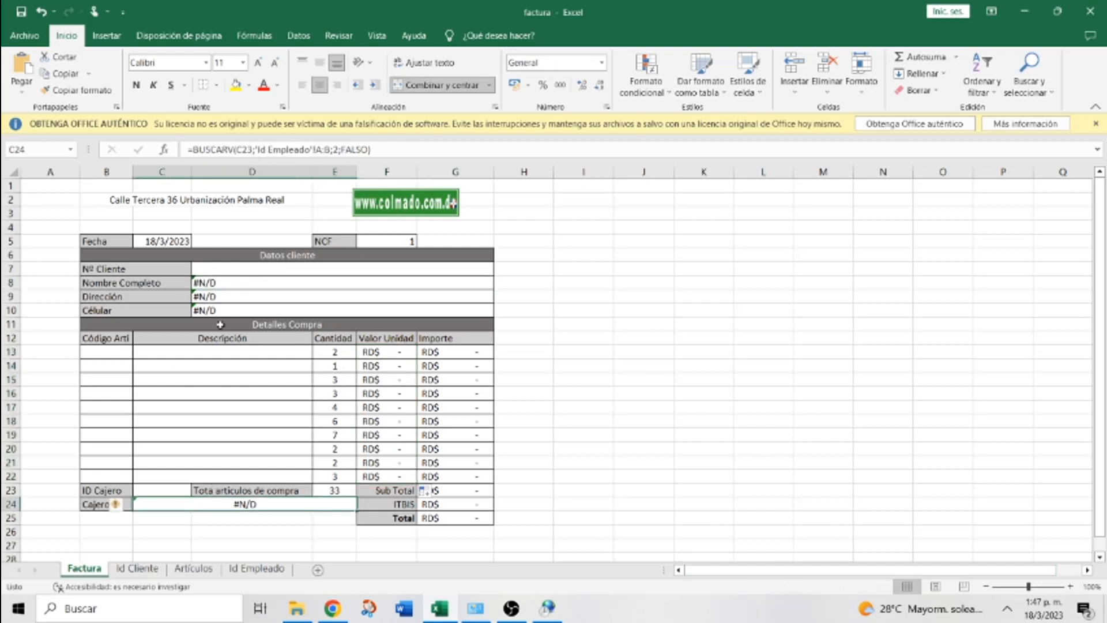
left_click(234, 284)
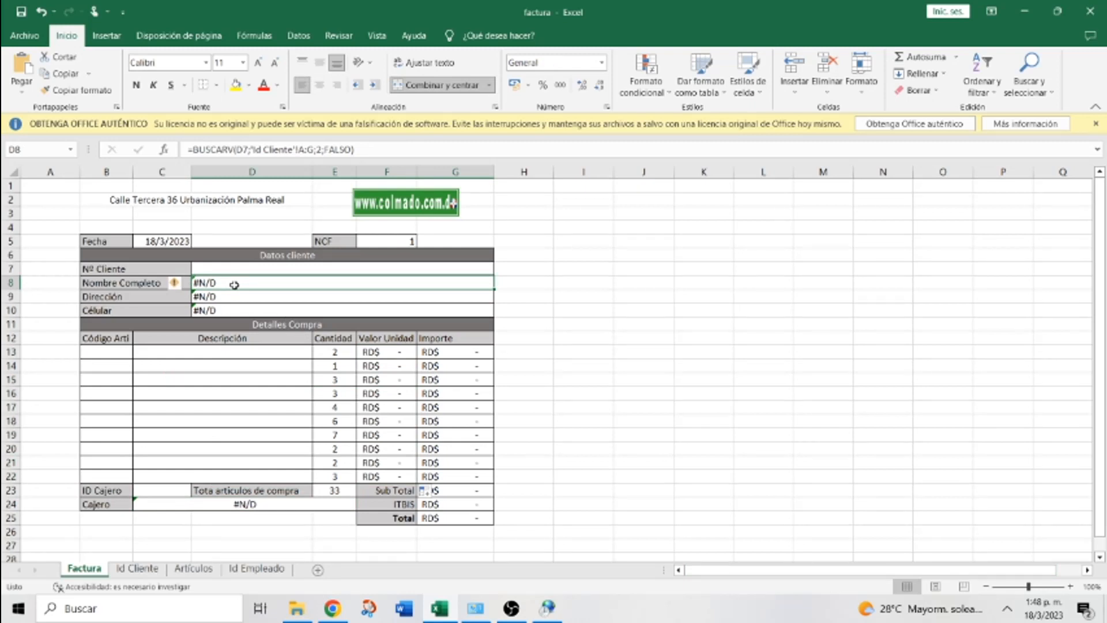
left_click(194, 149)
type("SI")
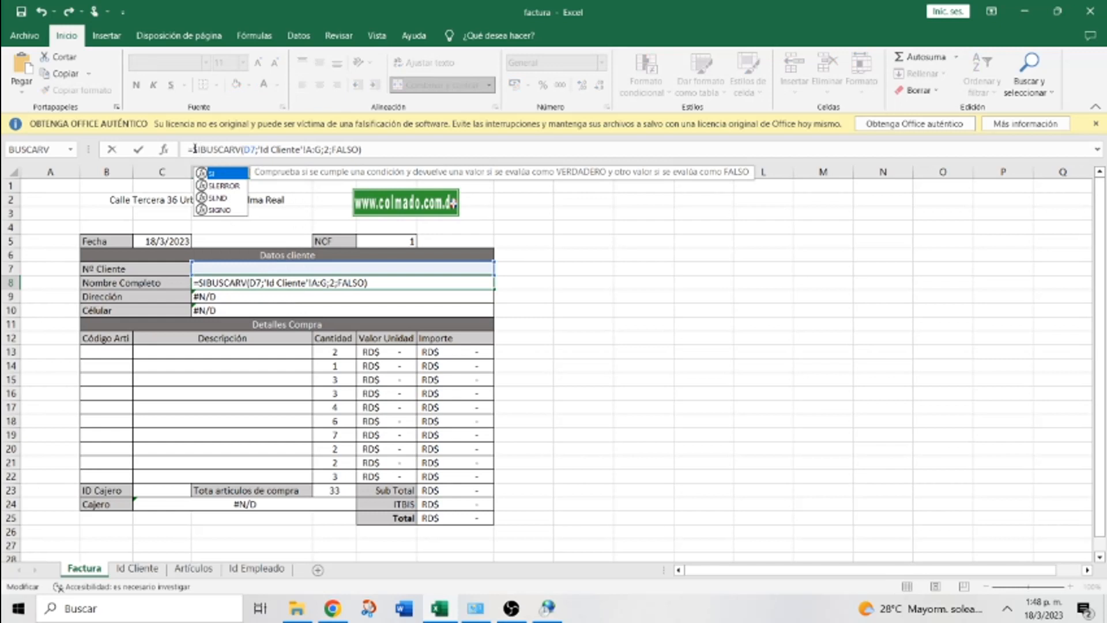
type(".ERROR")
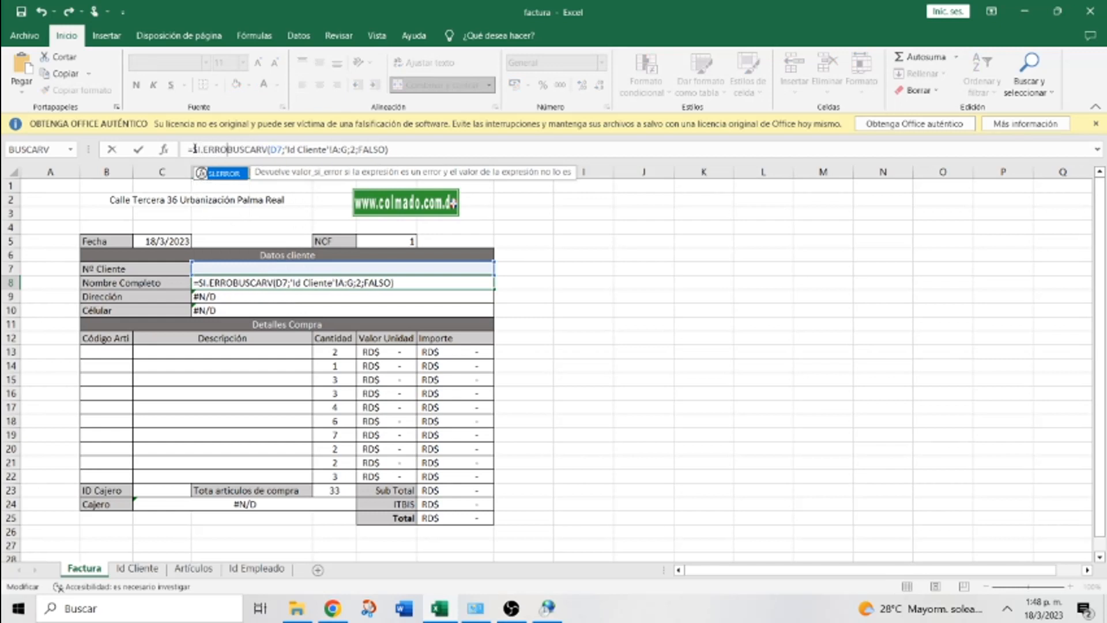
type("(")
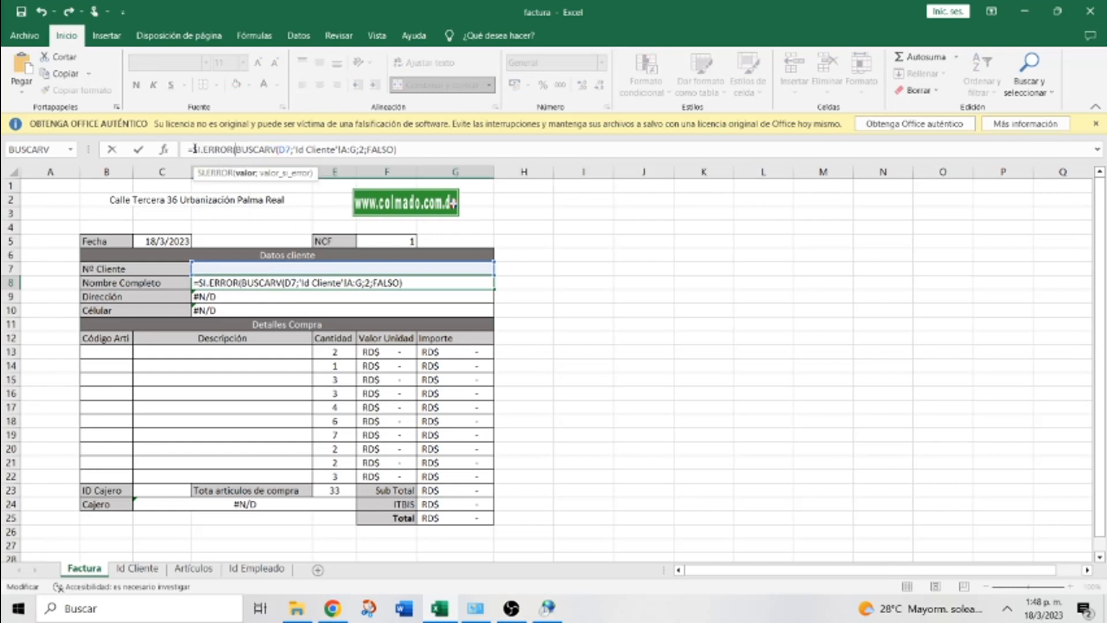
left_click(405, 147)
type(";\" \"")
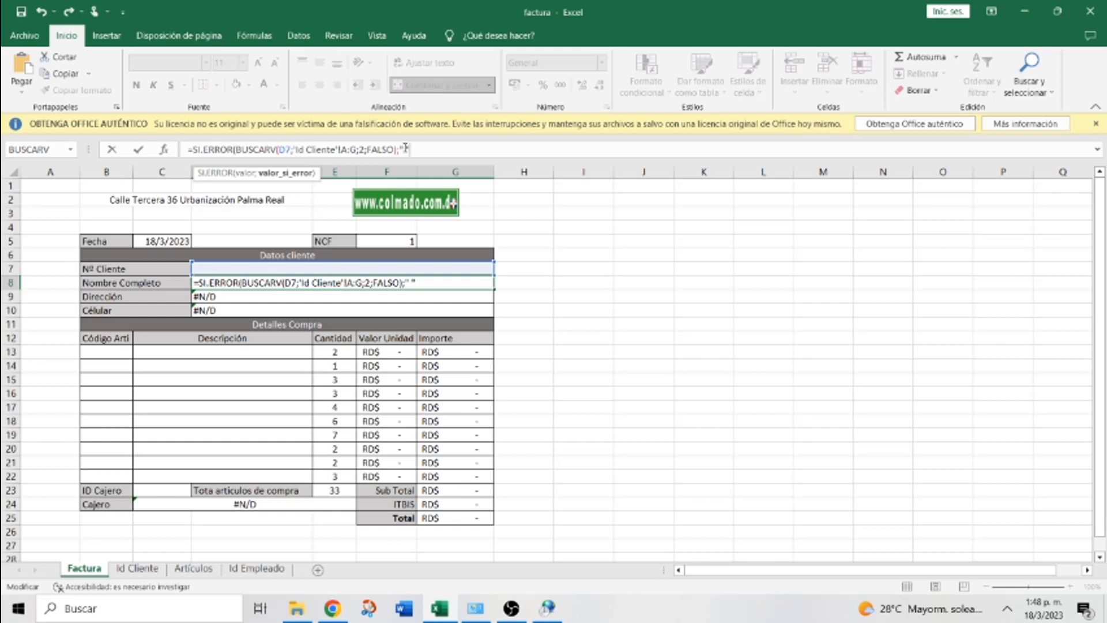
type(")")
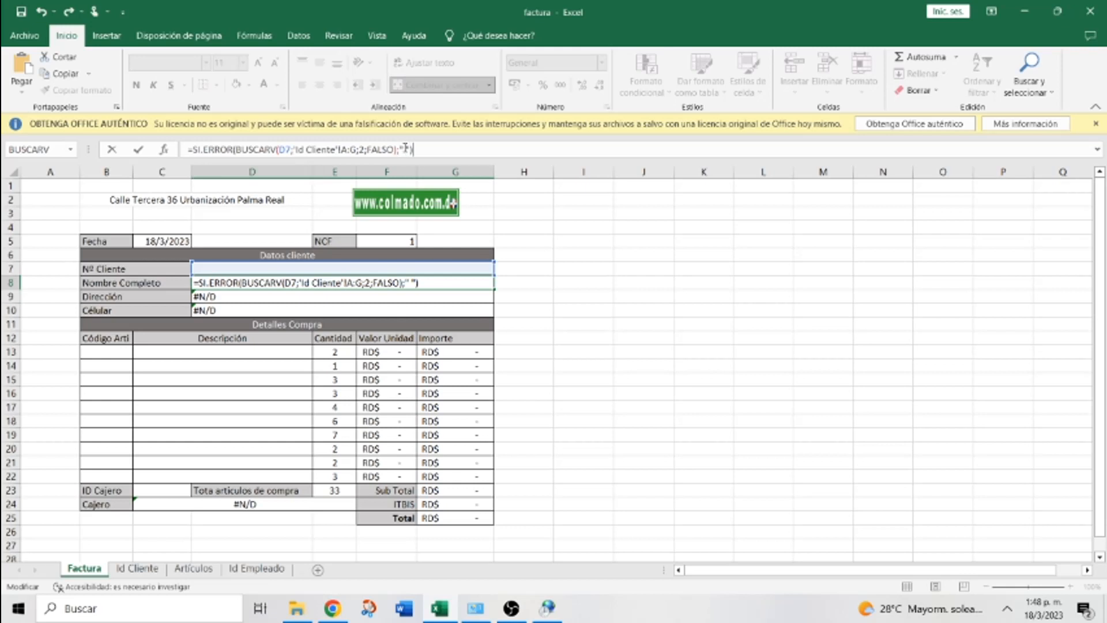
key("Return")
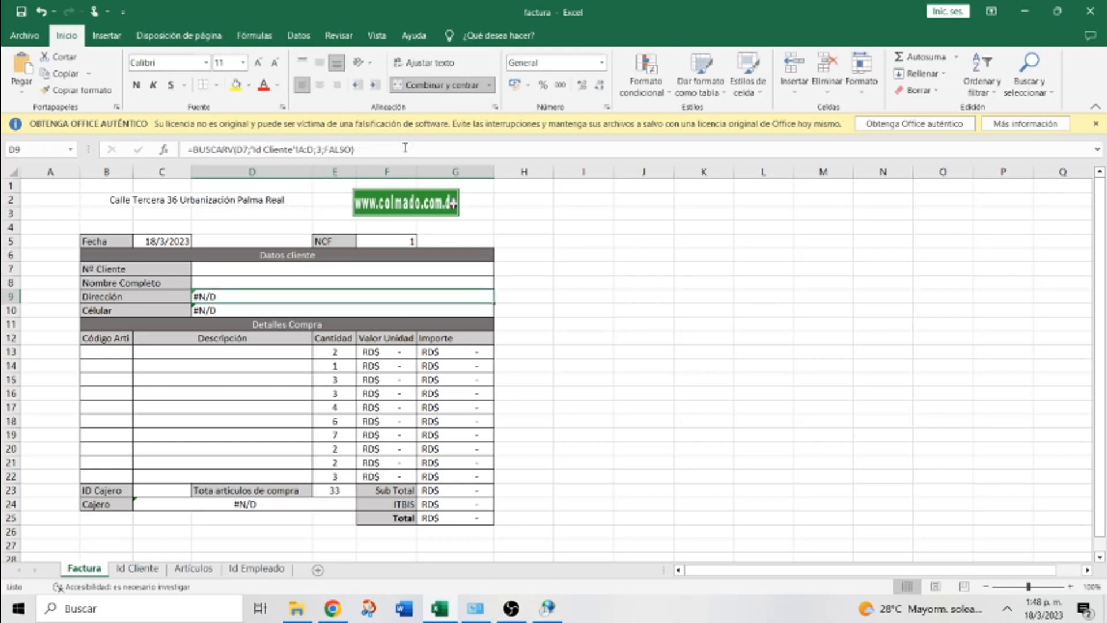
Copy D8's formula down to D10, test client number 4444, then undo twice
left_click(425, 284)
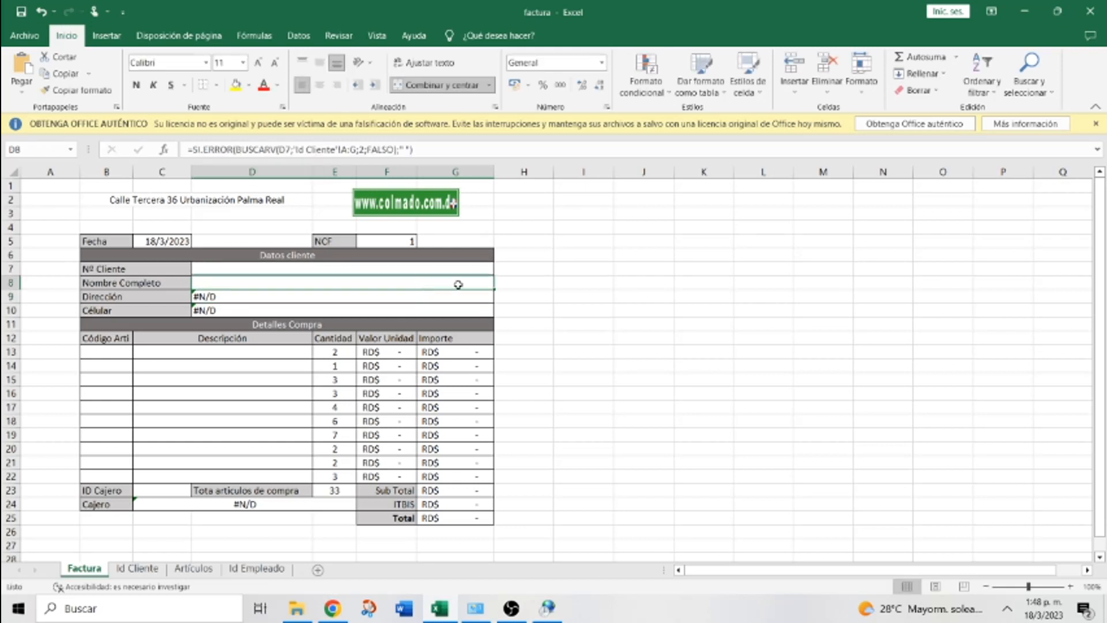
left_click_drag(495, 288, 495, 313)
left_click(334, 268)
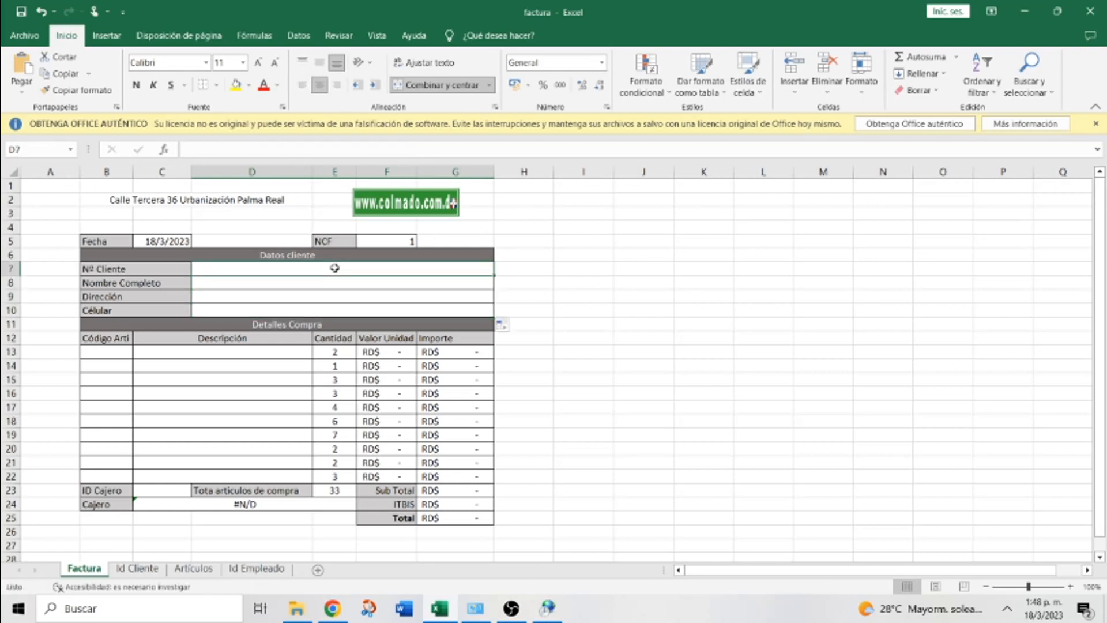
type("4444")
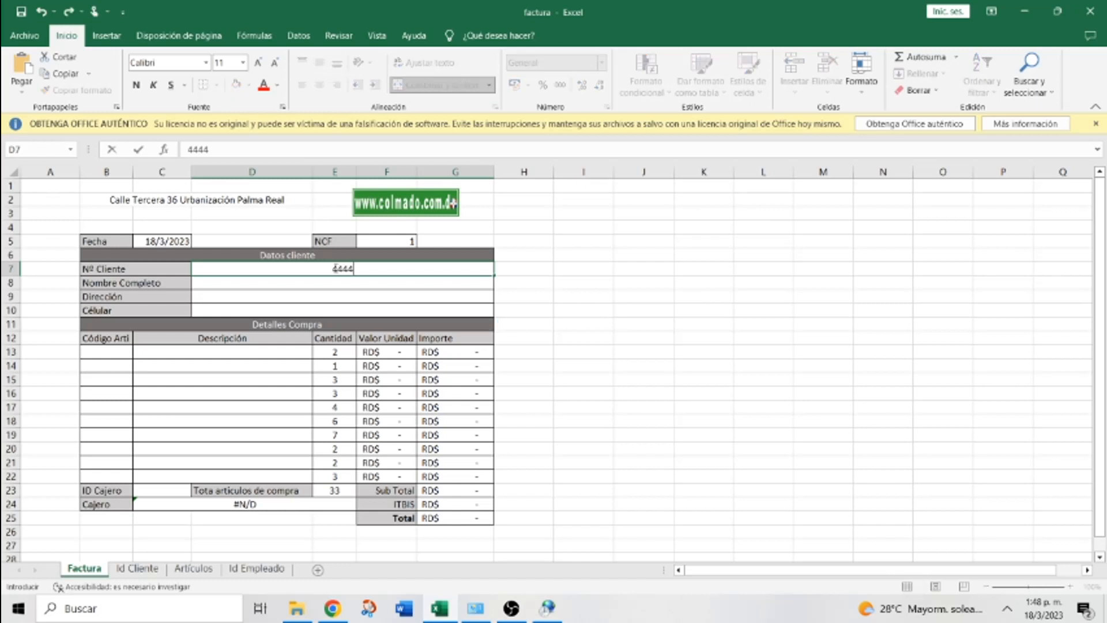
left_click(580, 367)
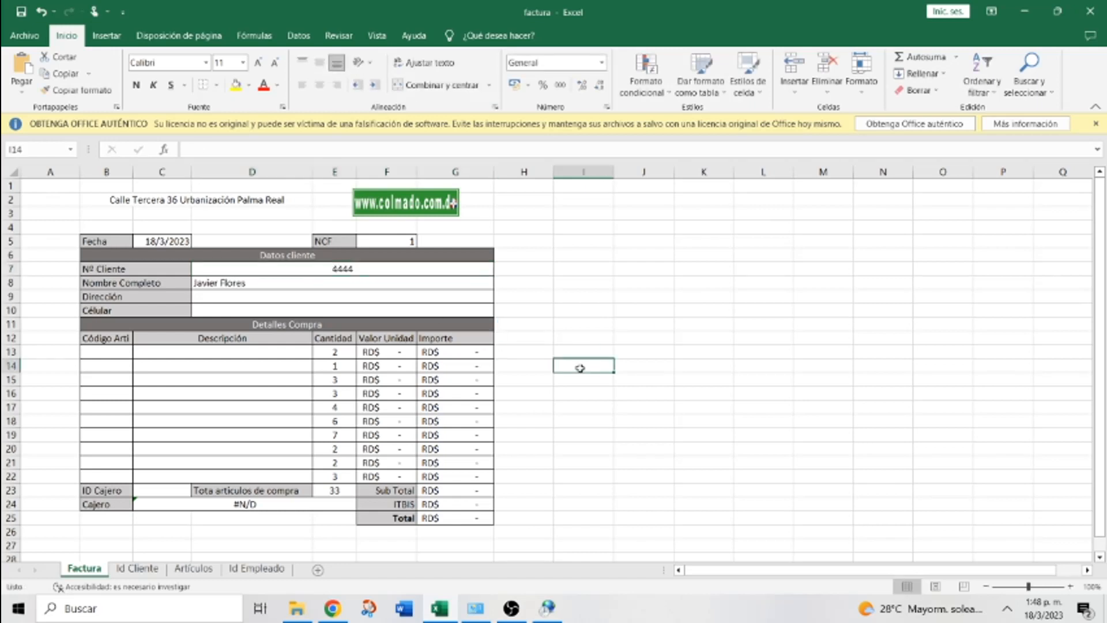
left_click(291, 297)
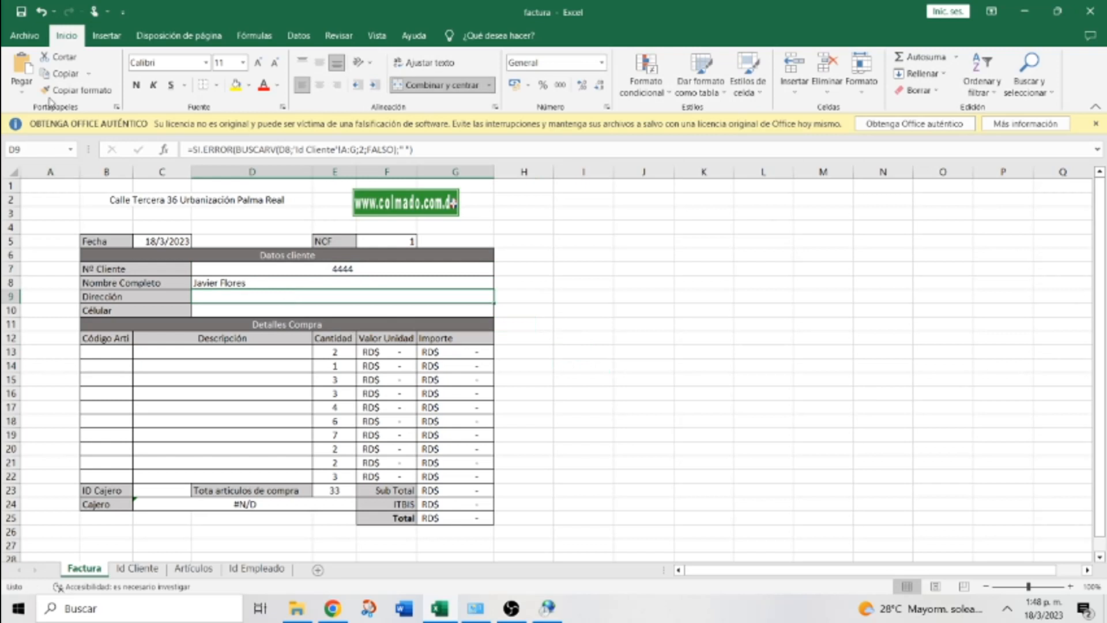
left_click(41, 11)
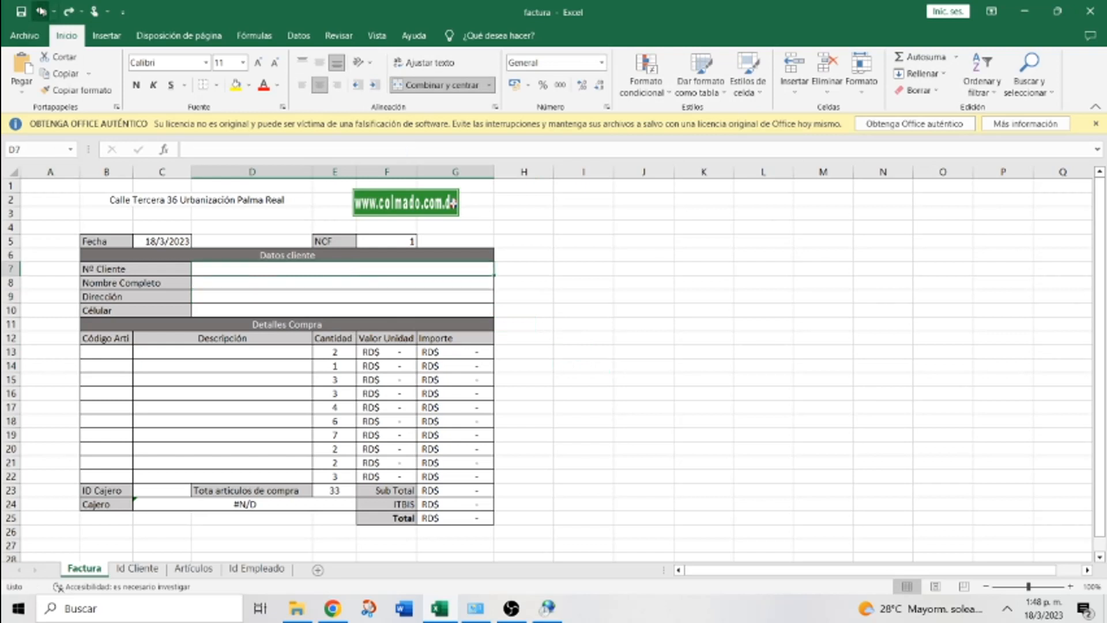
left_click(41, 11)
Refill D8's formula to D10, test client number 5555, then undo both changes
left_click(271, 298)
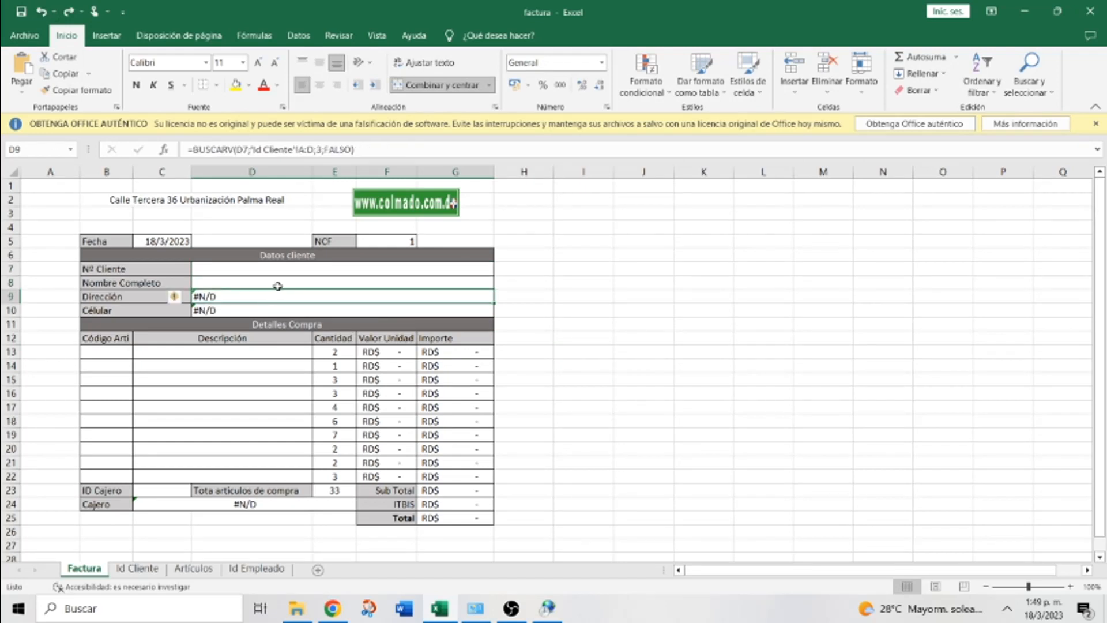
left_click(278, 286)
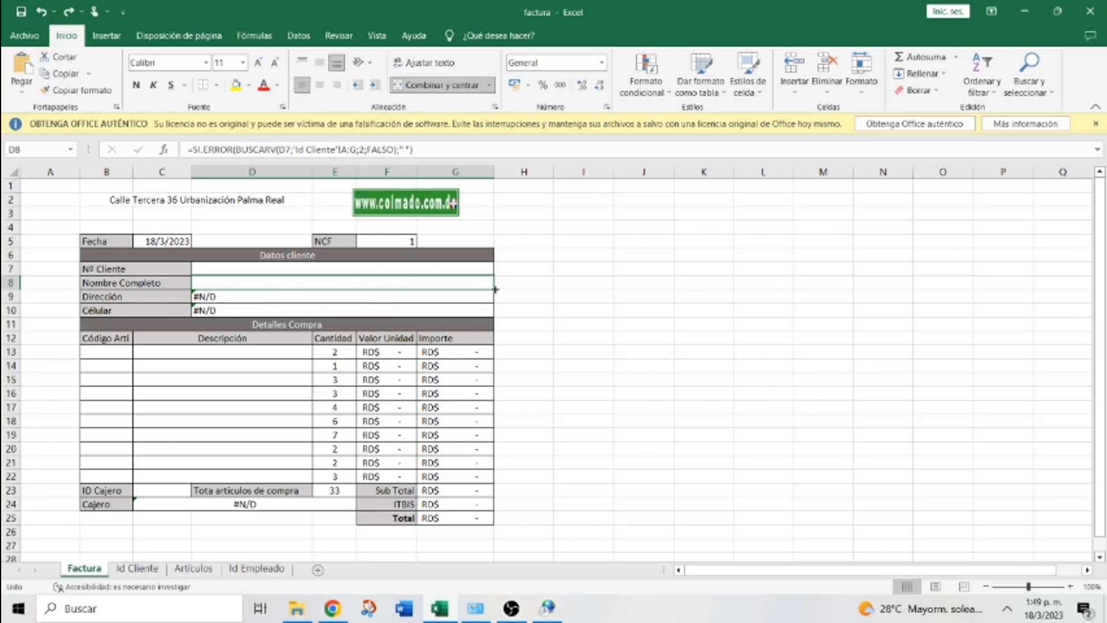
left_click_drag(495, 289, 495, 315)
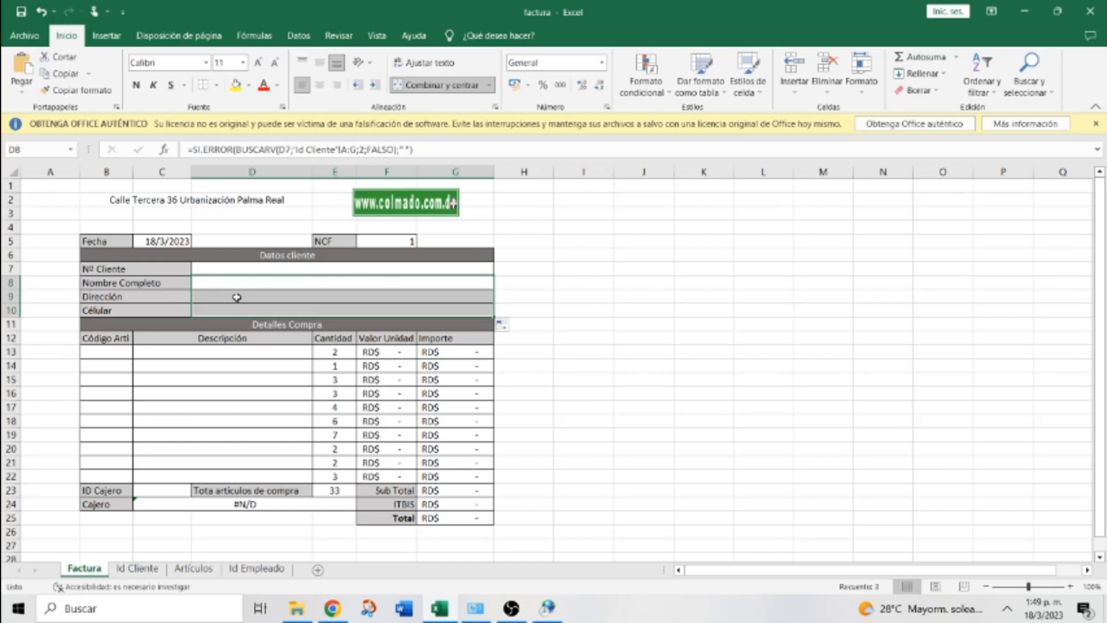
left_click(259, 268)
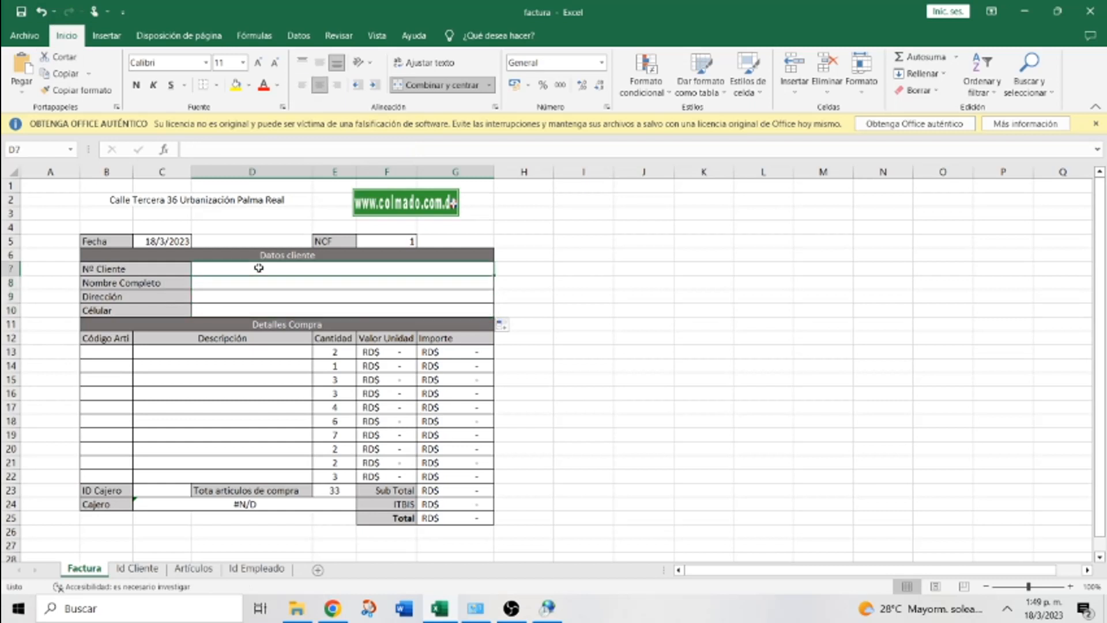
type("5555")
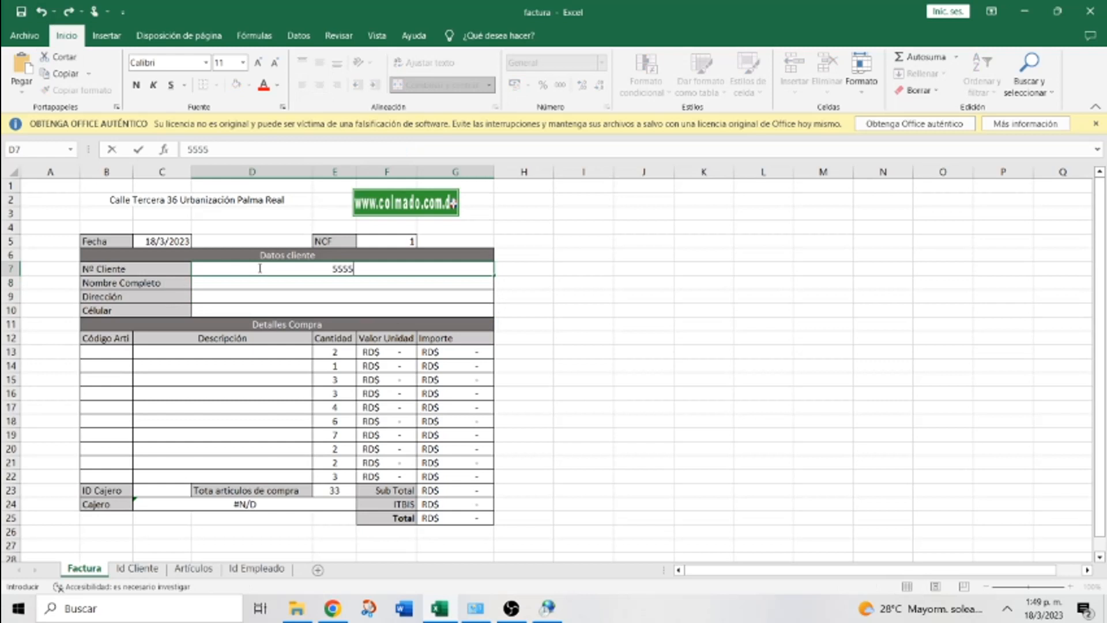
left_click(669, 416)
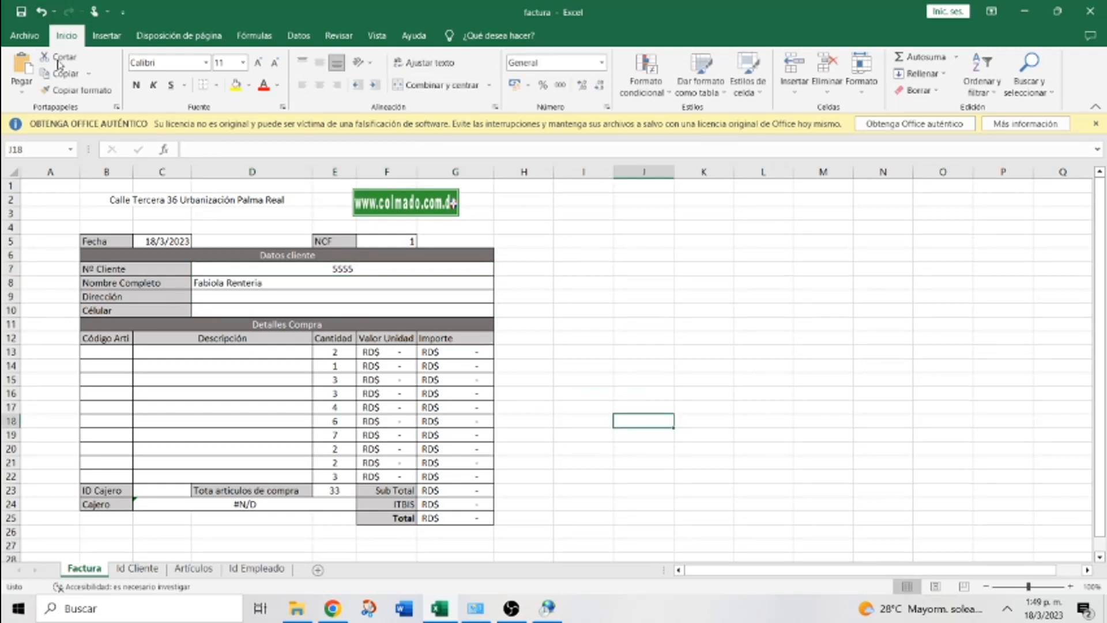
left_click(41, 12)
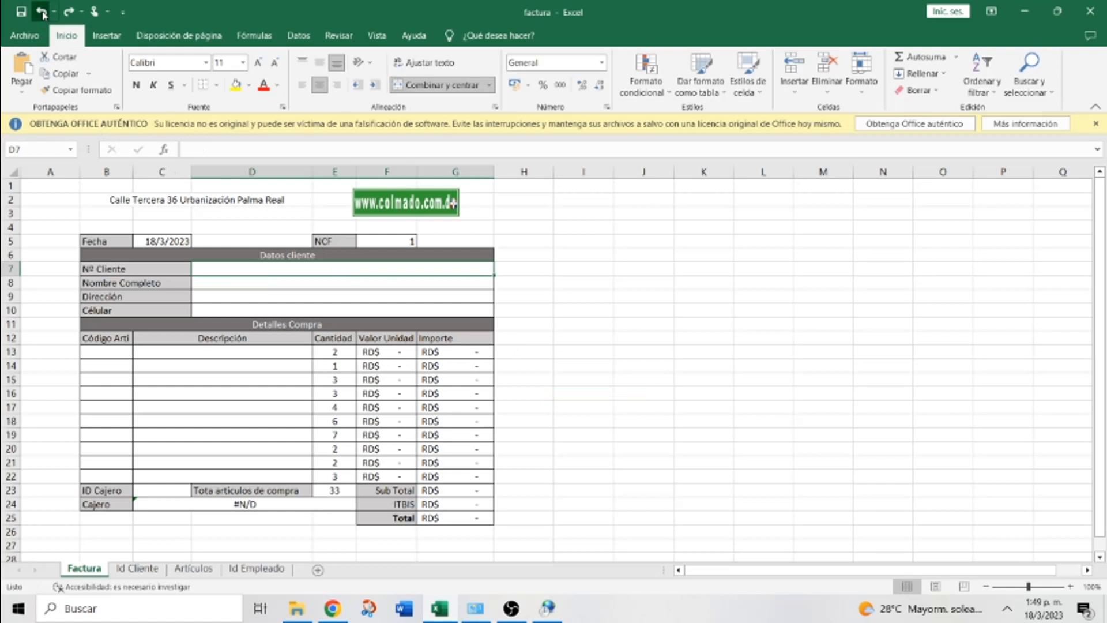
left_click(41, 11)
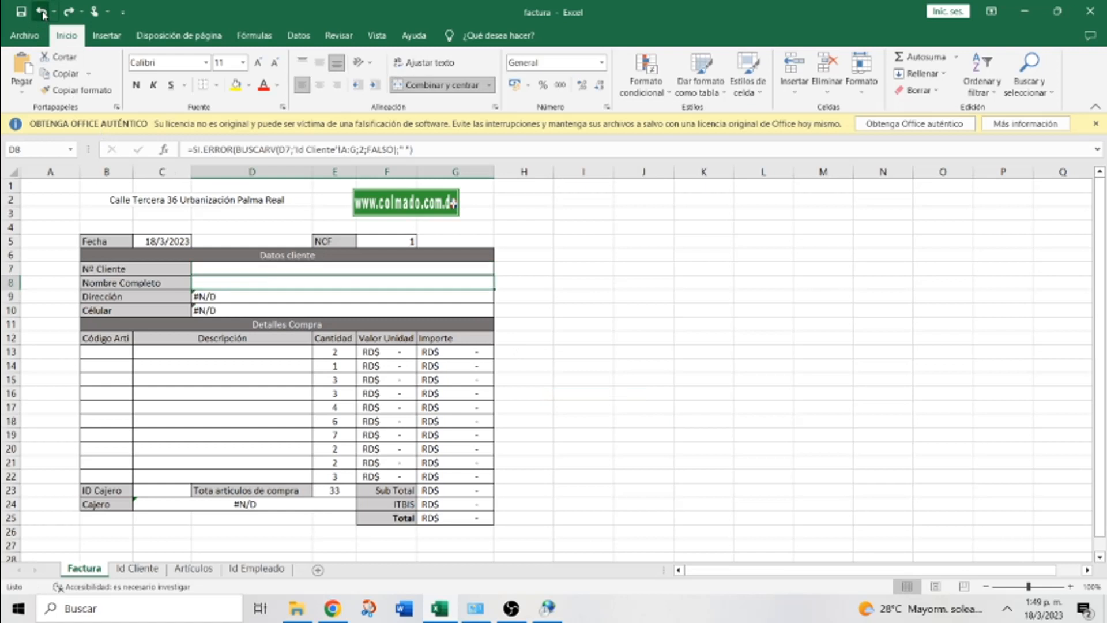
left_click(266, 298)
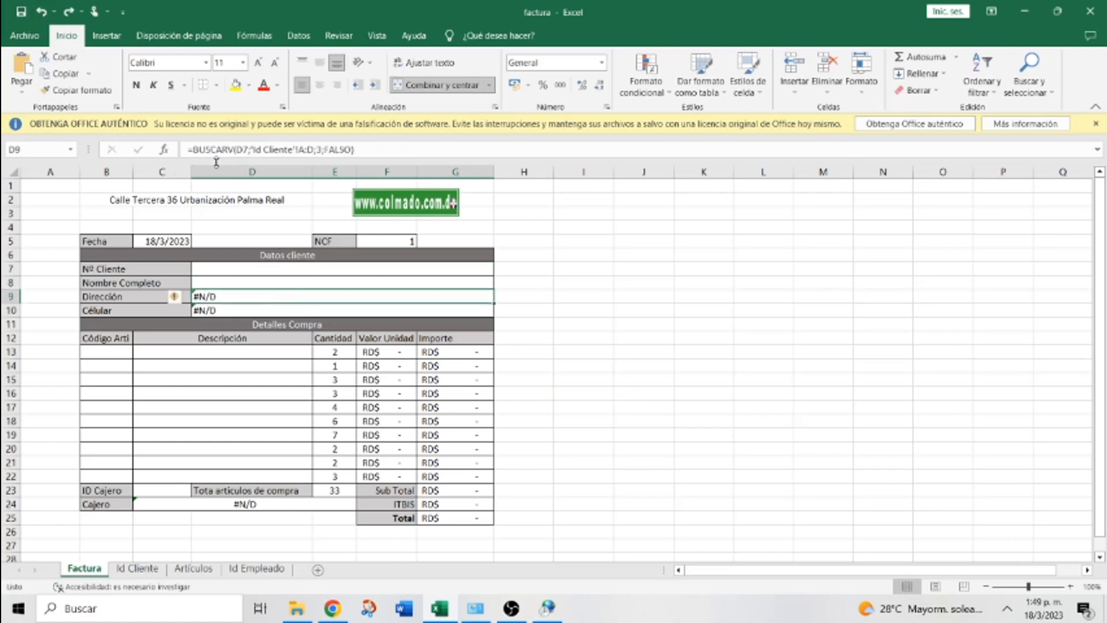
Rewrite D9 as =SI.ERROR(BUSCARV(D7;'Id Cliente'!A:D;3;FALSO);" ")
left_click(195, 149)
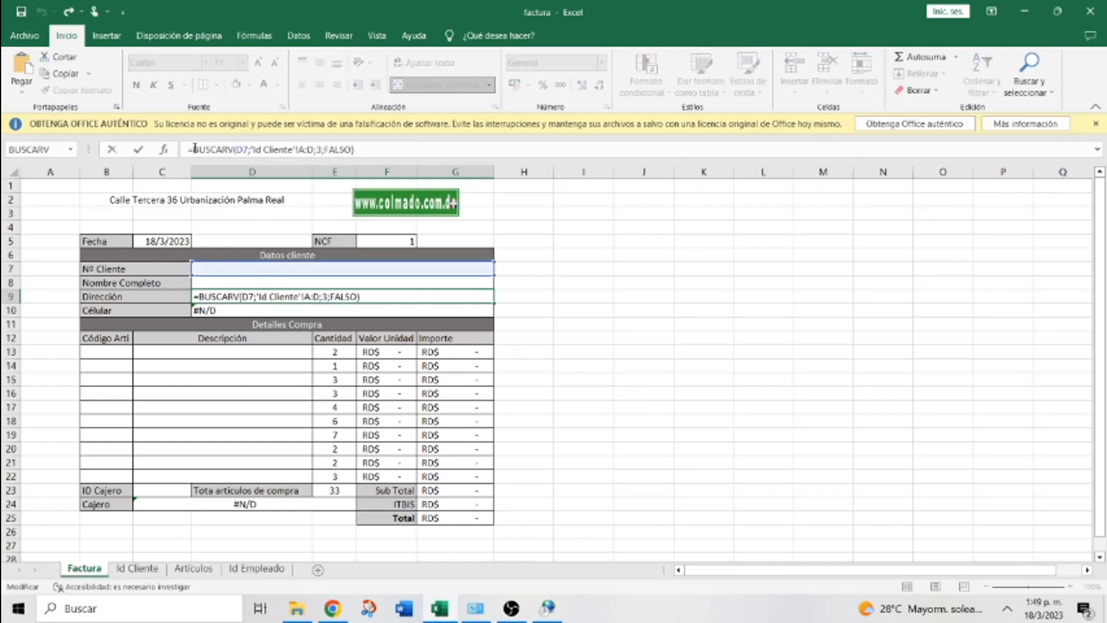
type("si")
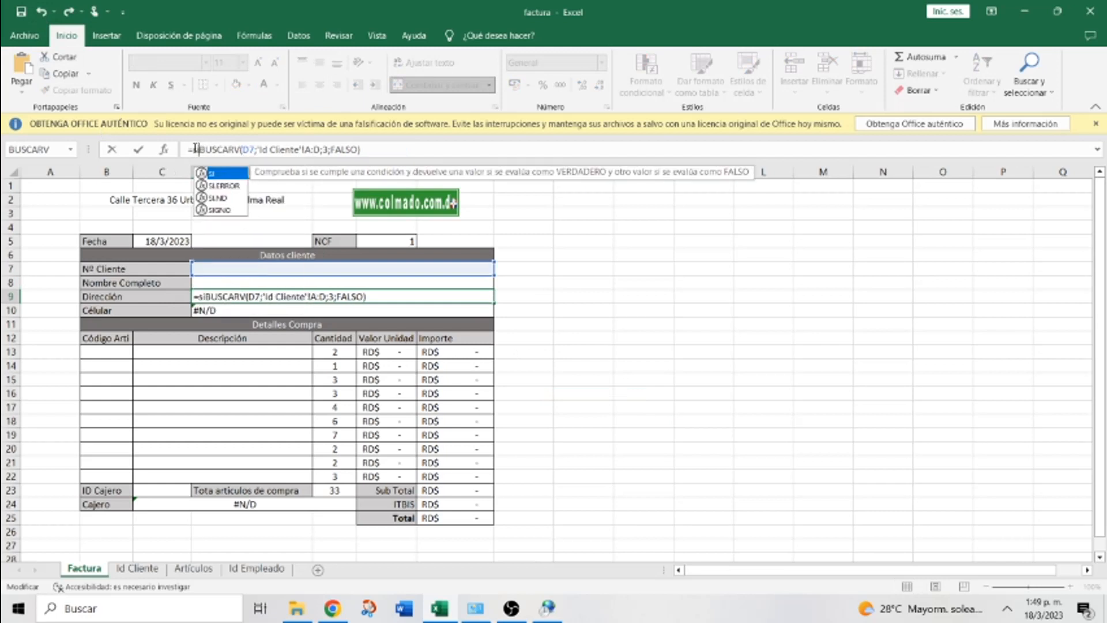
key("BackSpace")
type("i.error(")
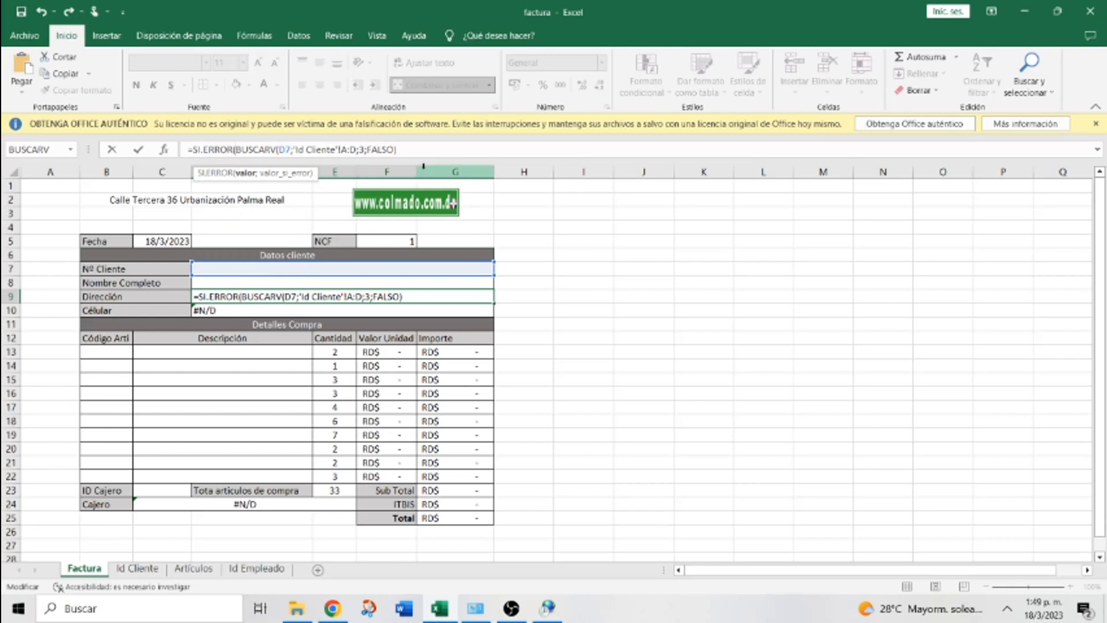
left_click(406, 151)
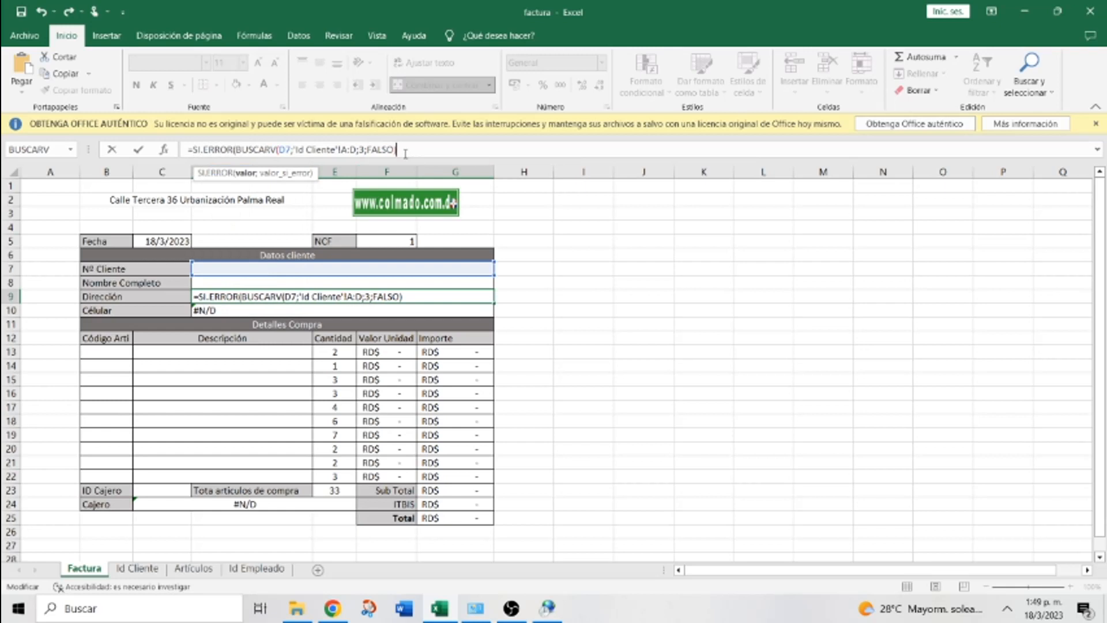
type(";\"\" )")
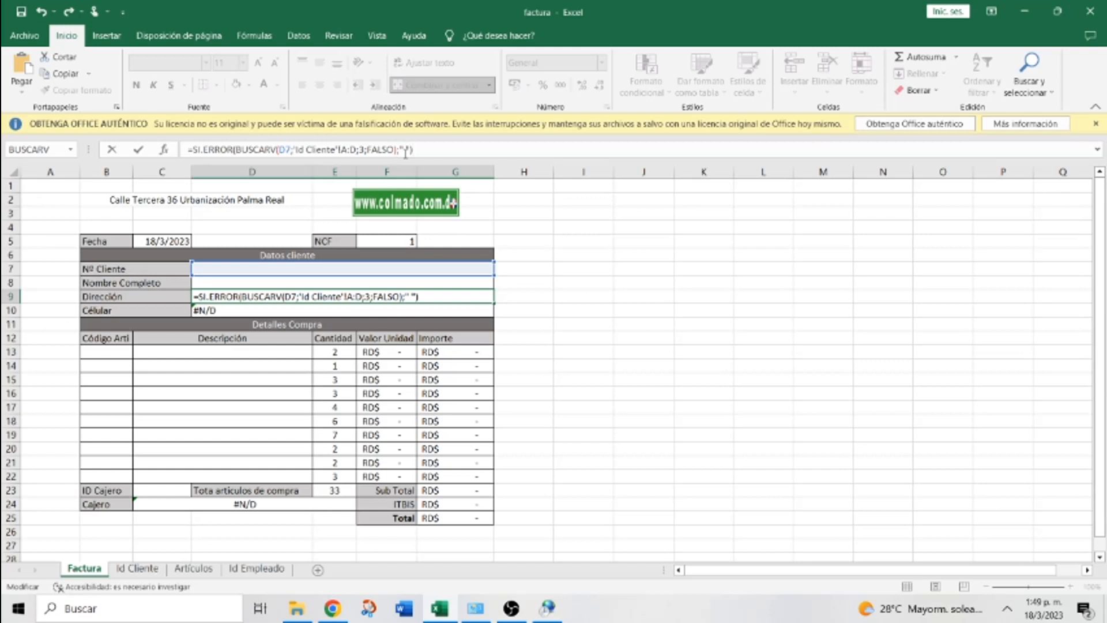
key("ctrl+Return")
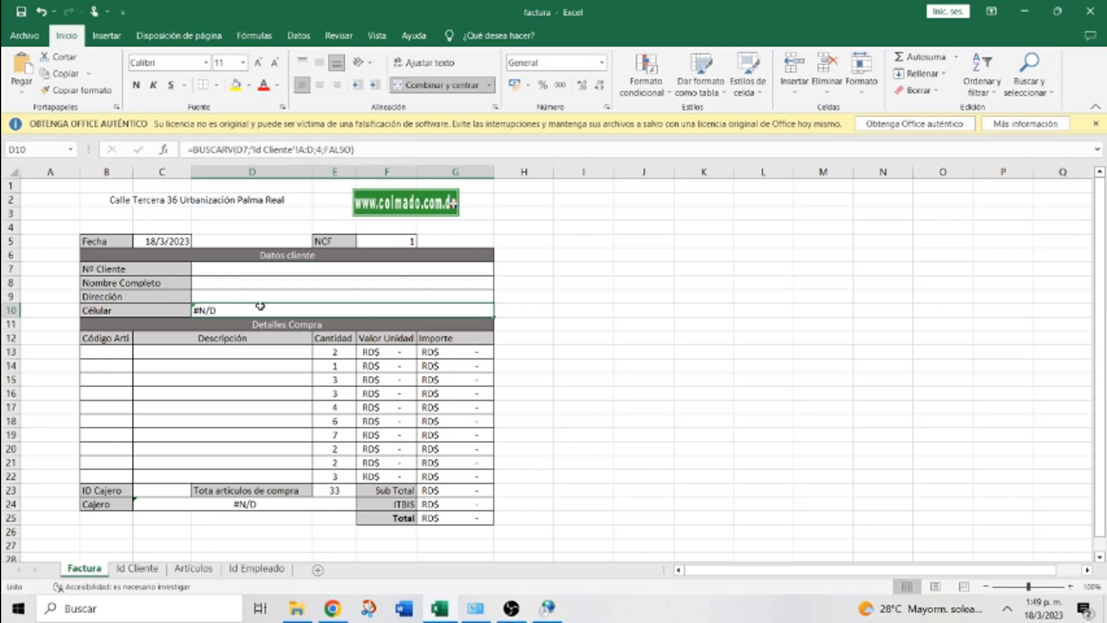
Wrap the Célular lookup in D10 in SI.ERROR so it shows blank instead of #N/D
left_click(193, 149)
type("SI")
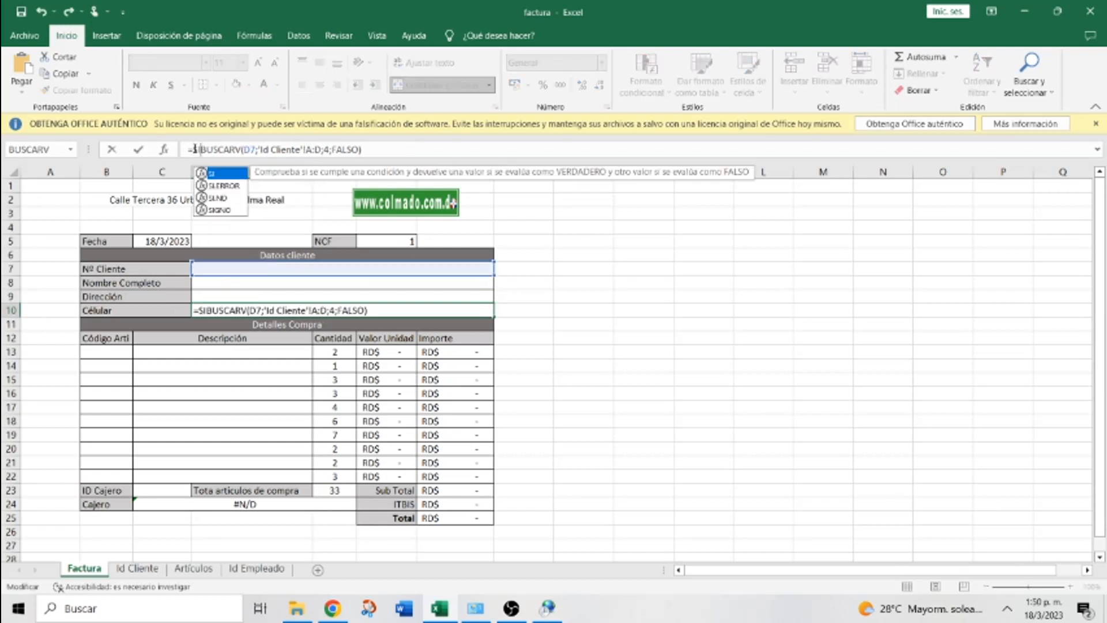
type(".ERR")
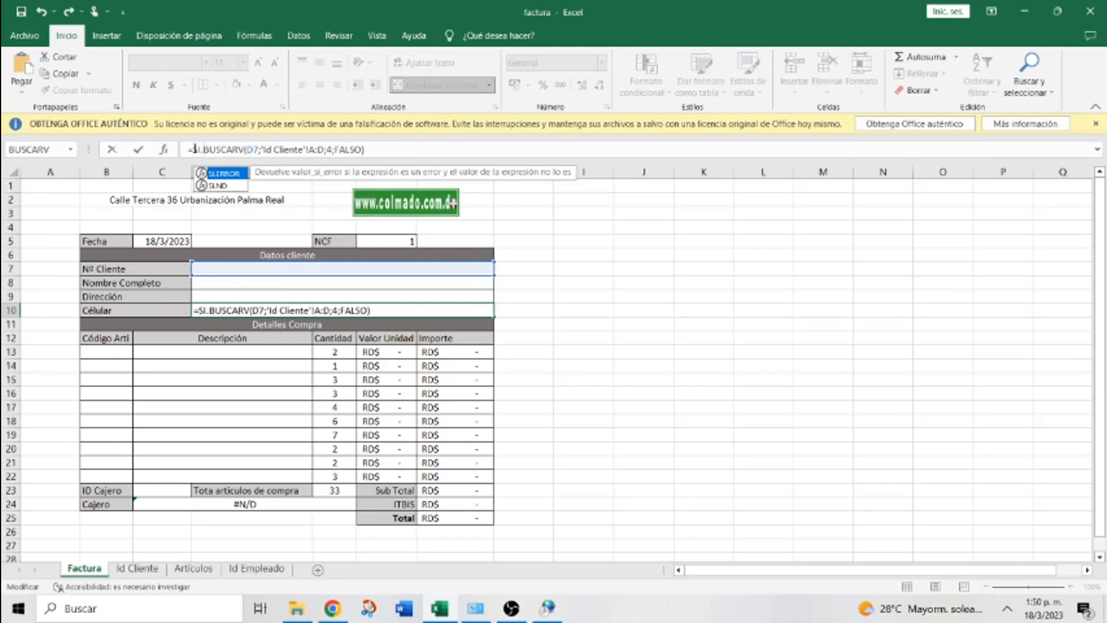
type("OR")
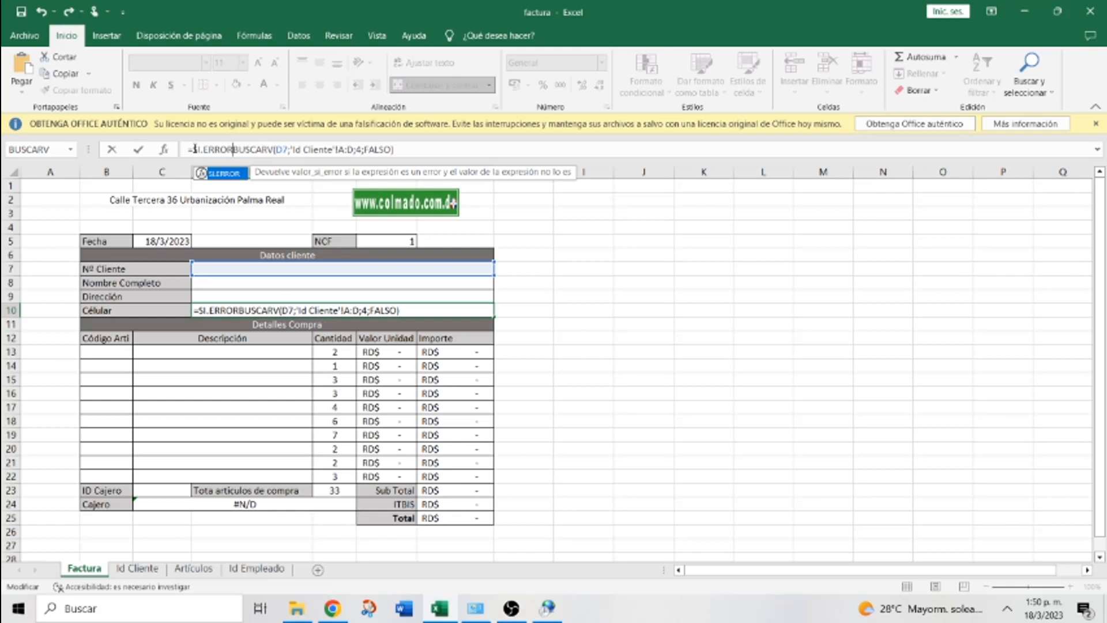
type("(")
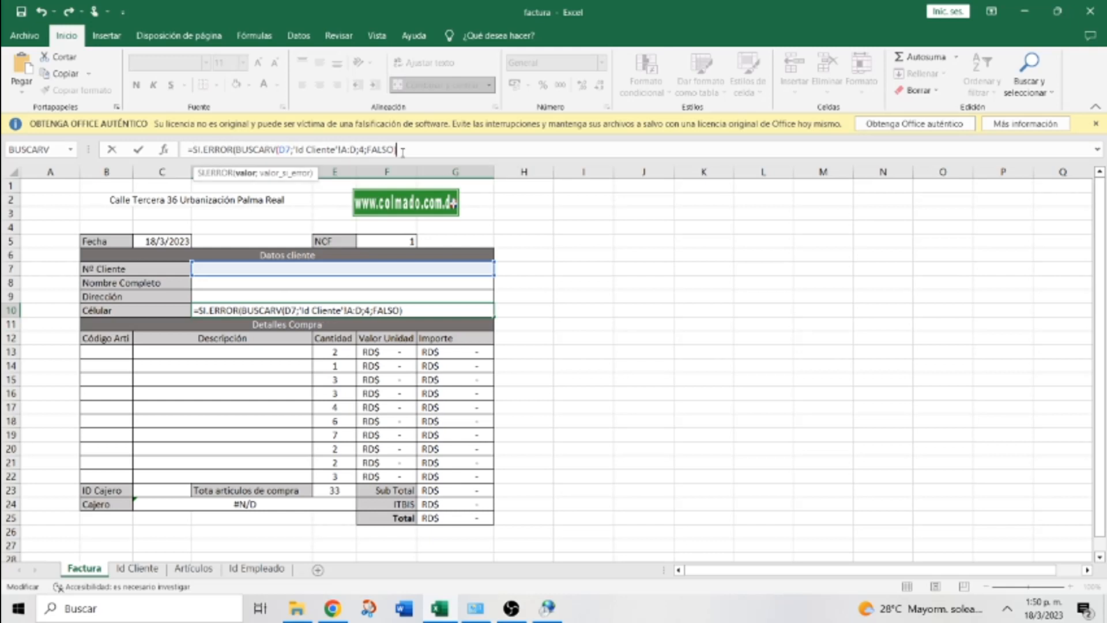
type(";\" \")")
key("Return")
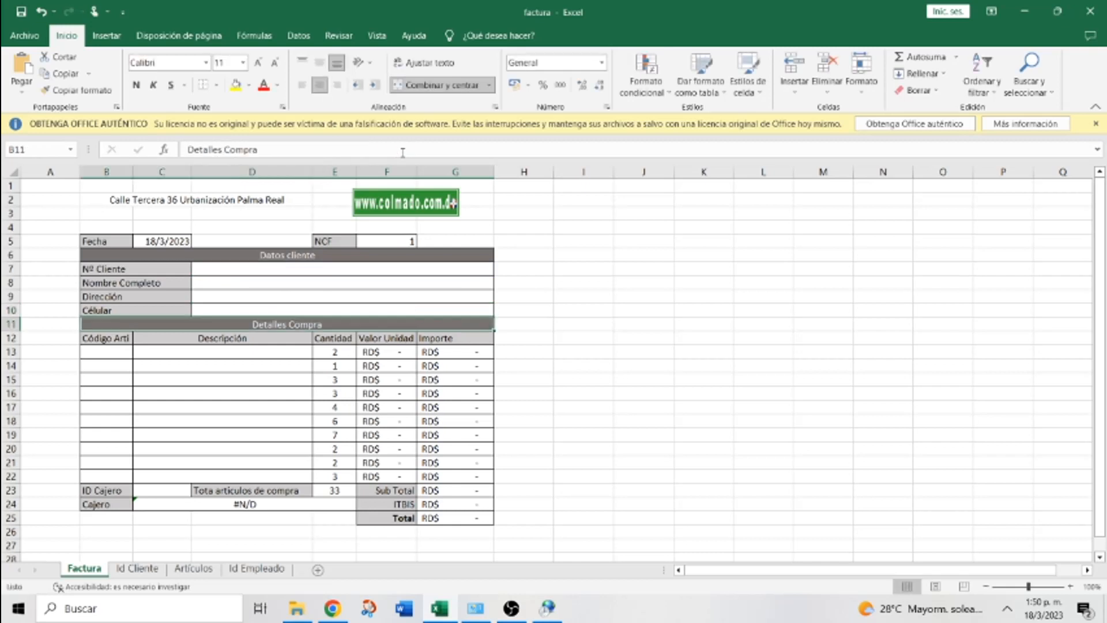
Enter test client number 3333 in D7 to fill the name, address and phone
left_click(288, 268)
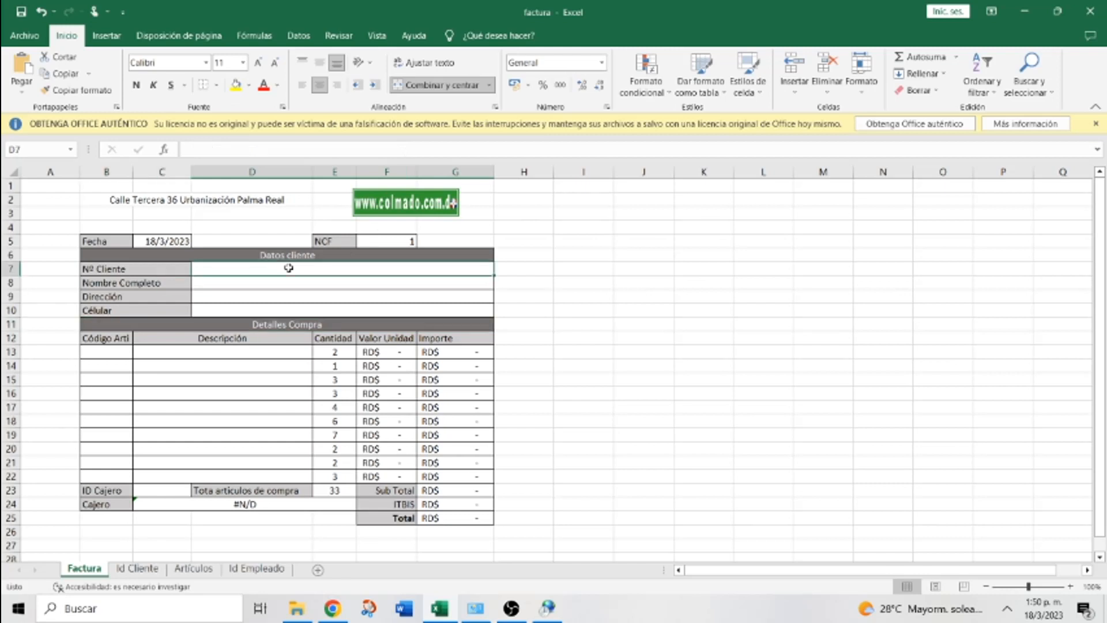
type("3333")
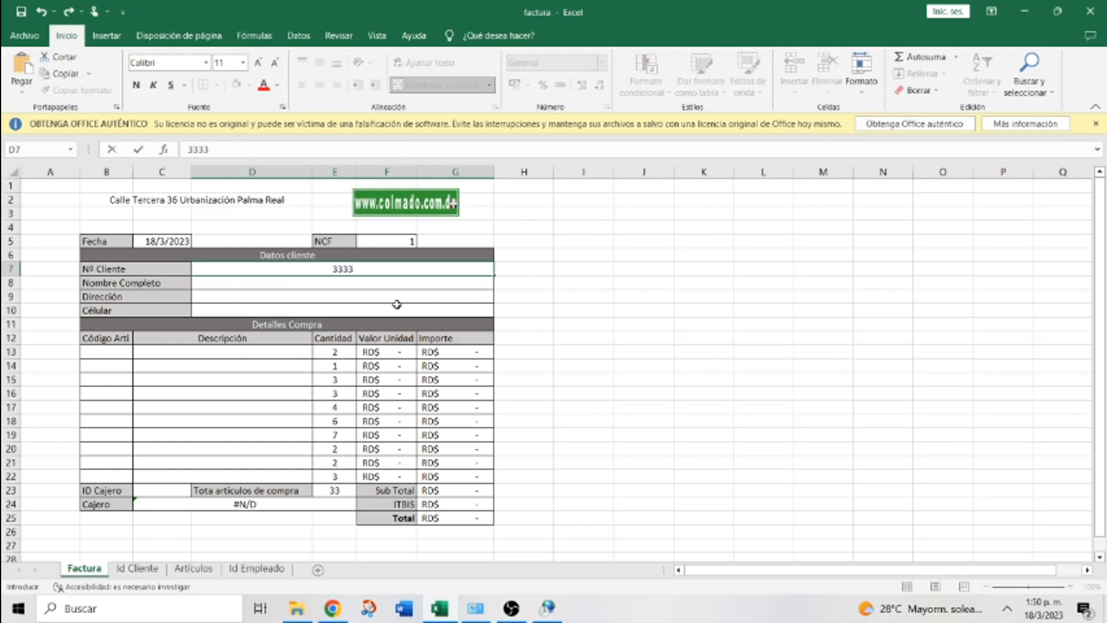
left_click(705, 370)
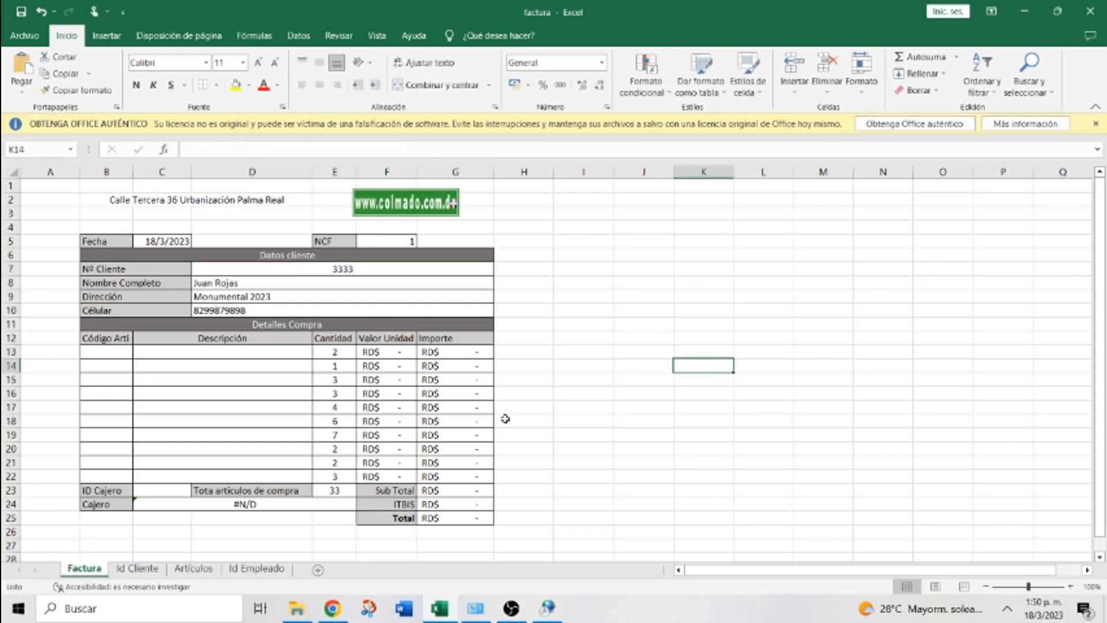
left_click(223, 505)
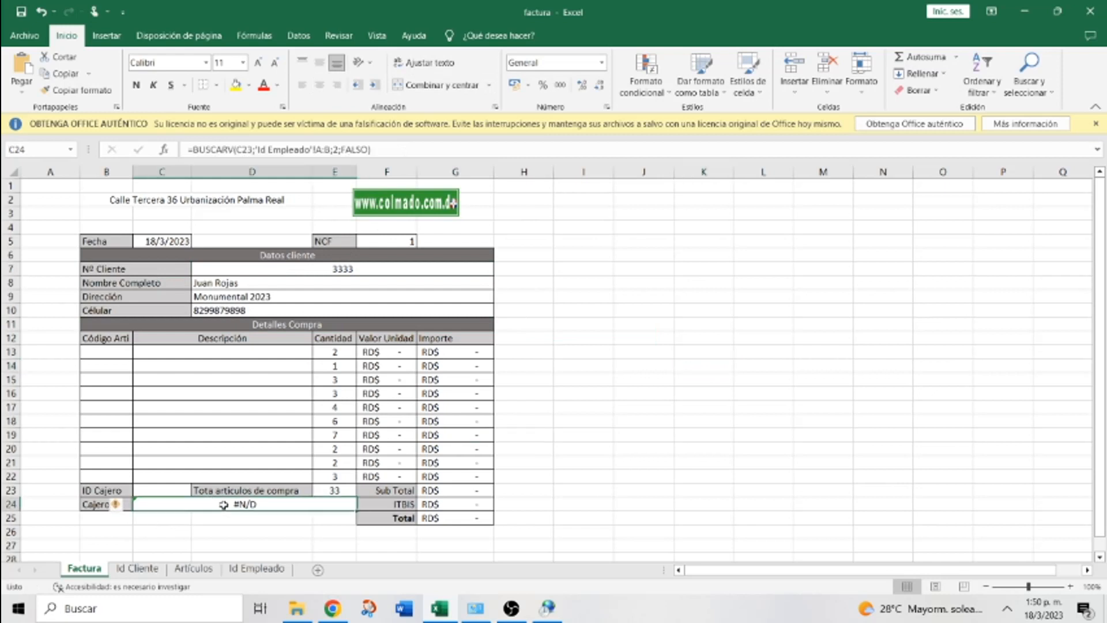
Wrap the Cajero lookup in C24 in SI.ERROR with a blank fallback
left_click(193, 150)
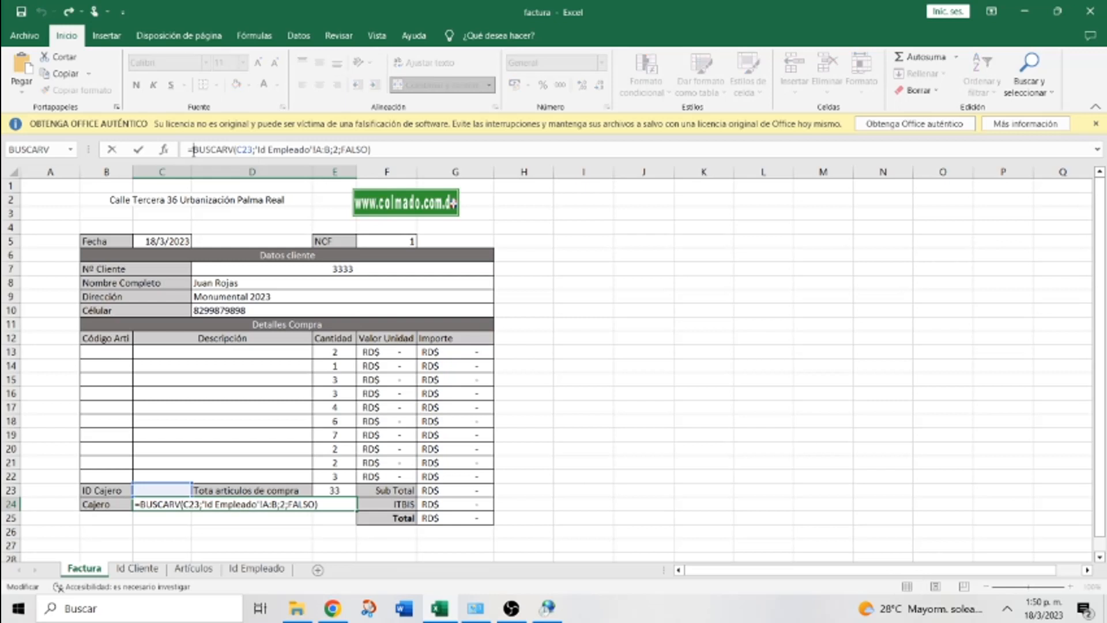
type("SI.ER")
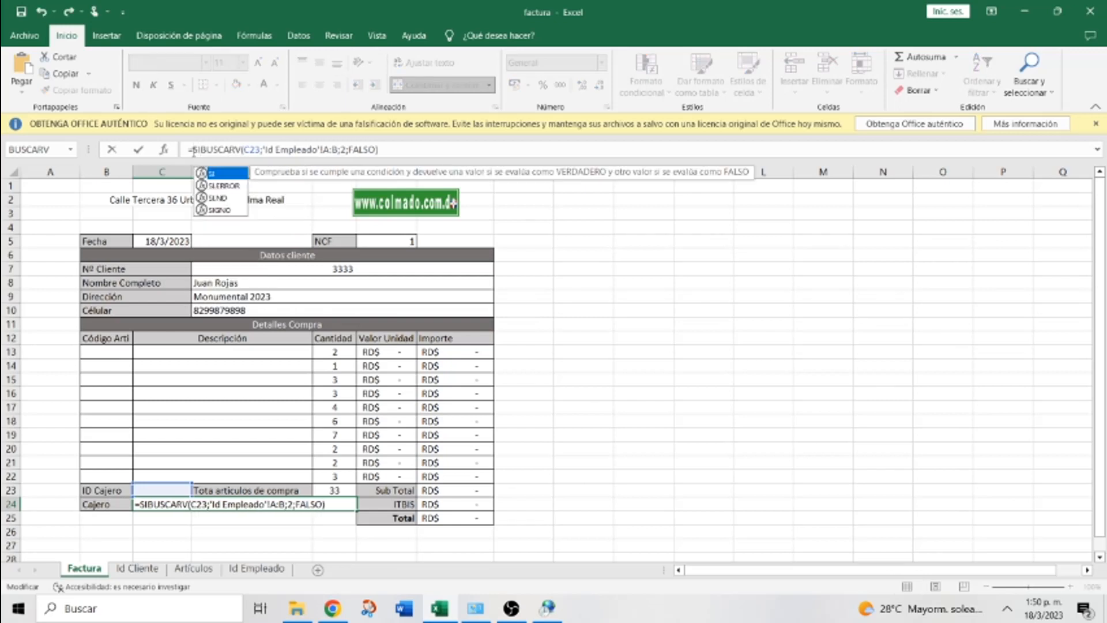
type("ROR(")
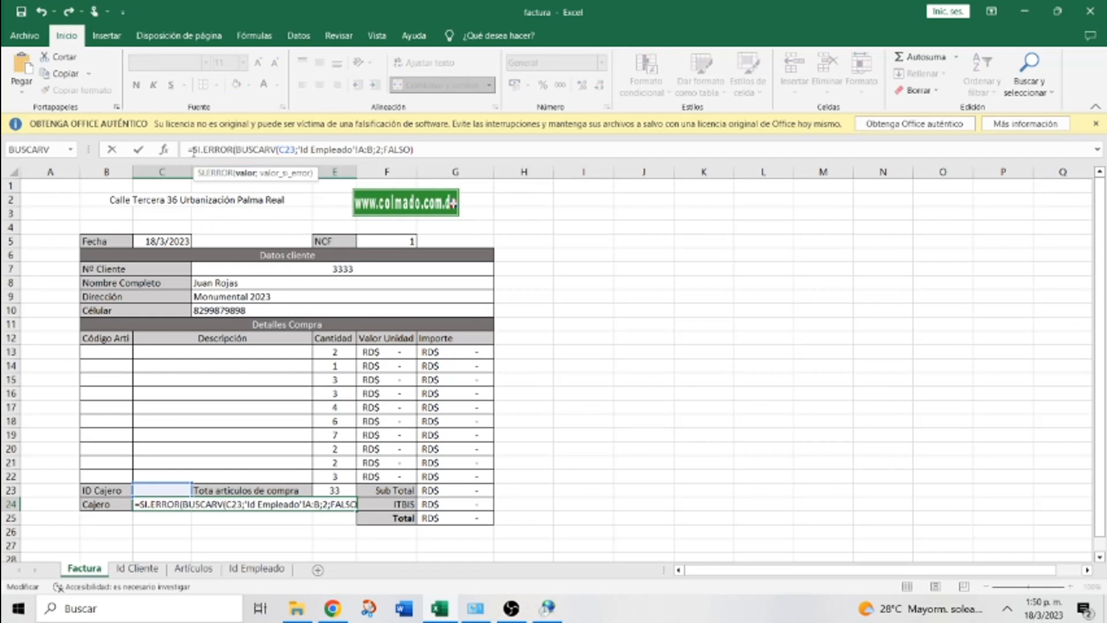
left_click(425, 147)
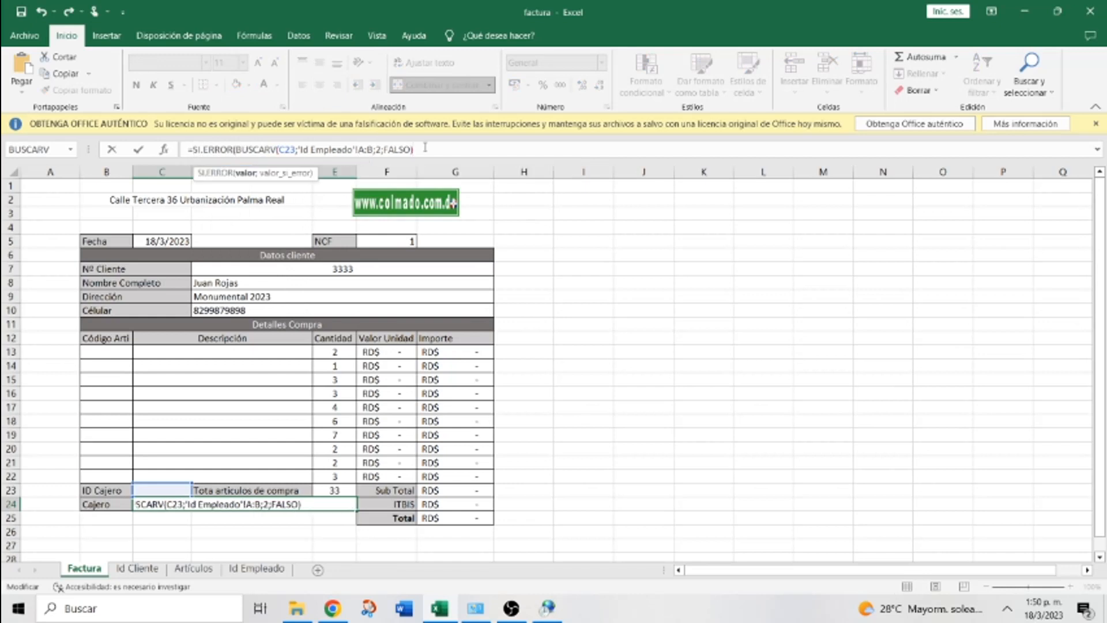
type(";\" \")")
key("Return")
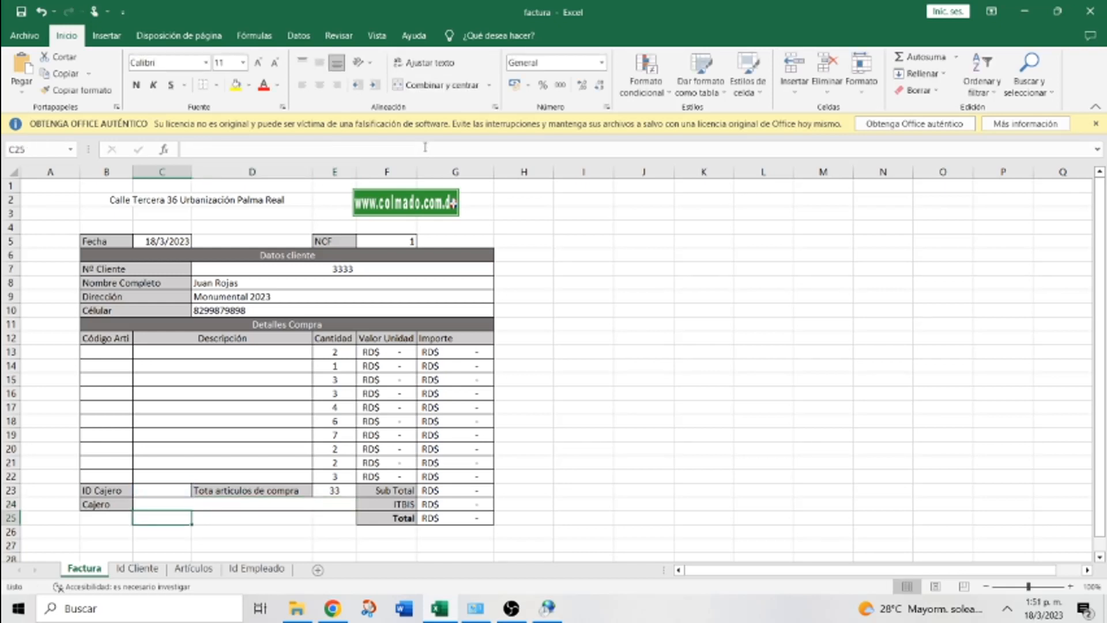
Enter cashier ID 3 in C23 so the cashier's name appears
left_click(159, 488)
type("3")
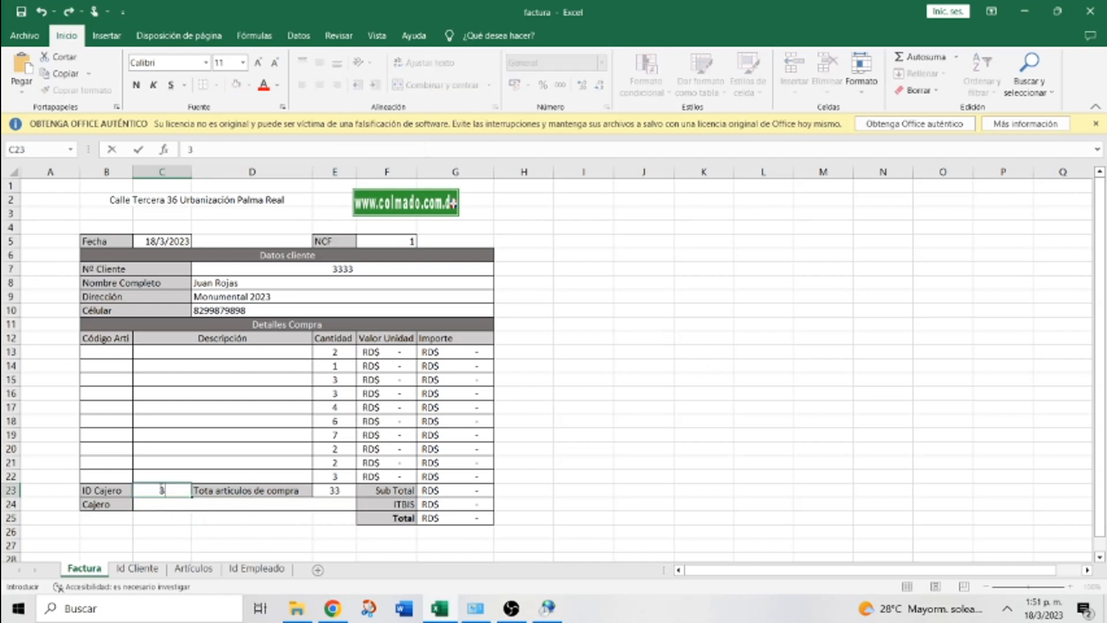
left_click(827, 489)
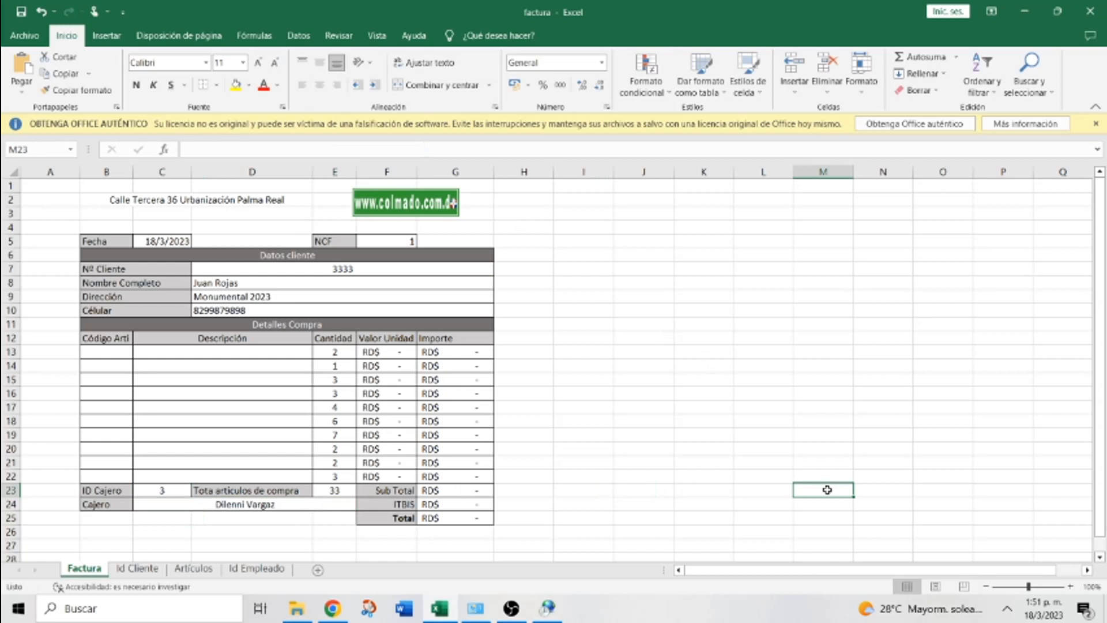
left_click(92, 348)
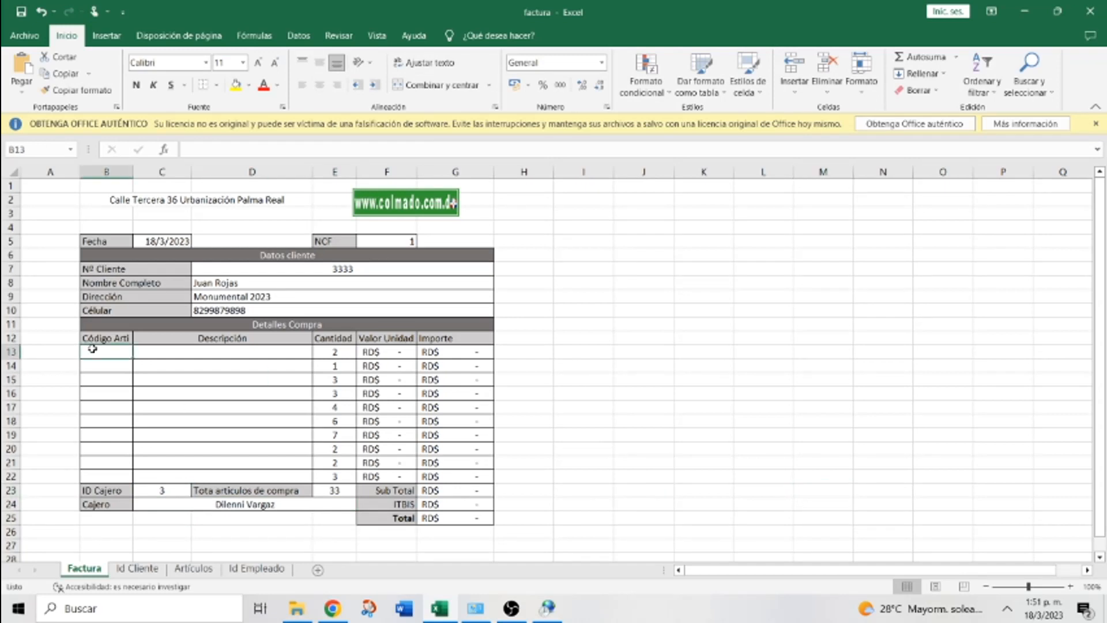
Enter item codes A3 in B13 and A2 in B14
type("A")
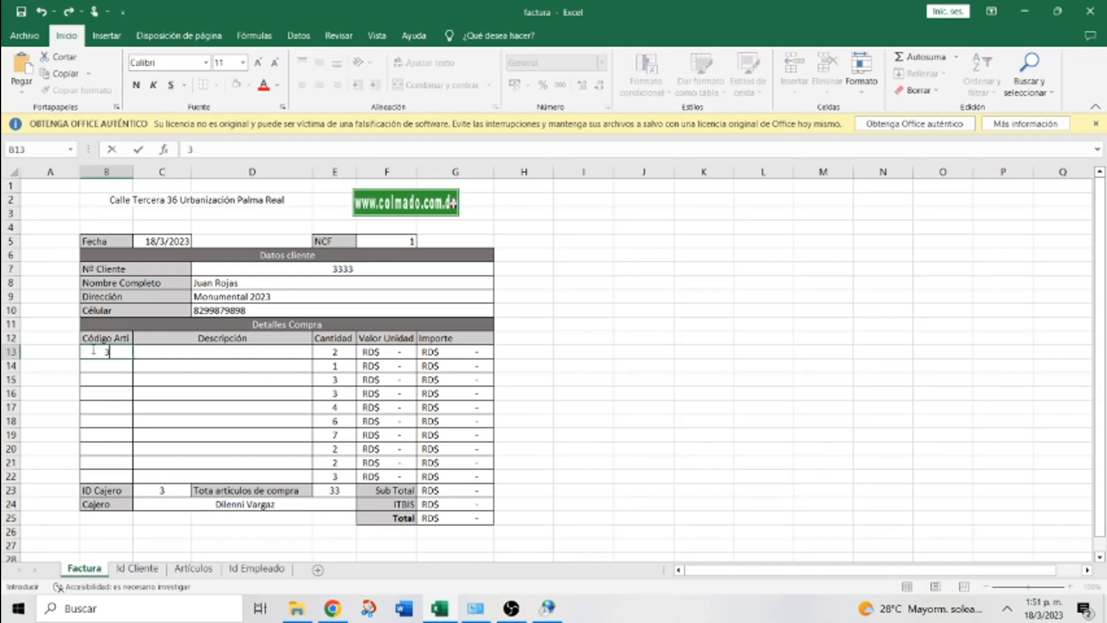
type("3")
key("Return")
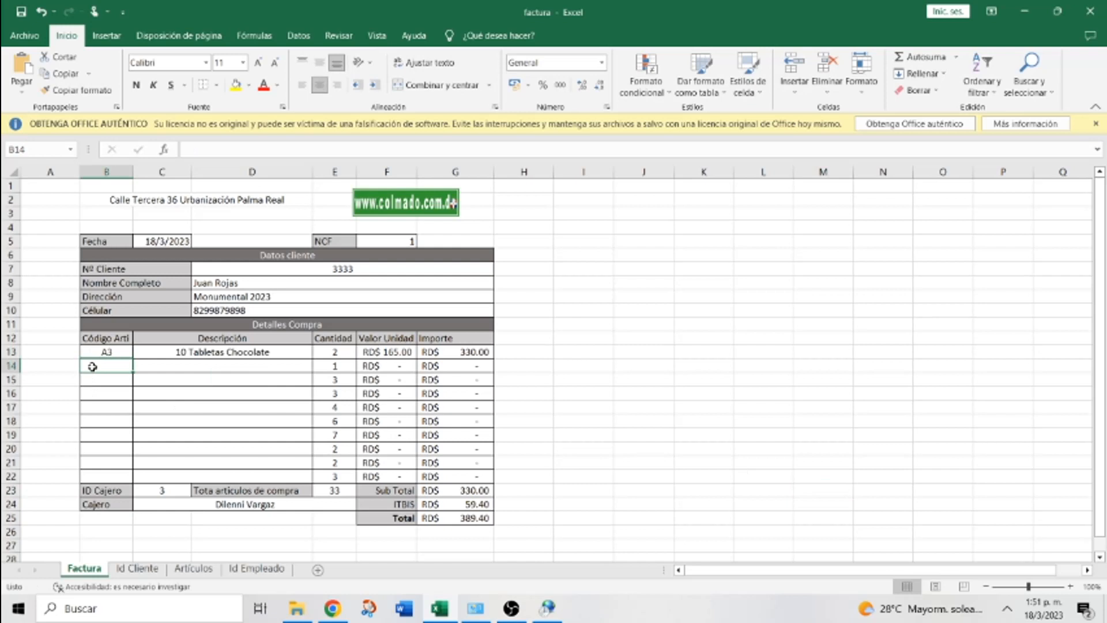
type("A2")
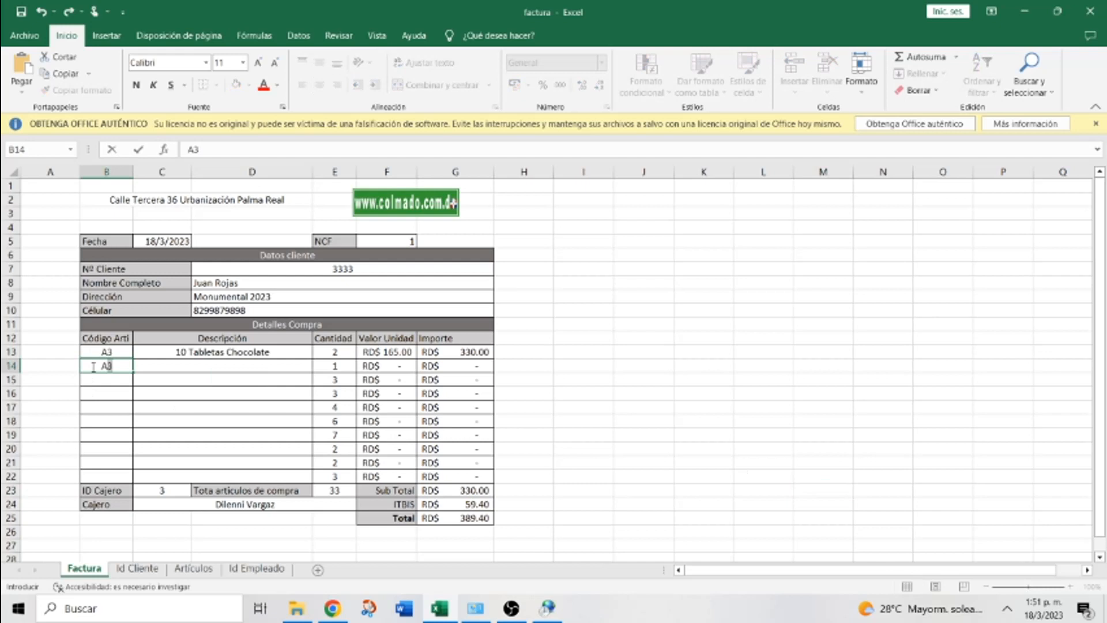
left_click(219, 384)
Clear the leftover quantities in E15:E22
left_click_drag(332, 382, 332, 474)
key("Delete")
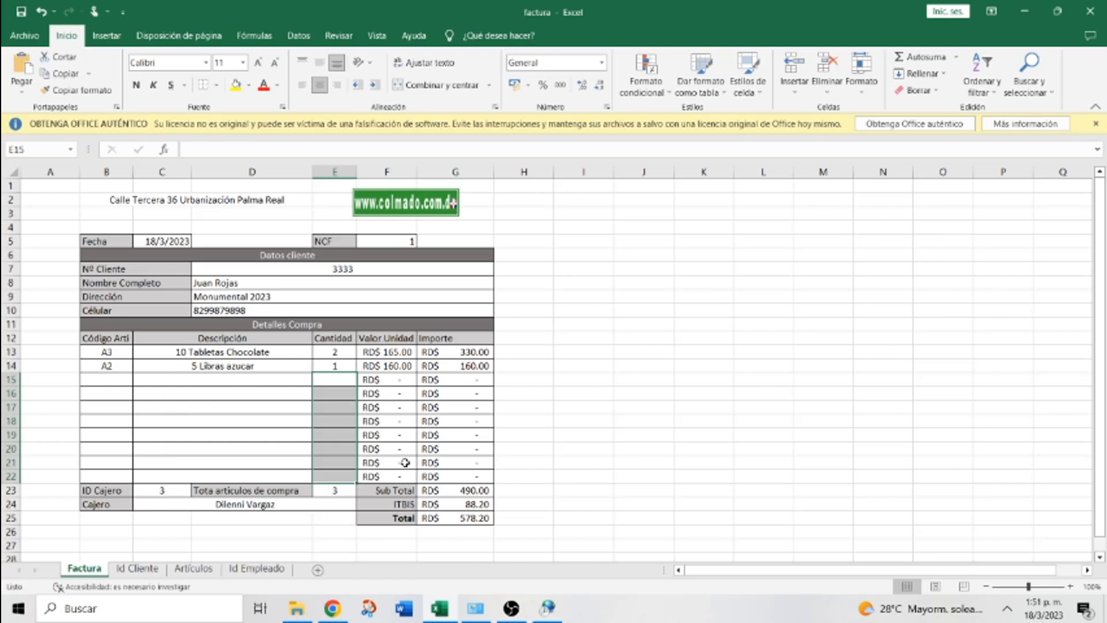
left_click(337, 271)
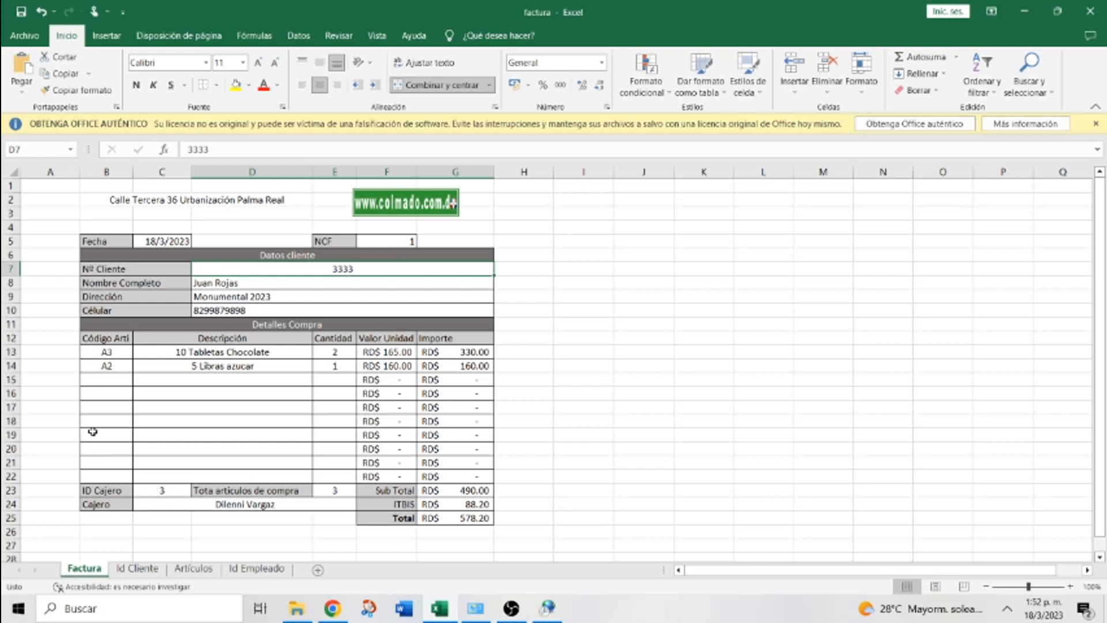
Select the item code cells B13:B22
left_click_drag(95, 352, 98, 476)
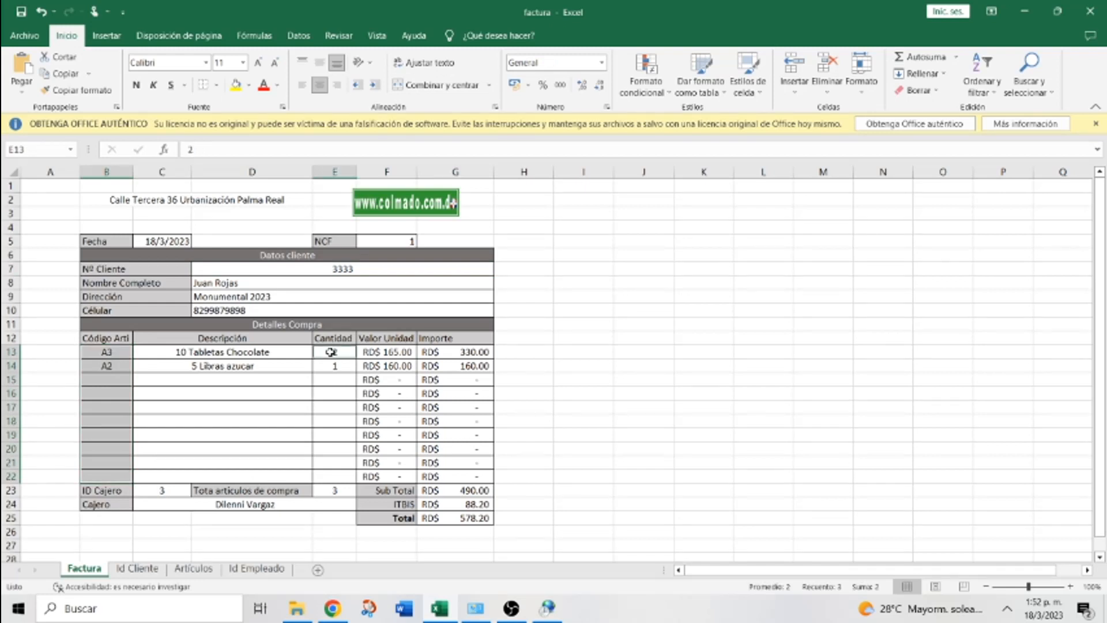
left_click(687, 365)
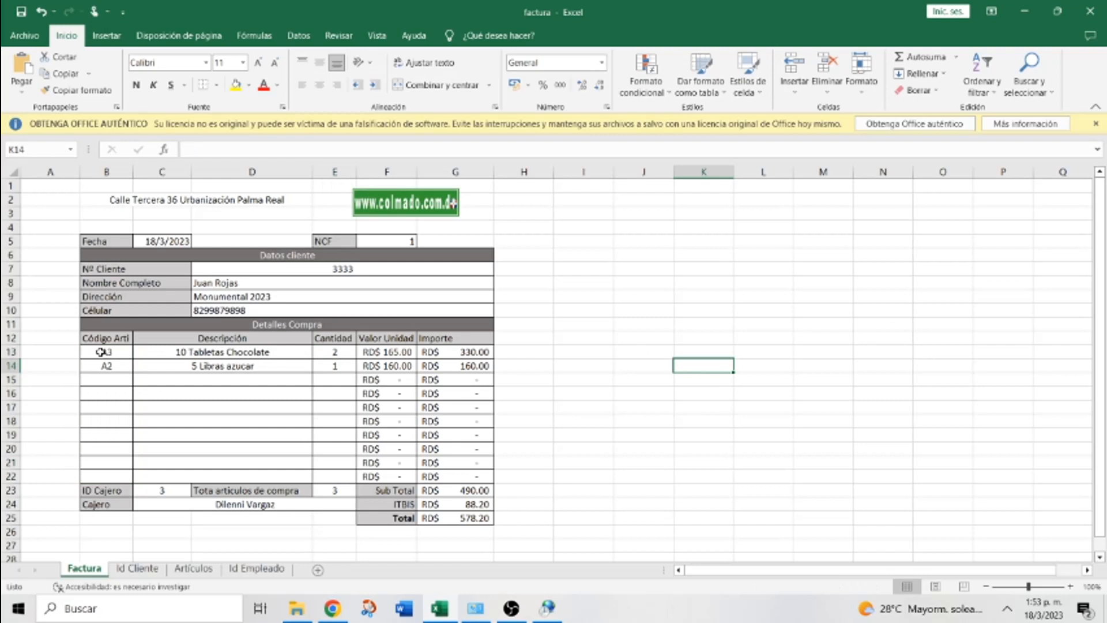
left_click_drag(100, 351, 100, 473)
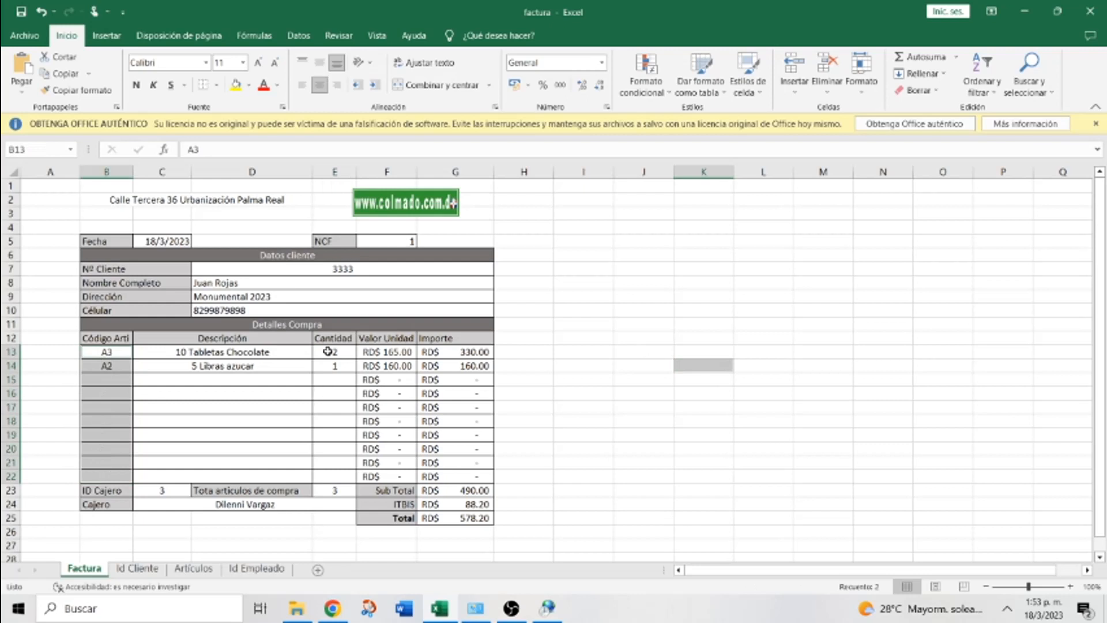
Add quantities E13:E22, cashier ID C23 and client number D7 to the B13:B22 selection
left_click_drag(327, 352, 333, 490)
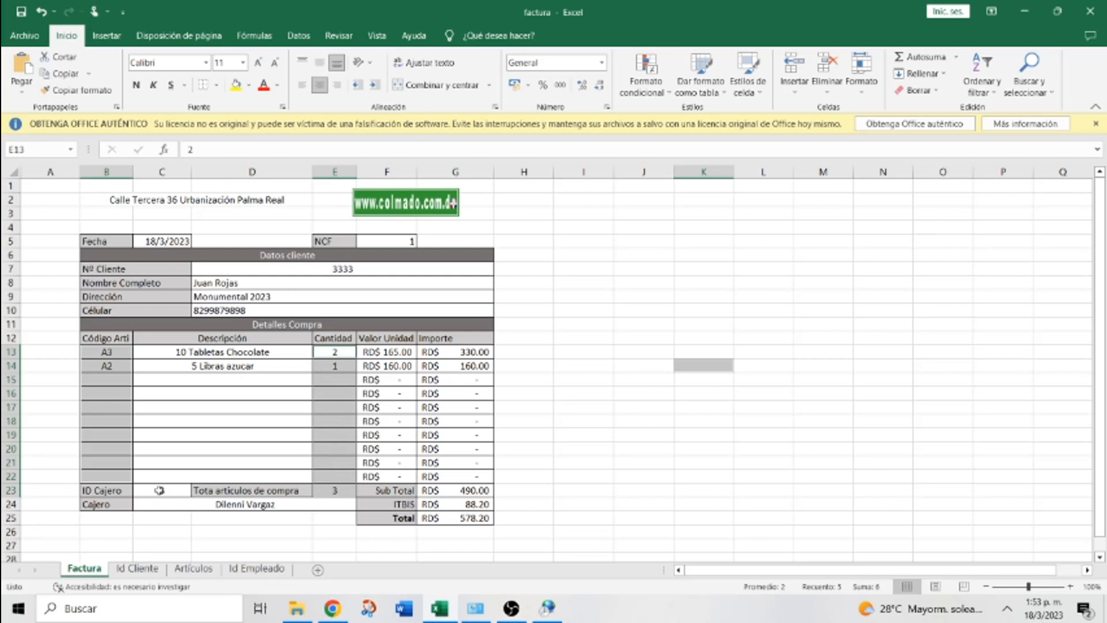
left_click(160, 490, "ctrl")
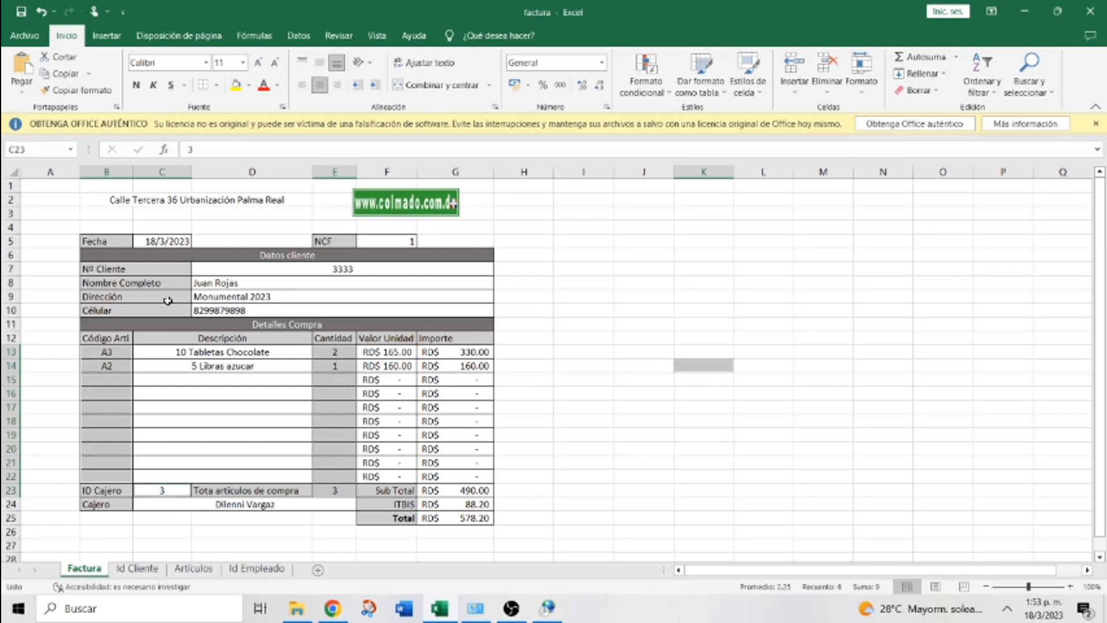
left_click(349, 269, "ctrl")
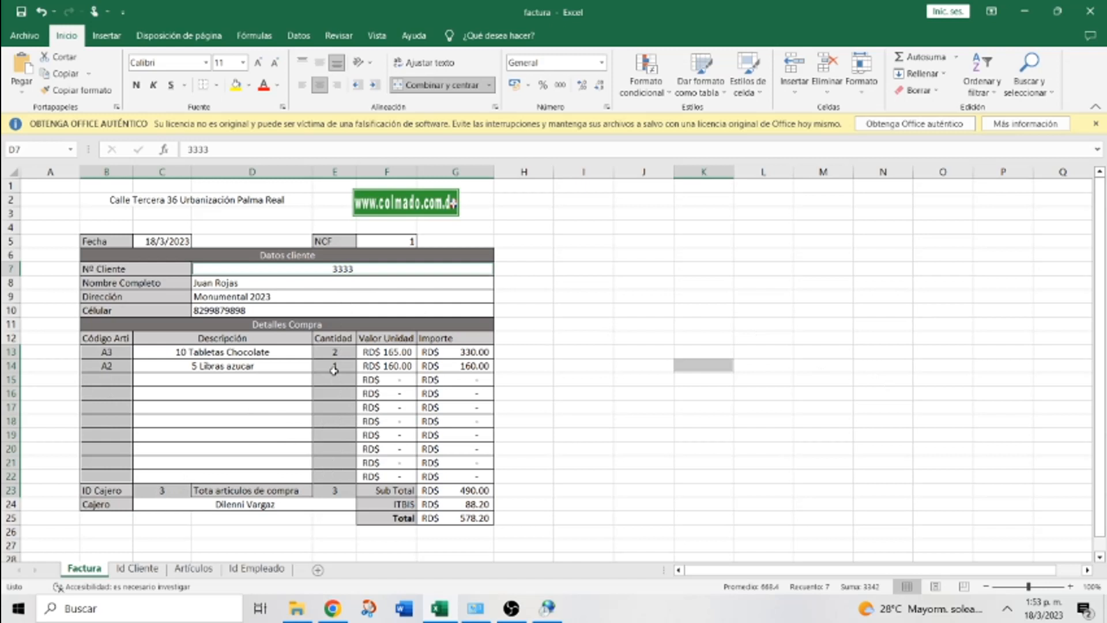
Untick Bloqueada on the Proteger tab of Formato de celdas for the selected input cells
right_click(334, 370)
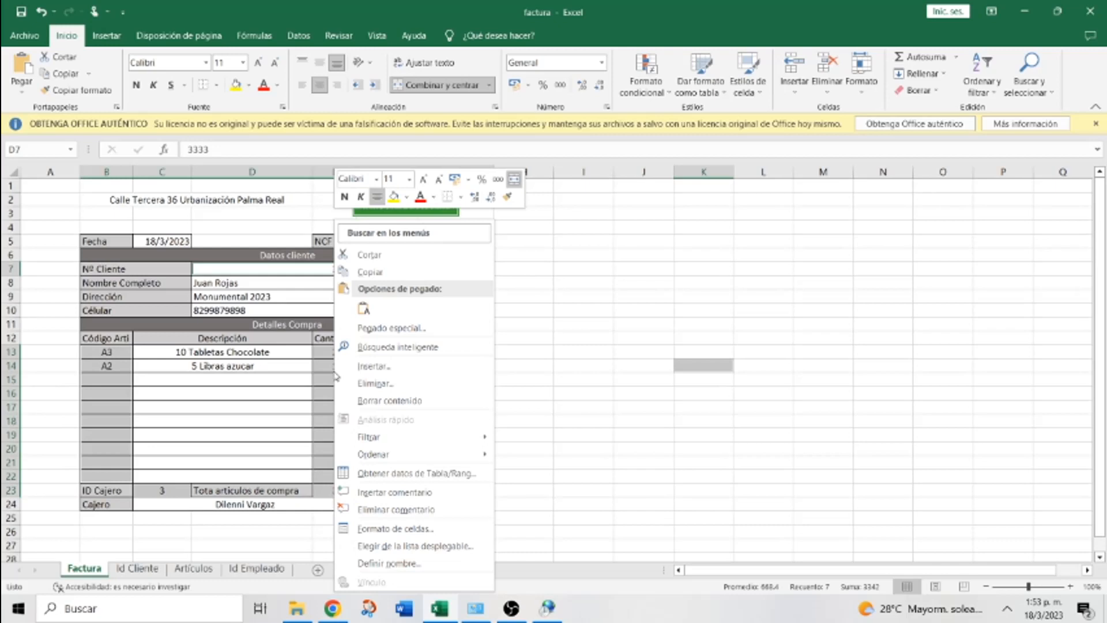
left_click(413, 529)
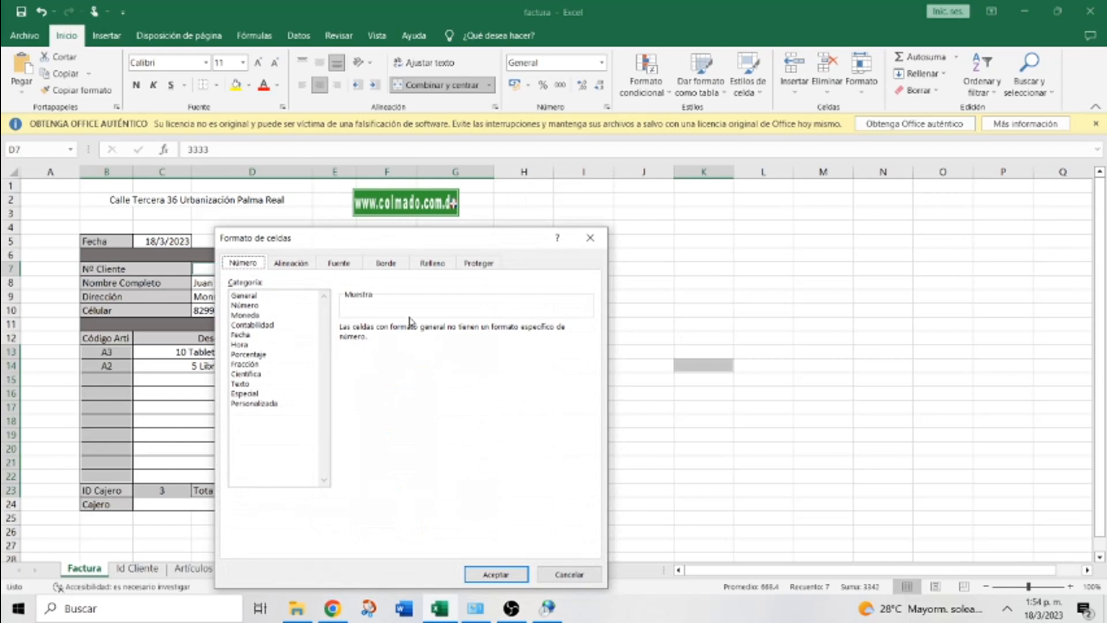
left_click(480, 263)
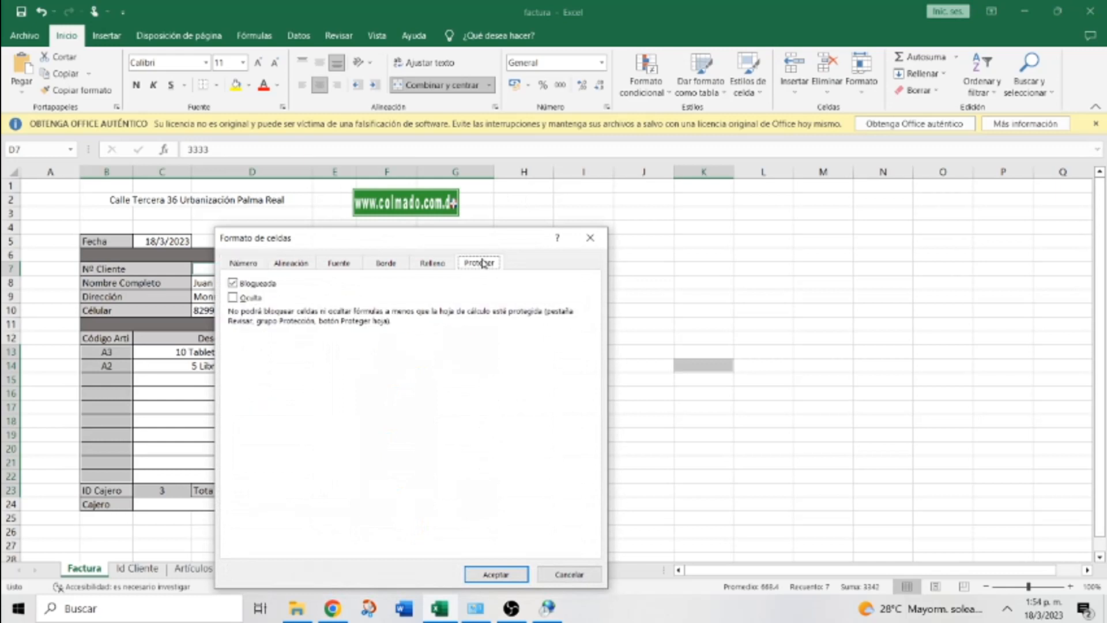
left_click(233, 283)
left_click(233, 283)
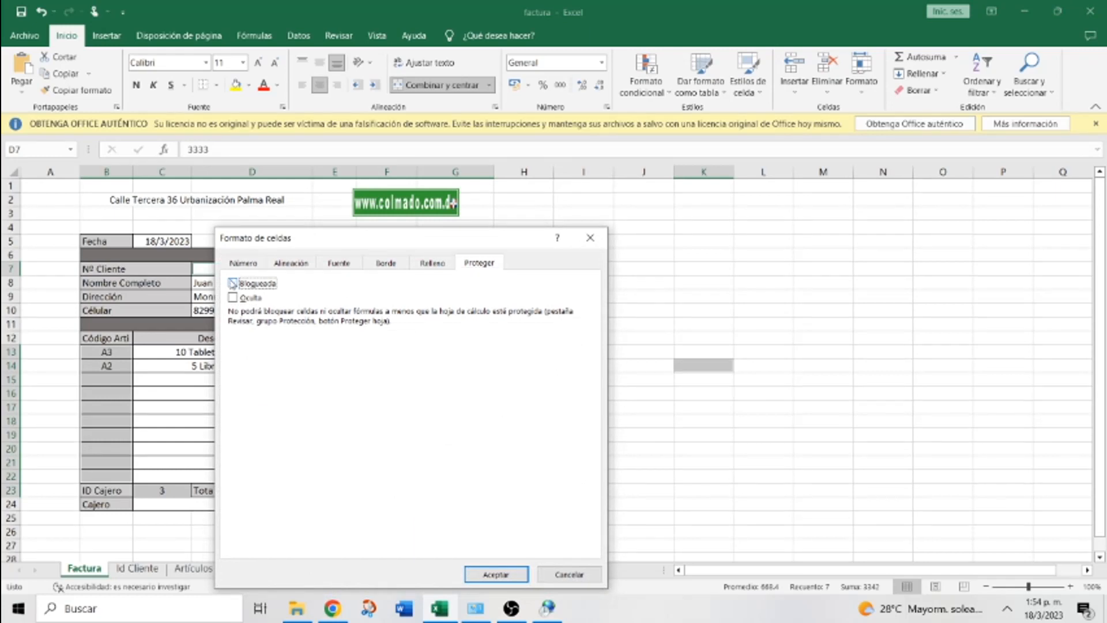
left_click(494, 575)
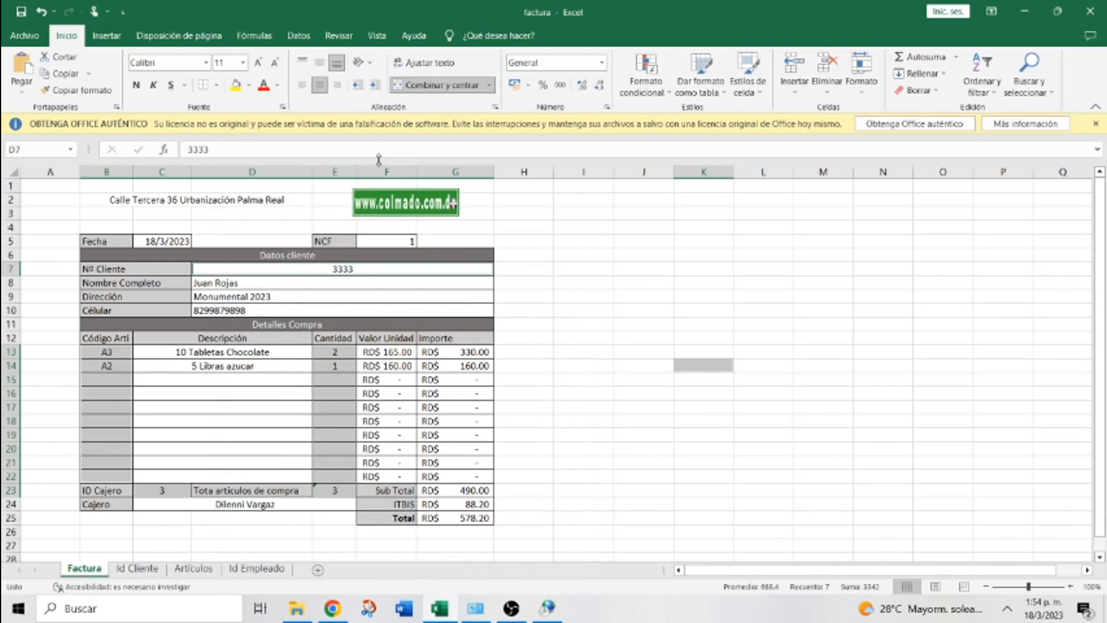
Protect the Factura sheet with a password, allowing selection of unlocked cells only
left_click(376, 37)
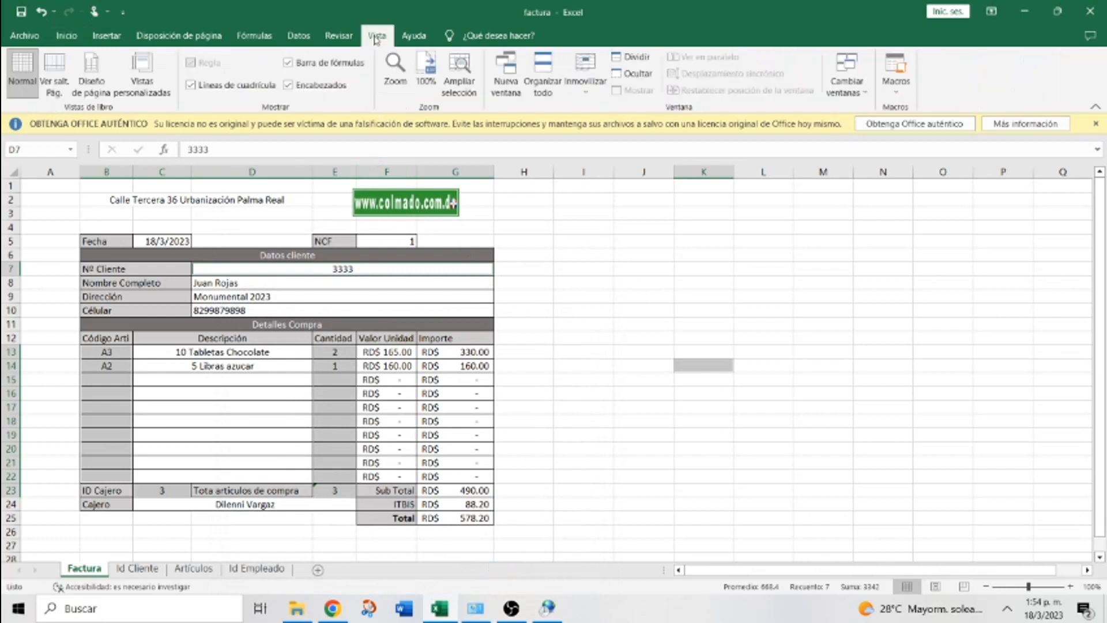
left_click(344, 39)
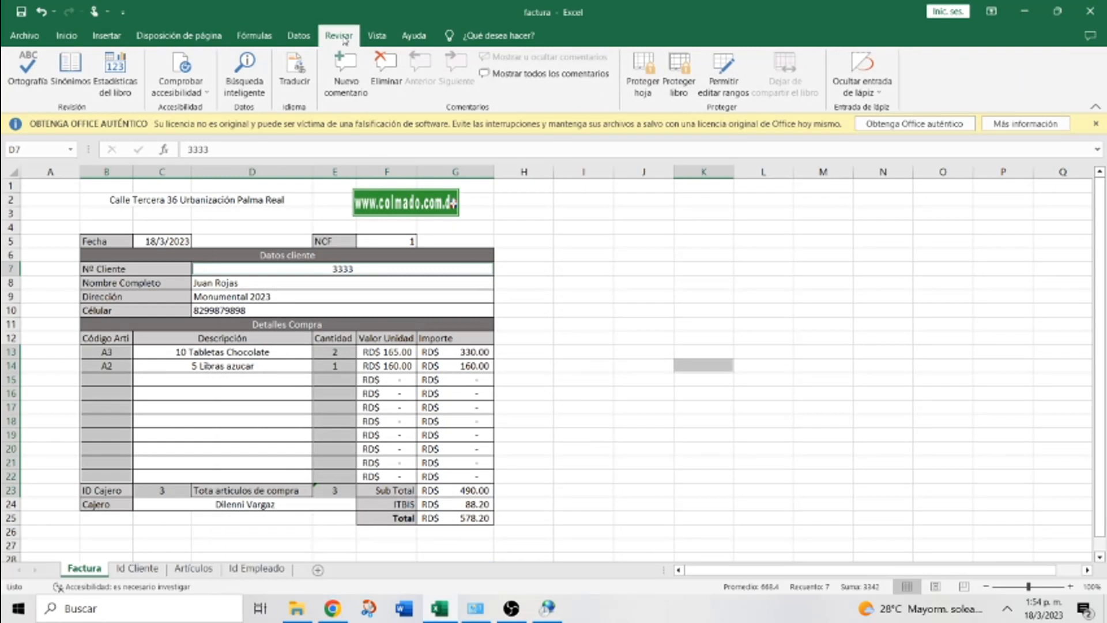
left_click(1098, 128)
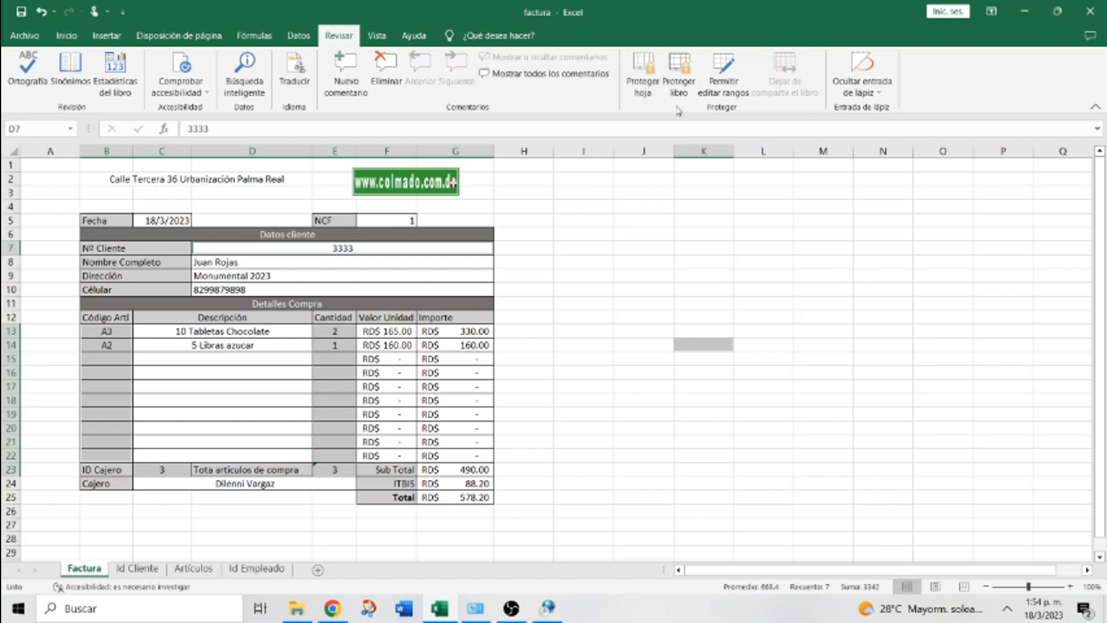
left_click(645, 63)
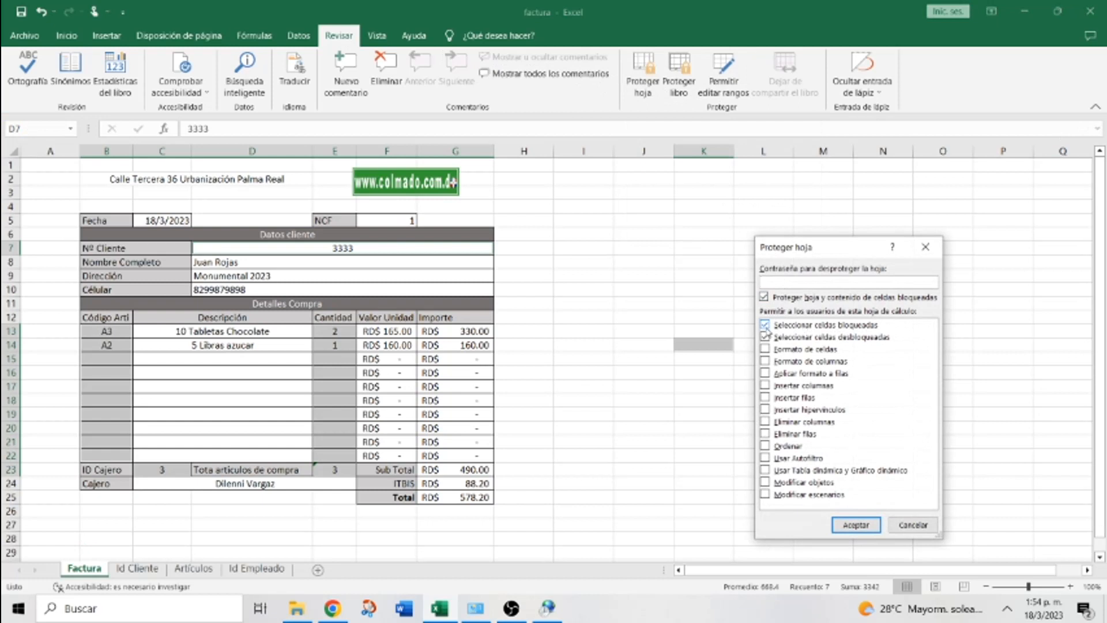
left_click(765, 326)
left_click(775, 281)
type("1234567890")
left_click(837, 522)
type("123")
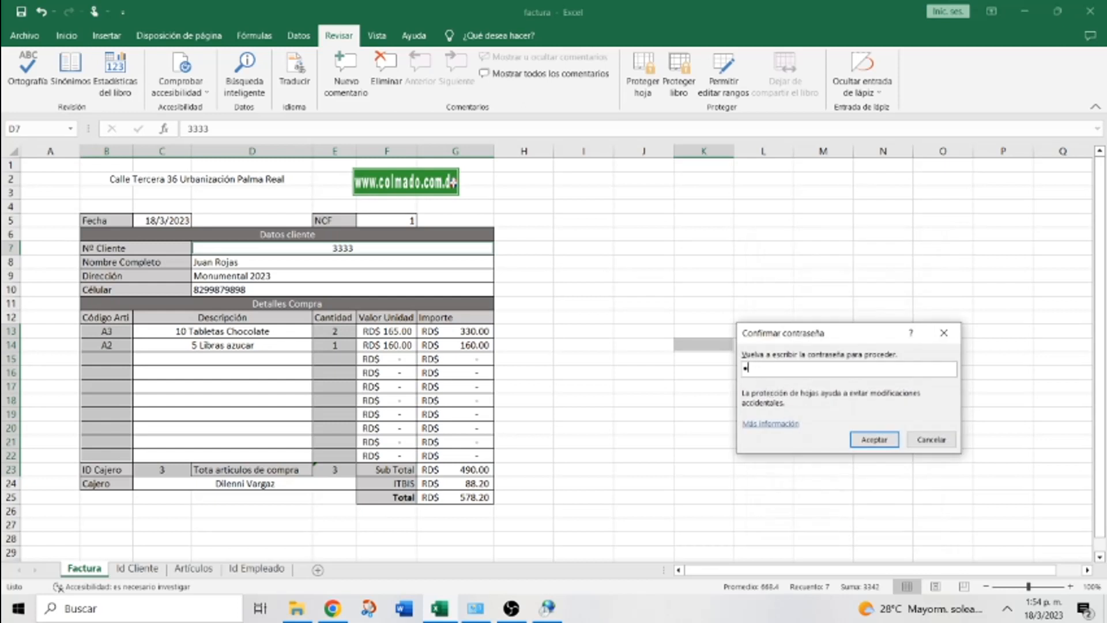
type("4567890")
left_click(872, 445)
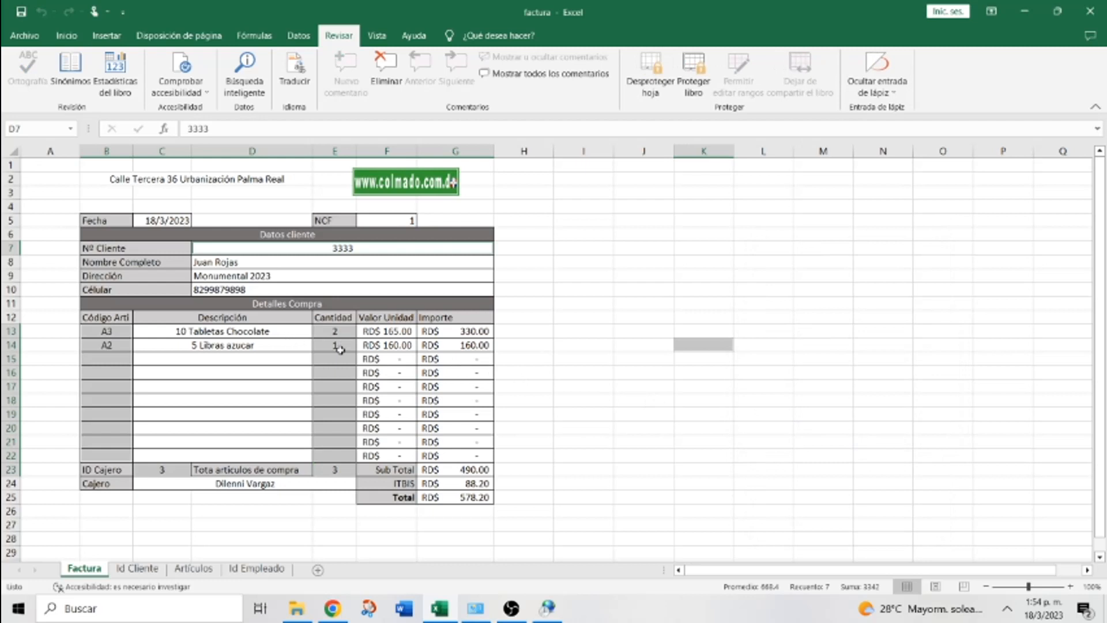
Test which cells remain selectable and editable on the protected sheet
left_click(339, 350)
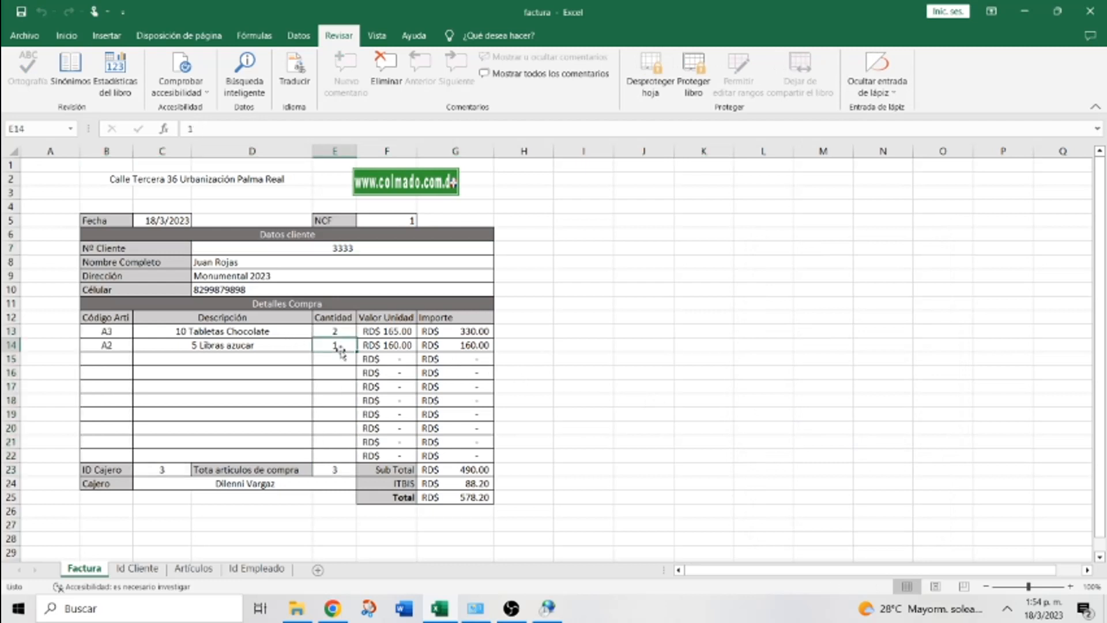
left_click(715, 345)
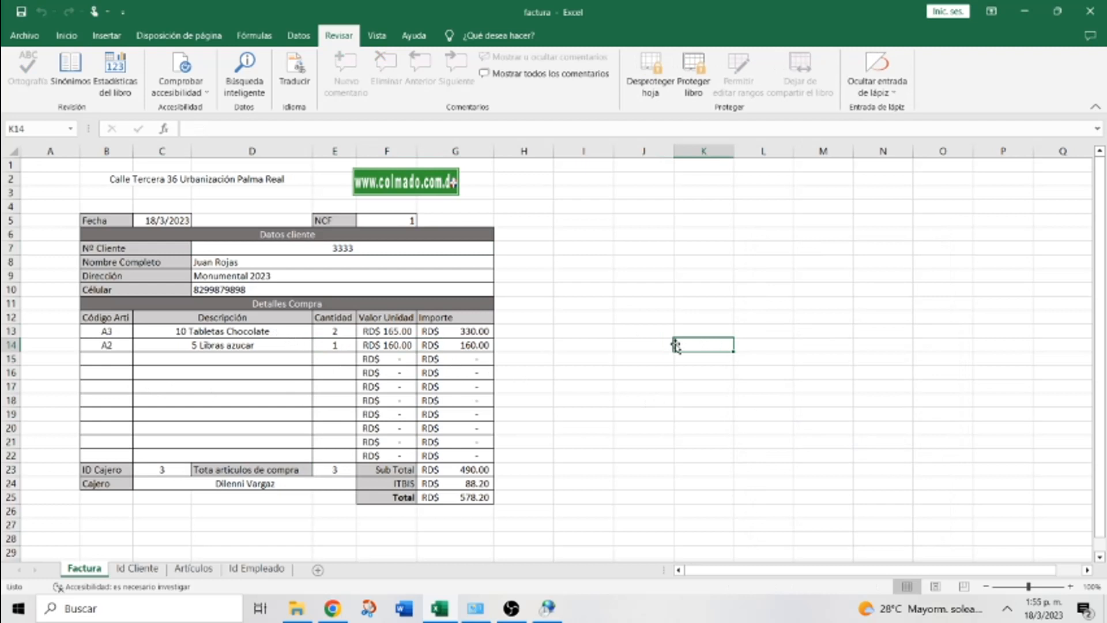
type("d")
key("BackSpace")
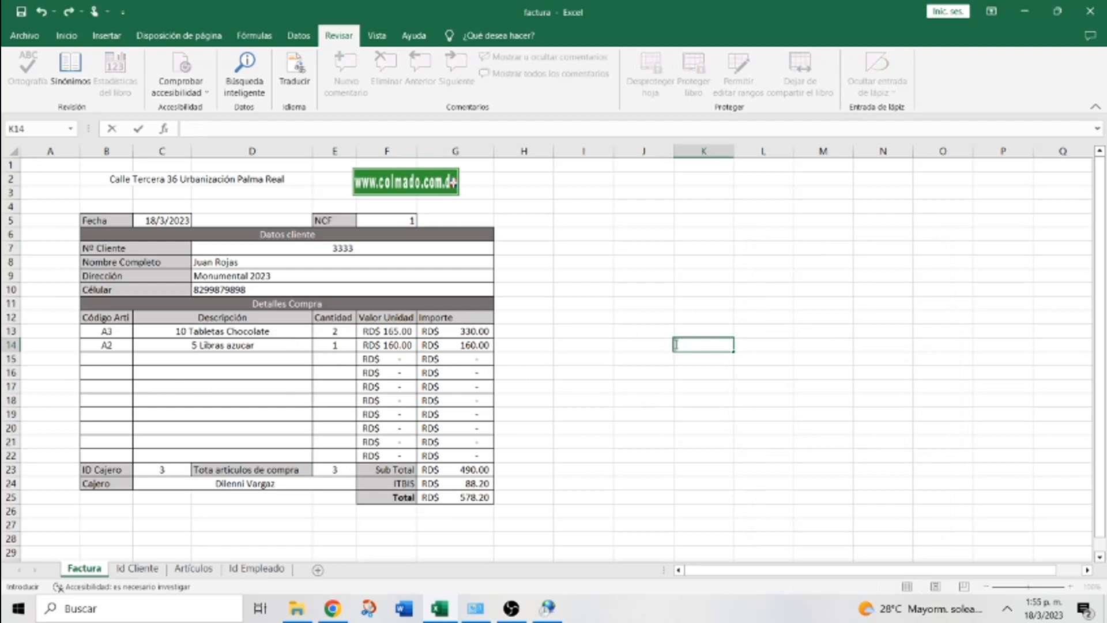
left_click(106, 373)
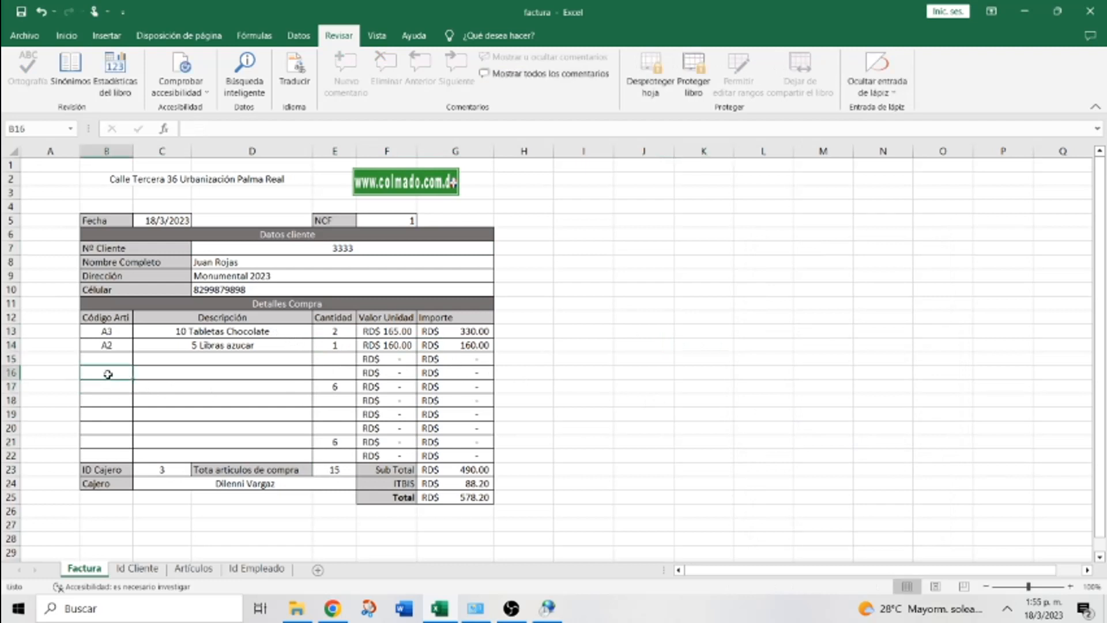
Clear the client number in D7 and the cashier ID in C23
left_click(338, 249)
key("Delete")
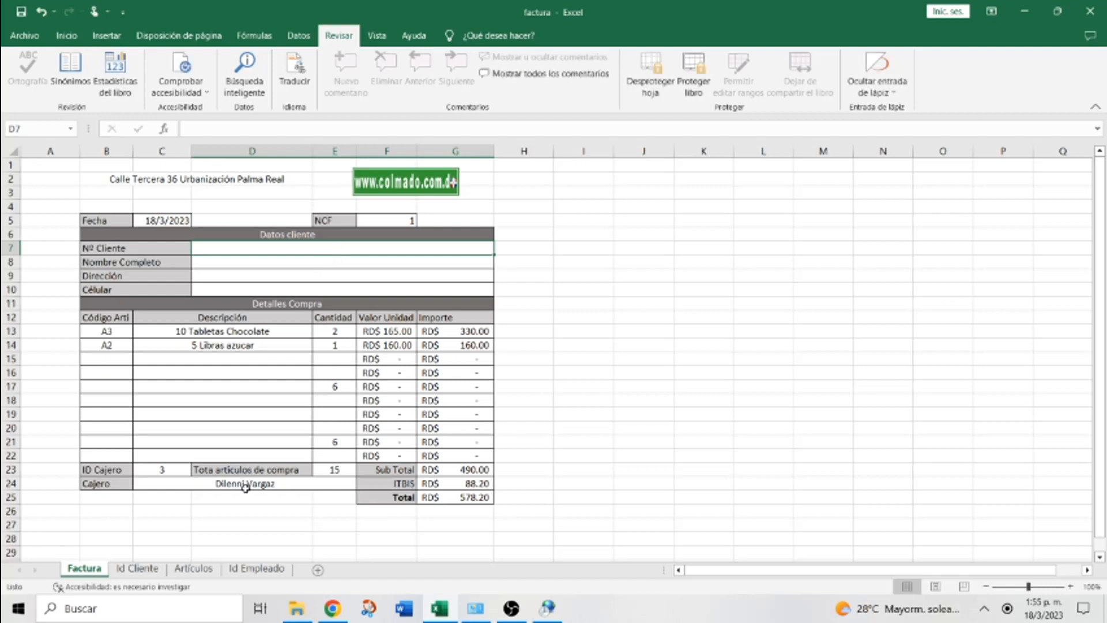
left_click(161, 471)
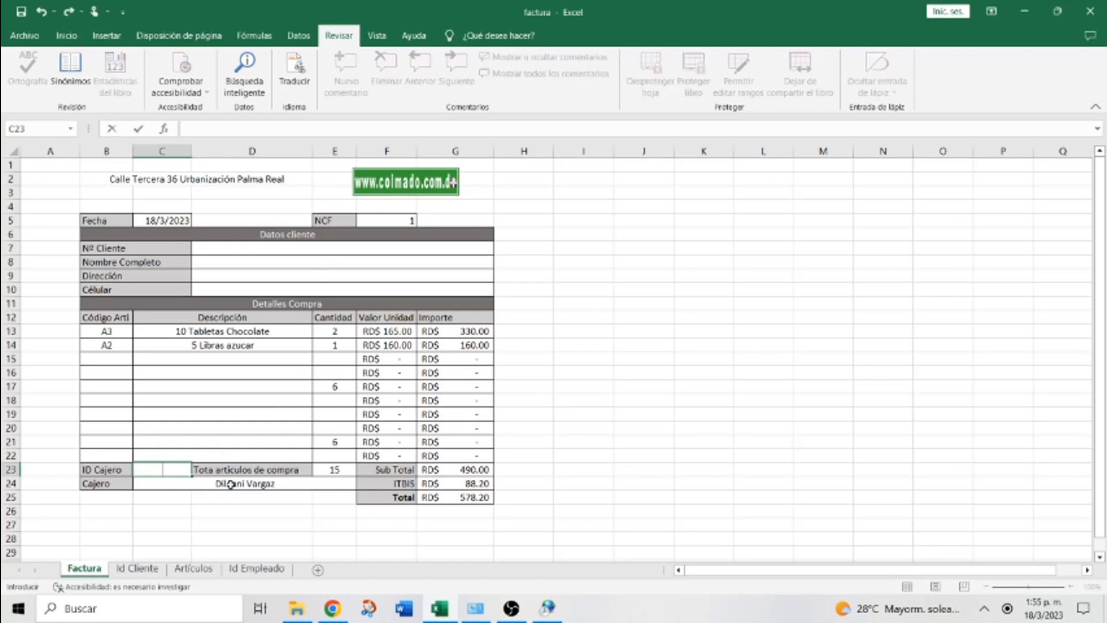
key("Delete")
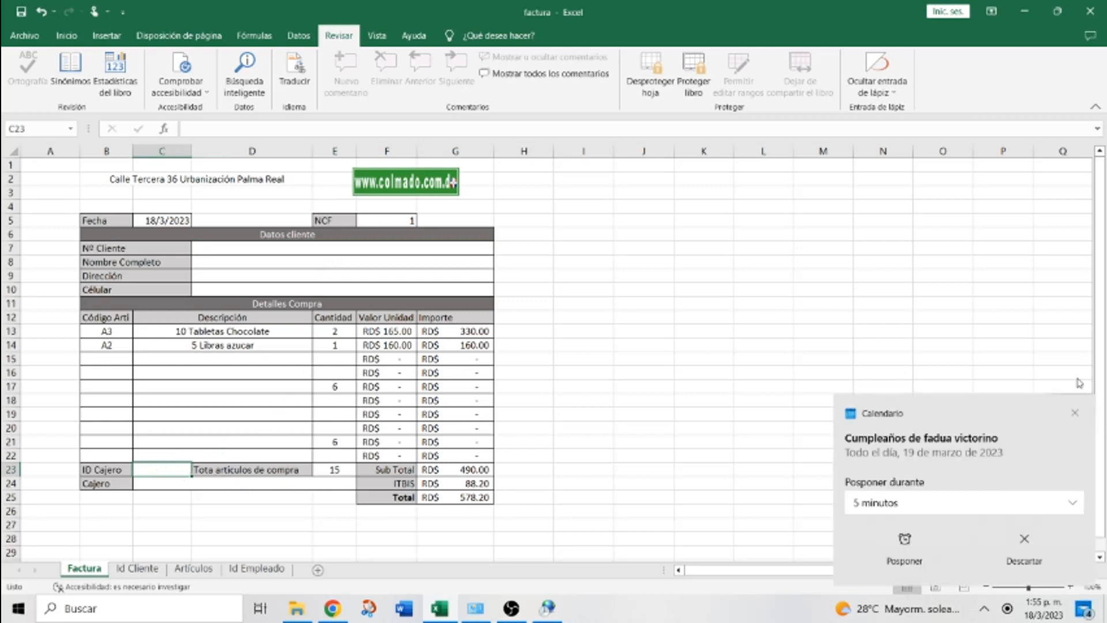
left_click(1074, 413)
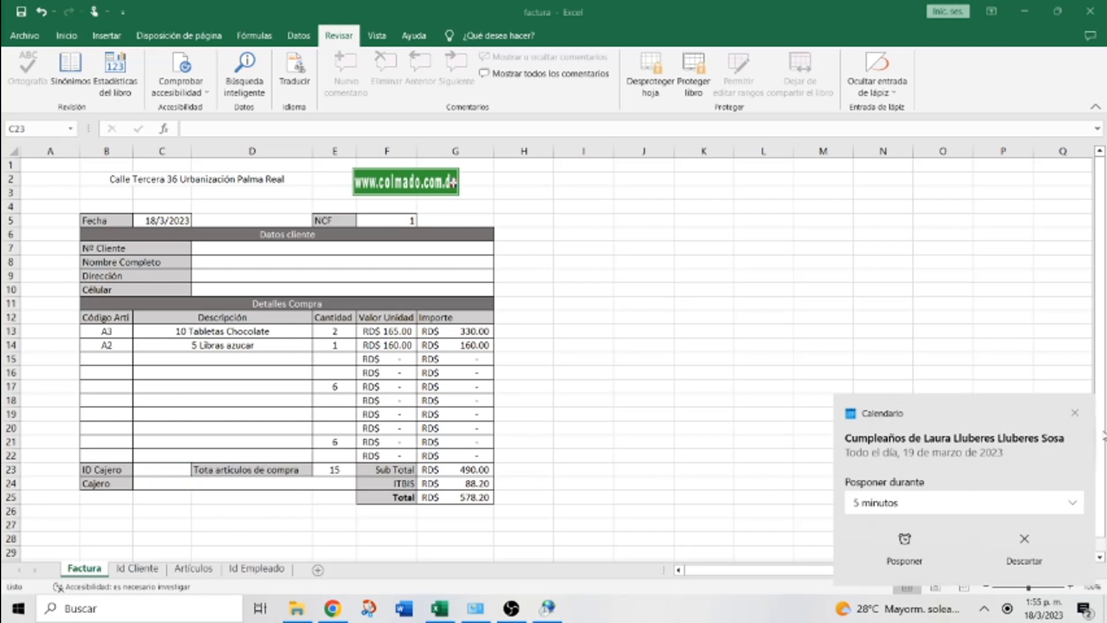
left_click(1074, 413)
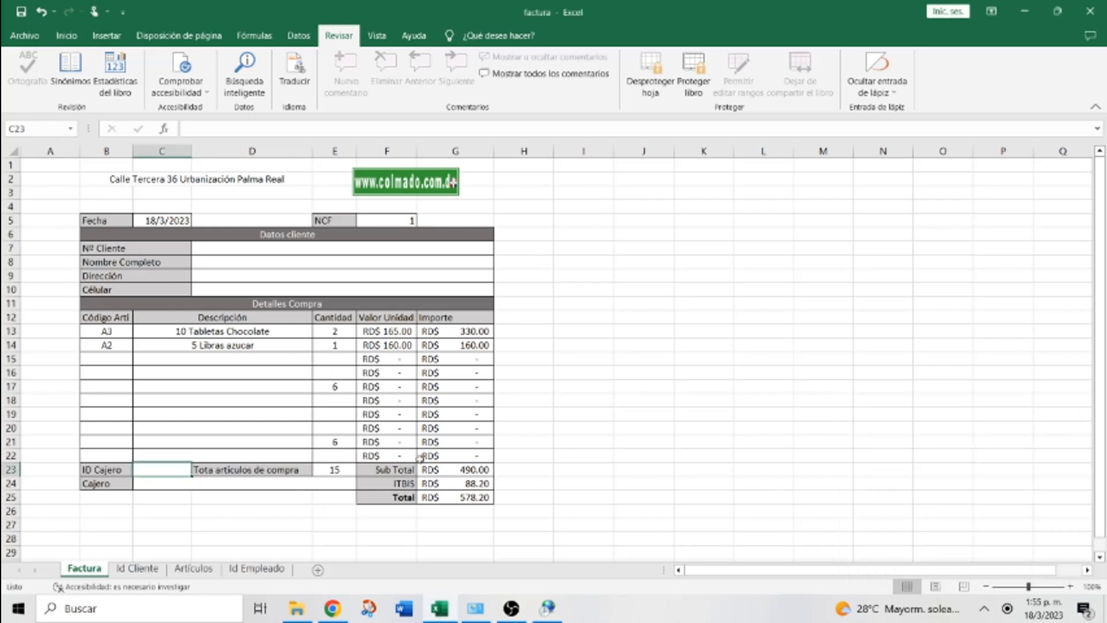
Enter product code A8 in B18
left_click(108, 355)
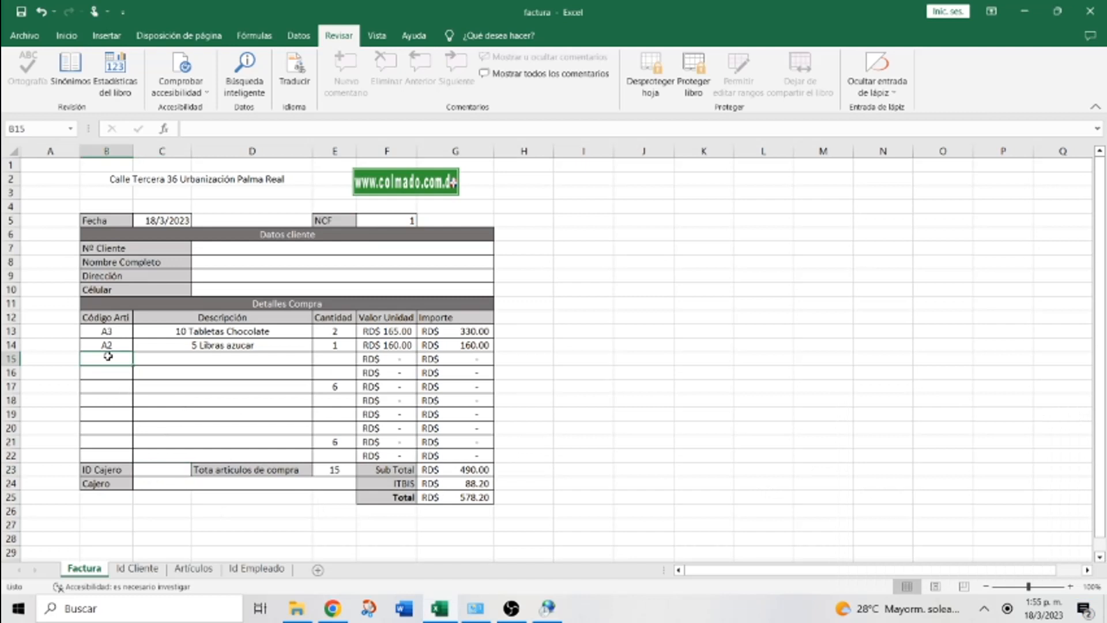
left_click(106, 402)
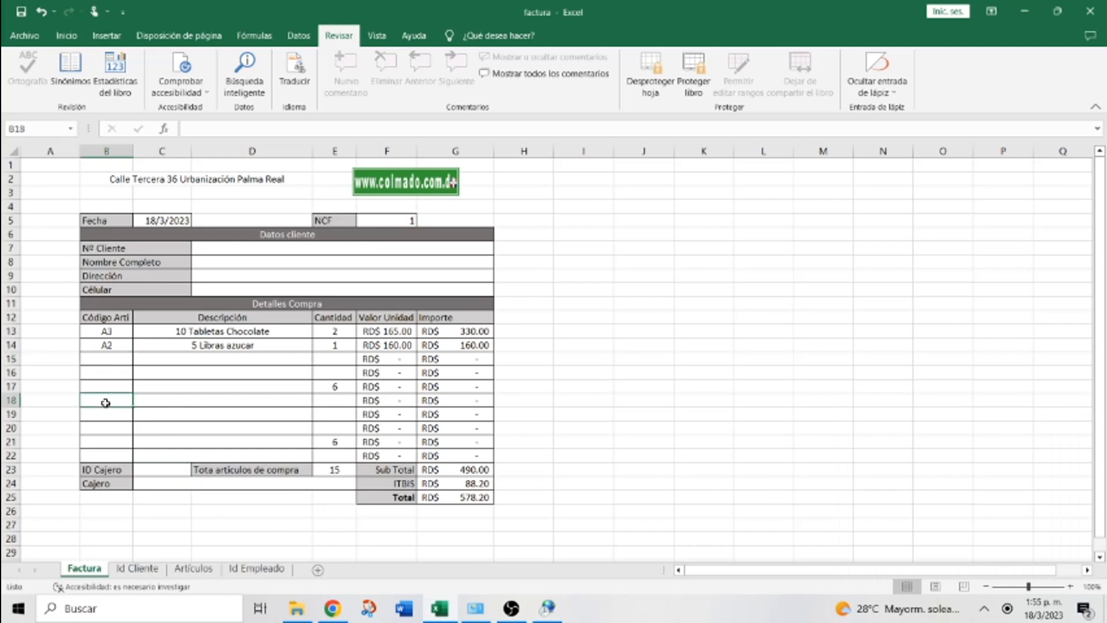
type("A1")
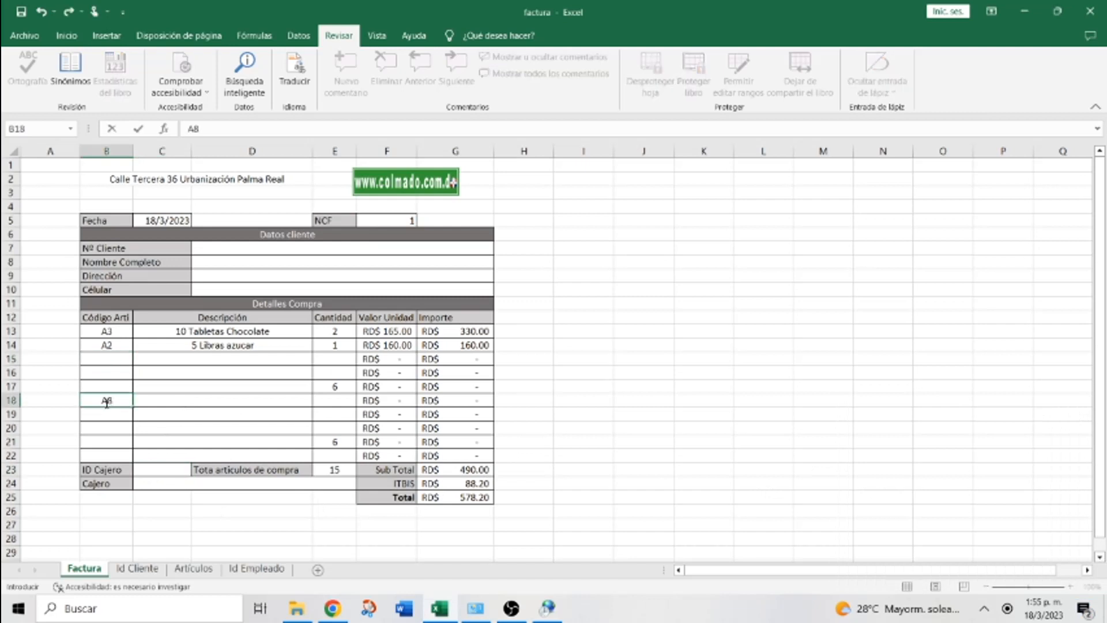
key("Return")
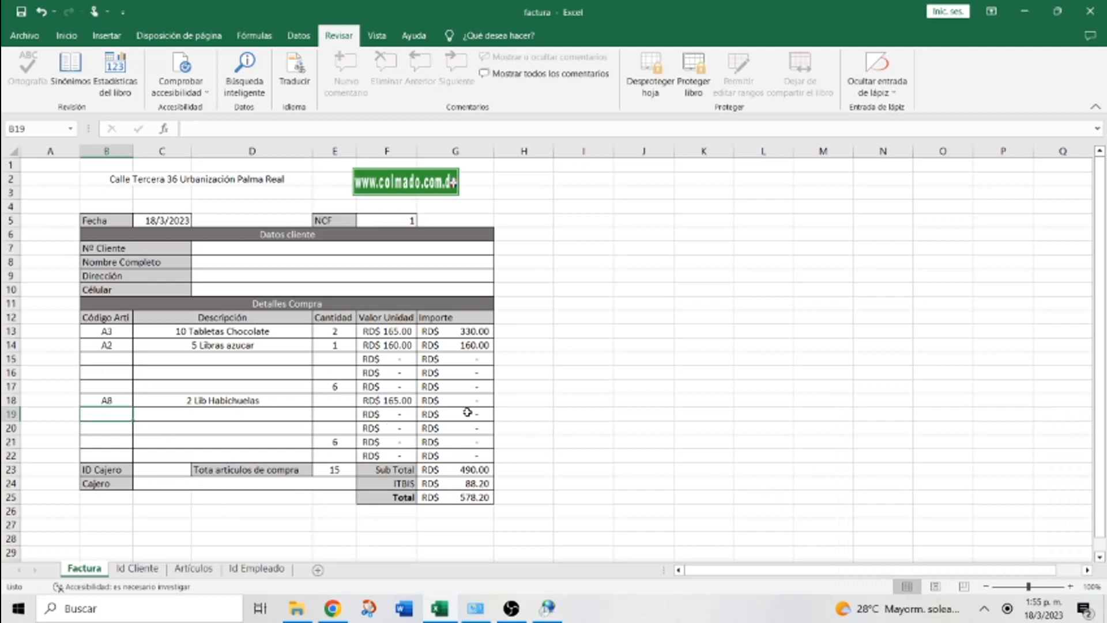
Re-enter client number 3333 in D7 and cashier ID 2 in C23
left_click(279, 248)
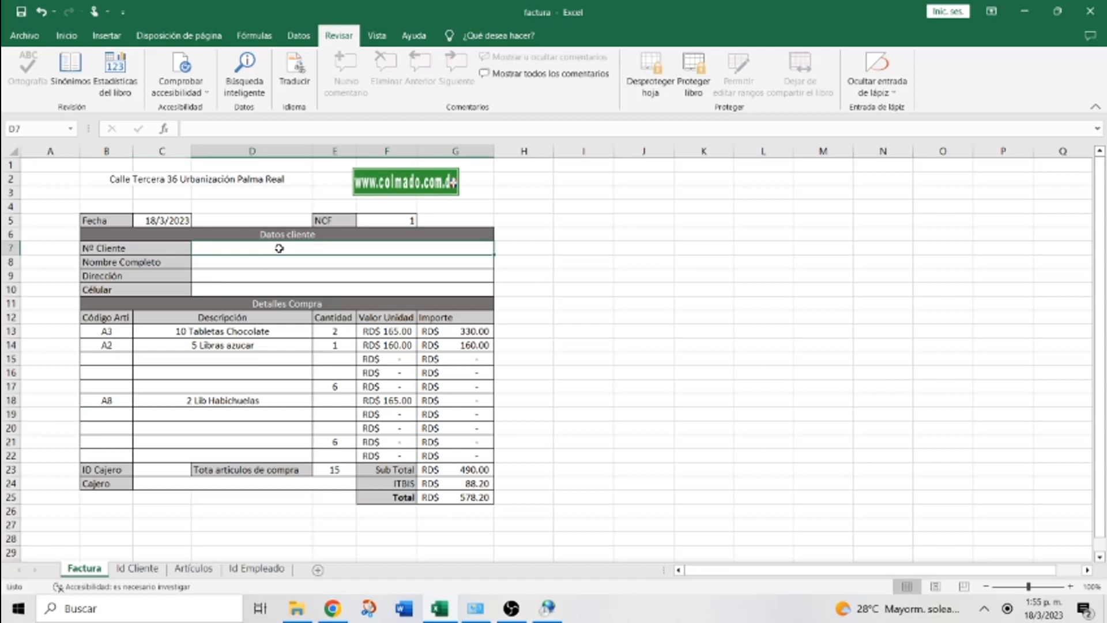
type("3333")
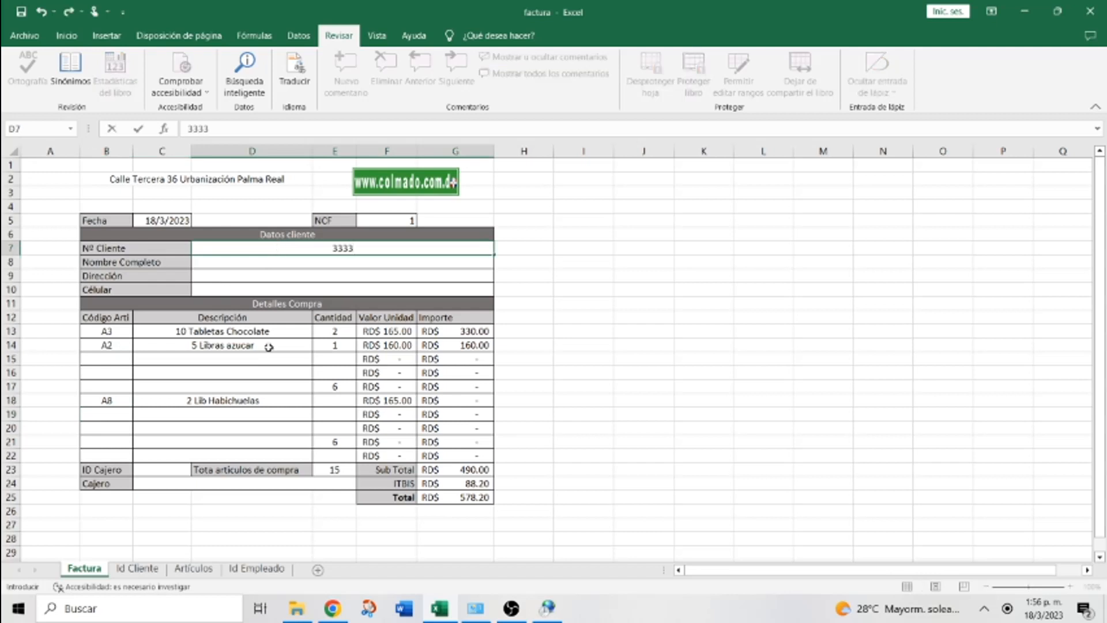
key("ctrl+Return")
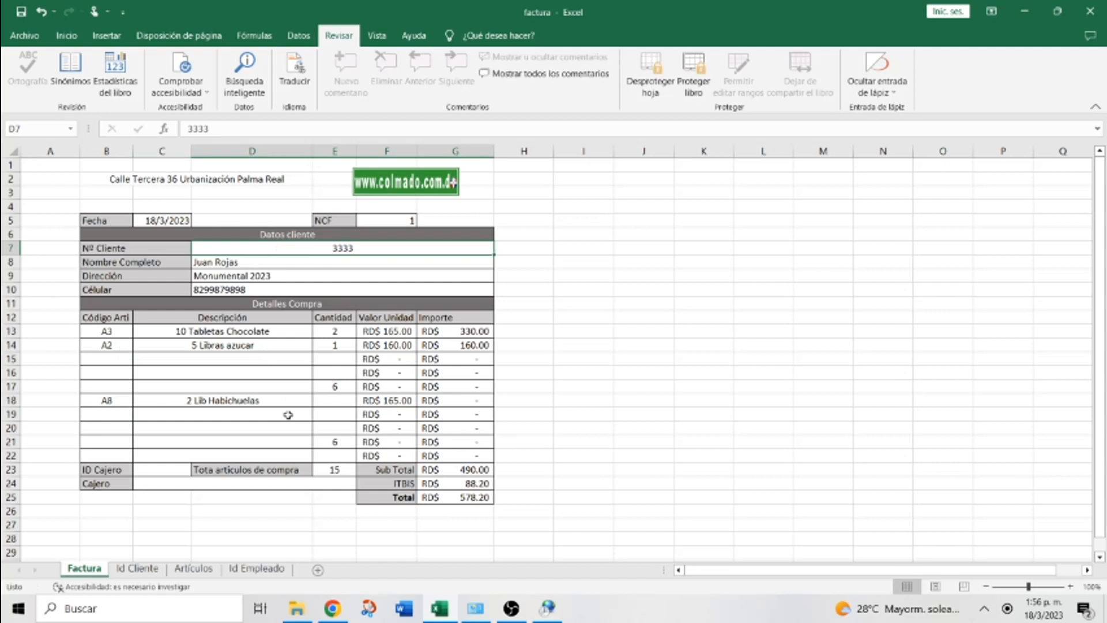
left_click(158, 471)
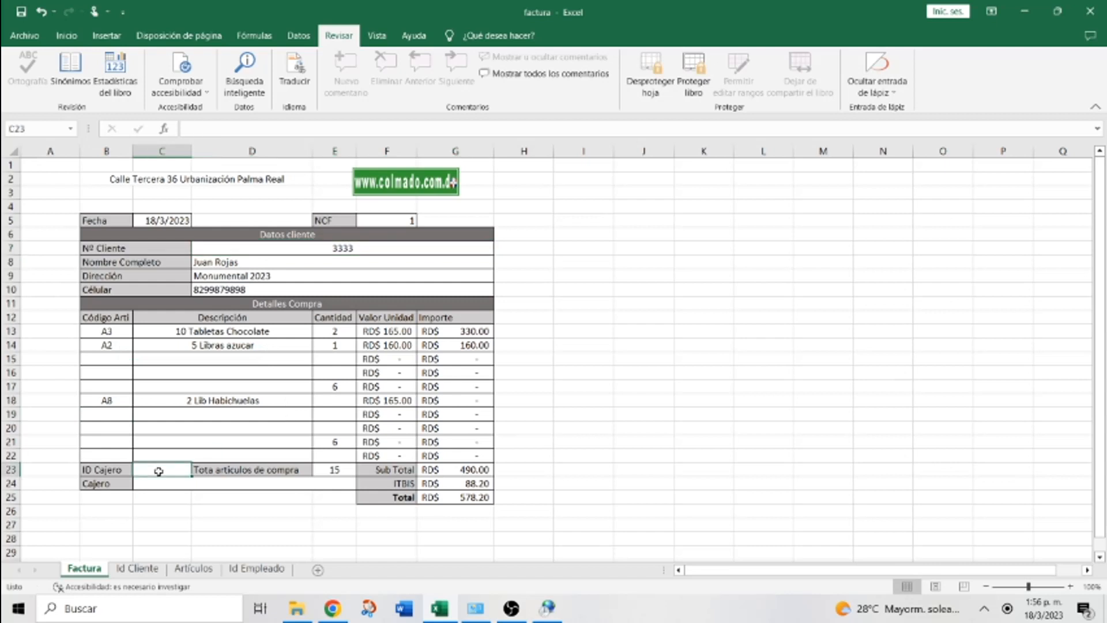
type("2")
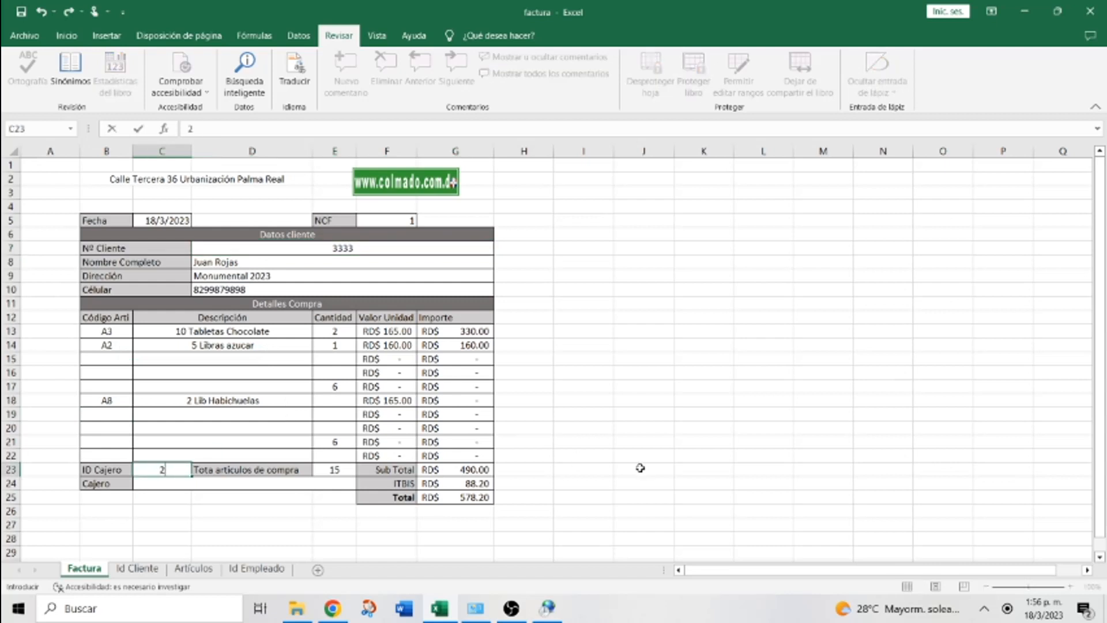
key("ctrl+Return")
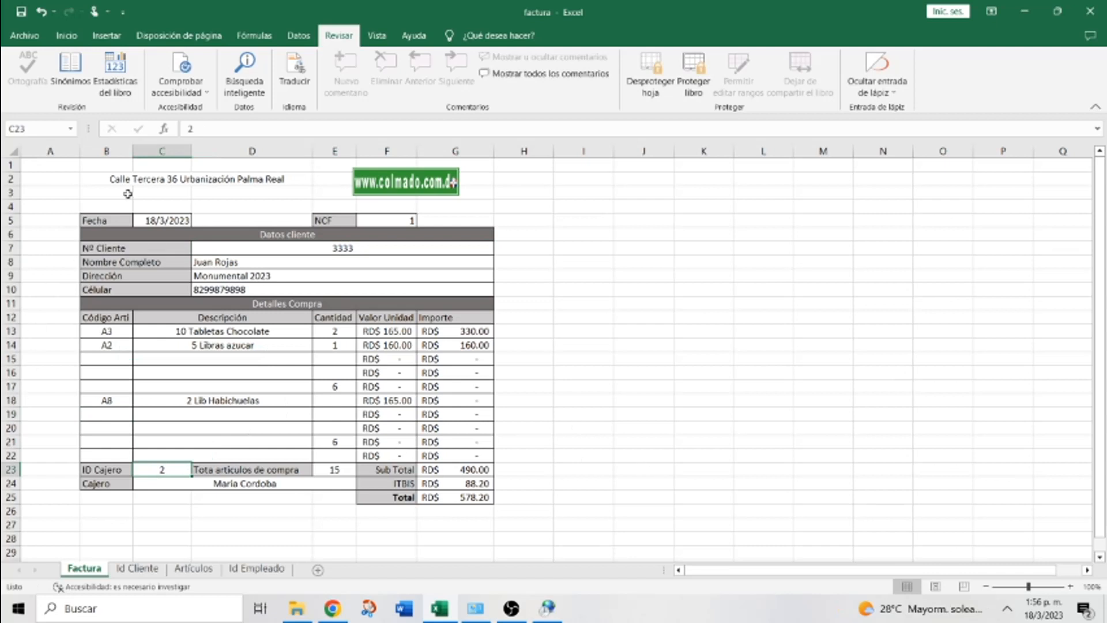
Hide the formula bar, row and column headings, and gridlines
left_click(383, 37)
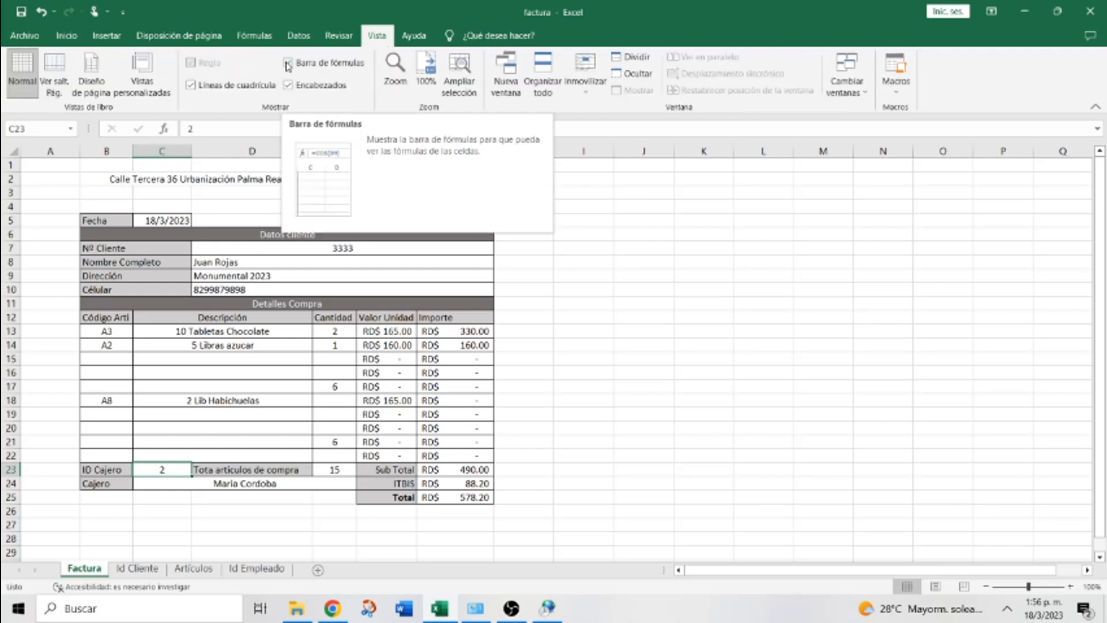
left_click(288, 63)
left_click(288, 85)
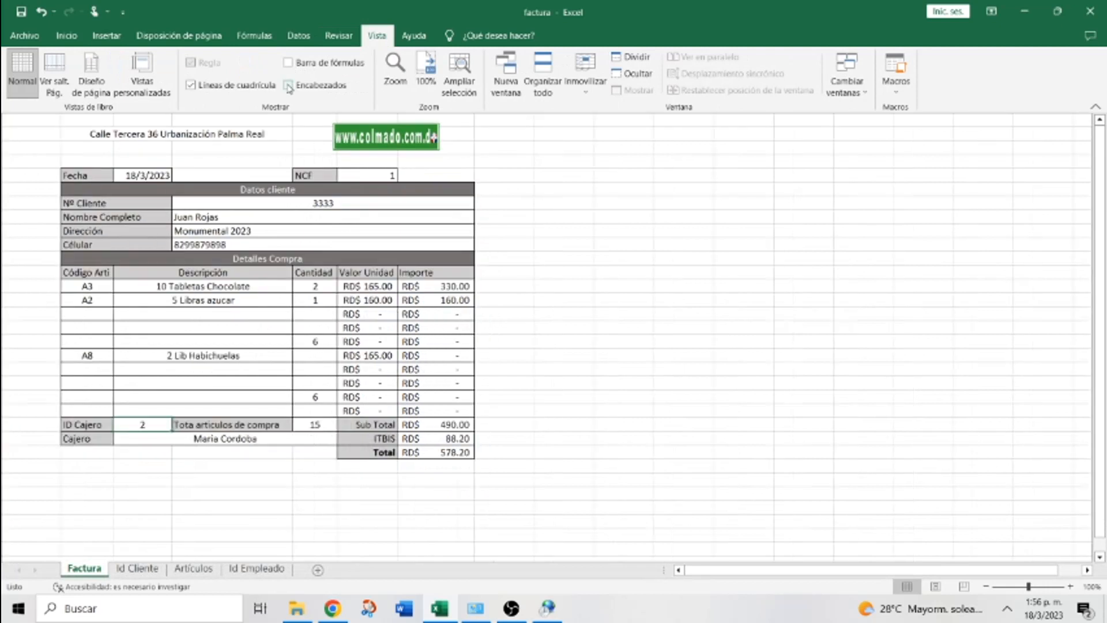
left_click(223, 87)
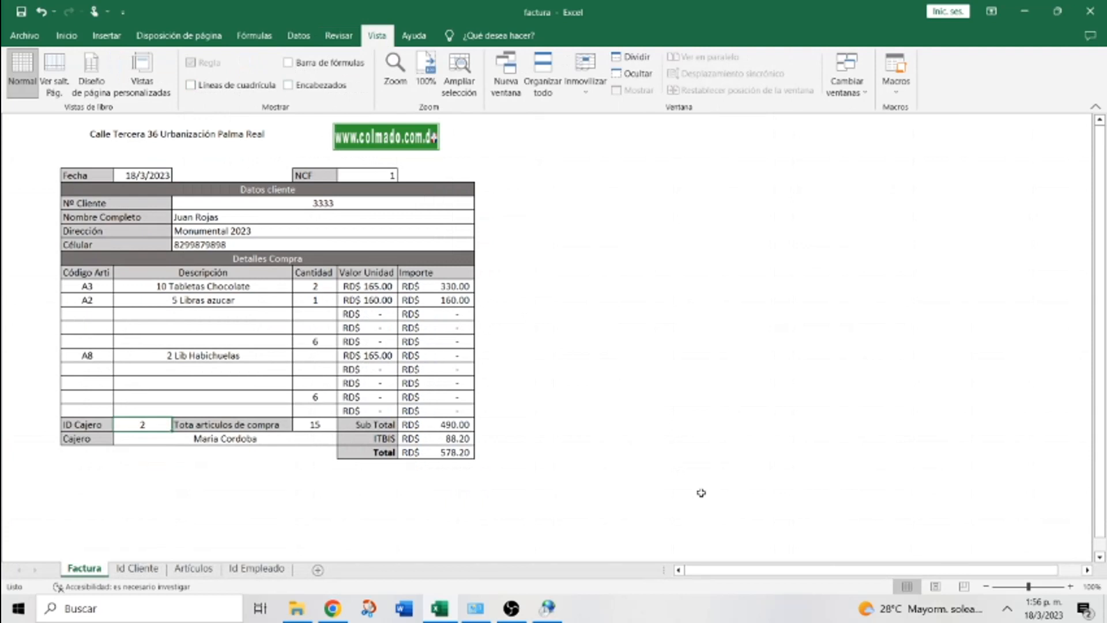
Review the Id Cliente, Artículos and Id Empleado sheets, then return to Factura
left_click(139, 568)
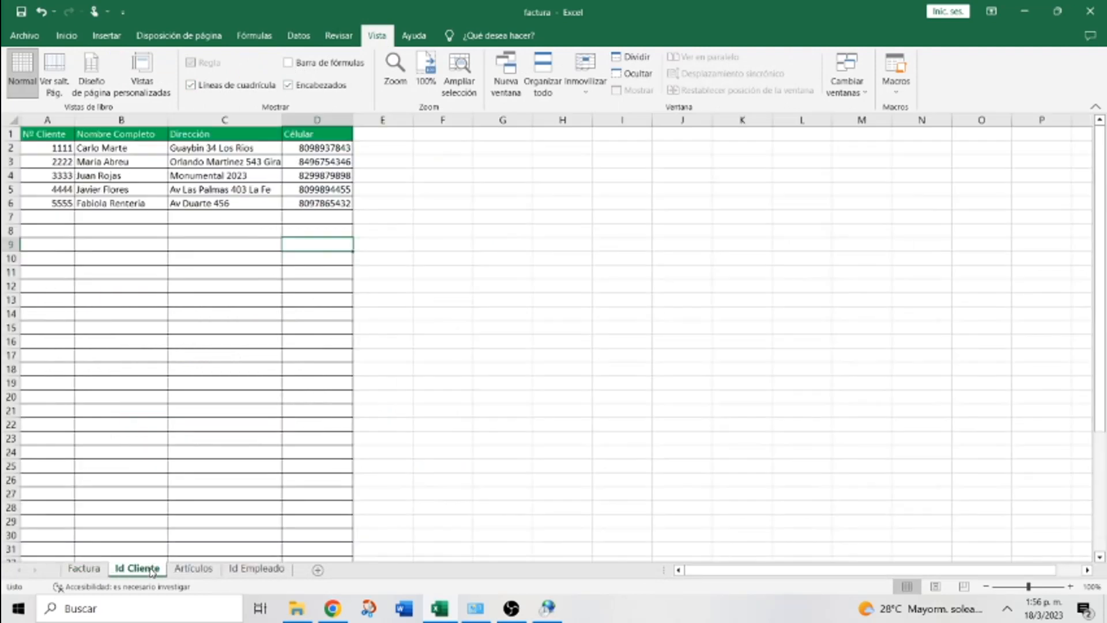
left_click(188, 573)
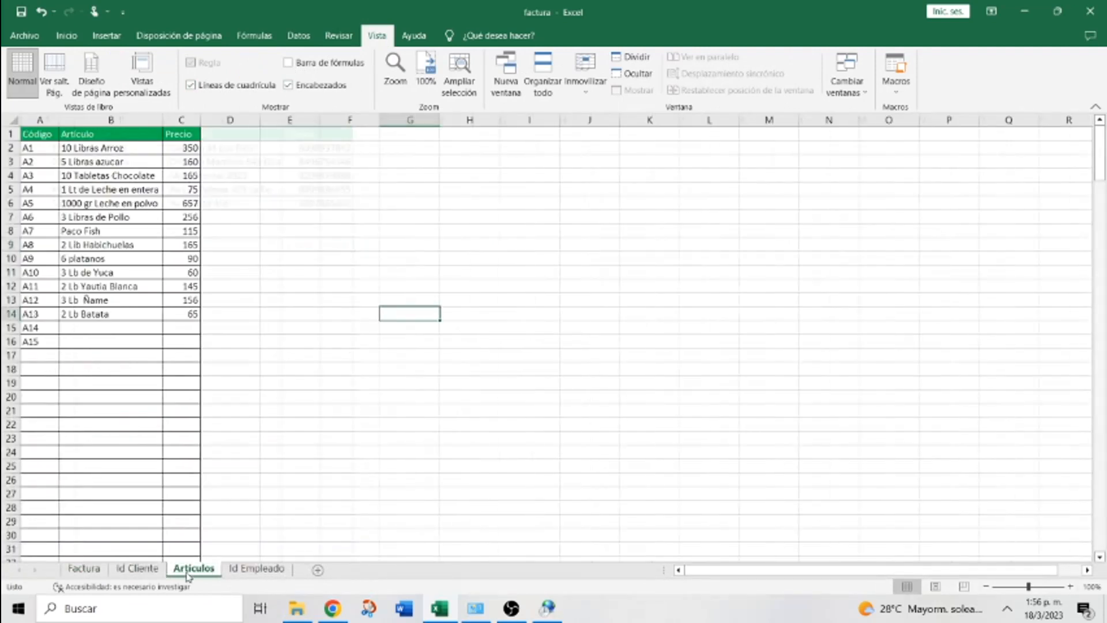
left_click(235, 573)
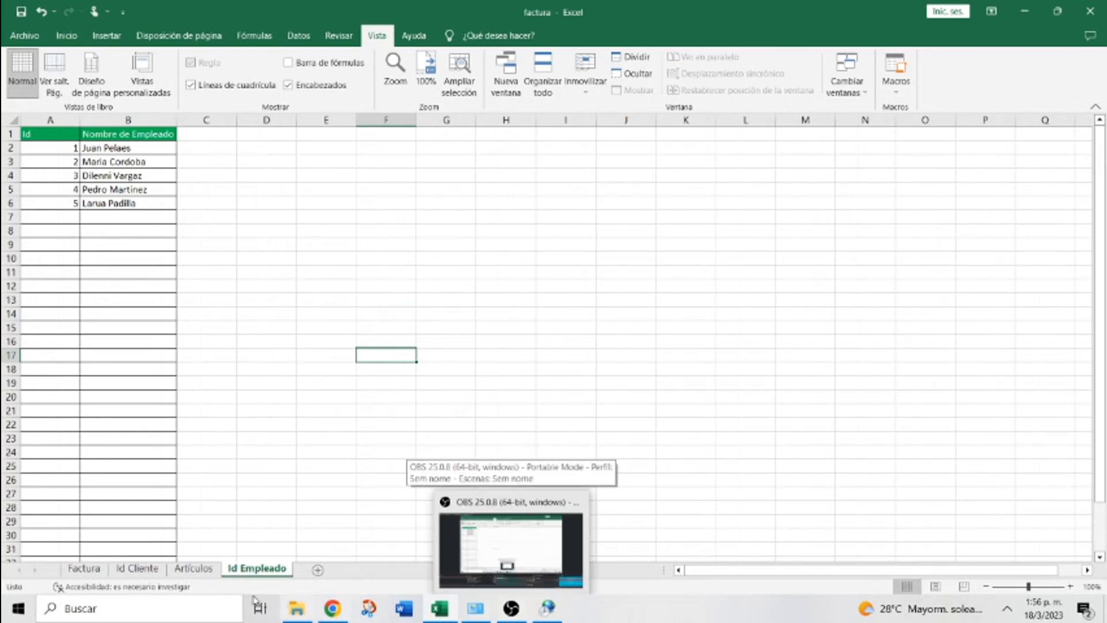
left_click(84, 569)
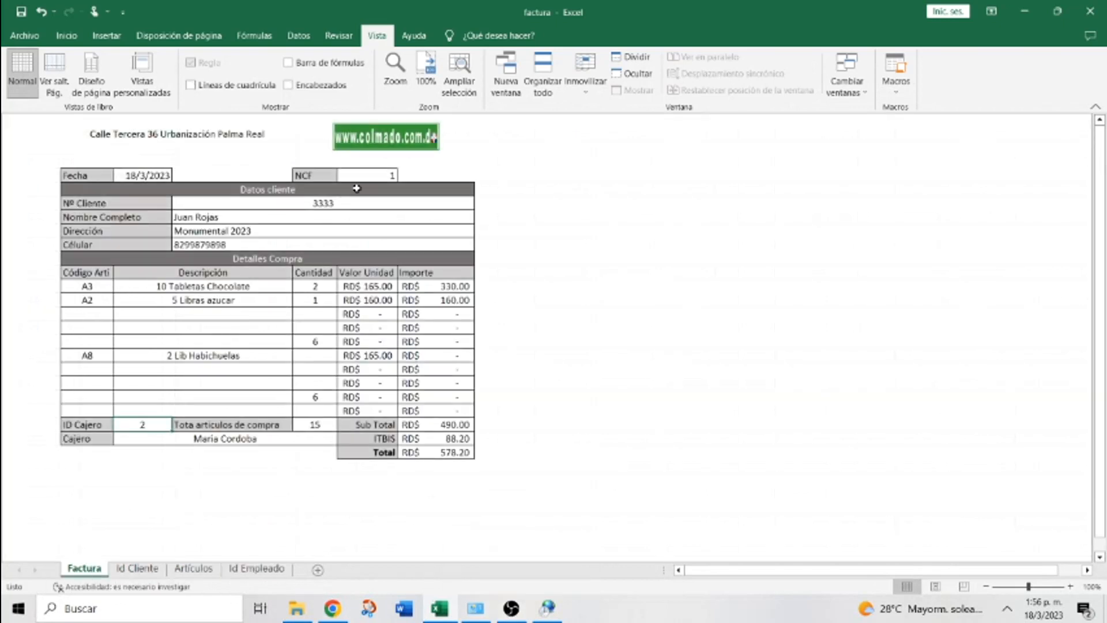